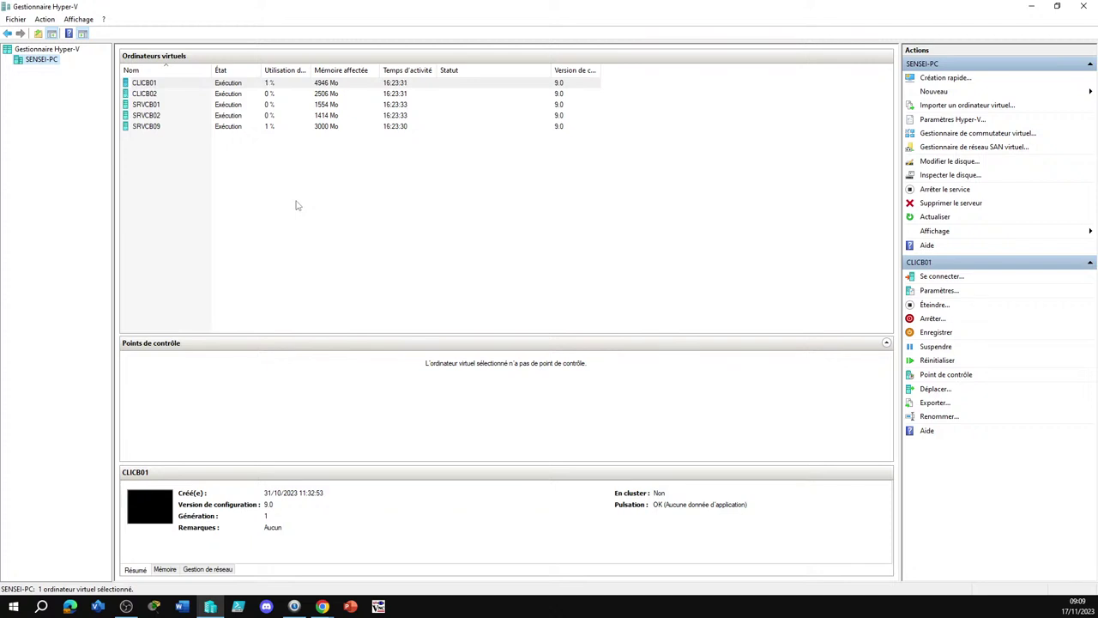
Connect to the SRVCB02 virtual machine, skip the display size prompt, and move its window up-left
{"action": "left_click", "coordinate": [148, 116]}
{"action": "double_click", "coordinate": [150, 117]}
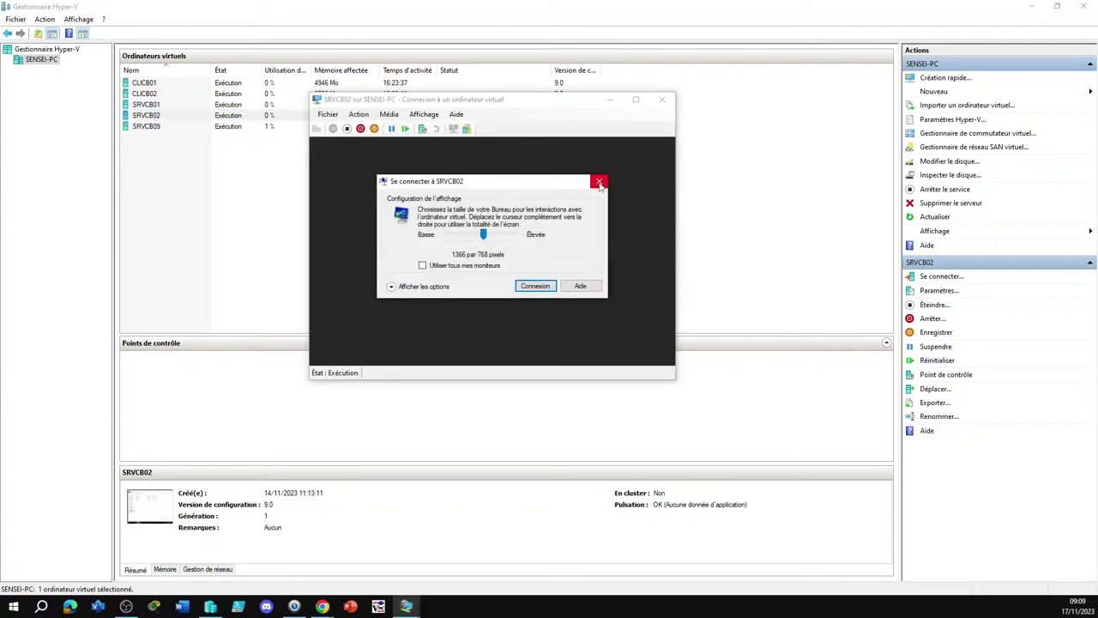
{"action": "left_click", "coordinate": [600, 182]}
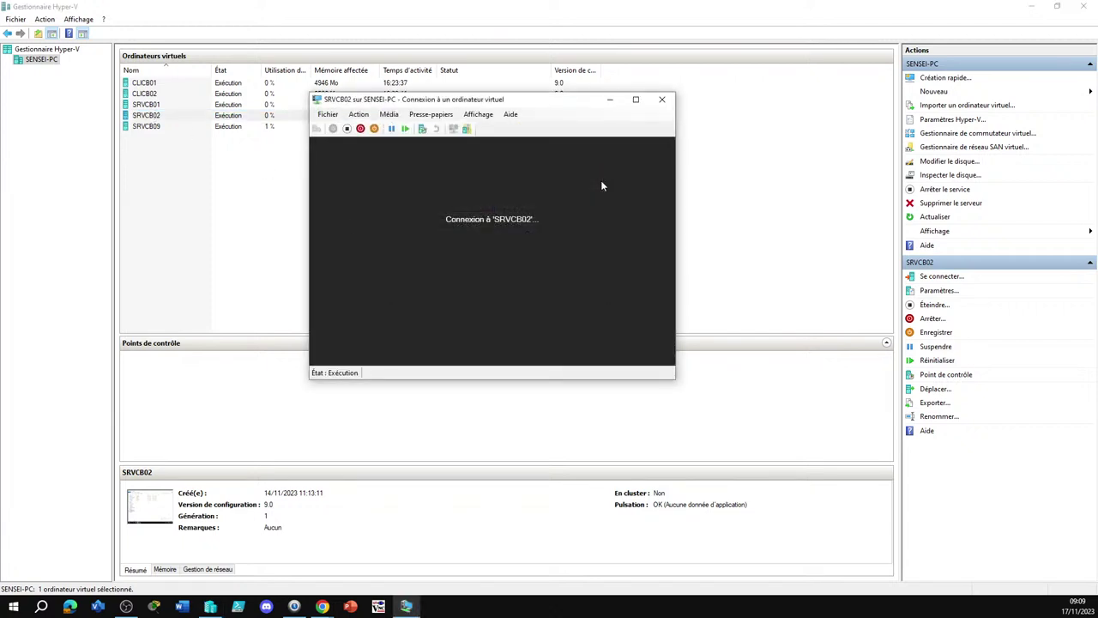
{"action": "left_click_drag", "start_coordinate": [525, 104], "coordinate": [384, 82]}
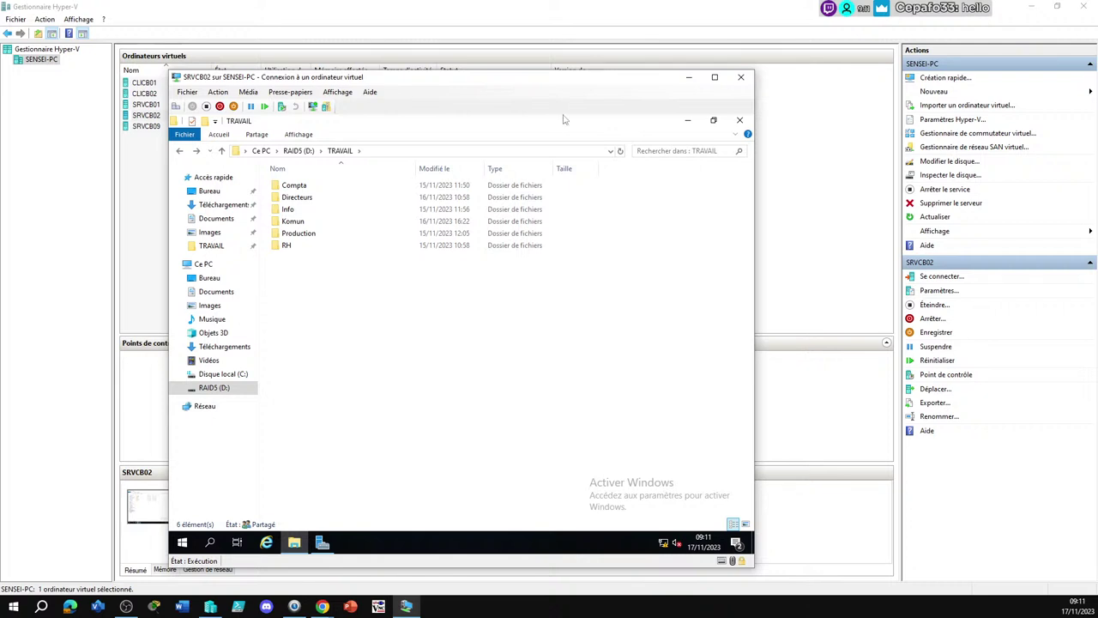
{"action": "left_click", "coordinate": [126, 606]}
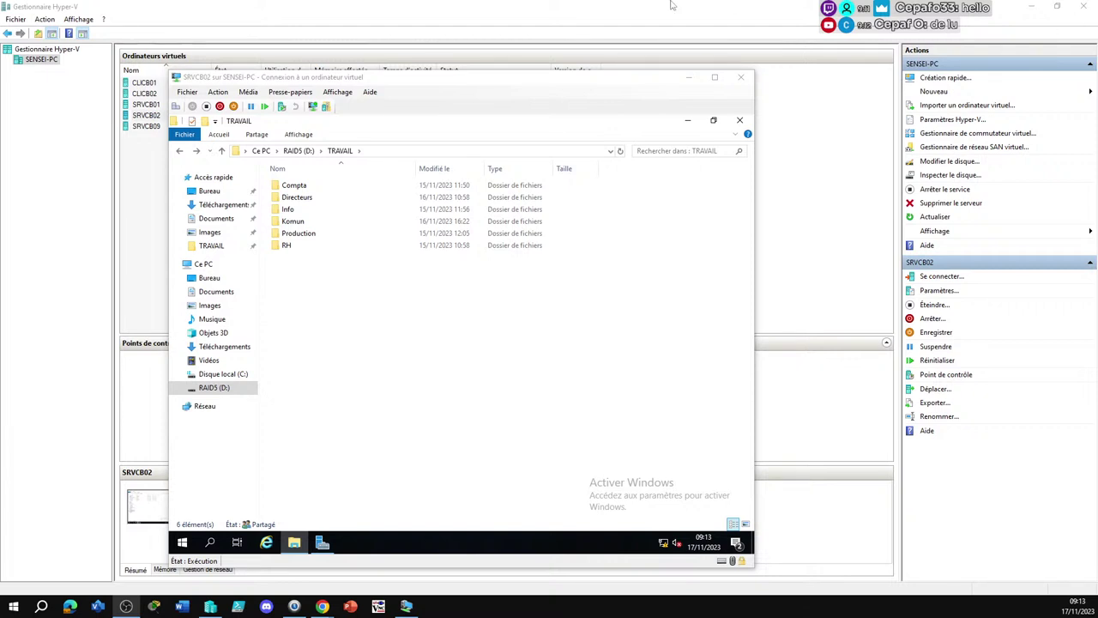
Show the Sécurité tab of the Komun folder's properties in TRAVAIL
{"action": "double_click", "coordinate": [292, 189]}
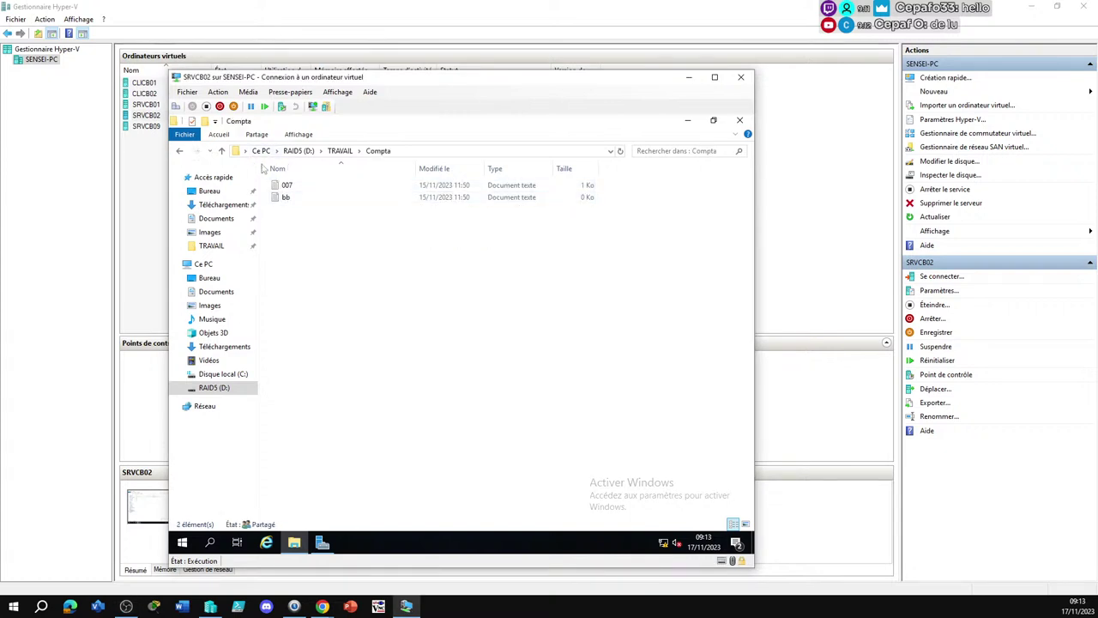
{"action": "left_click", "coordinate": [180, 151]}
{"action": "right_click", "coordinate": [296, 225]}
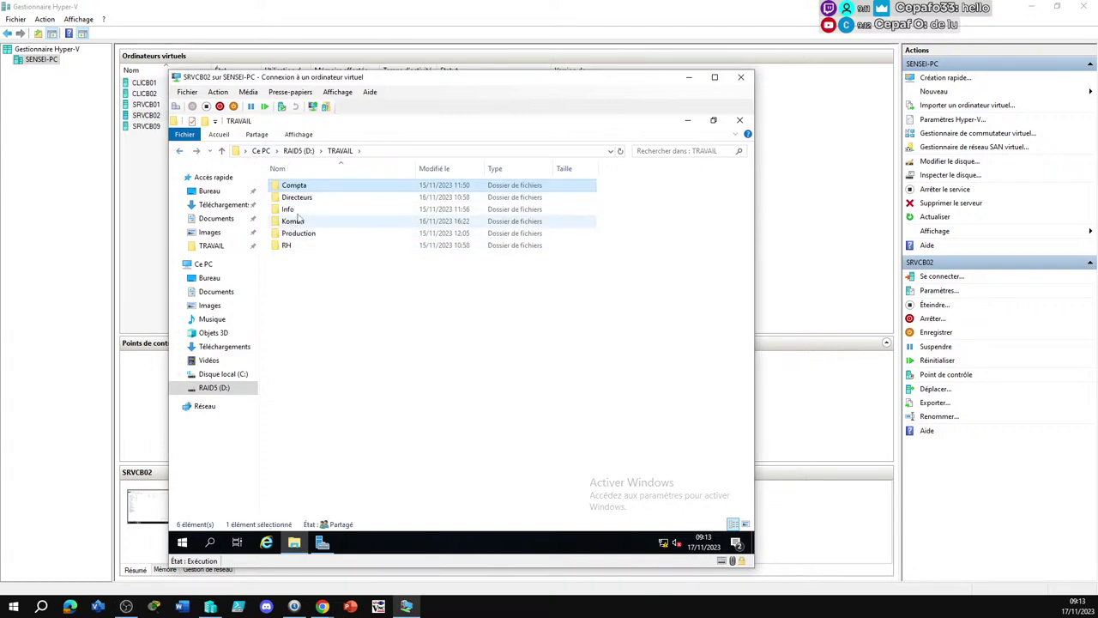
{"action": "left_click", "coordinate": [331, 415]}
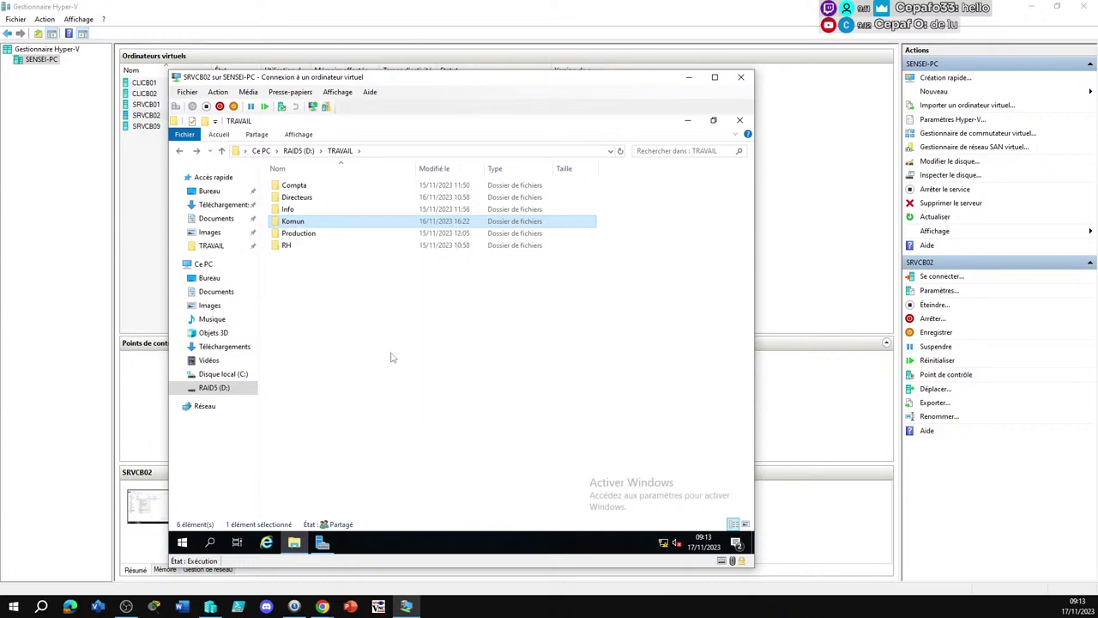
{"action": "left_click", "coordinate": [376, 250]}
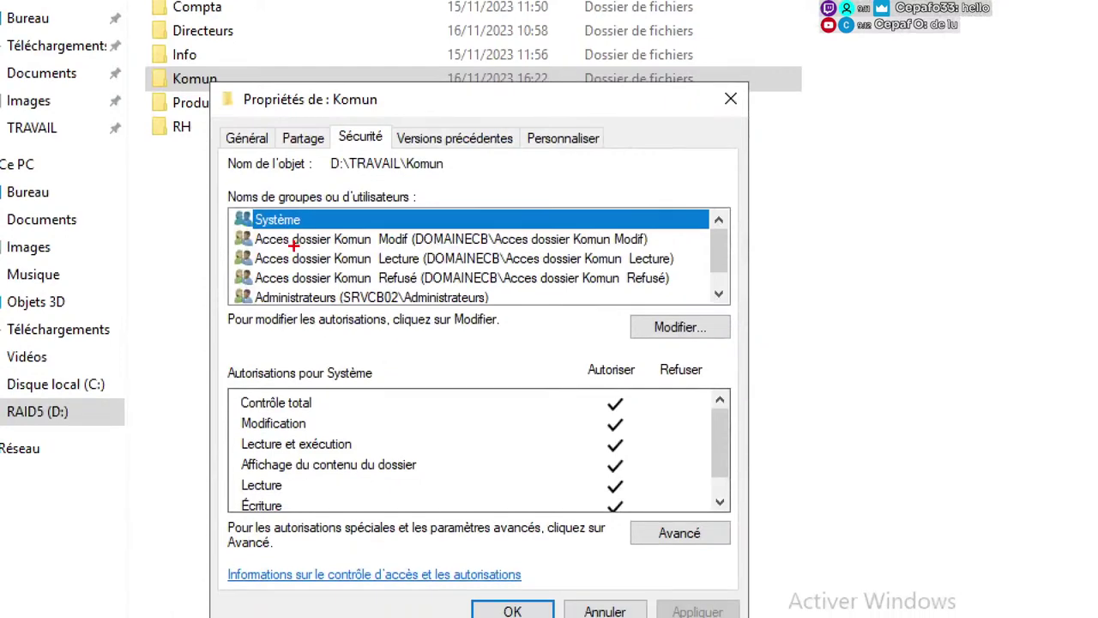
Add the Acces dossier Komun Modif, Lecture and Refusé groups to Komun's security list
{"action": "mouse_move", "coordinate": [221, 235]}
{"action": "left_mouse_down"}
{"action": "mouse_move", "coordinate": [539, 288]}
{"action": "mouse_move", "coordinate": [709, 293]}
{"action": "left_mouse_up"}
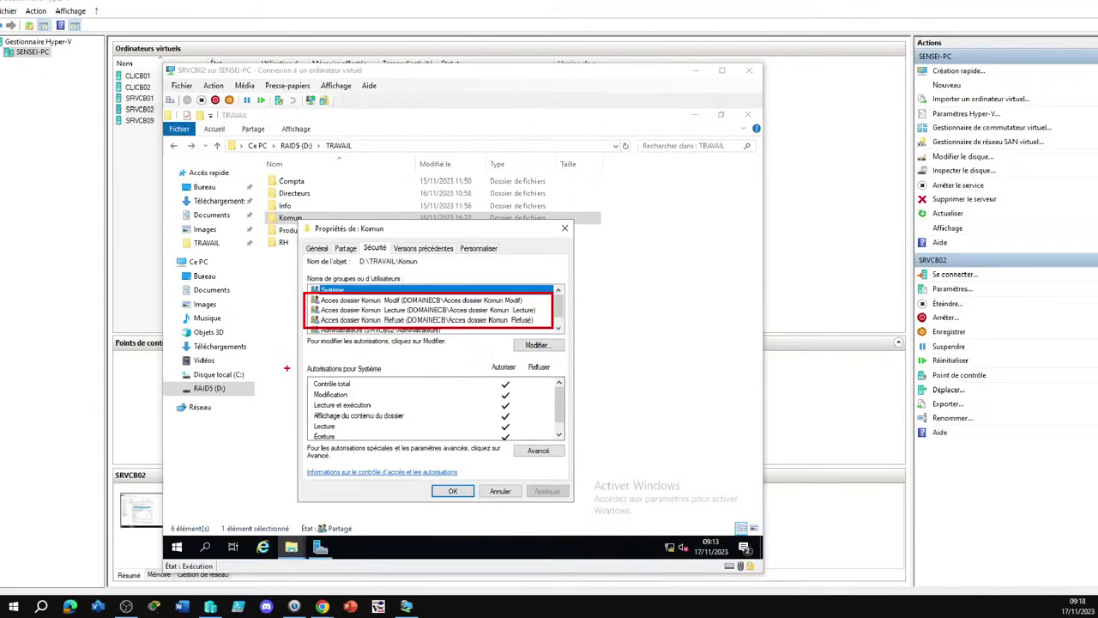
Confirm Komun's permission changes with OK and select CLICB01 in the VM list
{"action": "left_click", "coordinate": [447, 489]}
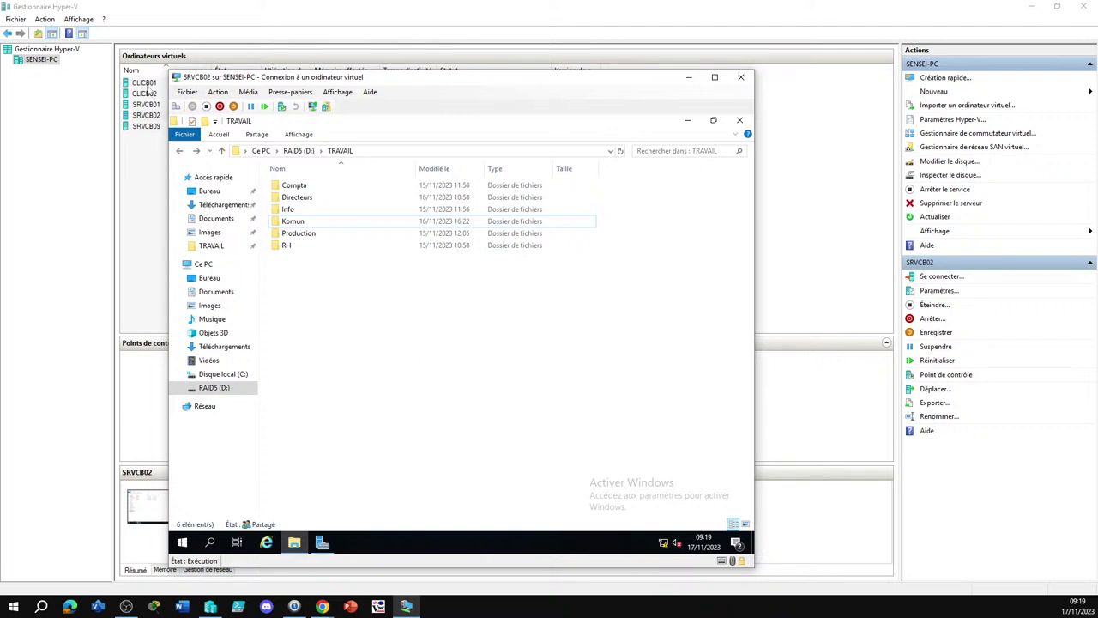
{"action": "left_click", "coordinate": [146, 86]}
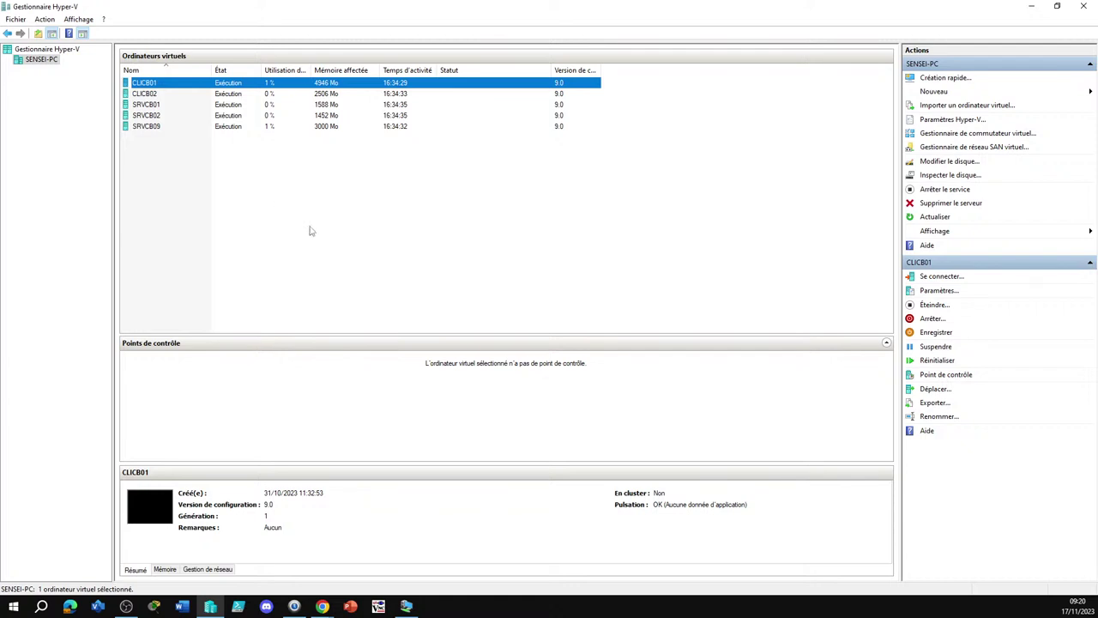
Connect to CLICB01 with the default display size and move its window up-left
{"action": "key", "text": "alt+Tab"}
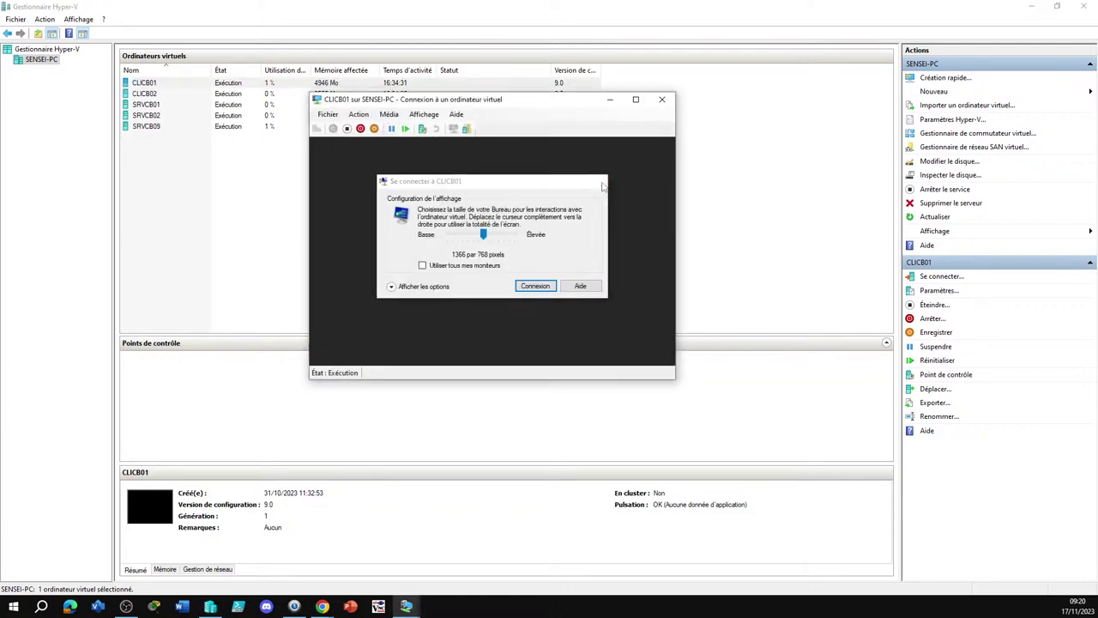
{"action": "key", "text": "Return"}
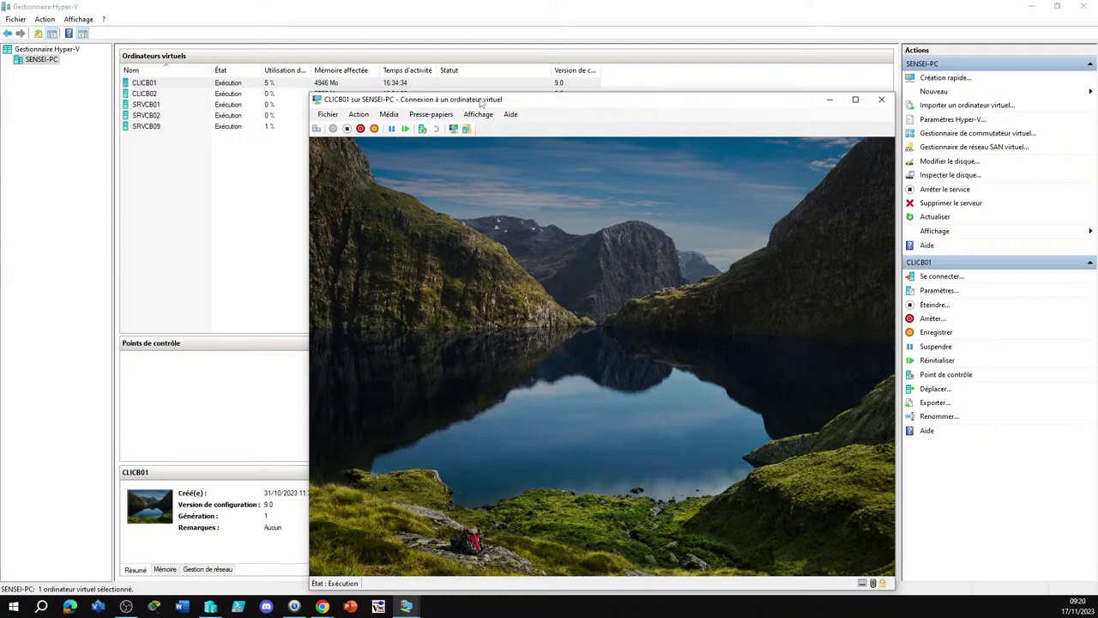
{"action": "left_click_drag", "start_coordinate": [481, 101], "coordinate": [448, 60]}
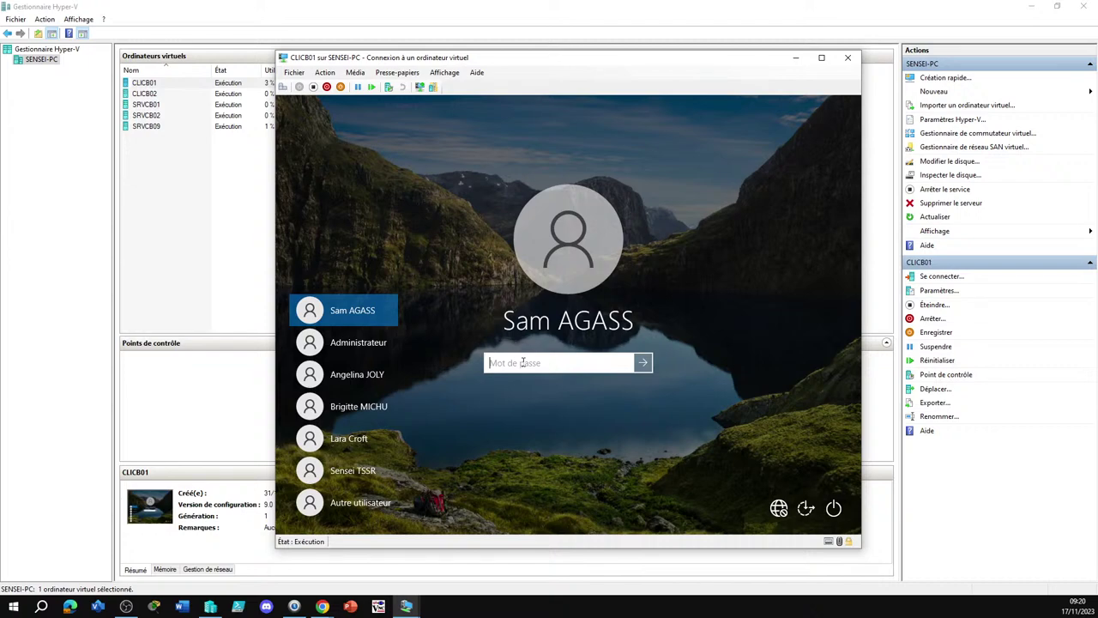
Sign in to CLICB01 with the account password and close the leftover properties and Komun windows
{"action": "type", "text": "*******"}
{"action": "key", "text": "Return"}
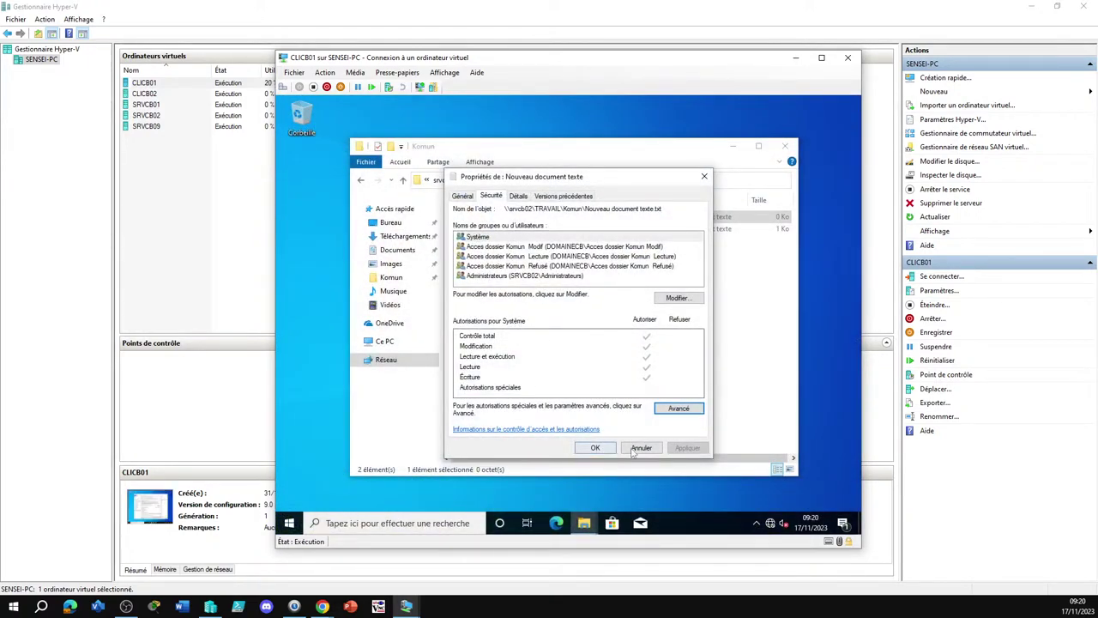
{"action": "left_click", "coordinate": [640, 447]}
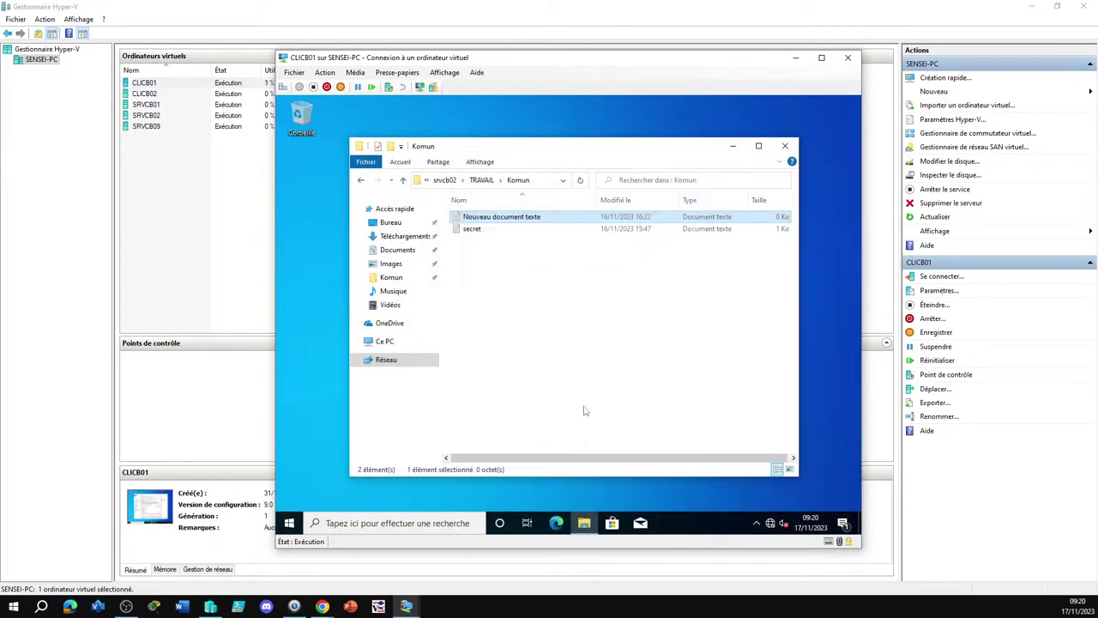
{"action": "left_click", "coordinate": [784, 146]}
Enter f:\ in the Run dialog's Ouvrir field
{"action": "key", "text": "super+r"}
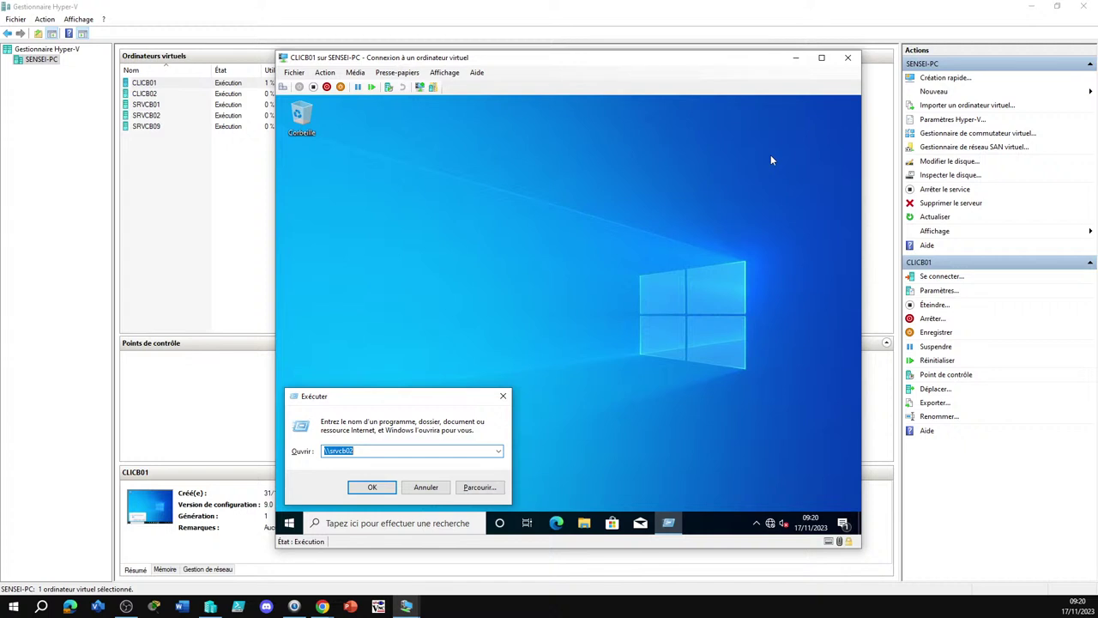
{"action": "type", "text": "f"}
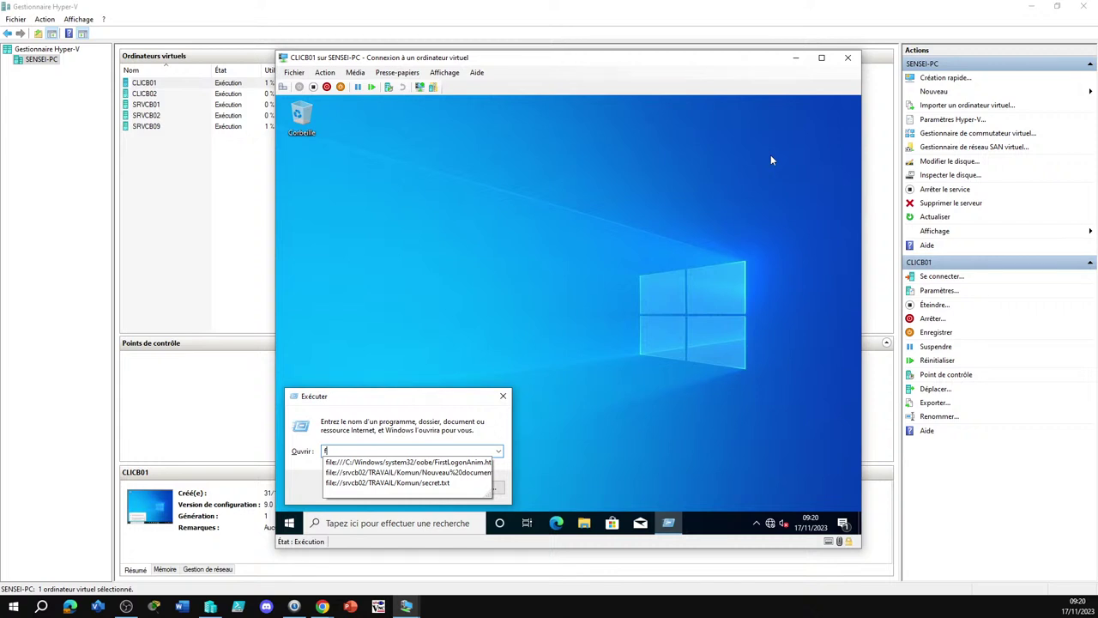
{"action": "type", "text": "\\"}
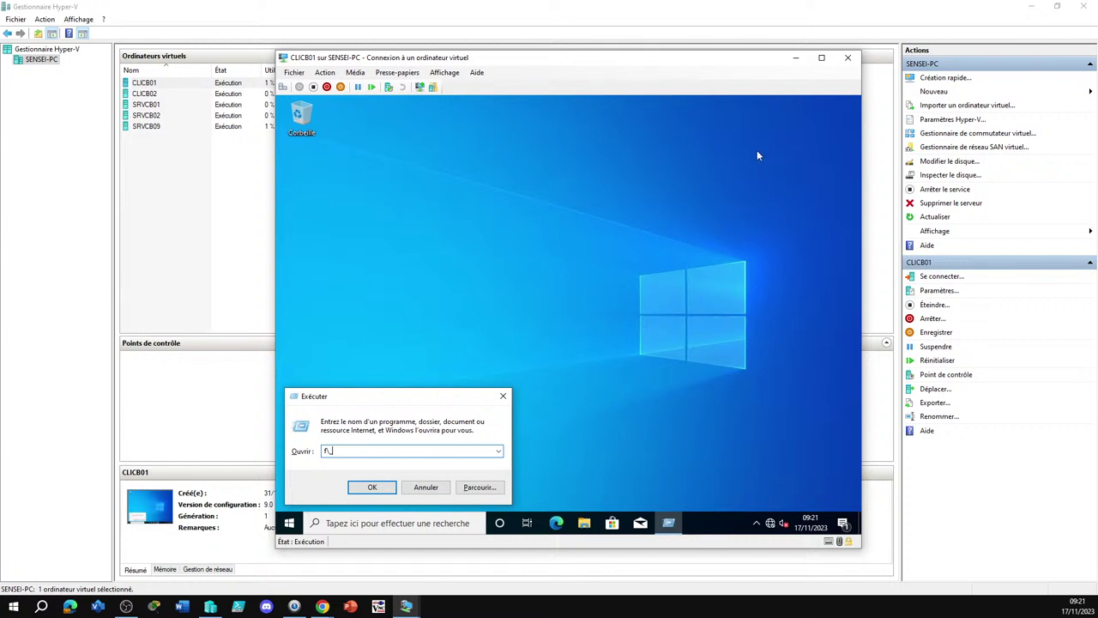
Run f:\, then show Ce PC with drives A:, C:, D: and Z: and widen the navigation pane
{"action": "left_click", "coordinate": [372, 487]}
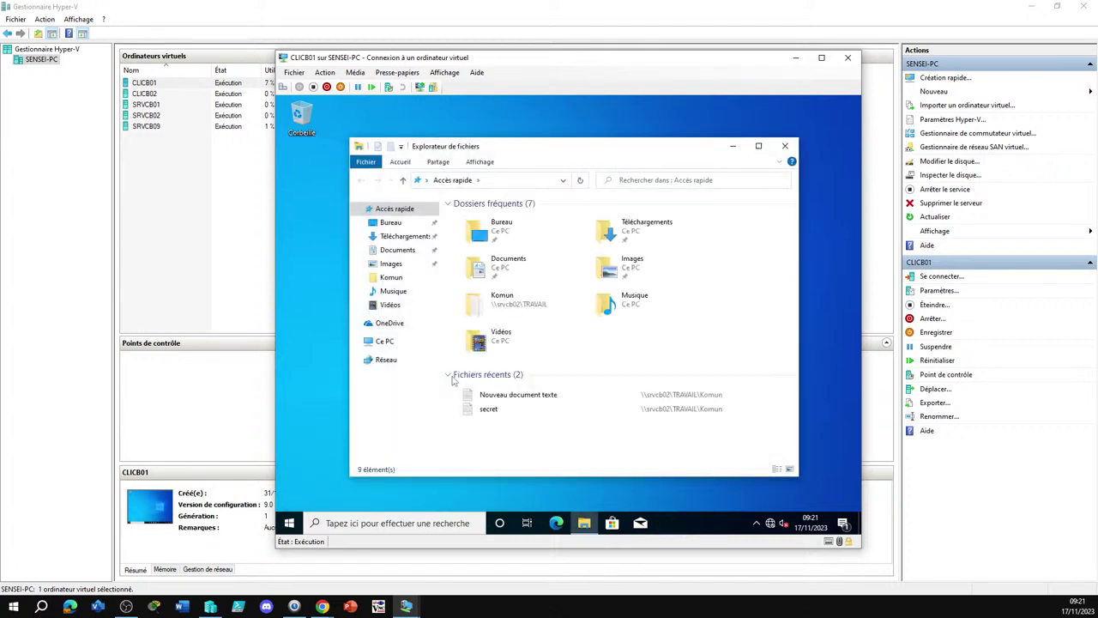
{"action": "left_click", "coordinate": [384, 341]}
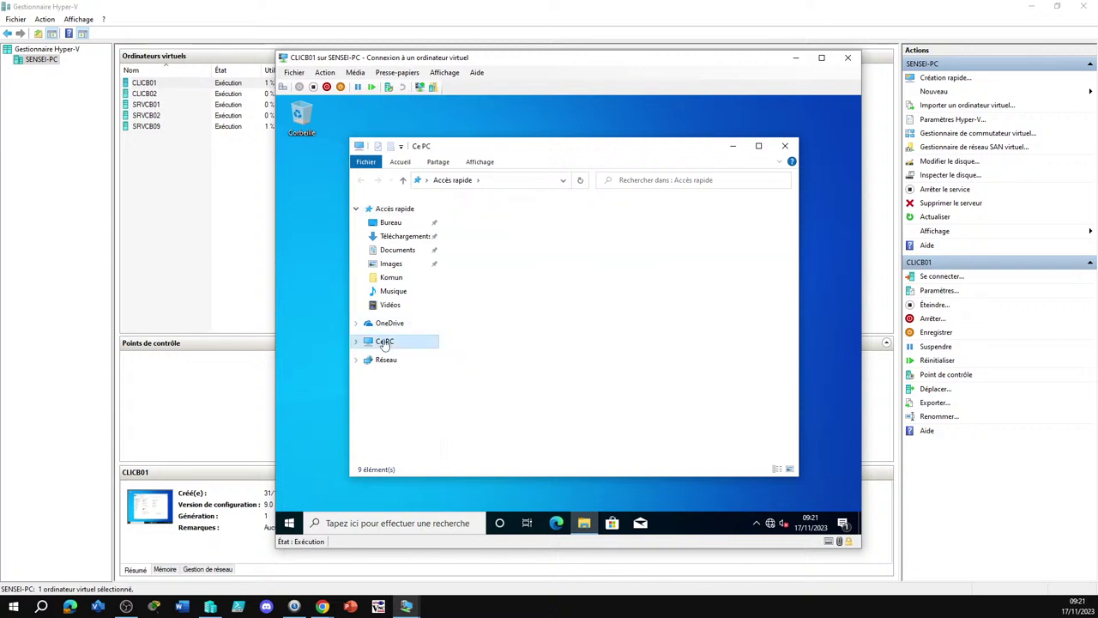
{"action": "scroll", "coordinate": [424, 368], "scroll_direction": "down", "scroll_amount": 1}
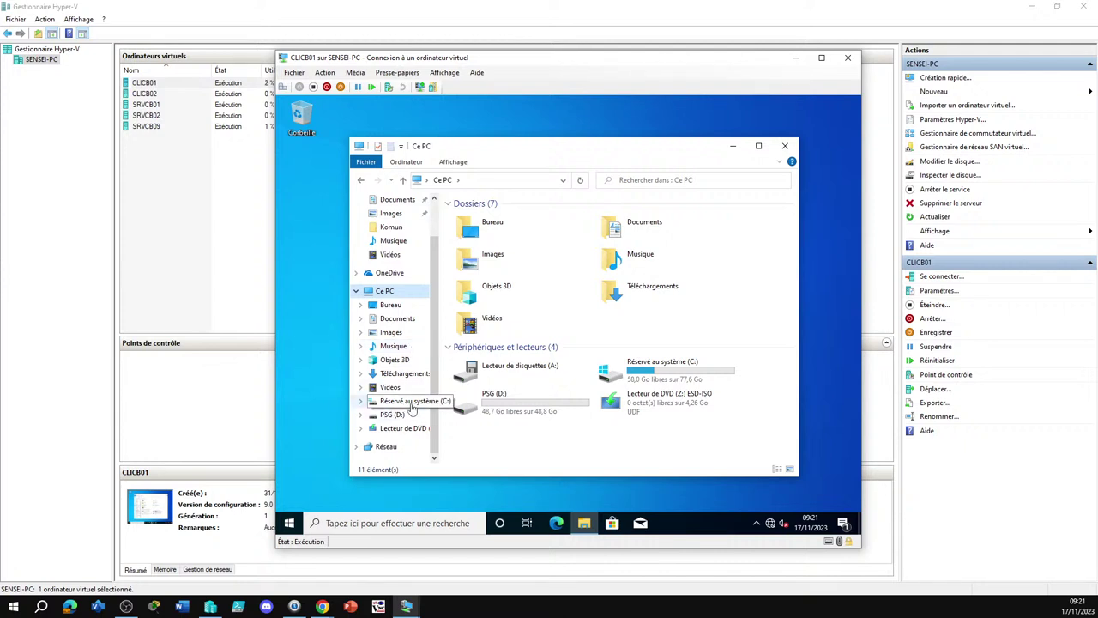
{"action": "left_click_drag", "start_coordinate": [453, 396], "coordinate": [498, 397]}
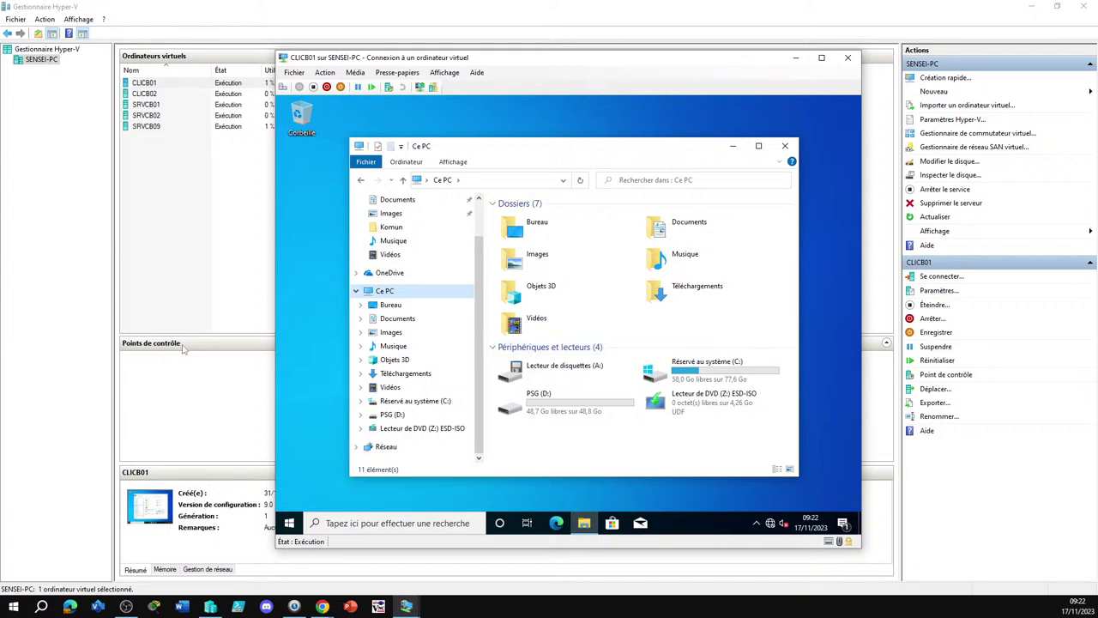
Minimize the CLICB01 window and connect to SRVCB01 from the VM list
{"action": "left_click", "coordinate": [152, 109]}
{"action": "left_click", "coordinate": [147, 105]}
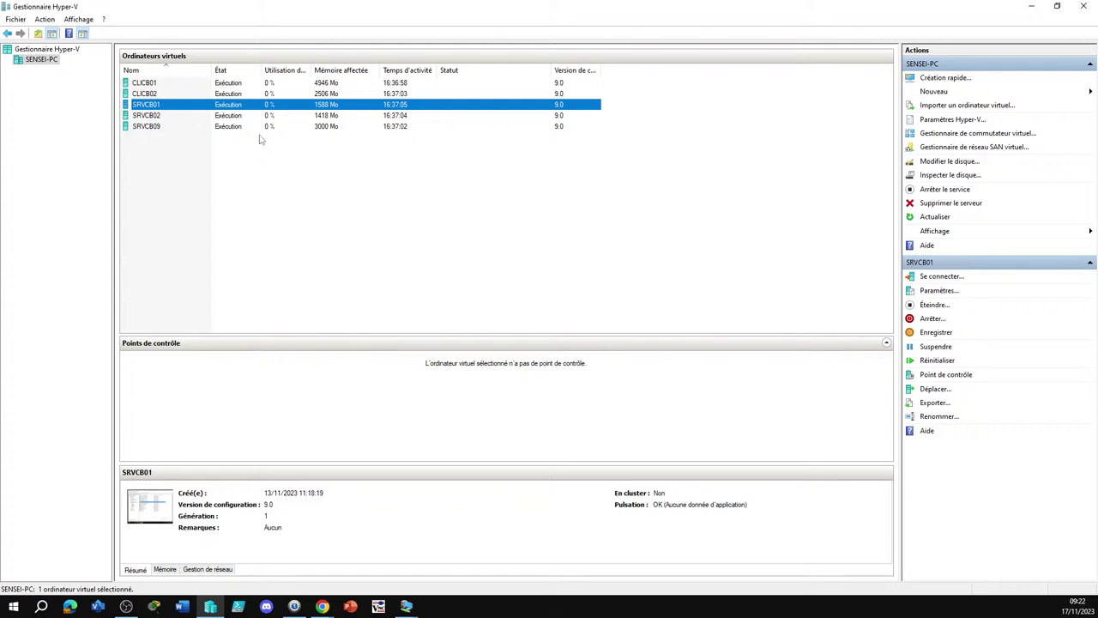
{"action": "double_click", "coordinate": [148, 107]}
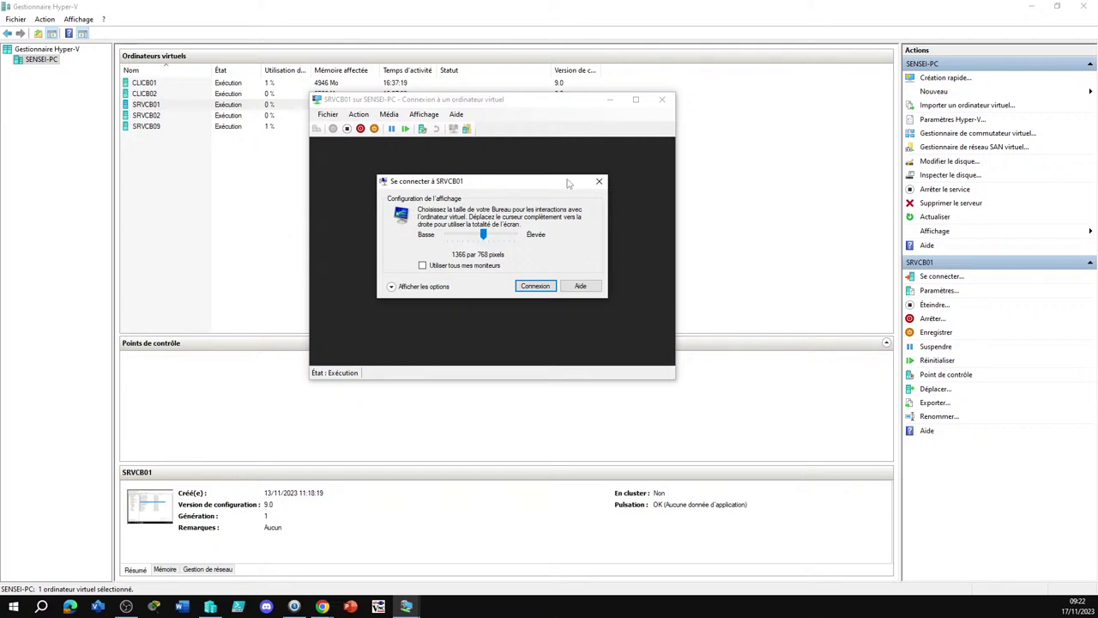
Dismiss SRVCB01's display prompt and launch File Explorer from its taskbar
{"action": "left_click", "coordinate": [599, 182]}
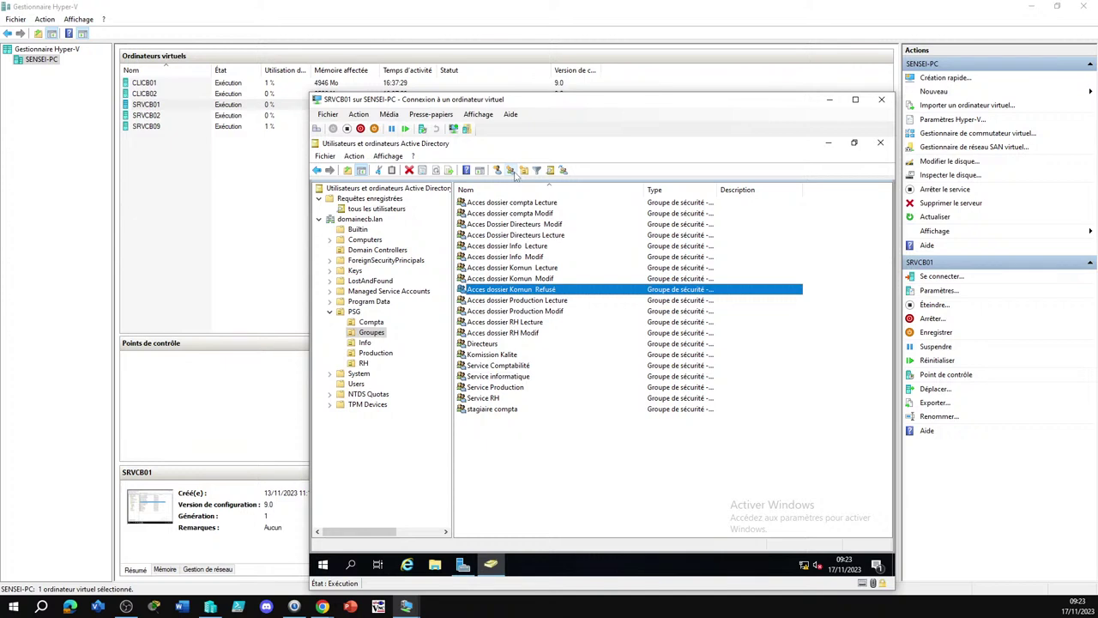
{"action": "left_click", "coordinate": [435, 564]}
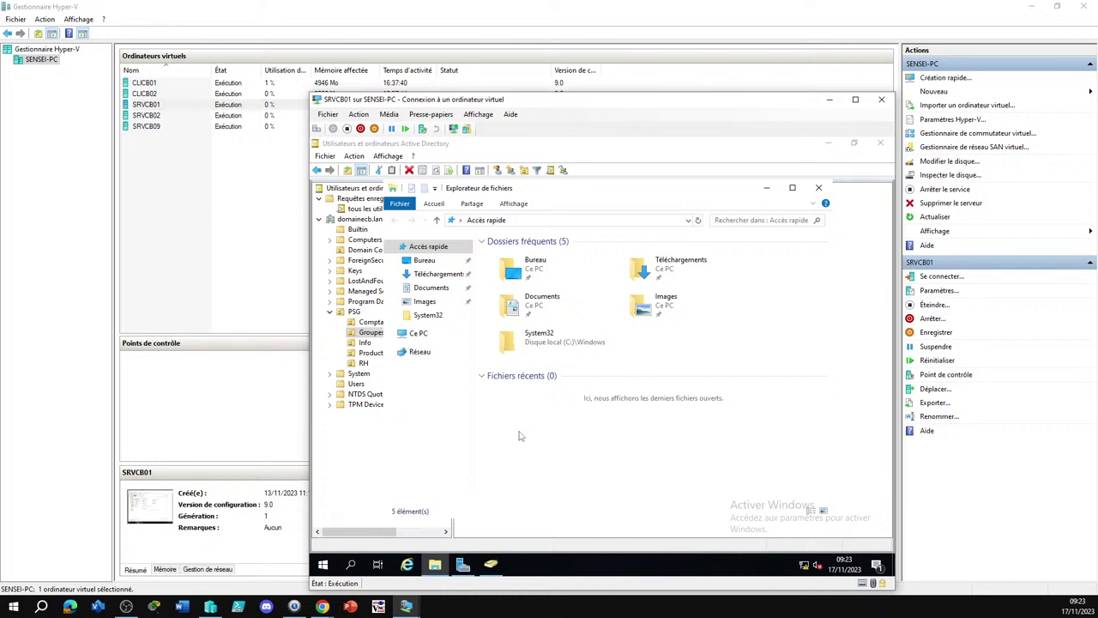
Maximize Explorer and open C:\Windows on SRVCB01, briefly visiting System32 and returning
{"action": "left_click", "coordinate": [418, 335]}
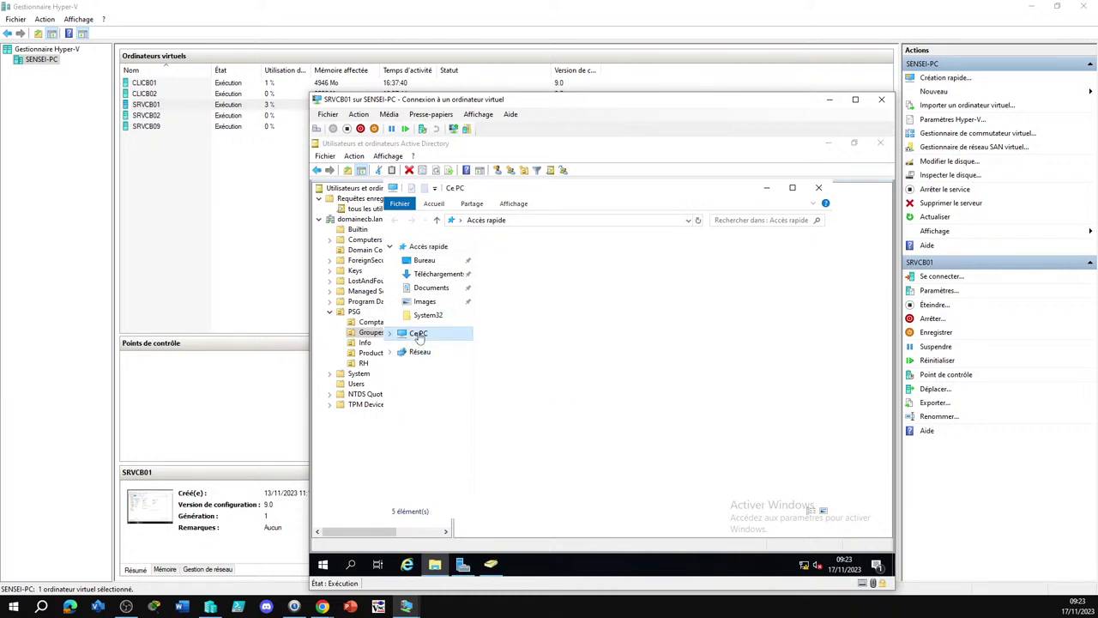
{"action": "left_click", "coordinate": [792, 191]}
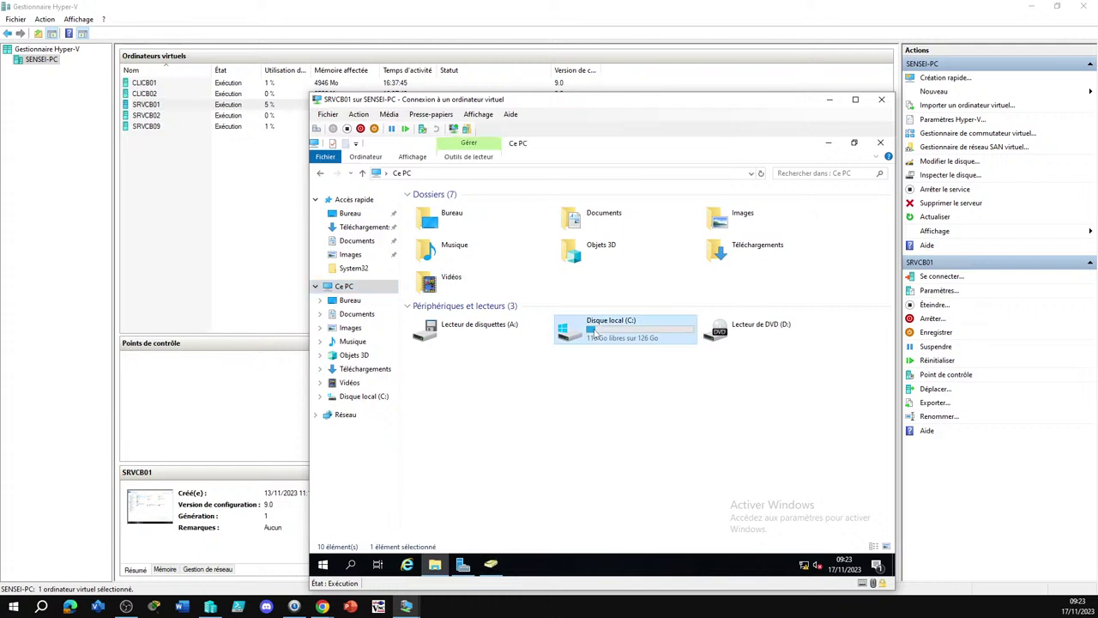
{"action": "double_click", "coordinate": [589, 334]}
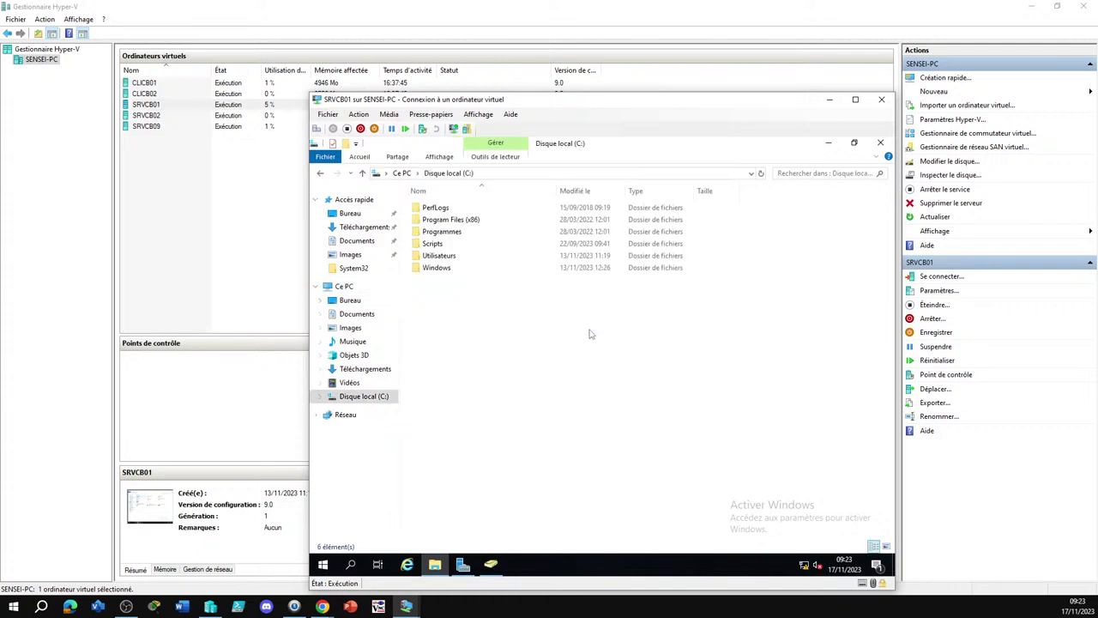
{"action": "left_click", "coordinate": [437, 270]}
{"action": "double_click", "coordinate": [437, 269]}
{"action": "left_click", "coordinate": [452, 270]}
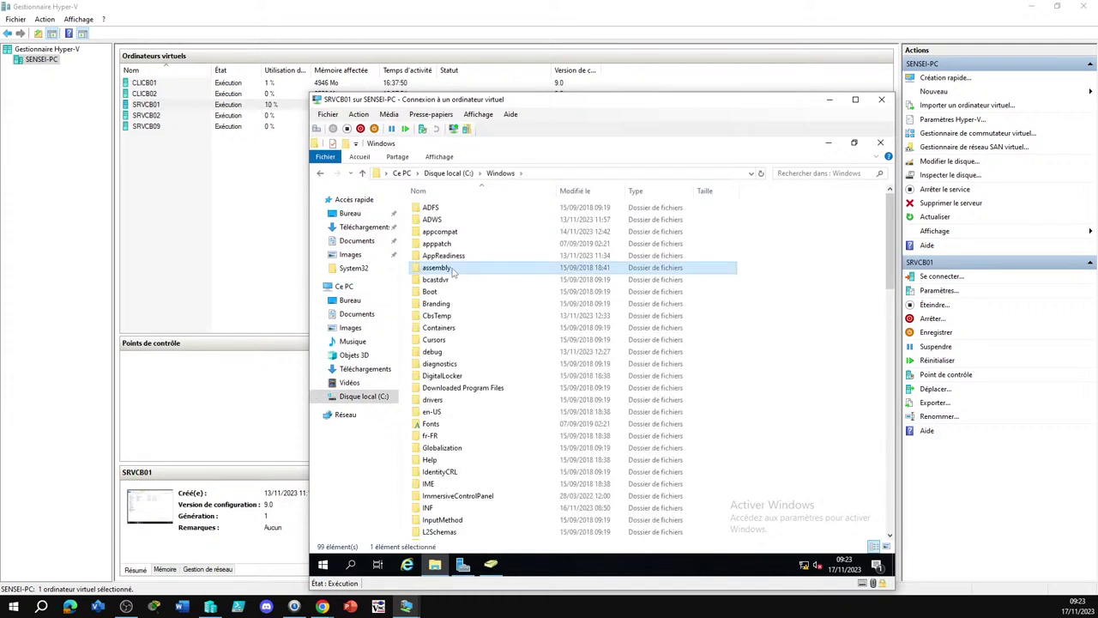
{"action": "type", "text": "system32"}
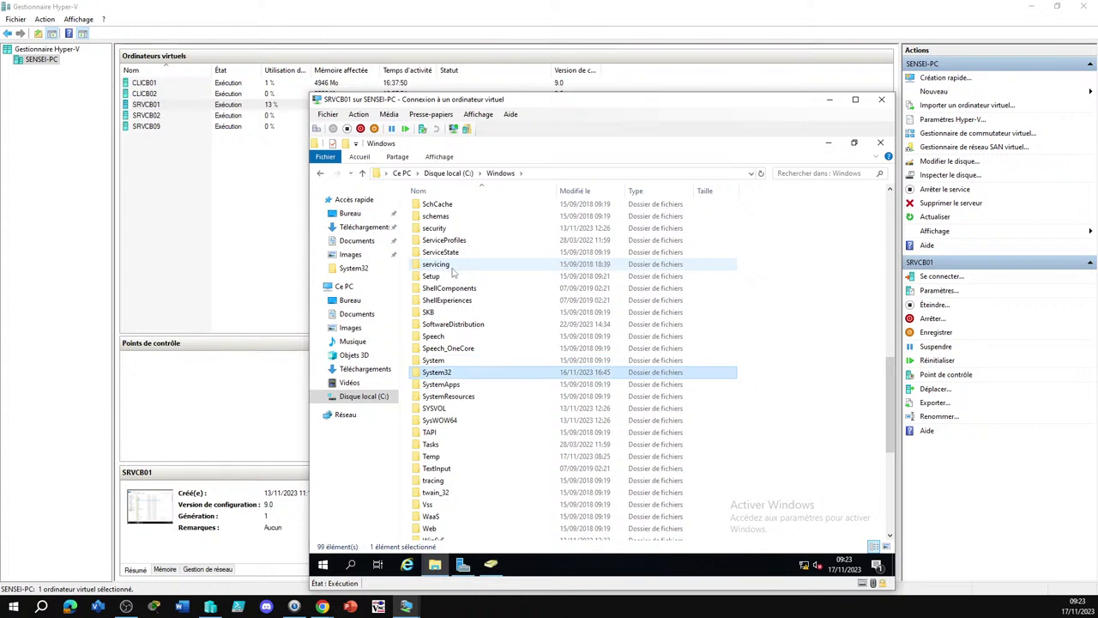
{"action": "key", "text": "Return"}
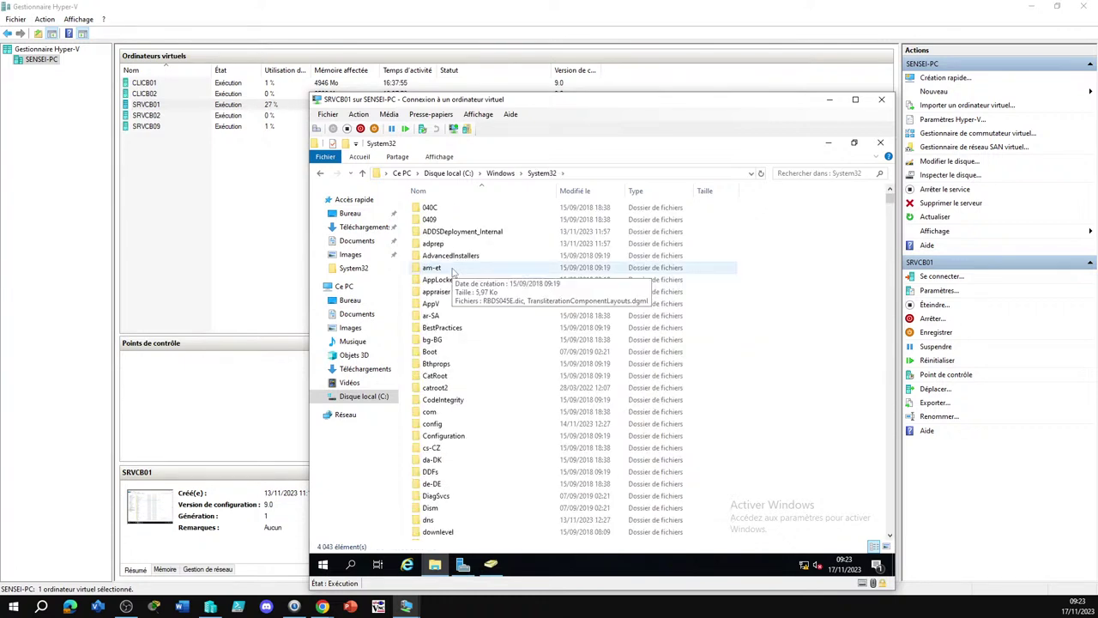
{"action": "type", "text": "sys"}
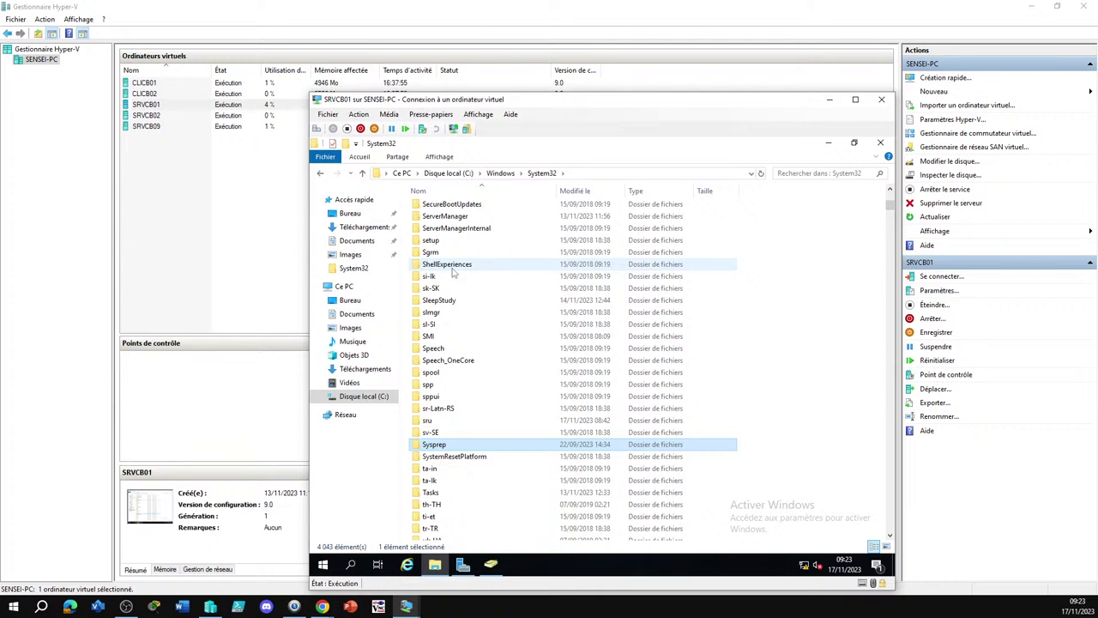
{"action": "left_click", "coordinate": [501, 173]}
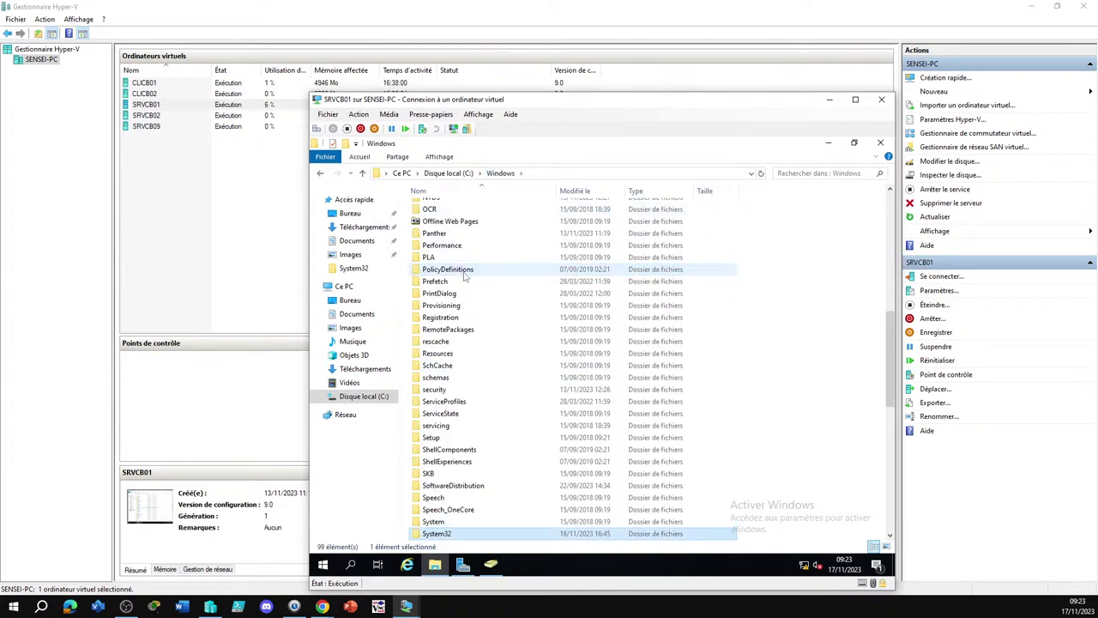
Navigate with the arrow keys into SYSVOL\sysvol\domainecb.lan
{"action": "key", "text": "Down"}
{"action": "key", "text": "Down"}
{"action": "key", "text": "Down"}
{"action": "key", "text": "Down"}
{"action": "key", "text": "Down"}
{"action": "key", "text": "Up"}
{"action": "key", "text": "Up"}
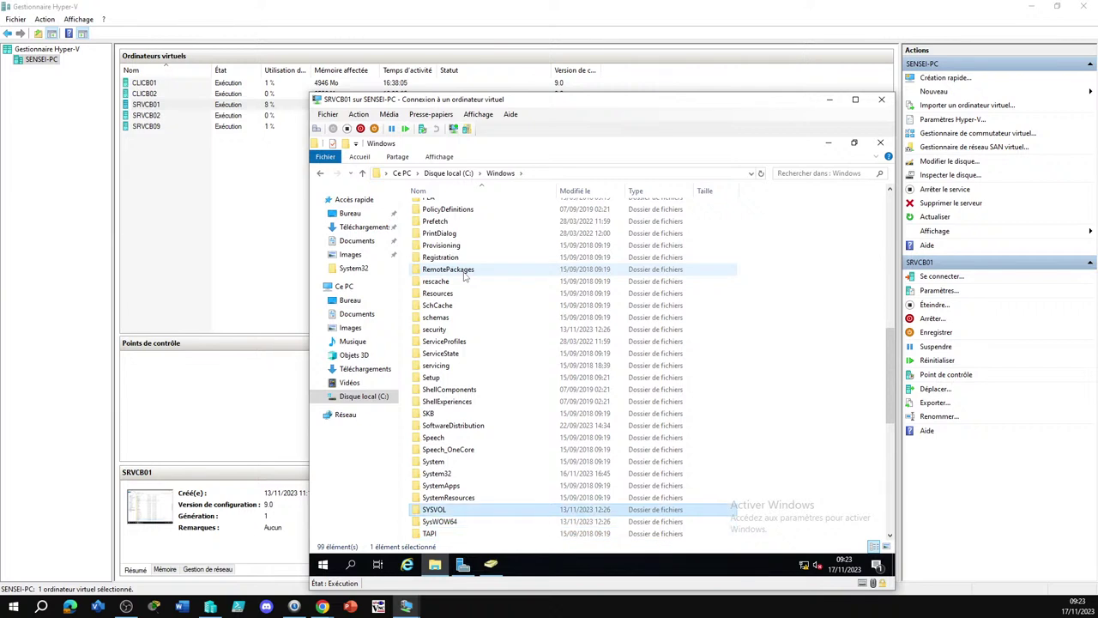
{"action": "key", "text": "Return"}
{"action": "key", "text": "Down"}
{"action": "key", "text": "Down"}
{"action": "key", "text": "Down"}
{"action": "key", "text": "Down"}
{"action": "key", "text": "Return"}
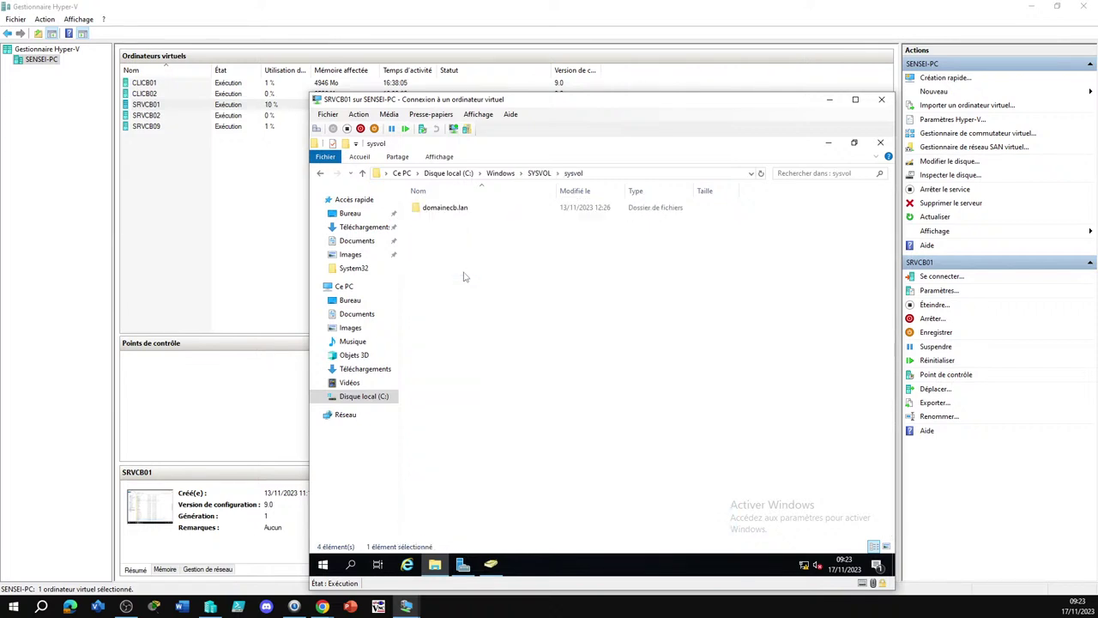
{"action": "key", "text": "Down"}
{"action": "key", "text": "Return"}
{"action": "key", "text": "Down"}
{"action": "key", "text": "Down"}
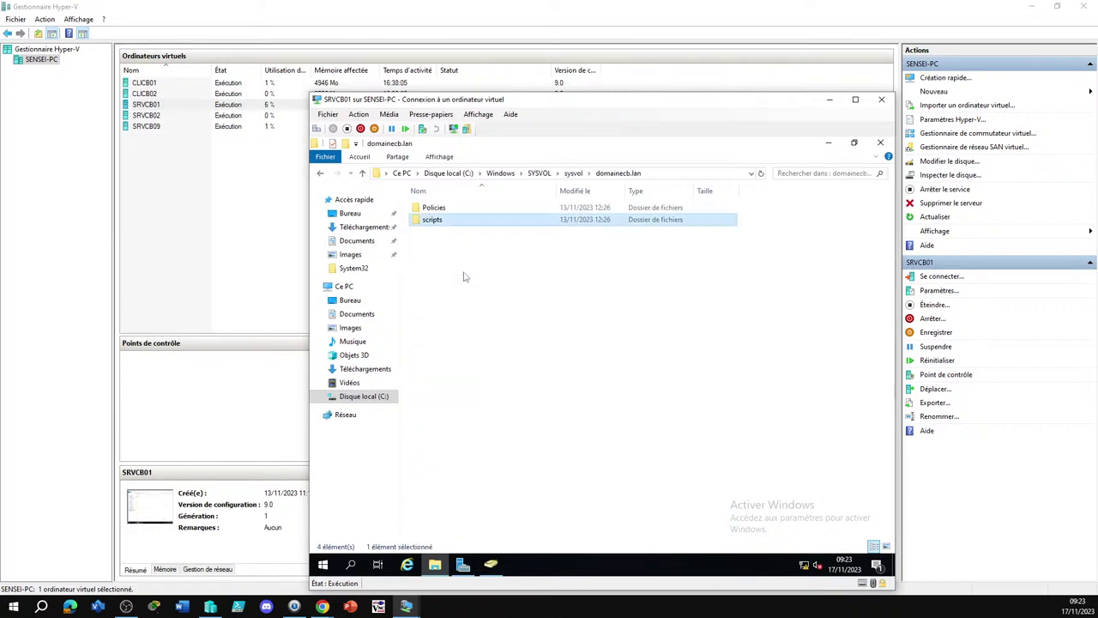
{"action": "left_click", "coordinate": [581, 320]}
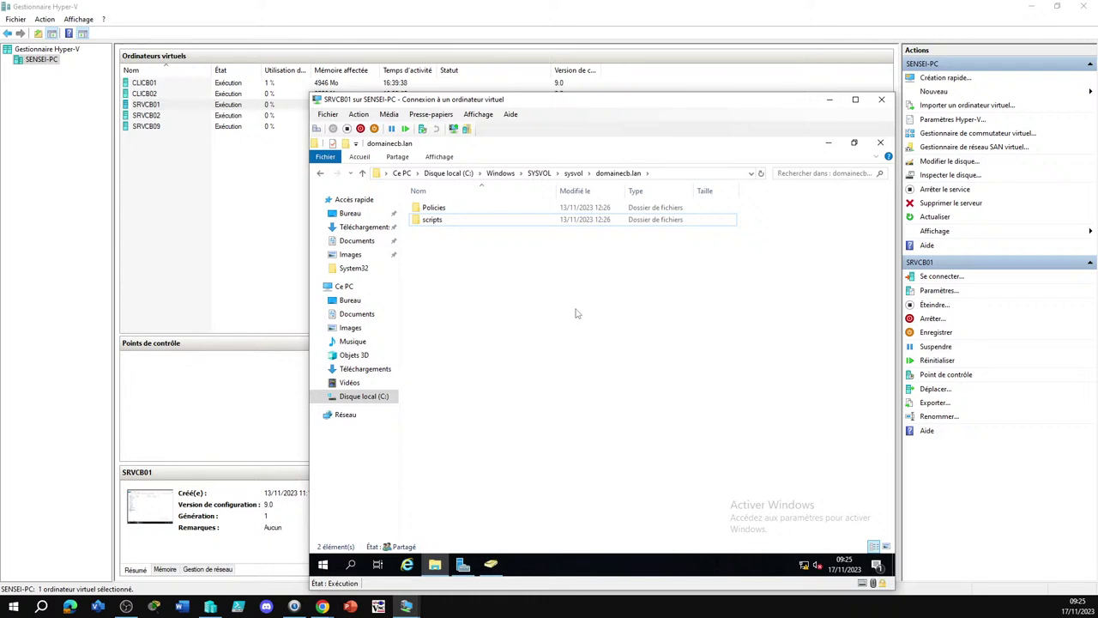
Go back to SYSVOL and drill down through sysvol and domainecb.lan into the scripts folder
{"action": "left_click", "coordinate": [539, 174]}
{"action": "left_click", "coordinate": [514, 412]}
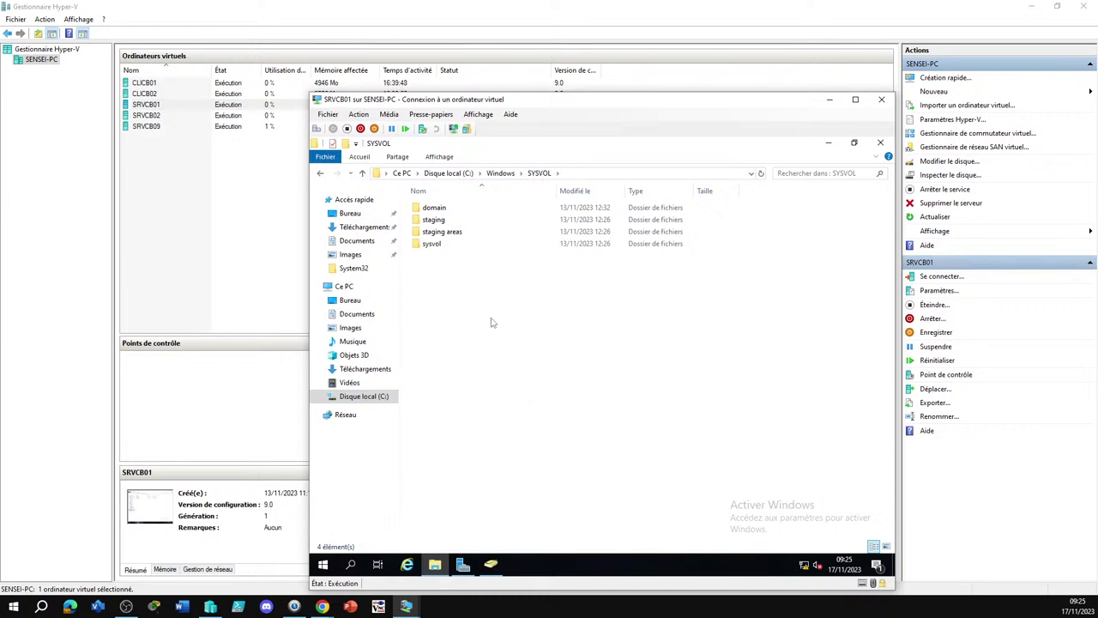
{"action": "double_click", "coordinate": [436, 245]}
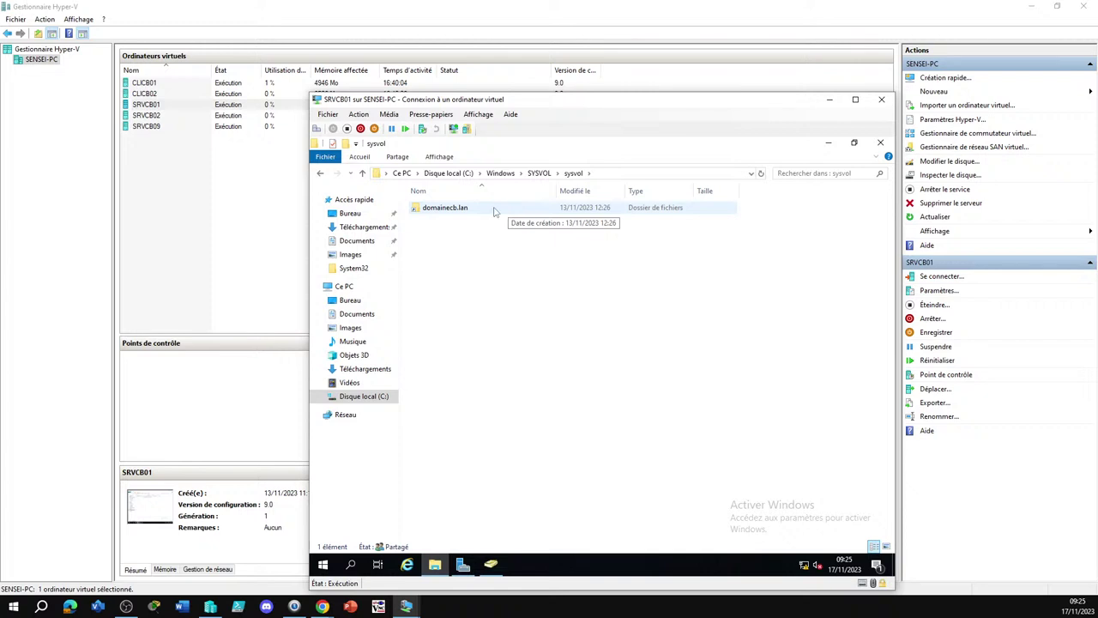
{"action": "double_click", "coordinate": [450, 210]}
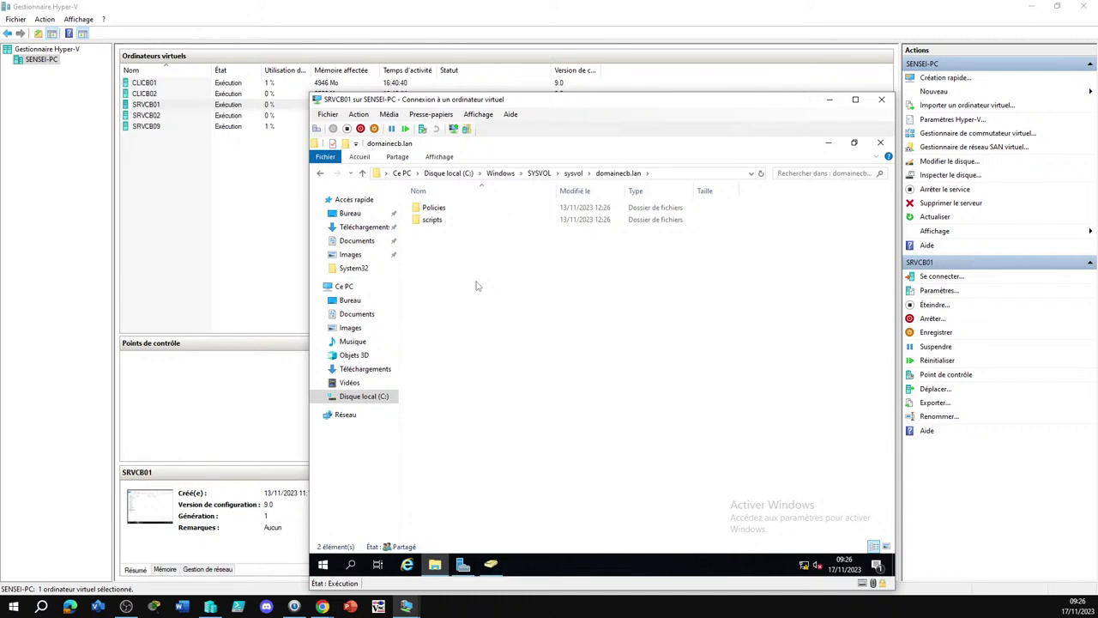
{"action": "double_click", "coordinate": [433, 220]}
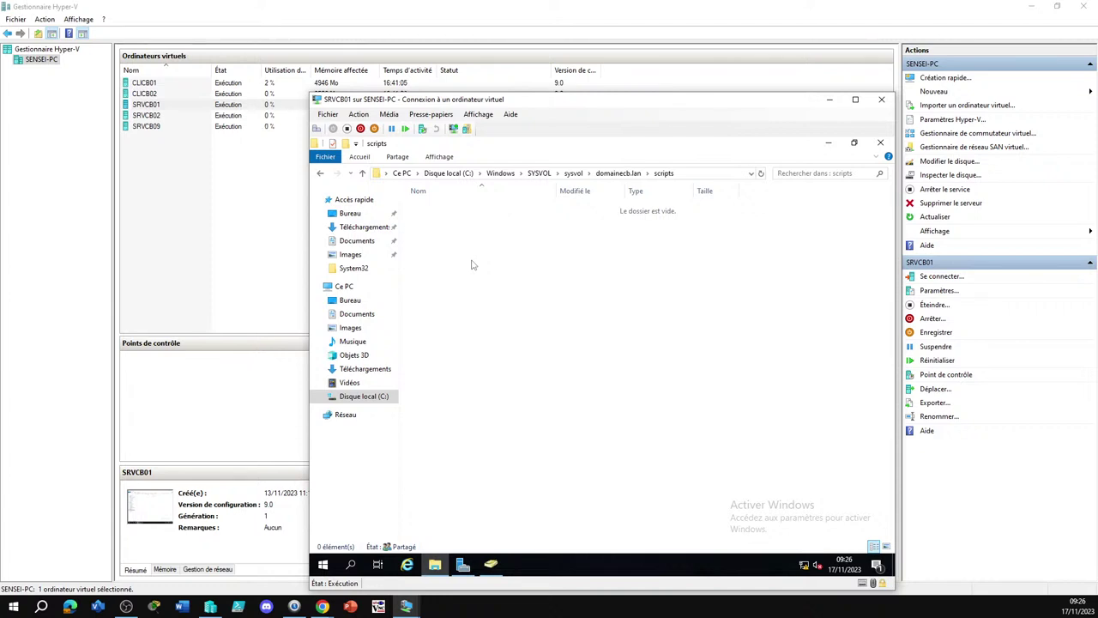
Create a new text document in the scripts folder and name it login
{"action": "right_click", "coordinate": [457, 257]}
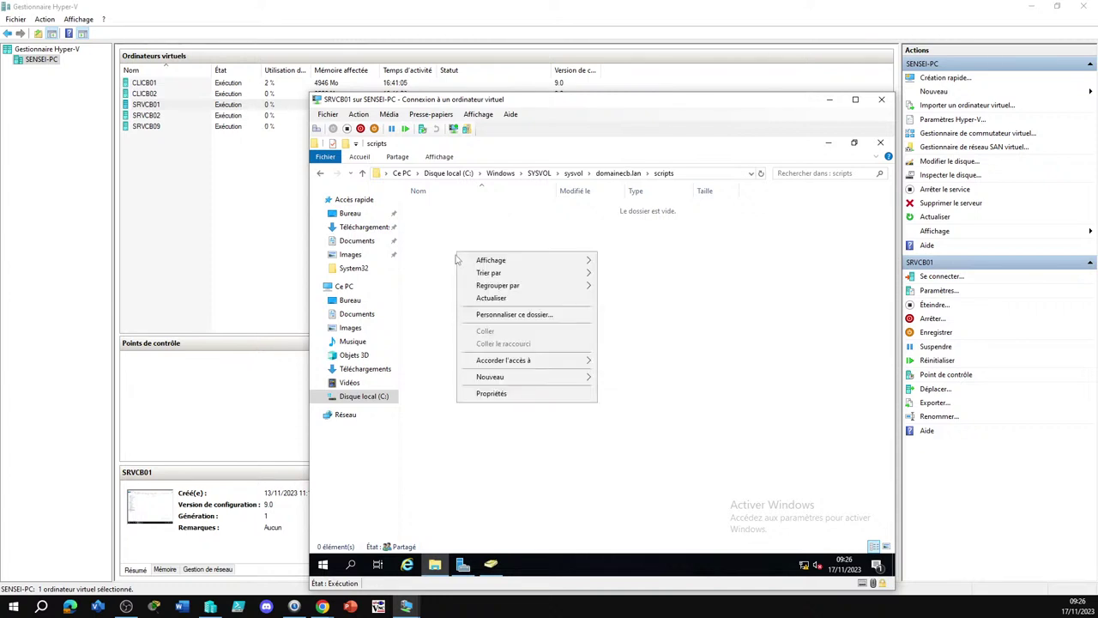
{"action": "mouse_move", "coordinate": [532, 378]}
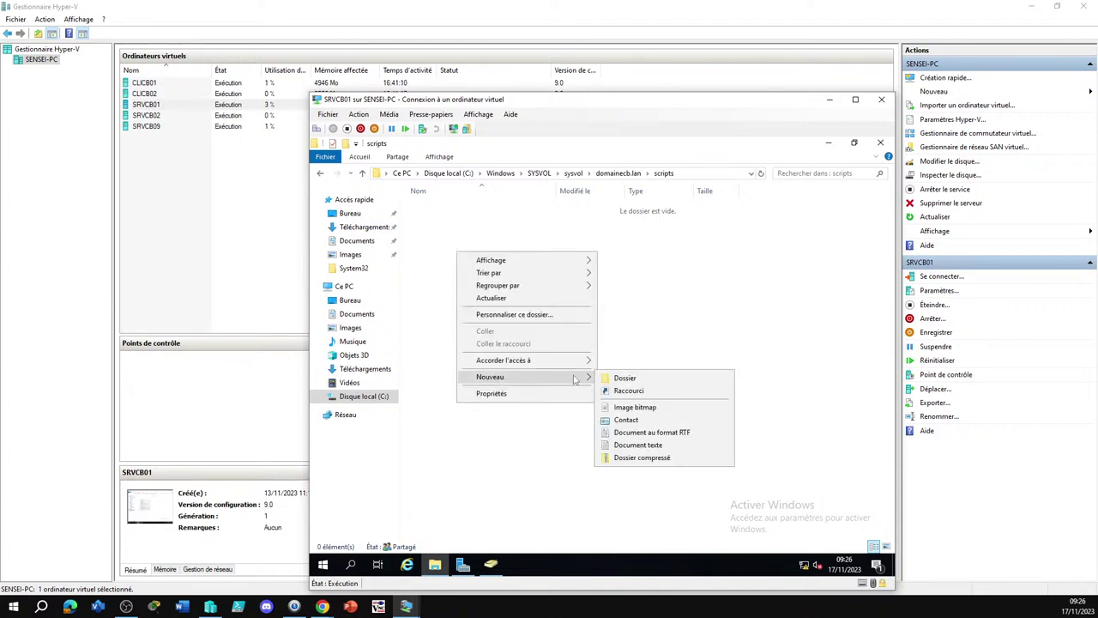
{"action": "left_click", "coordinate": [647, 452]}
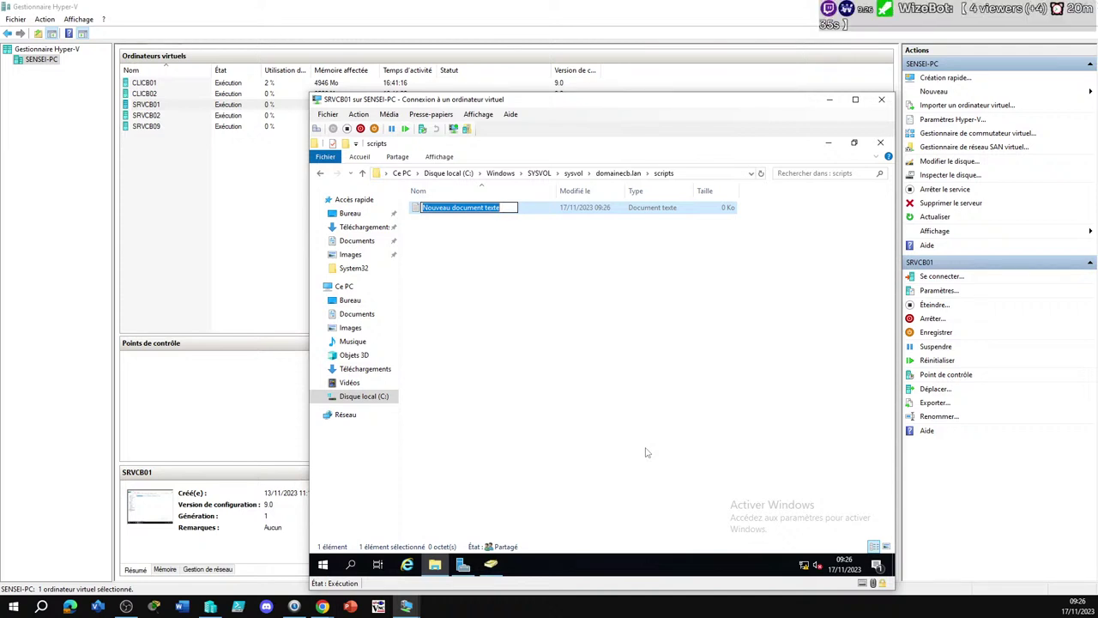
{"action": "type", "text": "login"}
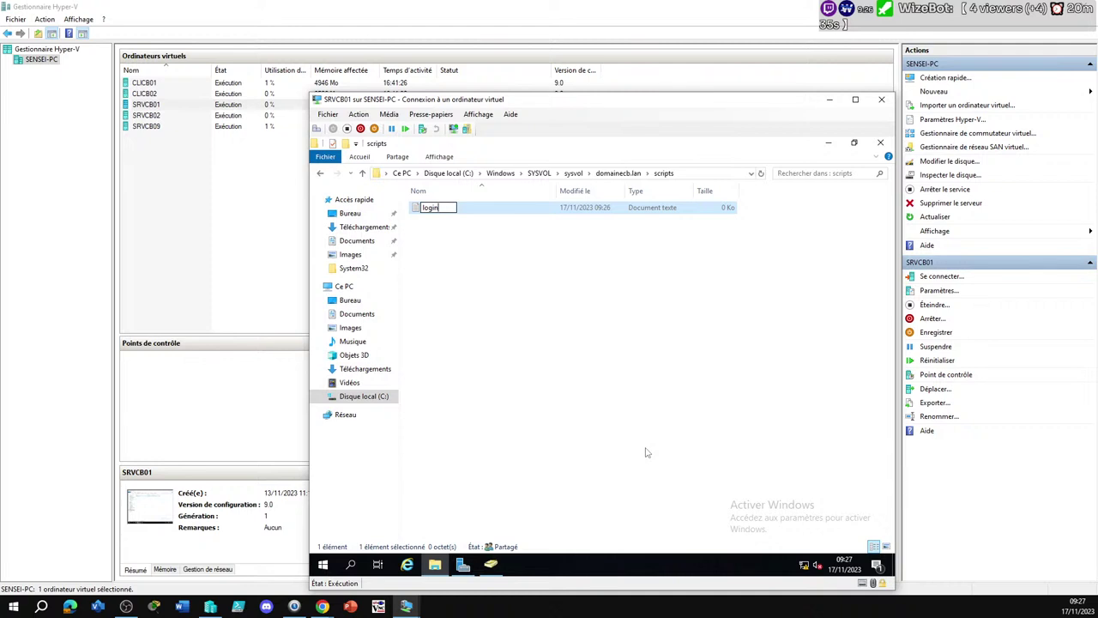
{"action": "key", "text": "Return"}
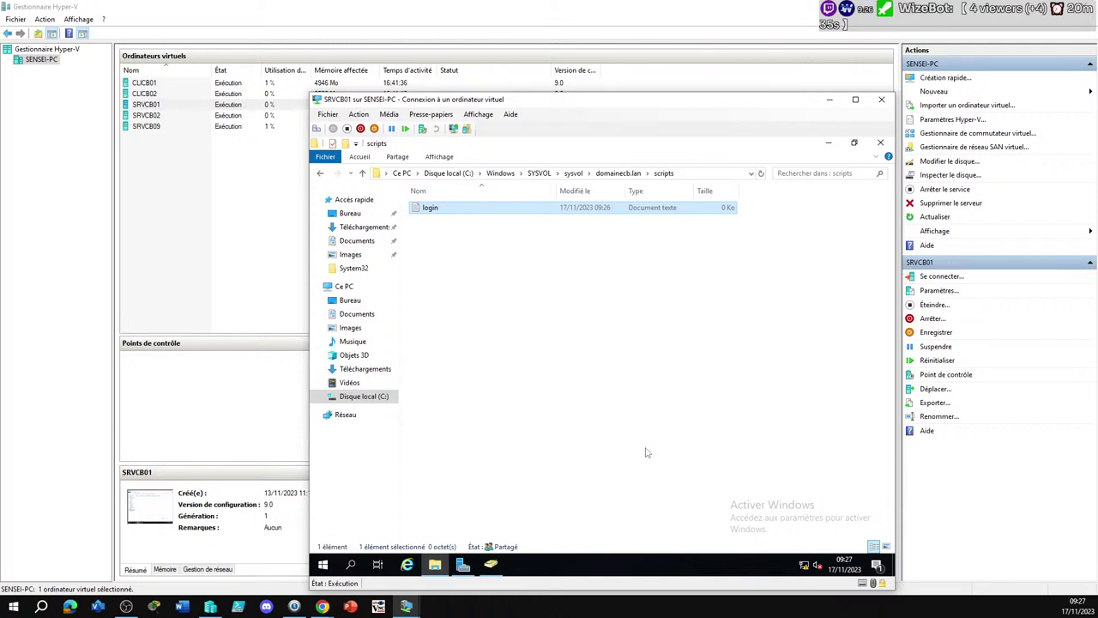
Open login in Notepad and enter net use t: \\srvcb02\travail, correcting the share-name typos
{"action": "double_click", "coordinate": [434, 214]}
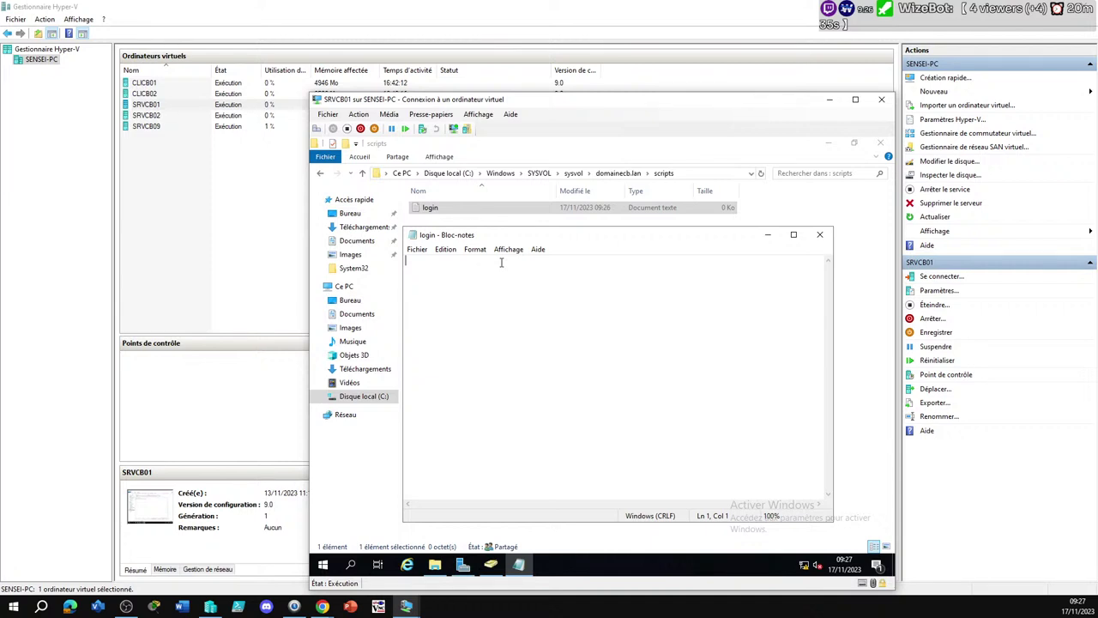
{"action": "type", "text": "net use t: \\\\srvc"}
{"action": "type", "text": "02\taravil"}
{"action": "key", "text": "Left"}
{"action": "key", "text": "Left"}
{"action": "key", "text": "Left"}
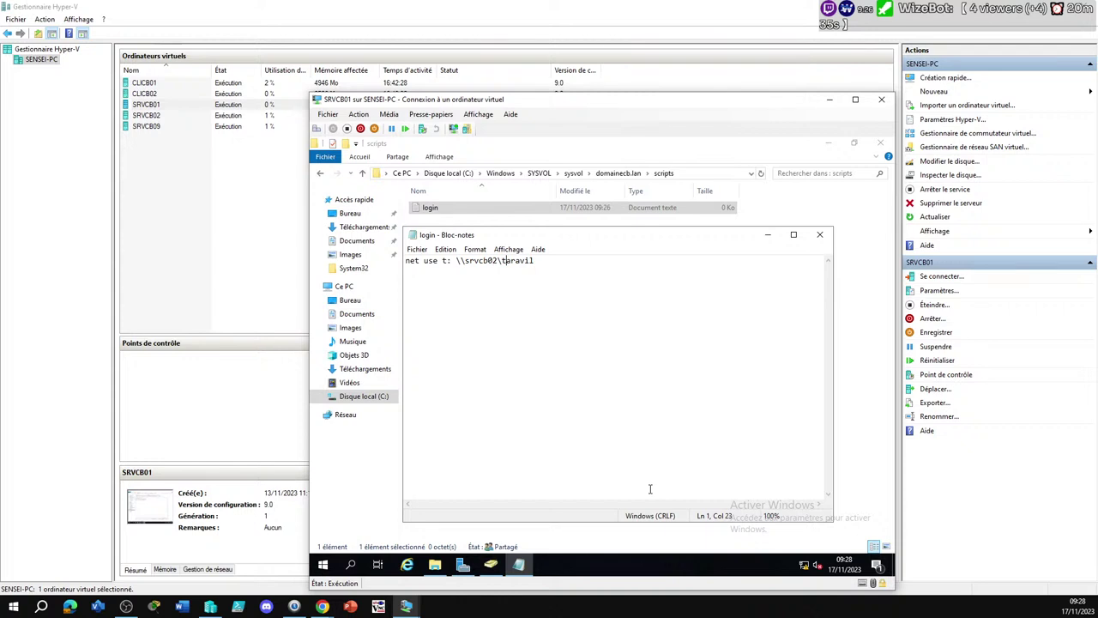
{"action": "type", "text": "r"}
{"action": "key", "text": "Delete"}
{"action": "key", "text": "Delete"}
{"action": "key", "text": "Right"}
{"action": "type", "text": "a"}
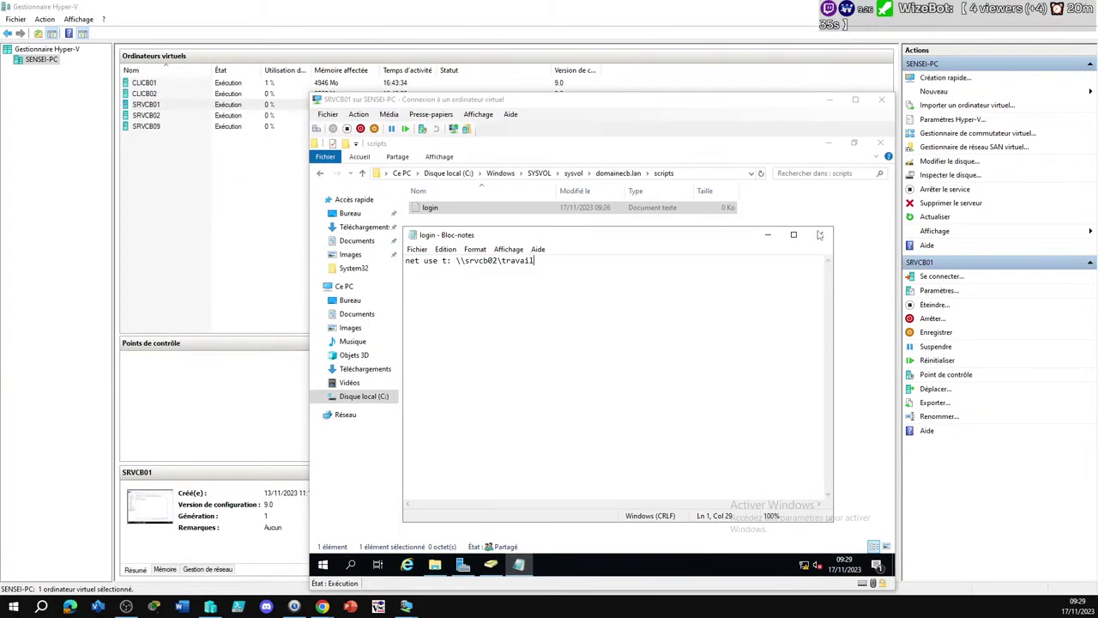
Close Notepad saving login, then show the folder's Affichage view options
{"action": "left_click", "coordinate": [820, 234]}
{"action": "left_click", "coordinate": [531, 356]}
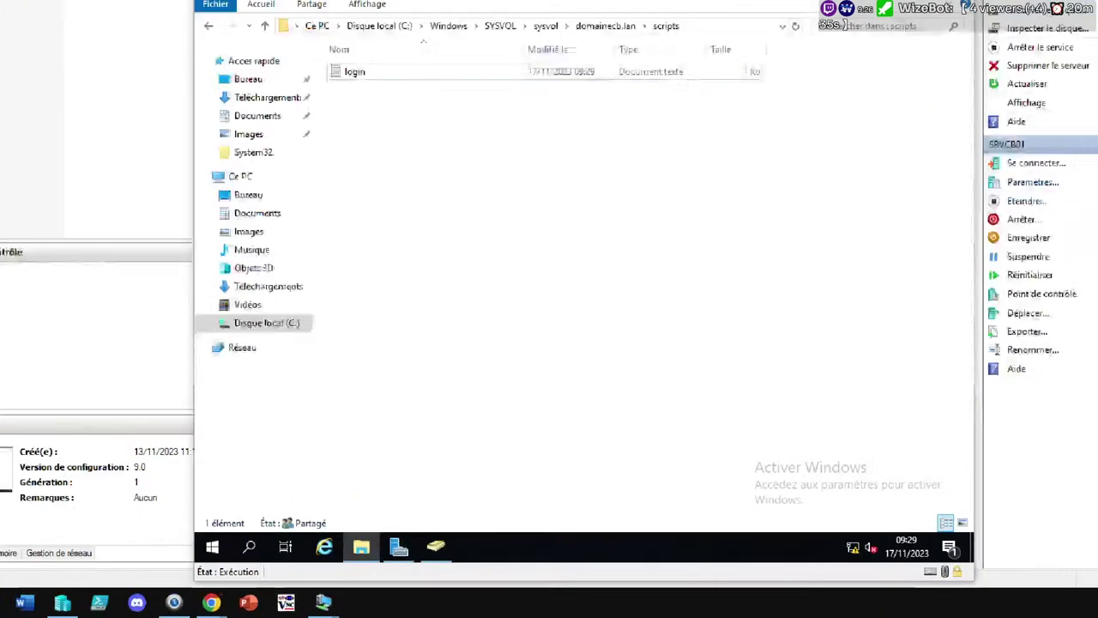
{"action": "left_click_drag", "start_coordinate": [664, 228], "coordinate": [815, 261]}
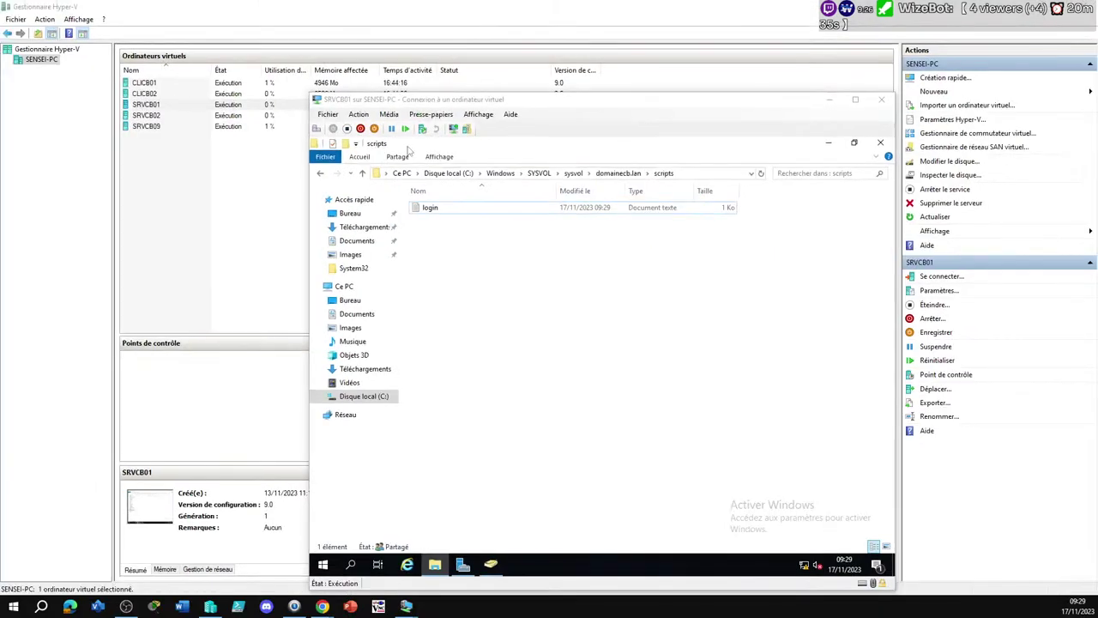
{"action": "left_click", "coordinate": [440, 157]}
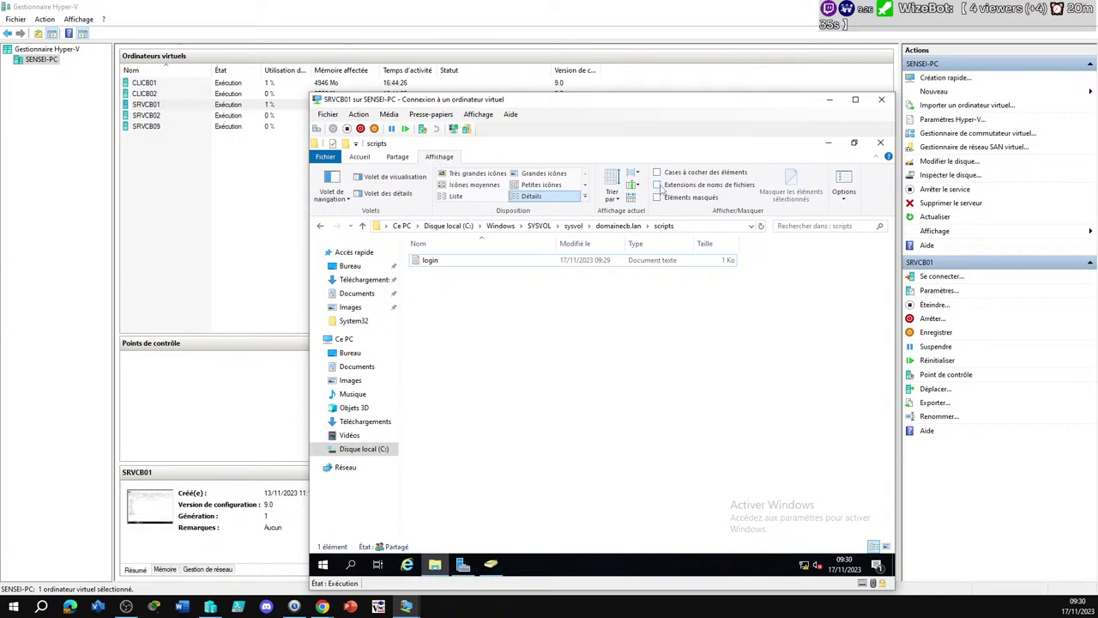
Enable file name extensions and rename login.txt to login.bat, accepting the extension-change warning
{"action": "left_click", "coordinate": [659, 185]}
{"action": "left_click", "coordinate": [434, 264]}
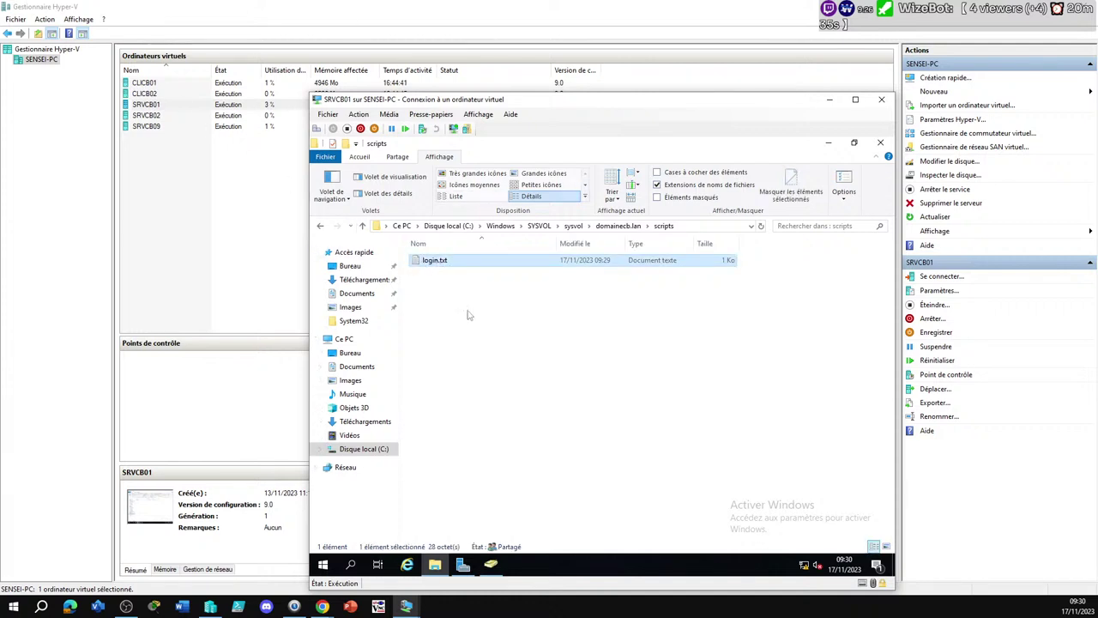
{"action": "key", "text": "F2"}
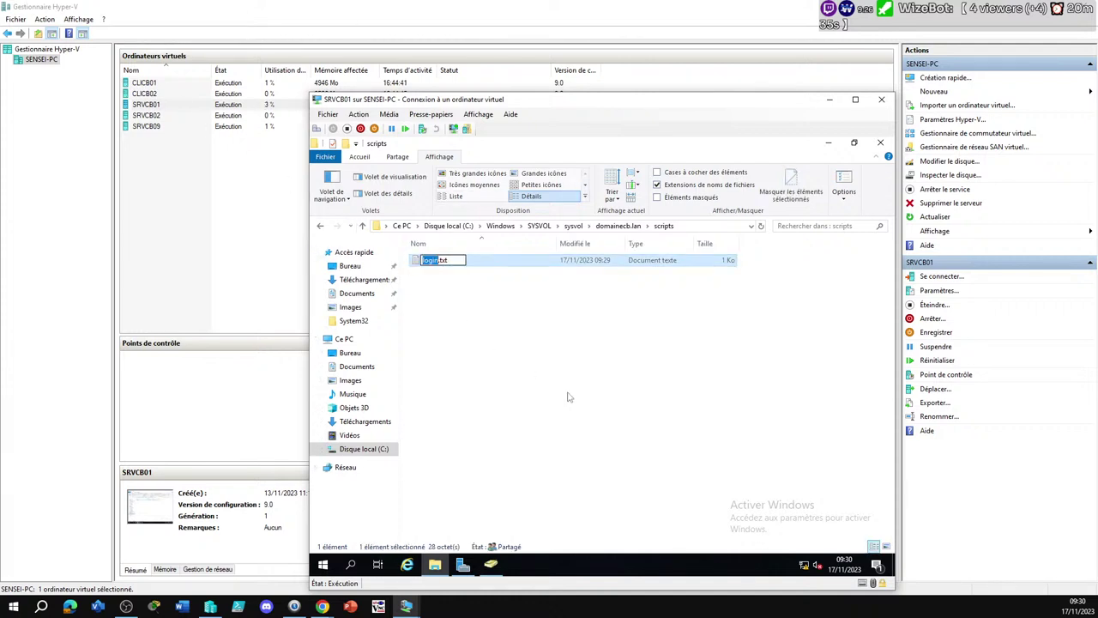
{"action": "key", "text": "End"}
{"action": "key", "text": "BackSpace"}
{"action": "key", "text": "BackSpace"}
{"action": "key", "text": "BackSpace"}
{"action": "type", "text": "bat"}
{"action": "key", "text": "Return"}
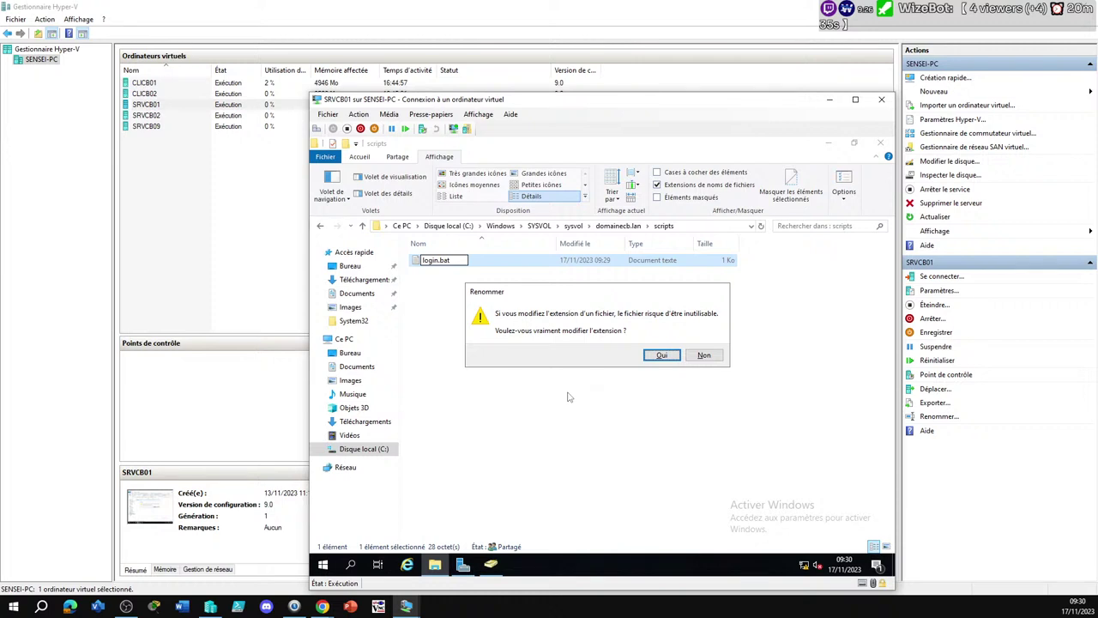
{"action": "left_click", "coordinate": [659, 358]}
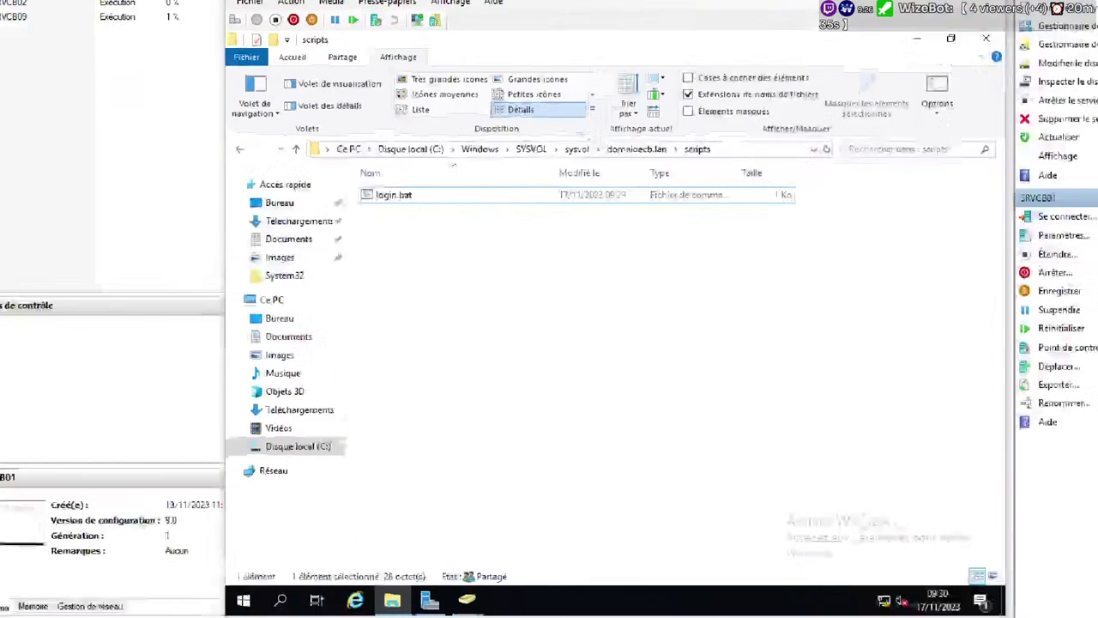
{"action": "left_click_drag", "start_coordinate": [353, 184], "coordinate": [423, 212]}
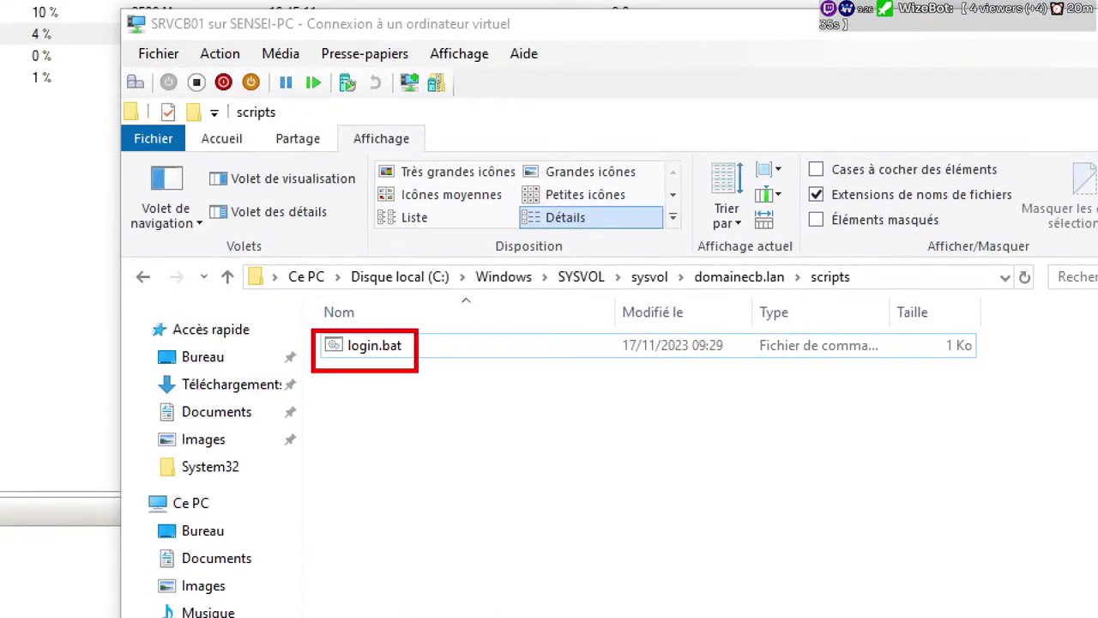
{"action": "left_click_drag", "start_coordinate": [418, 371], "coordinate": [424, 369]}
{"action": "left_click_drag", "start_coordinate": [330, 369], "coordinate": [302, 400]}
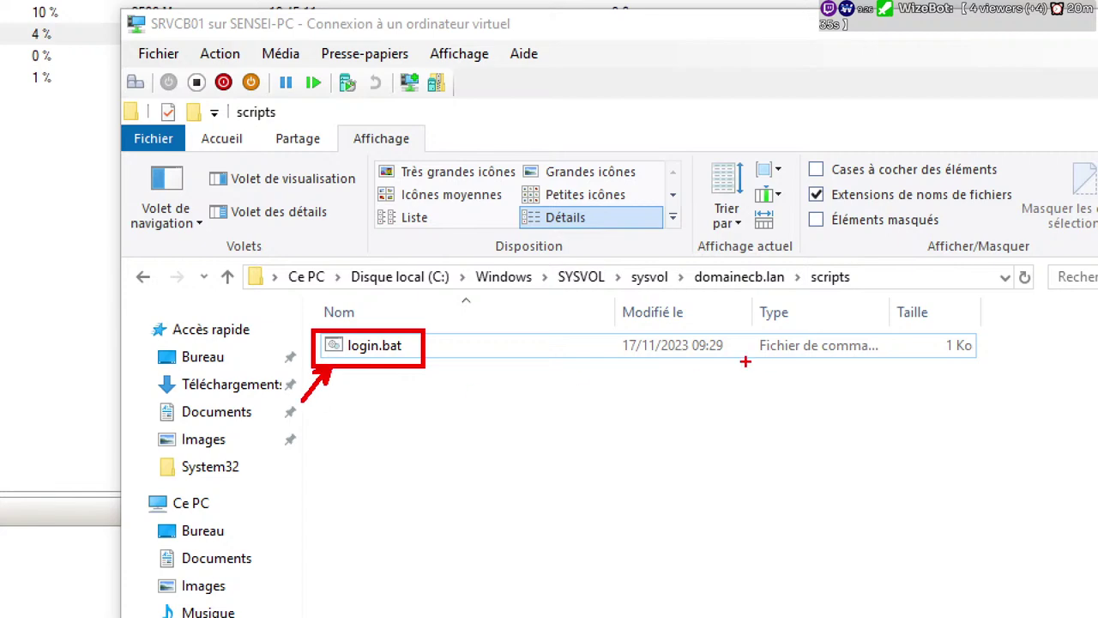
{"action": "left_click_drag", "start_coordinate": [743, 333], "coordinate": [932, 367]}
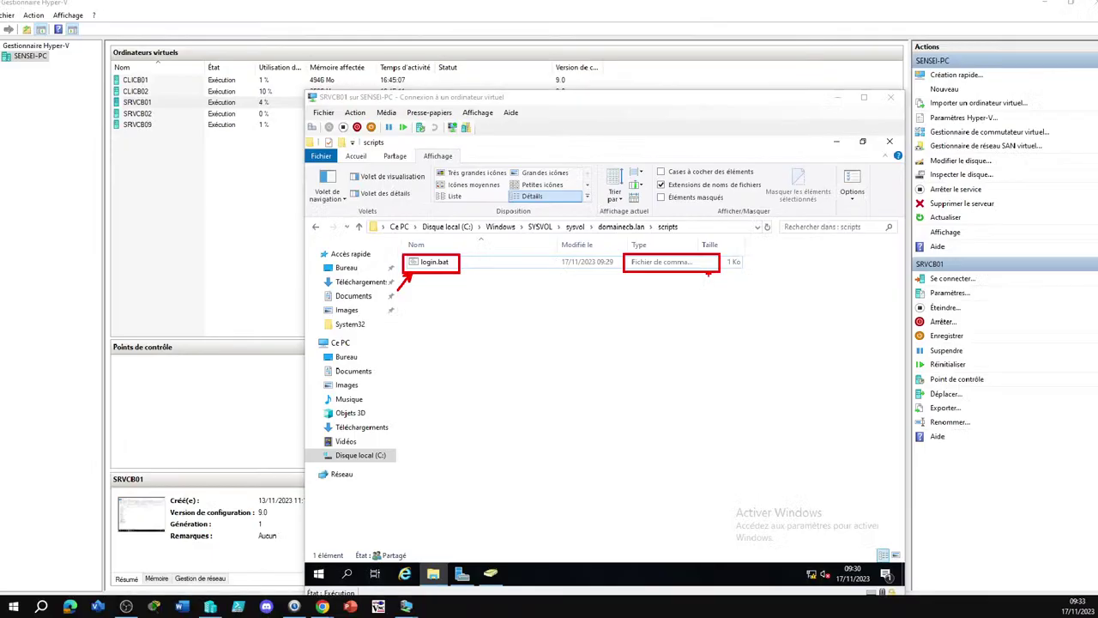
{"action": "left_click", "coordinate": [473, 262]}
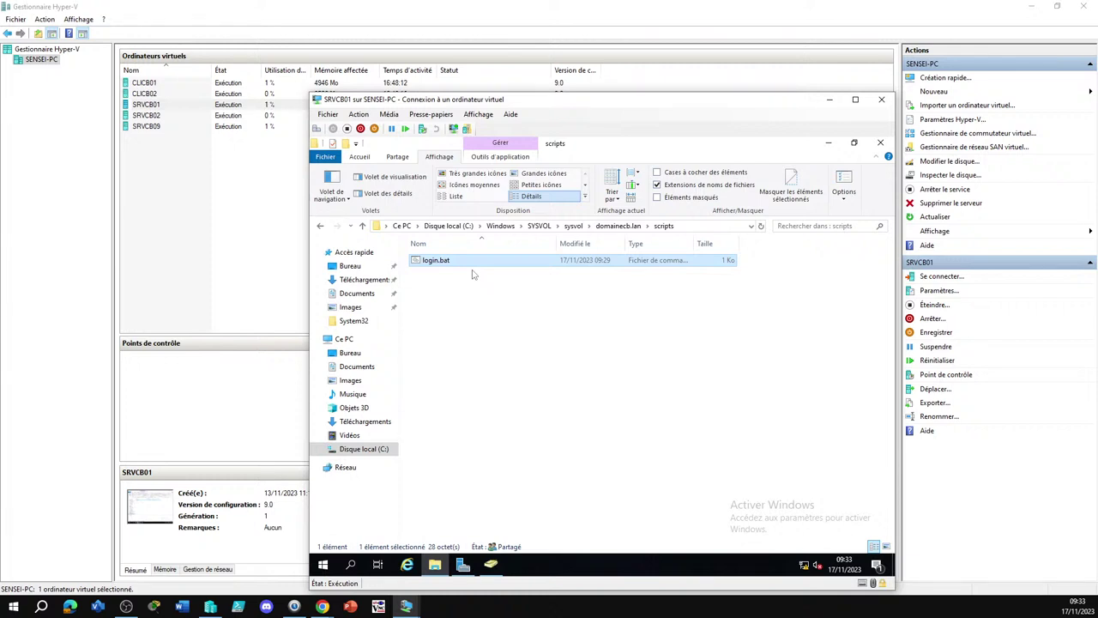
Run login.bat to map \\srvcb02\travail as T:, then browse the T: drive's department folders
{"action": "double_click", "coordinate": [447, 263]}
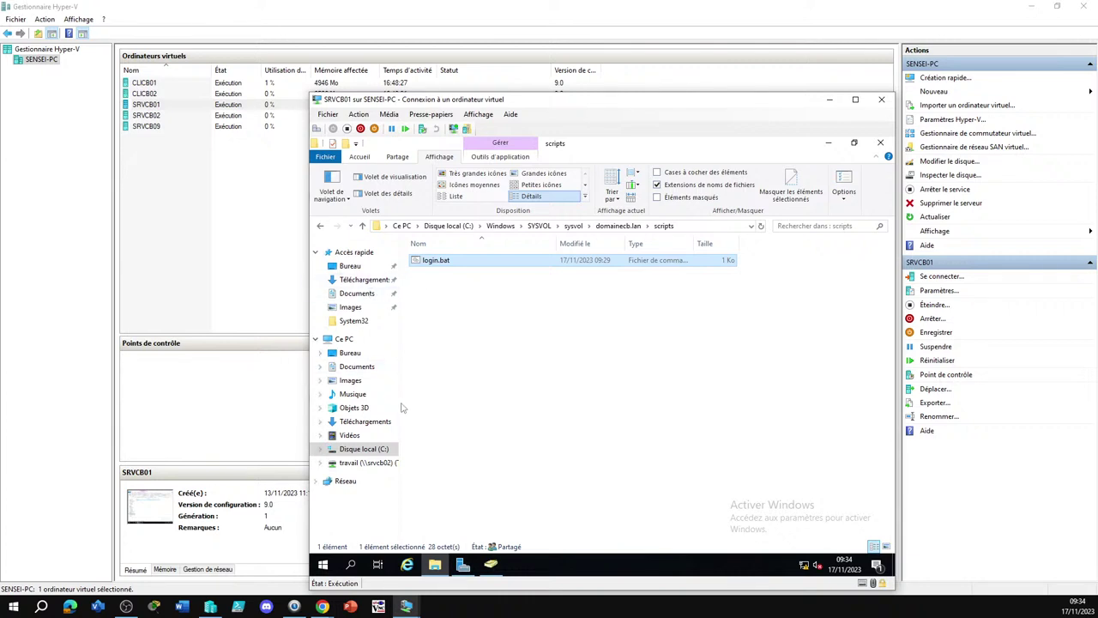
{"action": "left_click_drag", "start_coordinate": [400, 404], "coordinate": [447, 404]}
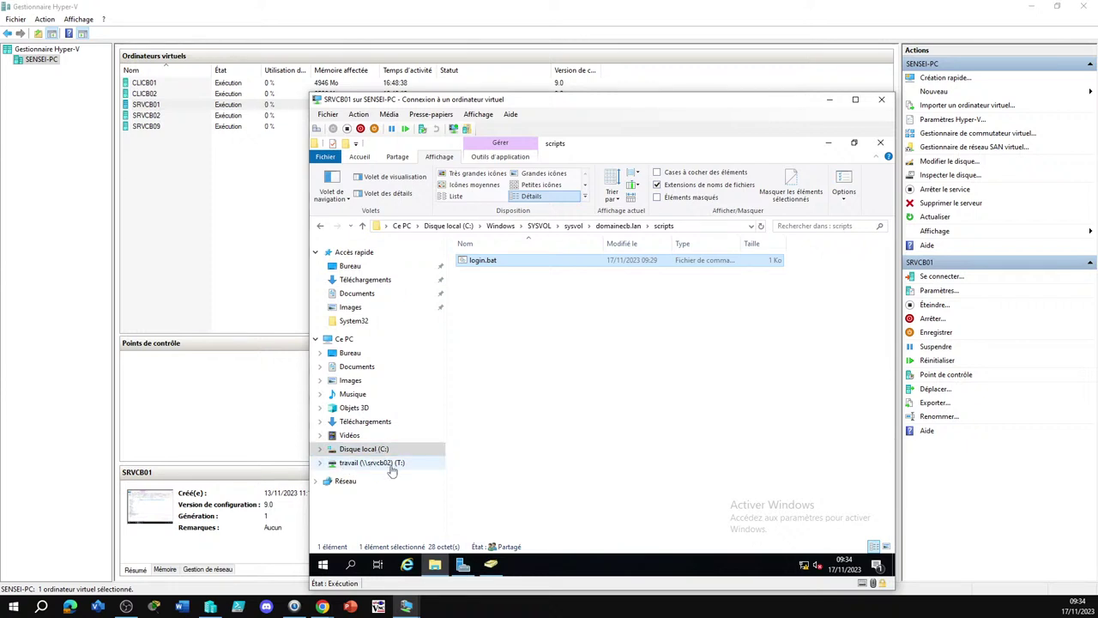
{"action": "left_click", "coordinate": [392, 467]}
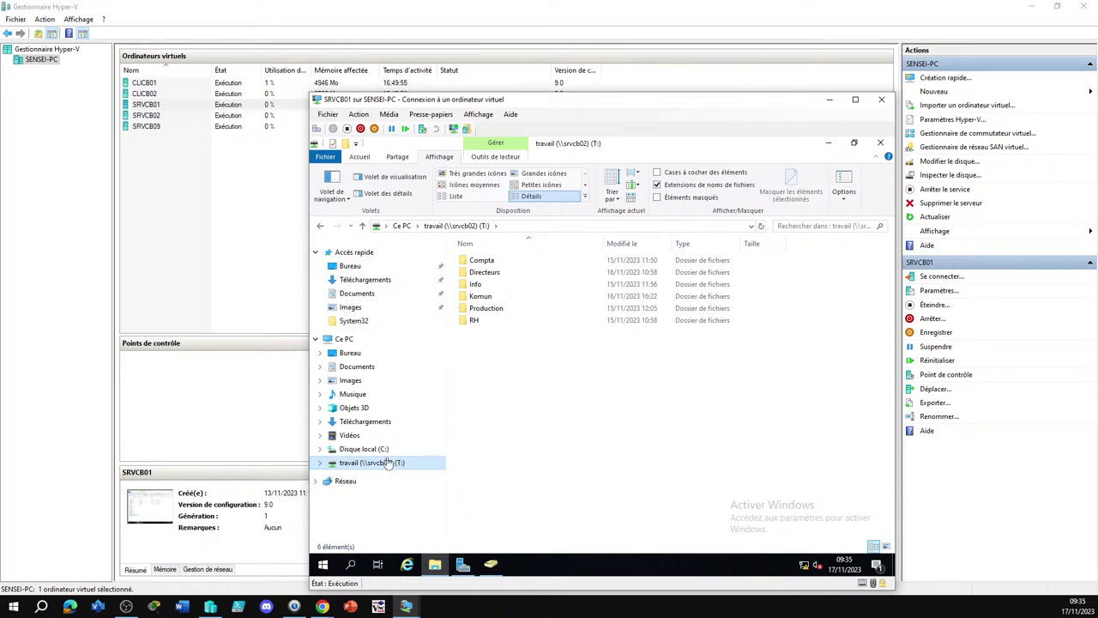
Return to the scripts folder showing login.bat and dismiss its context menu
{"action": "left_click", "coordinate": [321, 227]}
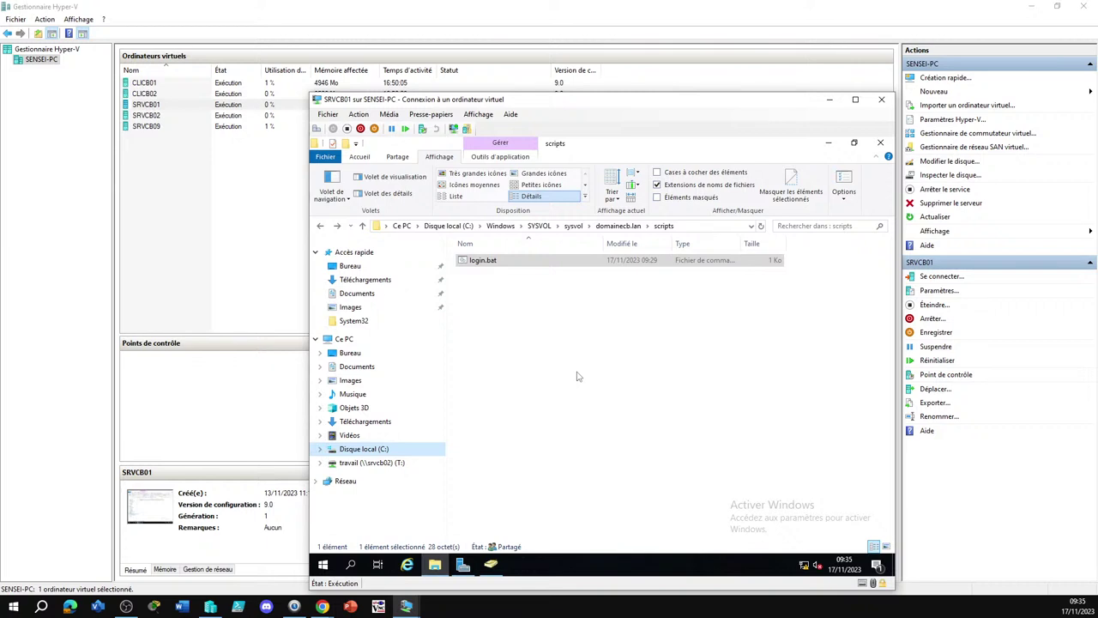
{"action": "right_click", "coordinate": [487, 263]}
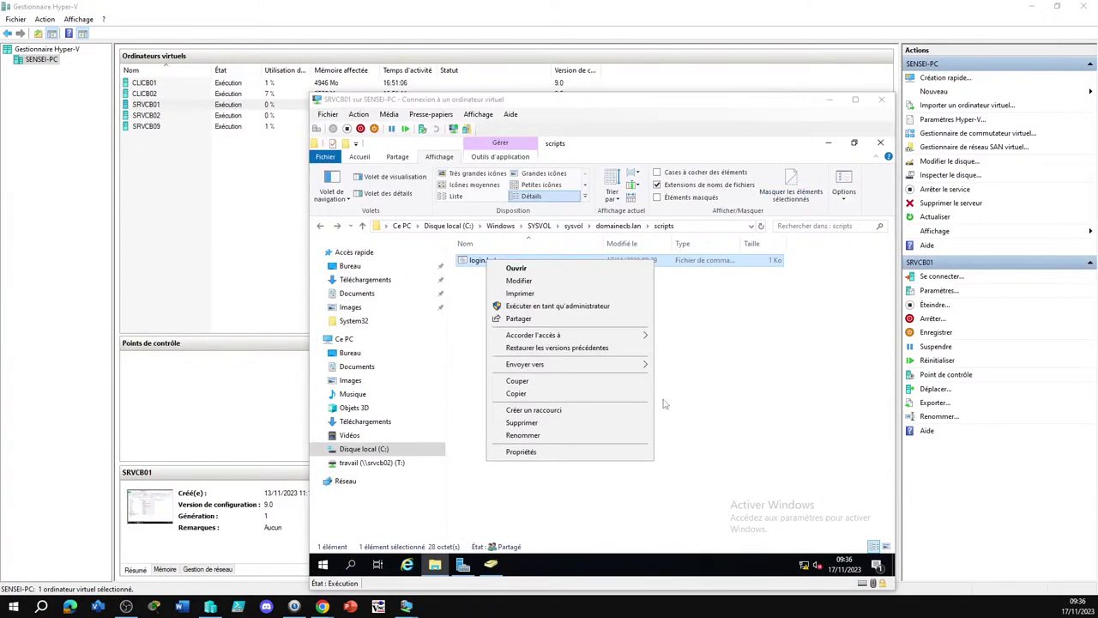
{"action": "left_click", "coordinate": [678, 372]}
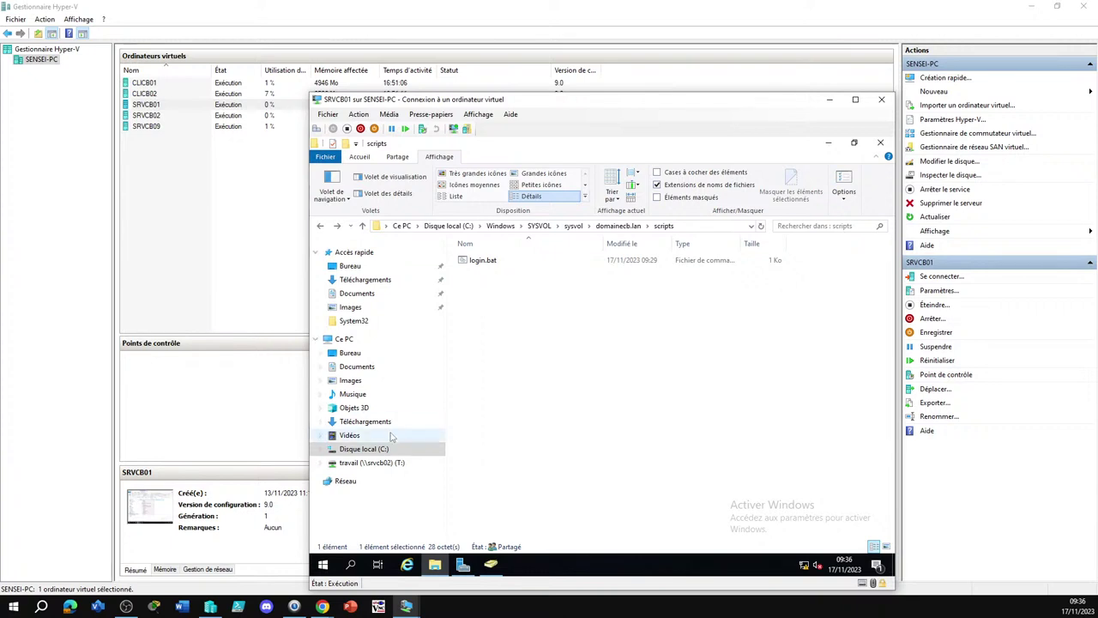
Switch to Active Directory Users and Computers, open PSG's Compta unit and select its first user
{"action": "left_click", "coordinate": [493, 568]}
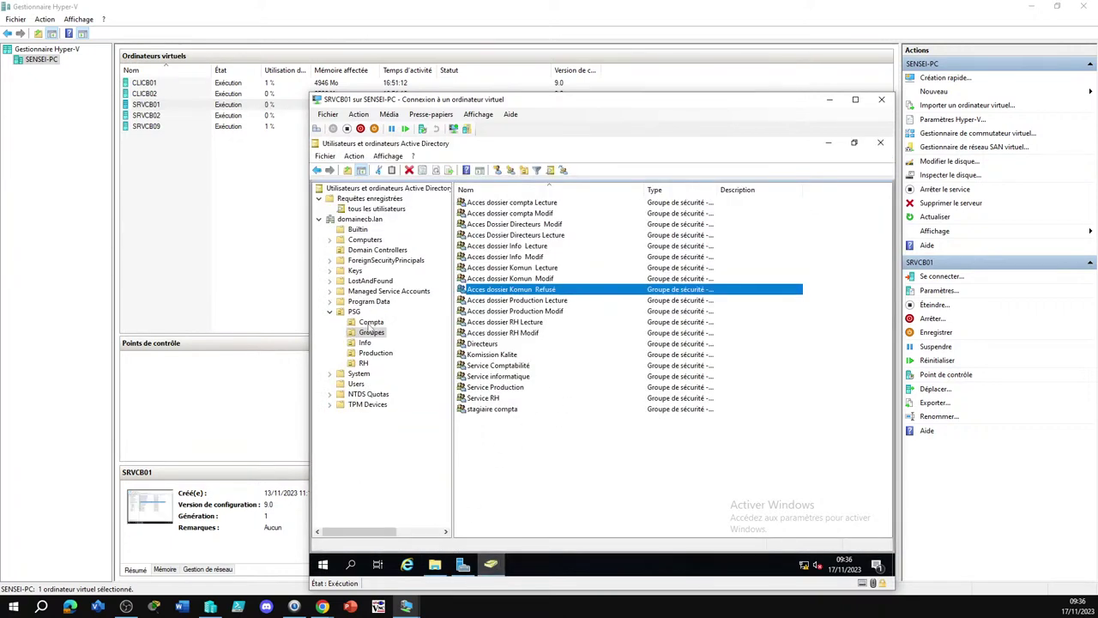
{"action": "left_click", "coordinate": [369, 323]}
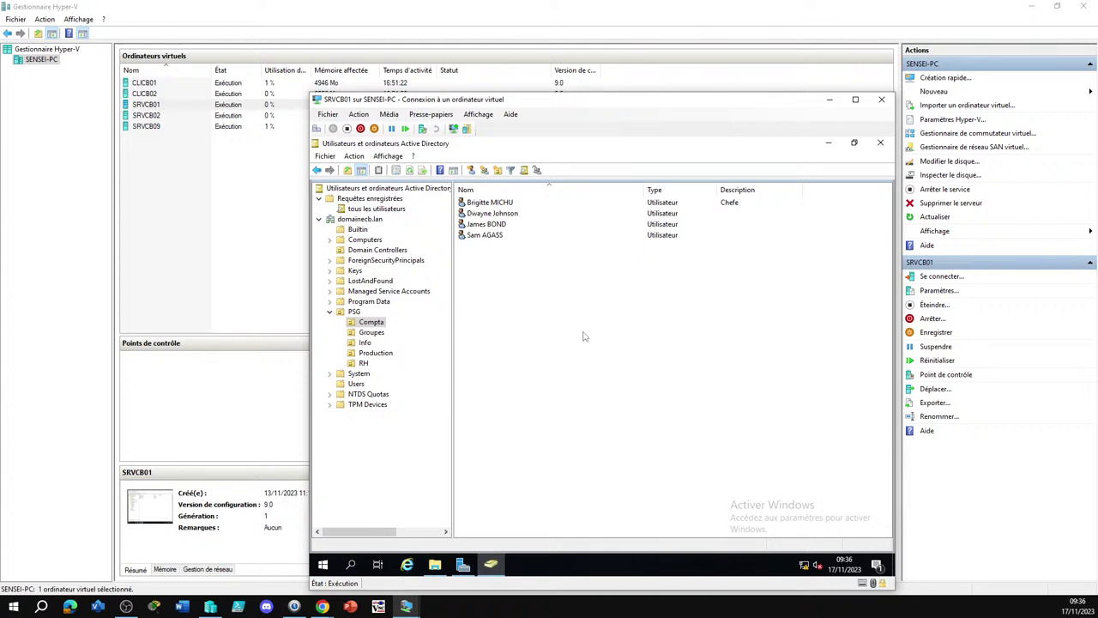
{"action": "left_click", "coordinate": [497, 204]}
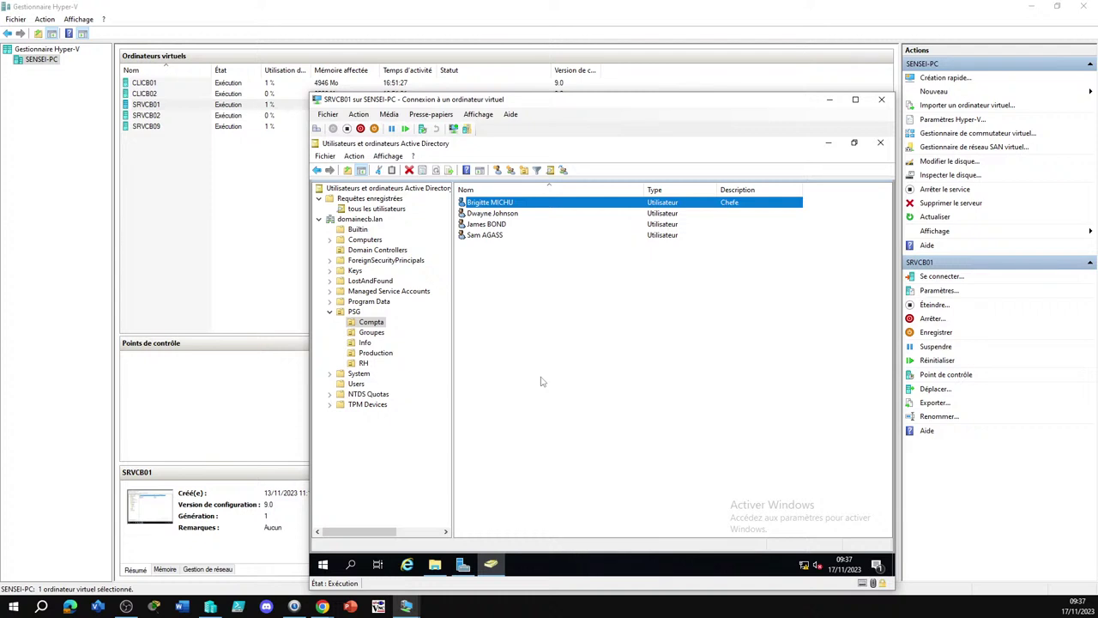
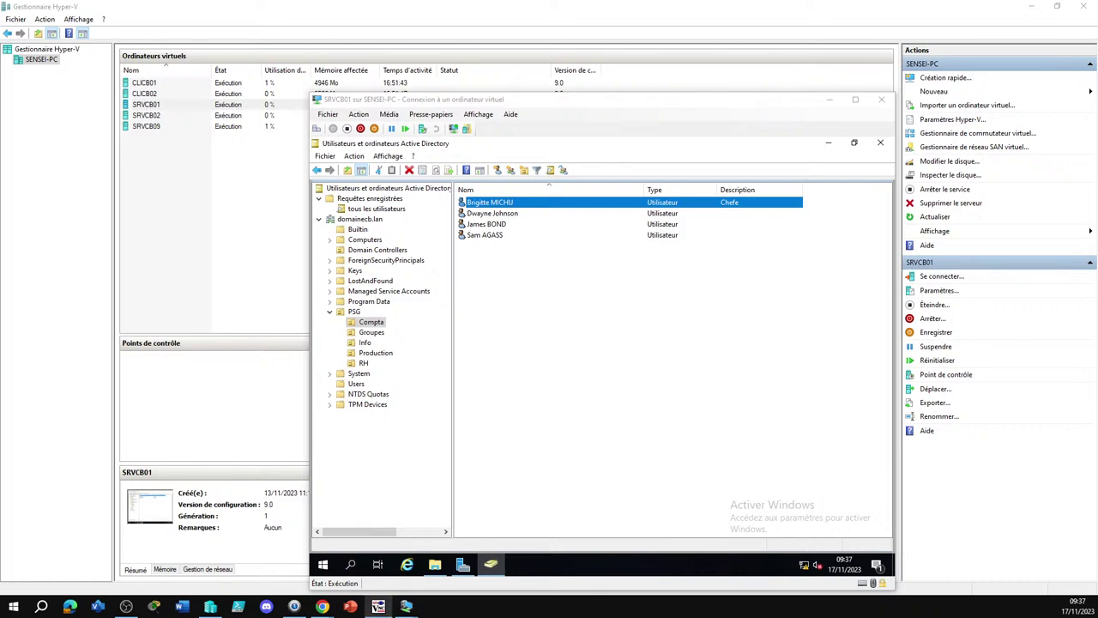
Bring the TightVNC Viewer window forward and maximize it over the Hyper-V Manager console
{"action": "left_click", "coordinate": [378, 605]}
{"action": "left_click_drag", "start_coordinate": [824, 26], "coordinate": [558, 6]}
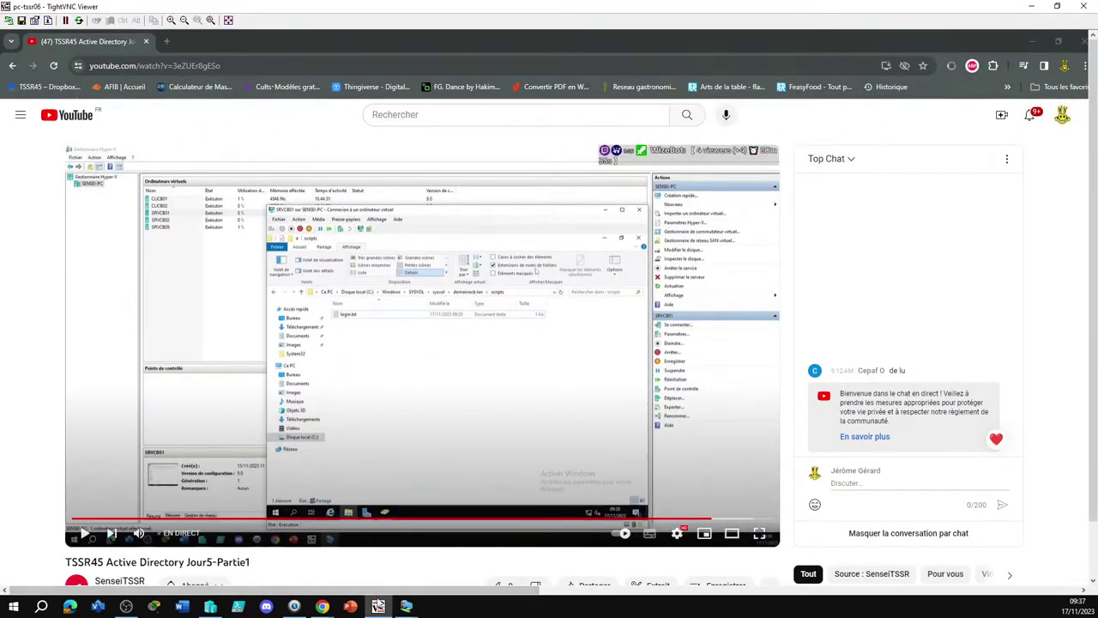
Locate and select login.bat in the server's scripts folder
{"action": "left_click", "coordinate": [378, 606]}
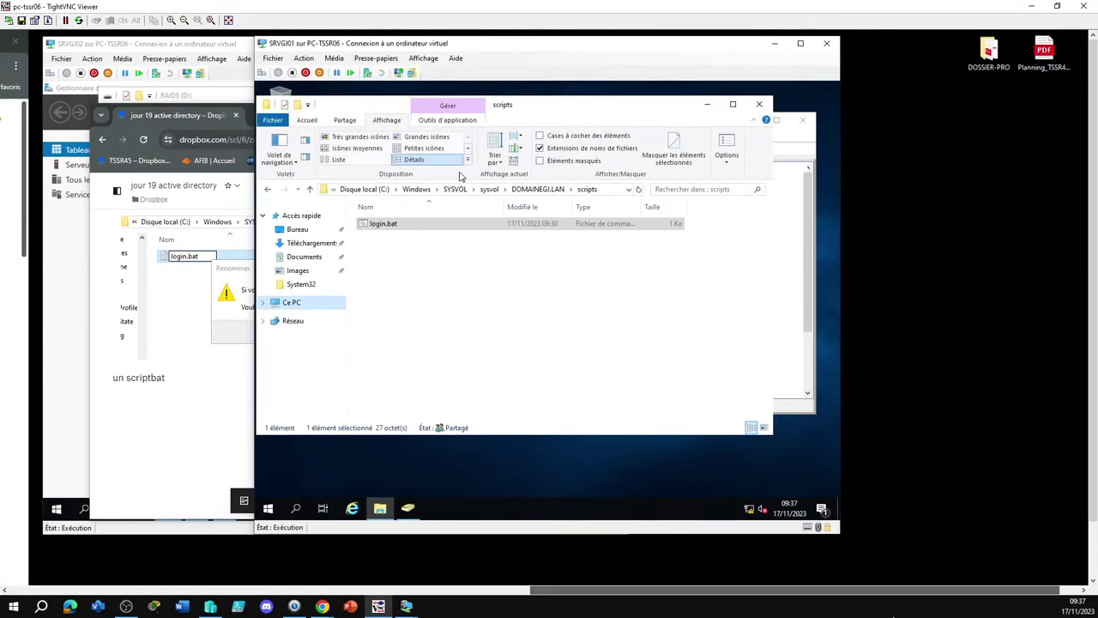
{"action": "left_click", "coordinate": [412, 223]}
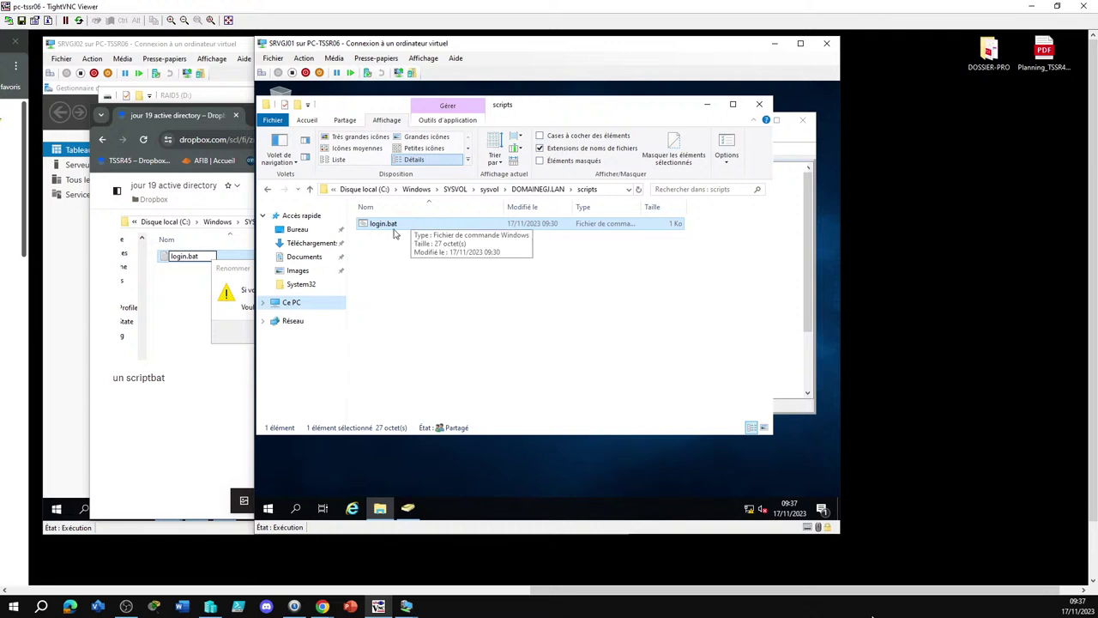
{"action": "left_click", "coordinate": [264, 302]}
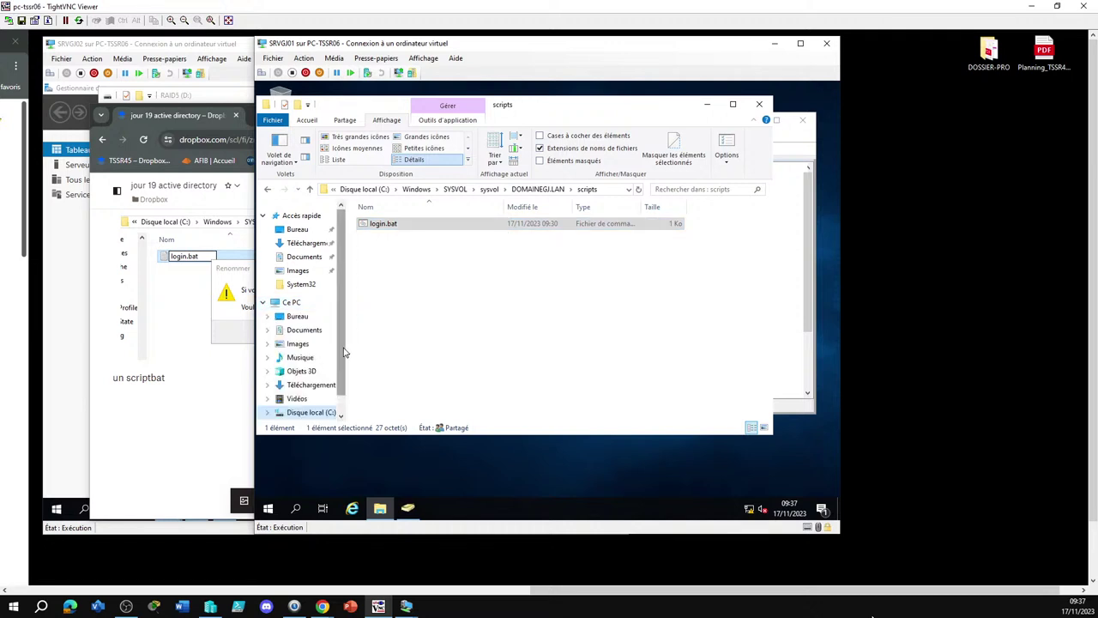
{"action": "scroll", "coordinate": [342, 368], "scroll_direction": "down", "scroll_amount": 1}
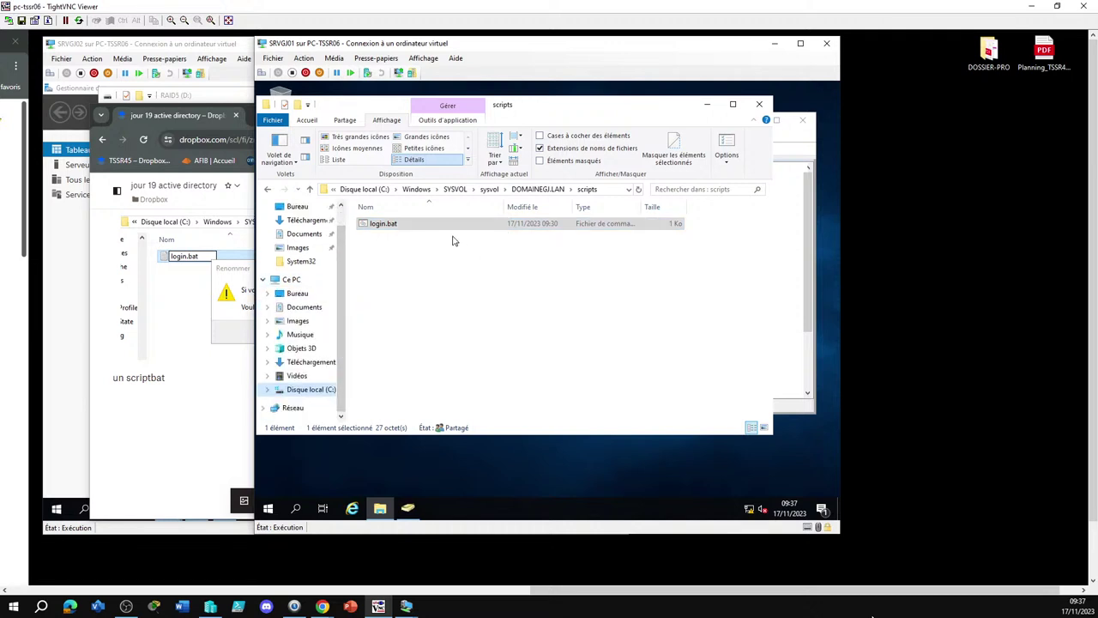
Open login.bat in Notepad via Modifier, save it with Fichier > Enregistrer, and close Notepad
{"action": "right_click", "coordinate": [409, 225]}
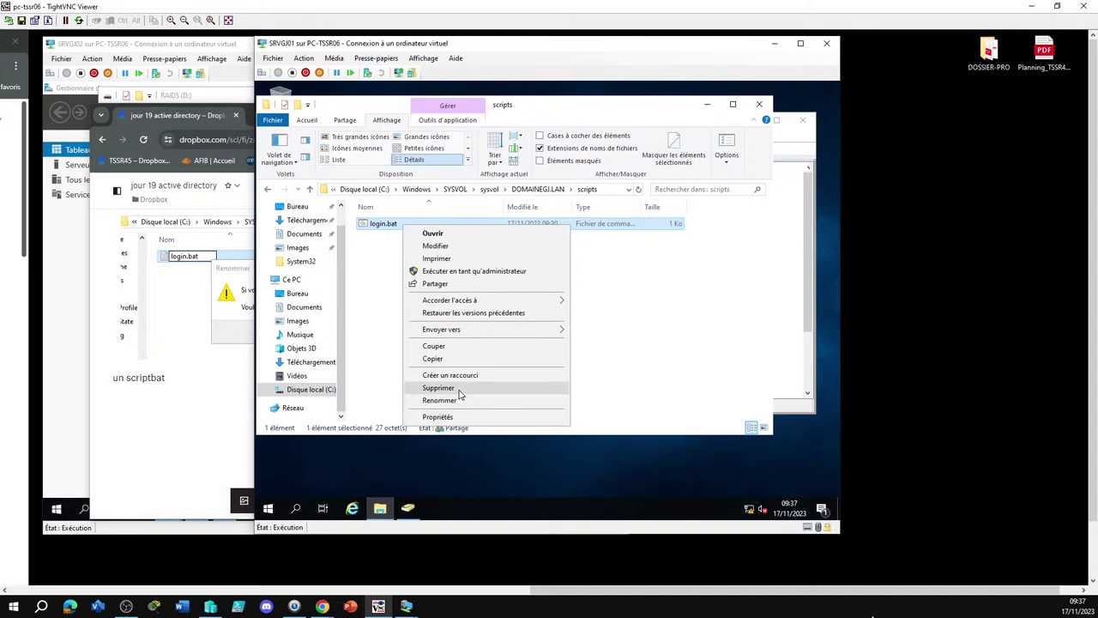
{"action": "left_click", "coordinate": [460, 246]}
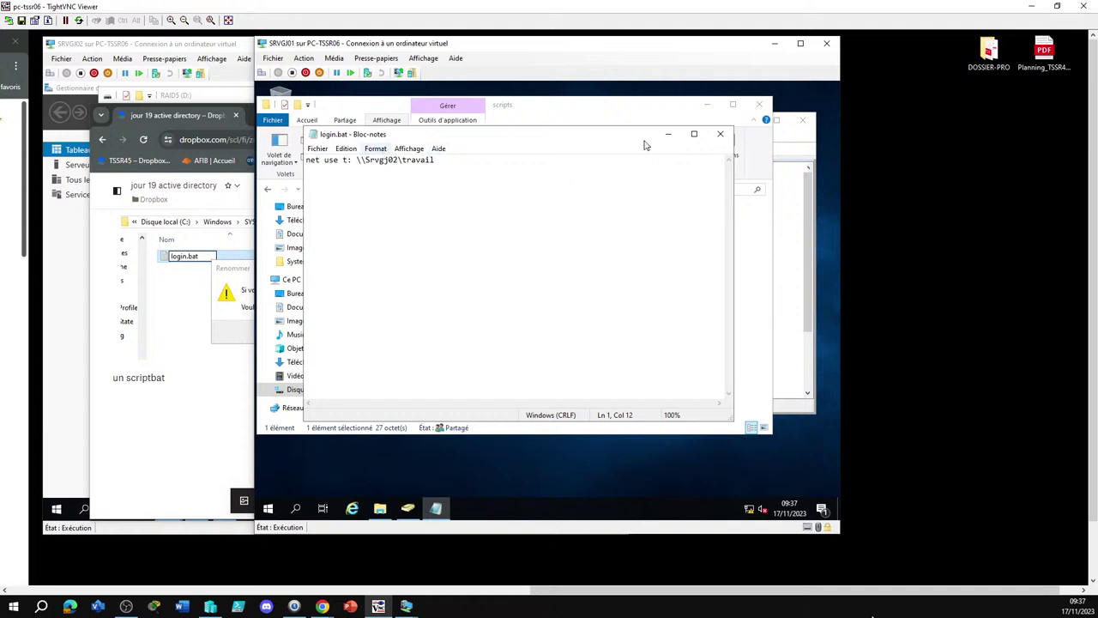
{"action": "left_click", "coordinate": [317, 149]}
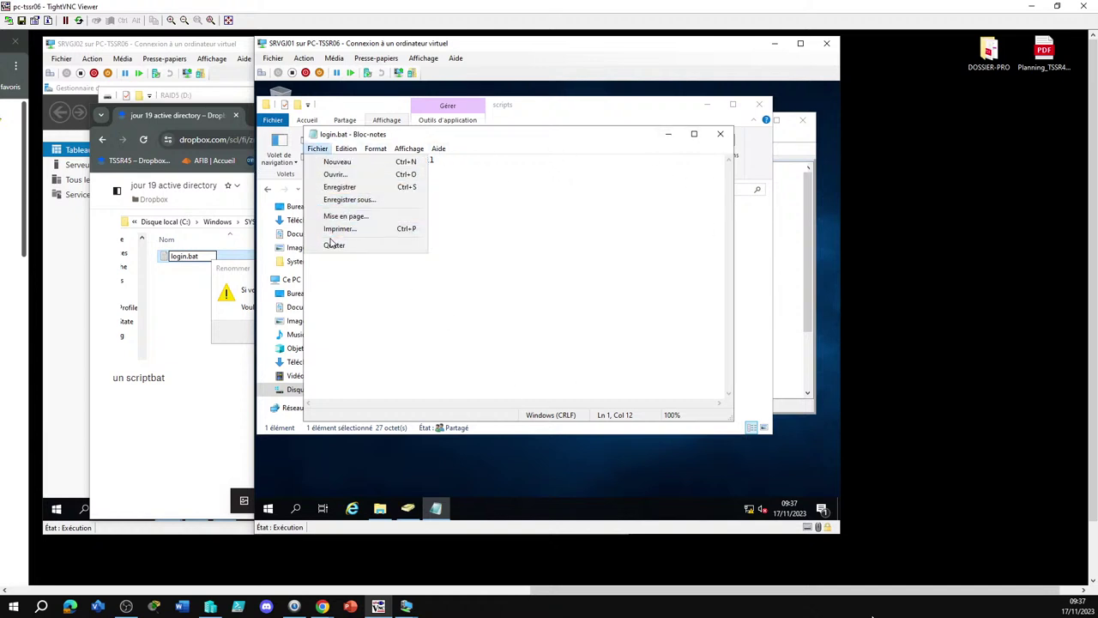
{"action": "left_click", "coordinate": [344, 187]}
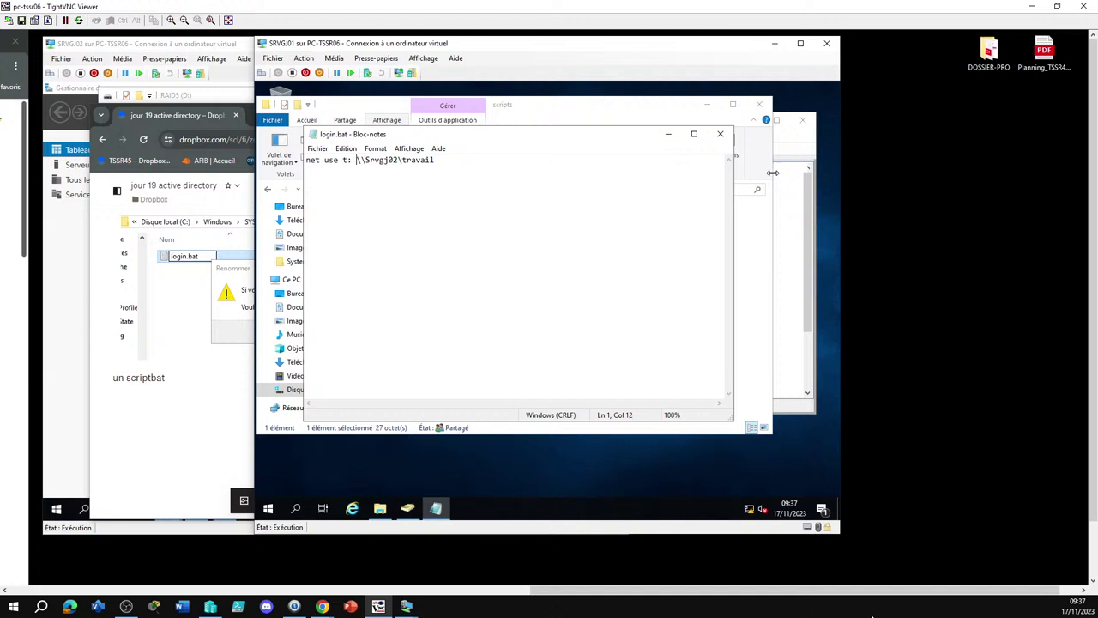
{"action": "left_click", "coordinate": [721, 135]}
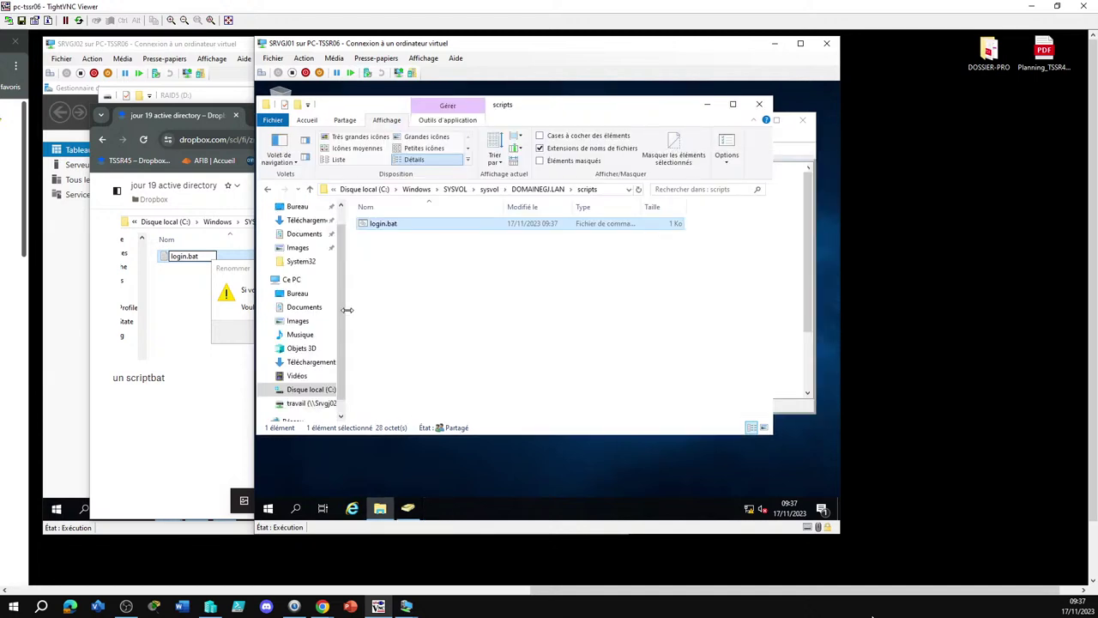
{"action": "scroll", "coordinate": [335, 344], "scroll_direction": "down", "scroll_amount": 1}
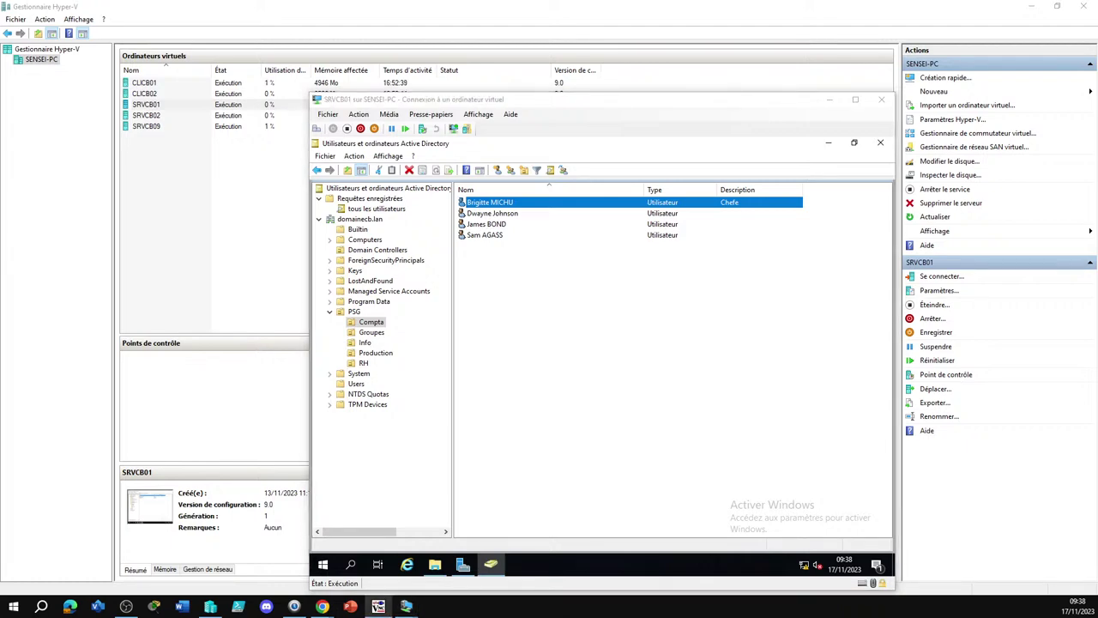
Open the scripts folder on SRVYG01 and run Login.bat
{"action": "left_click", "coordinate": [378, 606]}
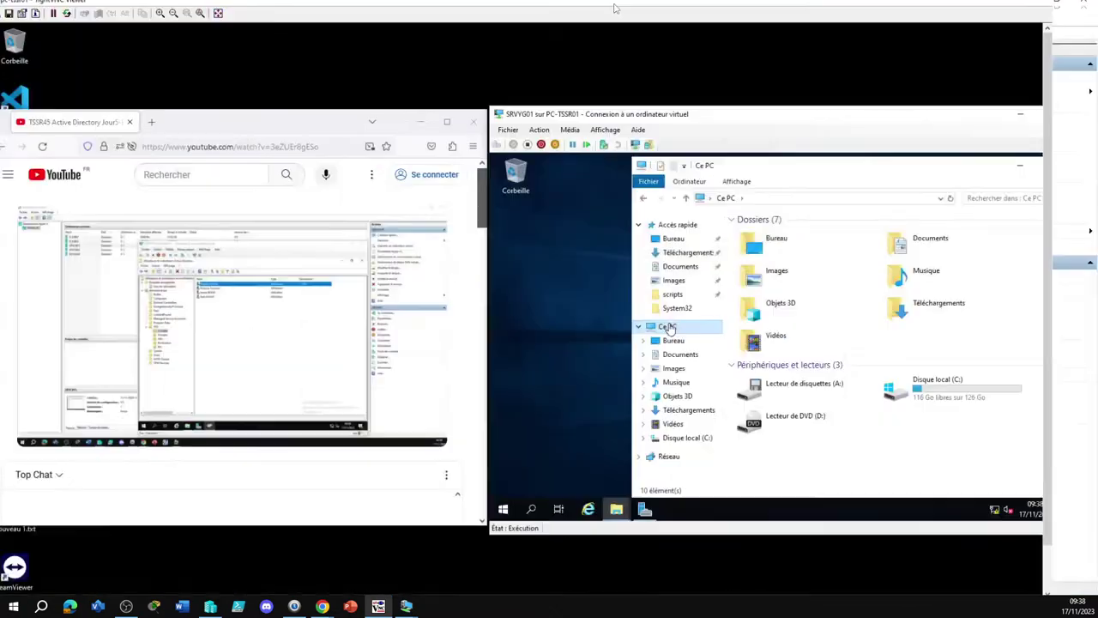
{"action": "left_click_drag", "start_coordinate": [367, 590], "coordinate": [480, 606]}
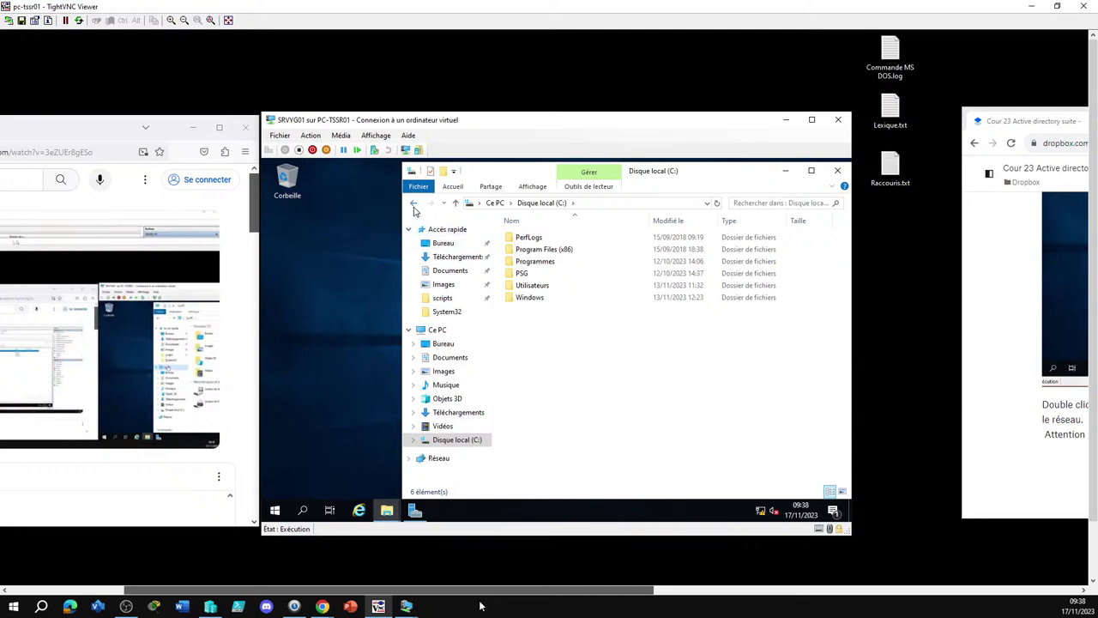
{"action": "left_click", "coordinate": [454, 300]}
{"action": "left_click", "coordinate": [527, 241]}
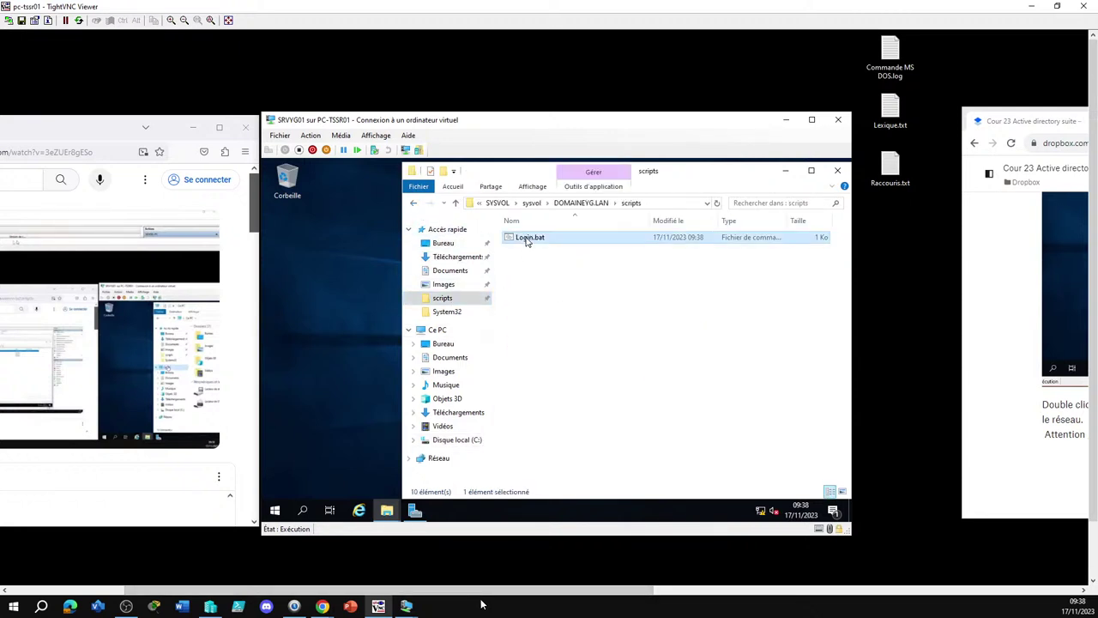
{"action": "double_click", "coordinate": [527, 241]}
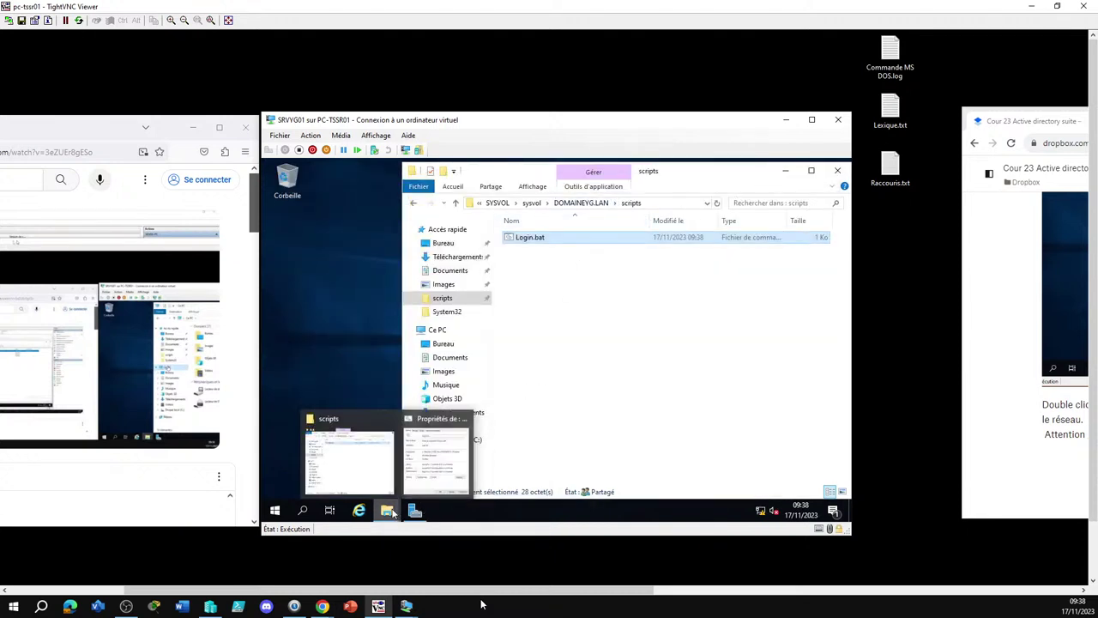
Edit Login.bat, select its \\Srvyg02\travail path, and bring up the Run prompt
{"action": "left_click", "coordinate": [580, 378]}
{"action": "right_click", "coordinate": [538, 241]}
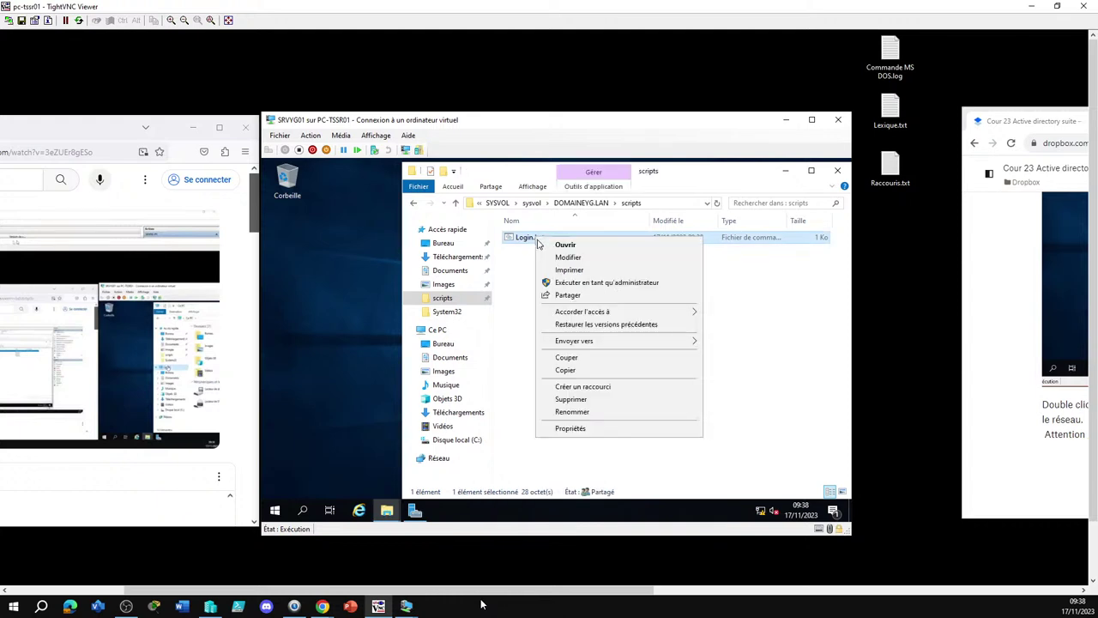
{"action": "left_click", "coordinate": [554, 255]}
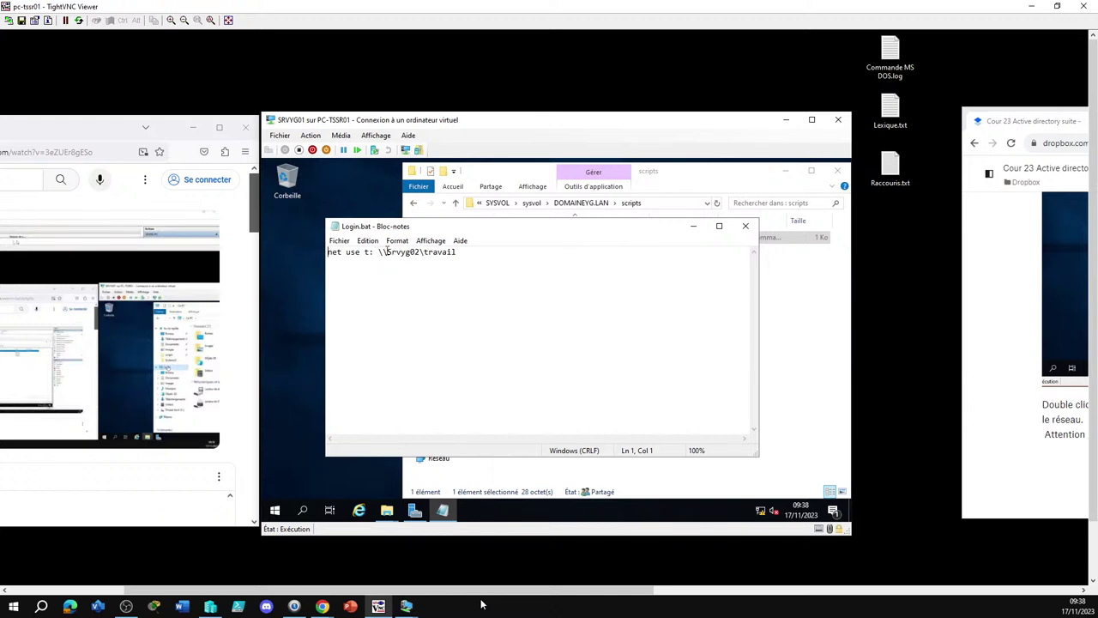
{"action": "left_click", "coordinate": [384, 253]}
{"action": "left_click_drag", "start_coordinate": [384, 254], "coordinate": [381, 255]}
{"action": "left_click_drag", "start_coordinate": [424, 254], "coordinate": [379, 252]}
{"action": "key", "text": "ctrl+c"}
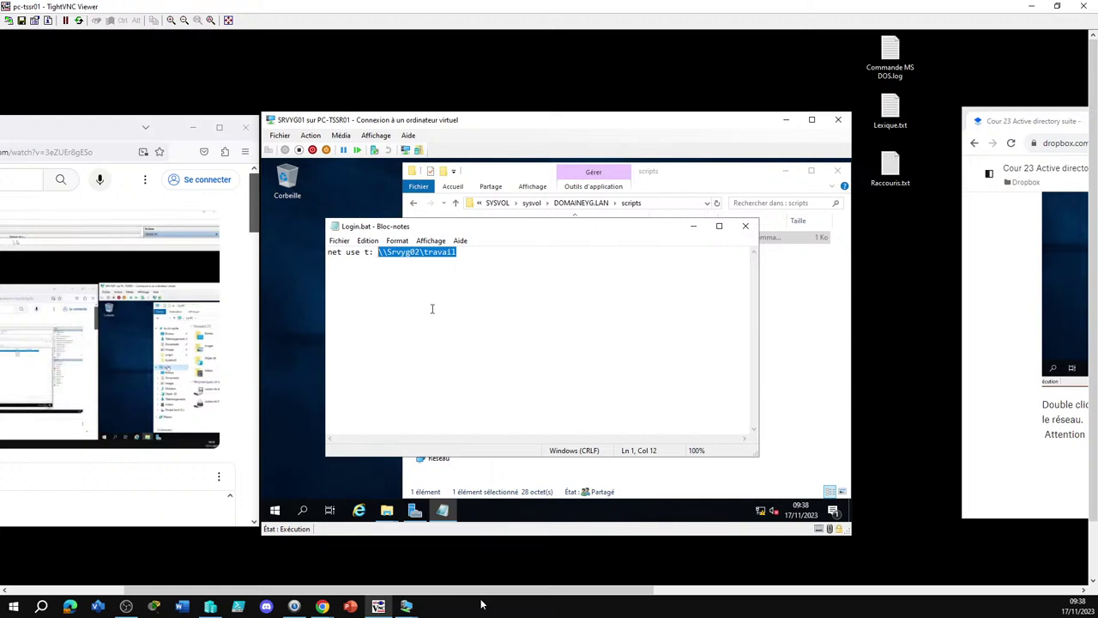
{"action": "key", "text": "super+r"}
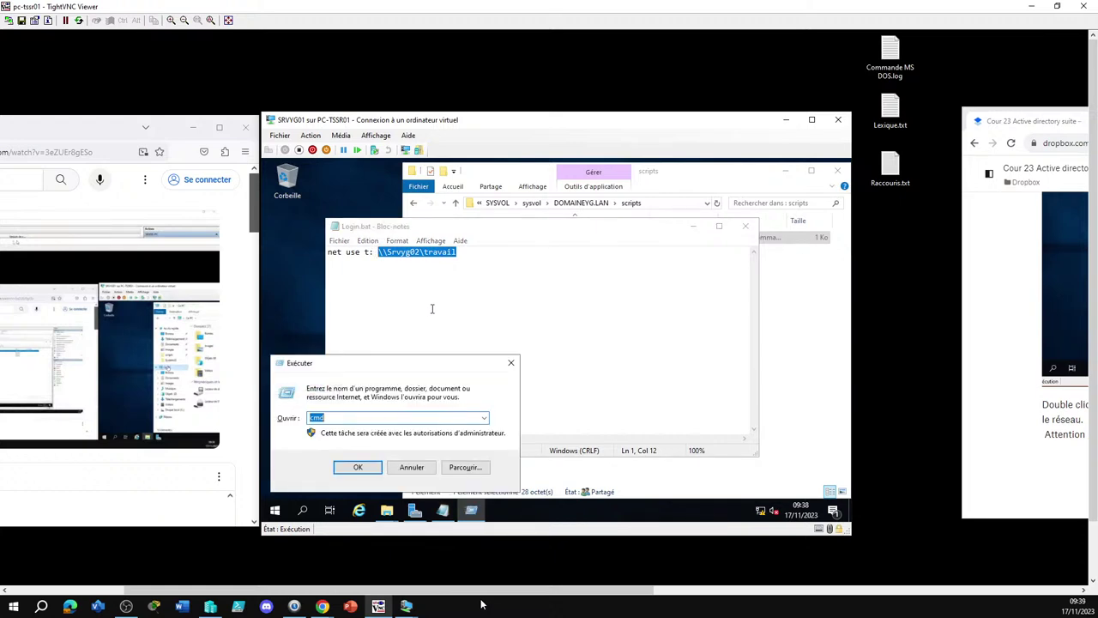
Try opening \\Srvyg02\travail from Run, then cancel the Erreur réseau message
{"action": "key", "text": "ctrl+v"}
{"action": "key", "text": "Return"}
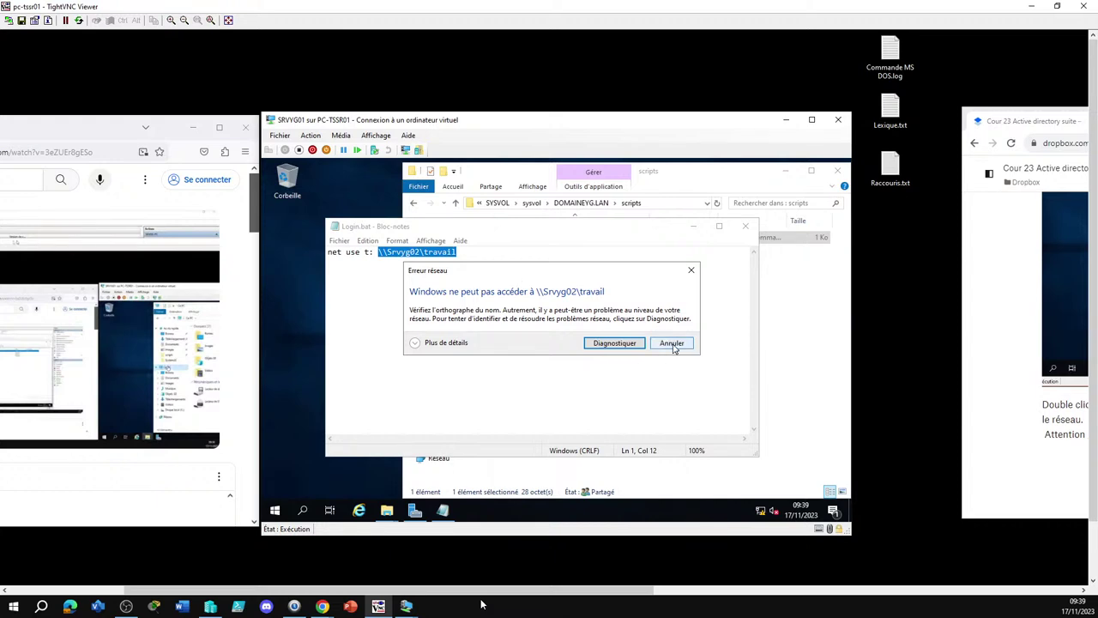
{"action": "left_click", "coordinate": [672, 343]}
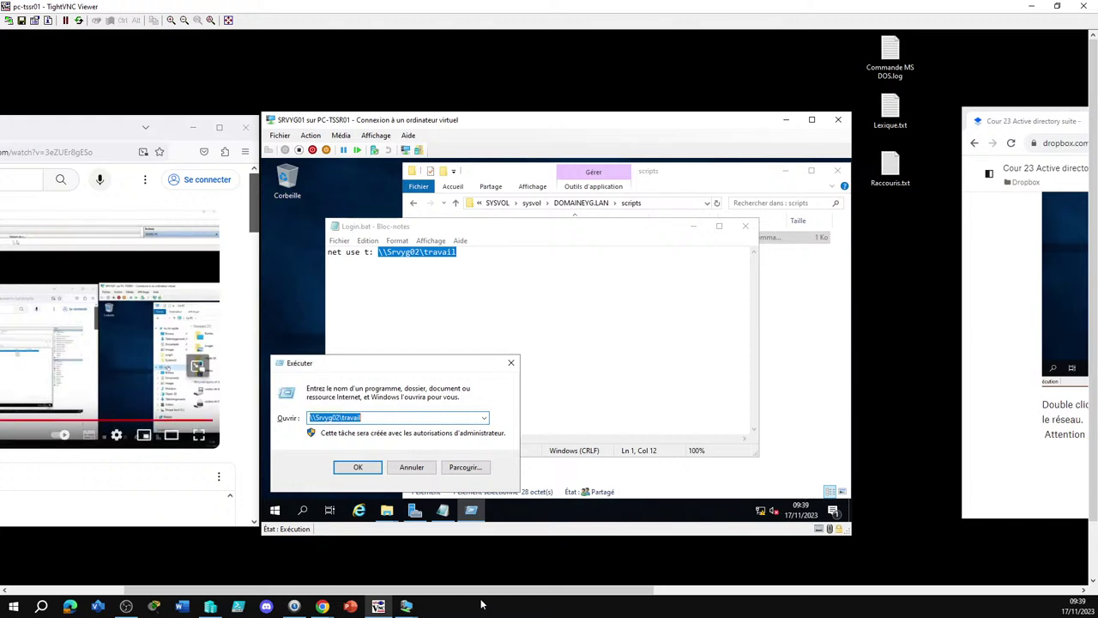
{"action": "mouse_move", "coordinate": [406, 606]}
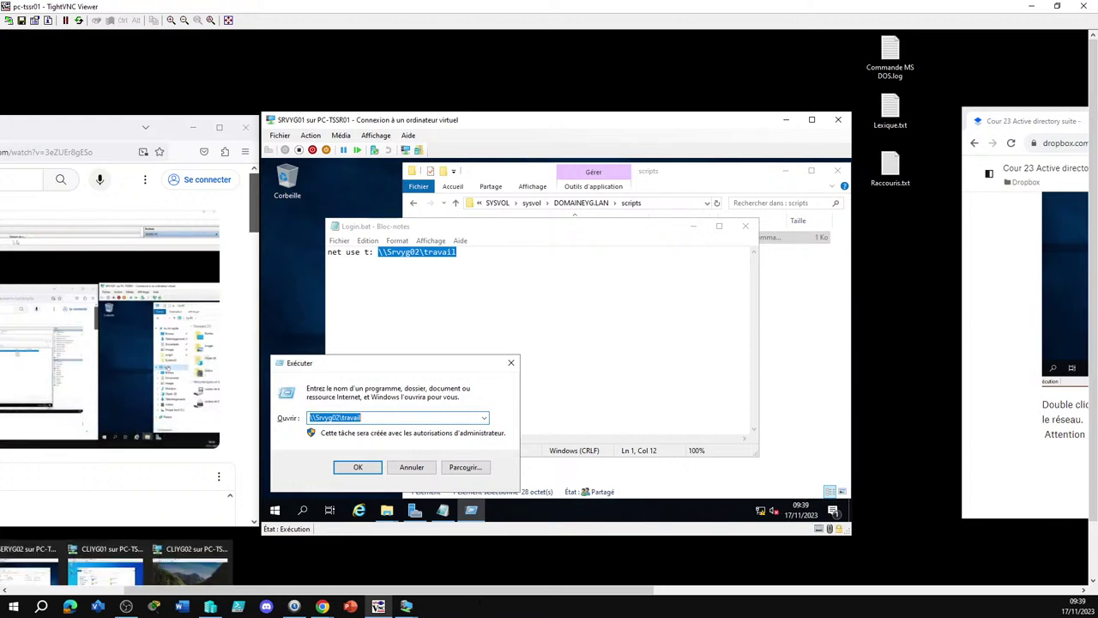
{"action": "left_click_drag", "start_coordinate": [471, 594], "coordinate": [271, 570]}
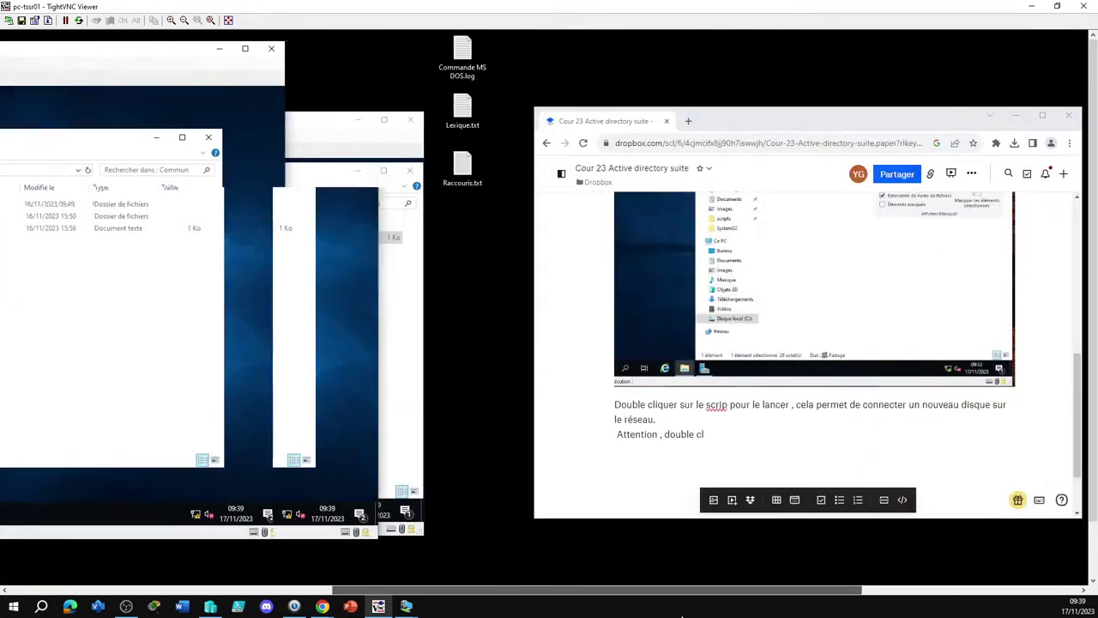
Bring the SRVYG02 server window forward and show Ce PC
{"action": "mouse_move", "coordinate": [406, 605]}
{"action": "left_click", "coordinate": [290, 575]}
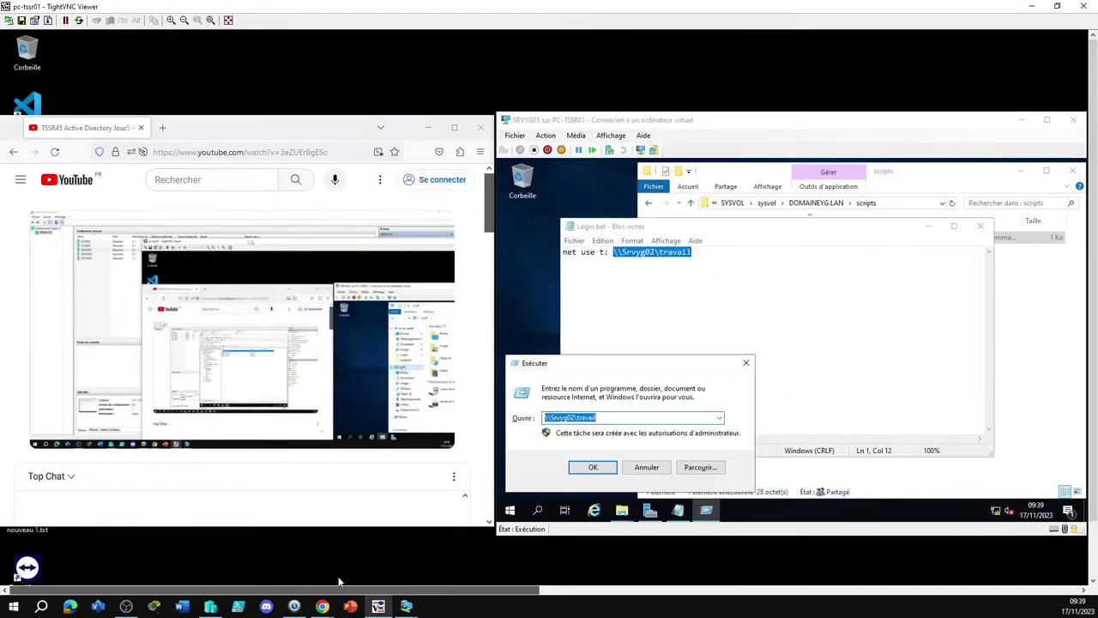
{"action": "left_click_drag", "start_coordinate": [339, 590], "coordinate": [795, 610]}
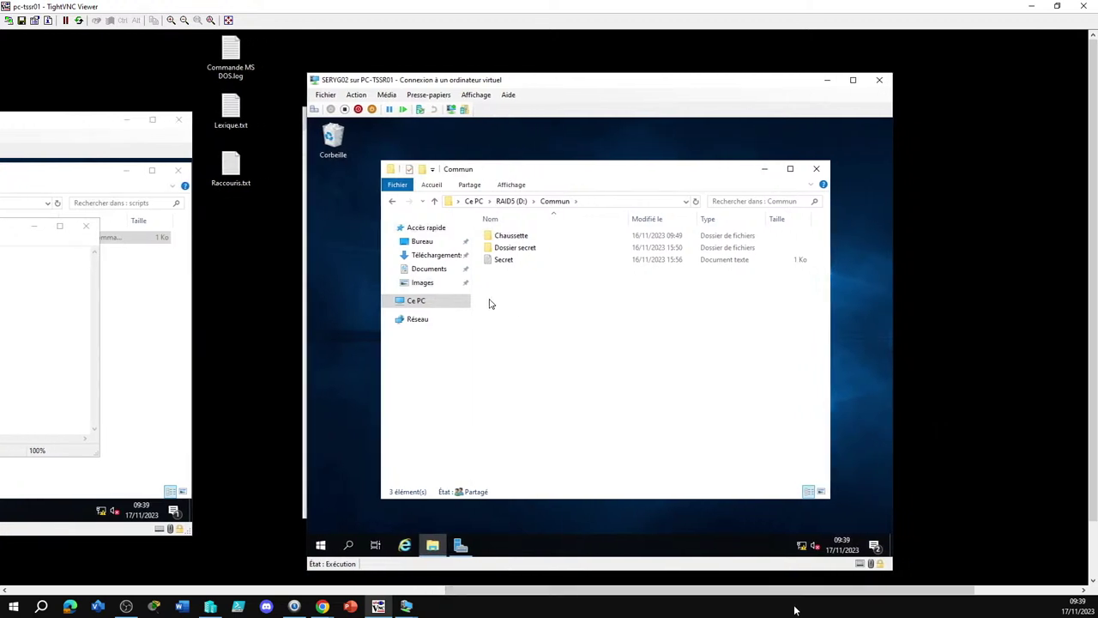
{"action": "left_click", "coordinate": [438, 308]}
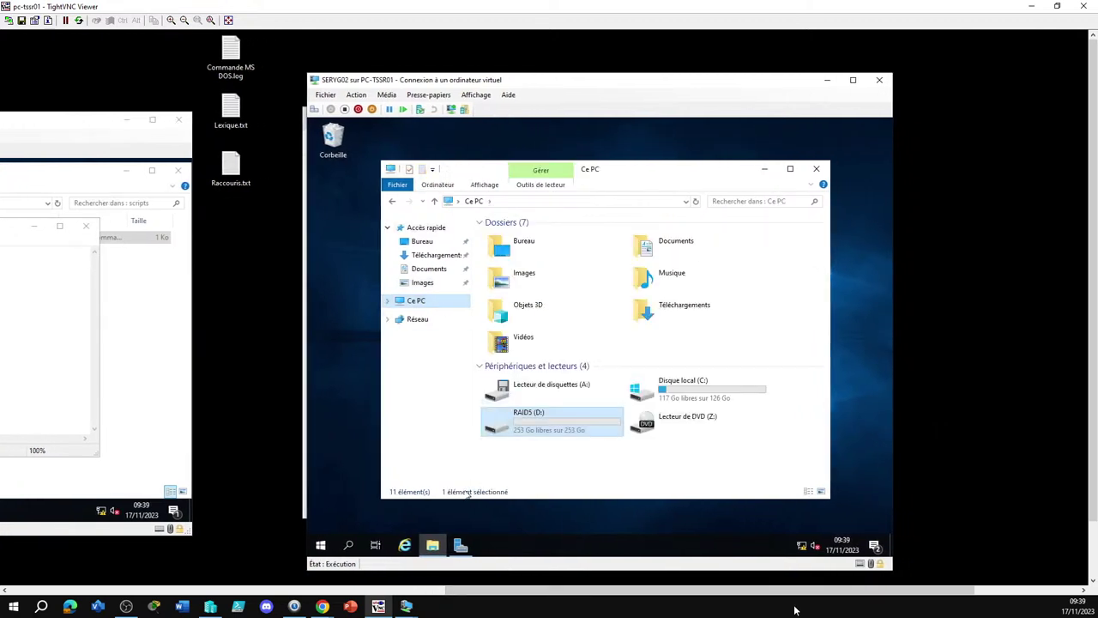
{"action": "mouse_move", "coordinate": [461, 553]}
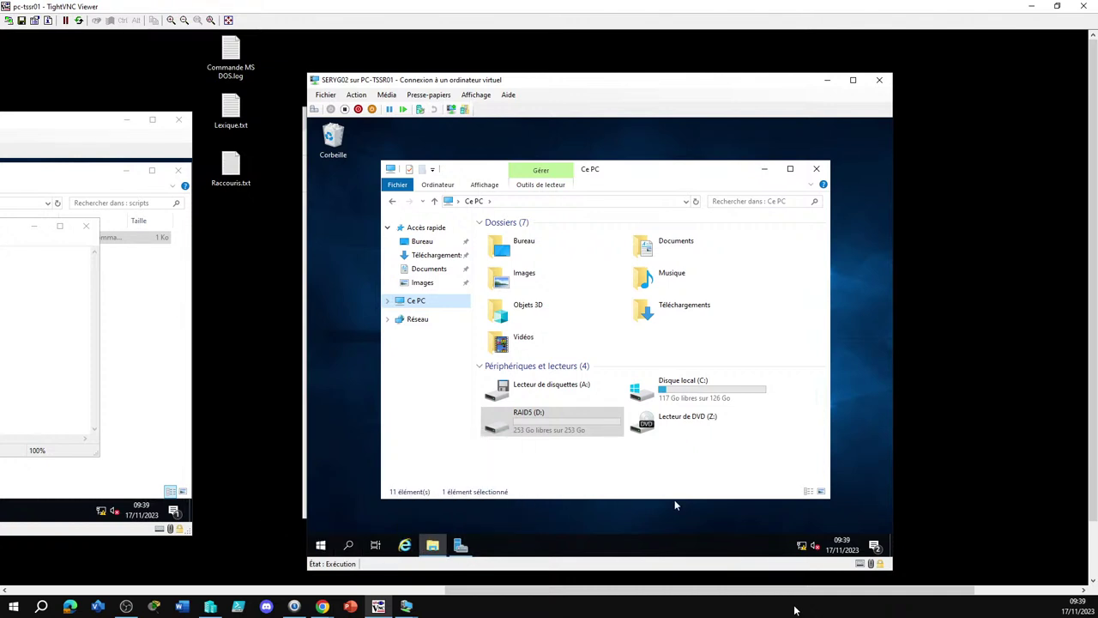
{"action": "left_click", "coordinate": [702, 531]}
Launch cmd and run hostname, which returns SERVYG02
{"action": "key", "text": "super+r"}
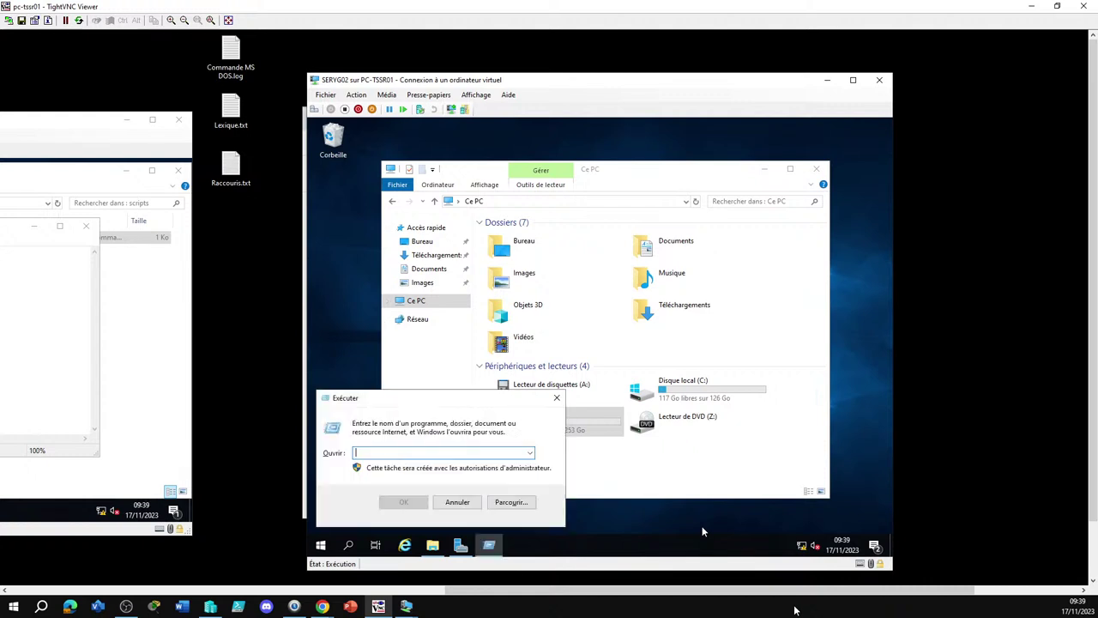
{"action": "type", "text": "cmd"}
{"action": "key", "text": "Return"}
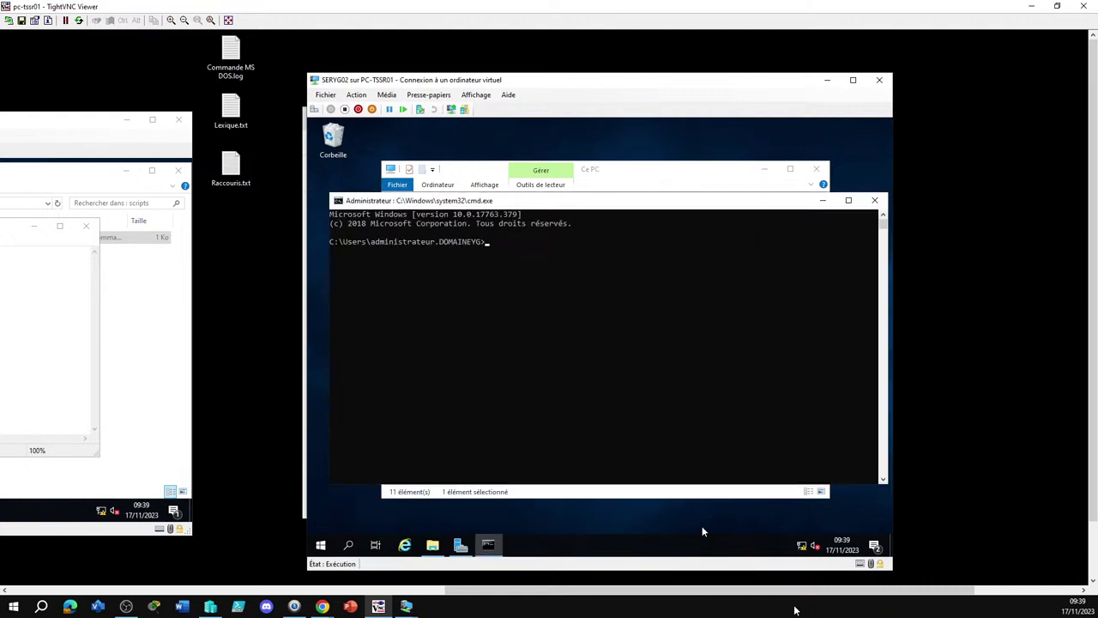
{"action": "type", "text": "hostname"}
{"action": "key", "text": "Return"}
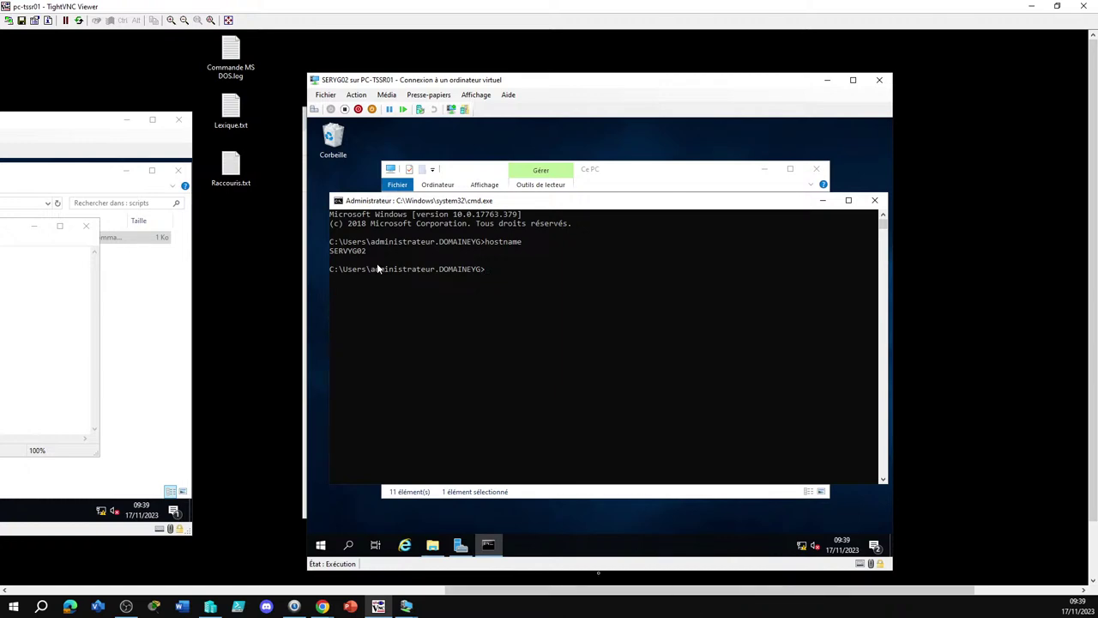
{"action": "left_click_drag", "start_coordinate": [583, 593], "coordinate": [397, 580]}
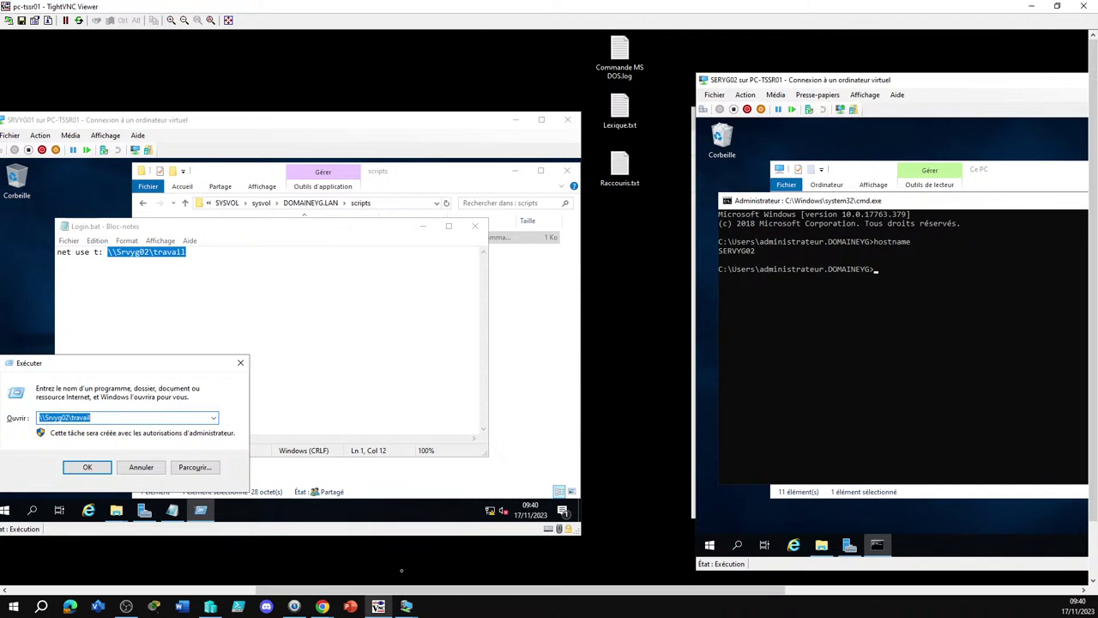
Begin correcting the server name in Login.bat and reopen a command prompt on the second server
{"action": "left_click", "coordinate": [127, 249]}
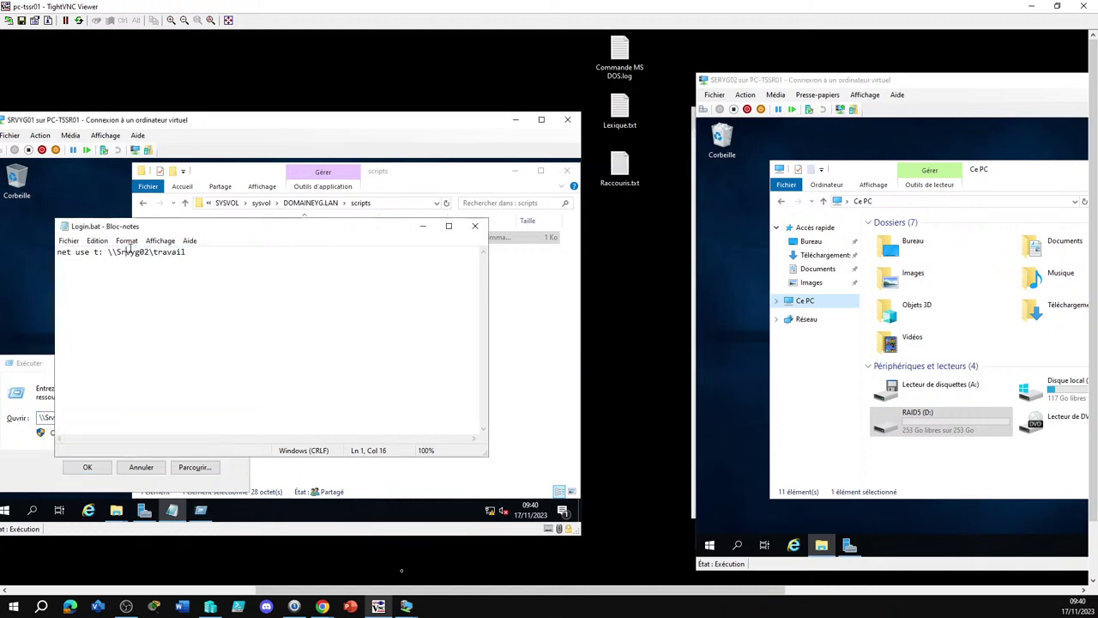
{"action": "type", "text": "e"}
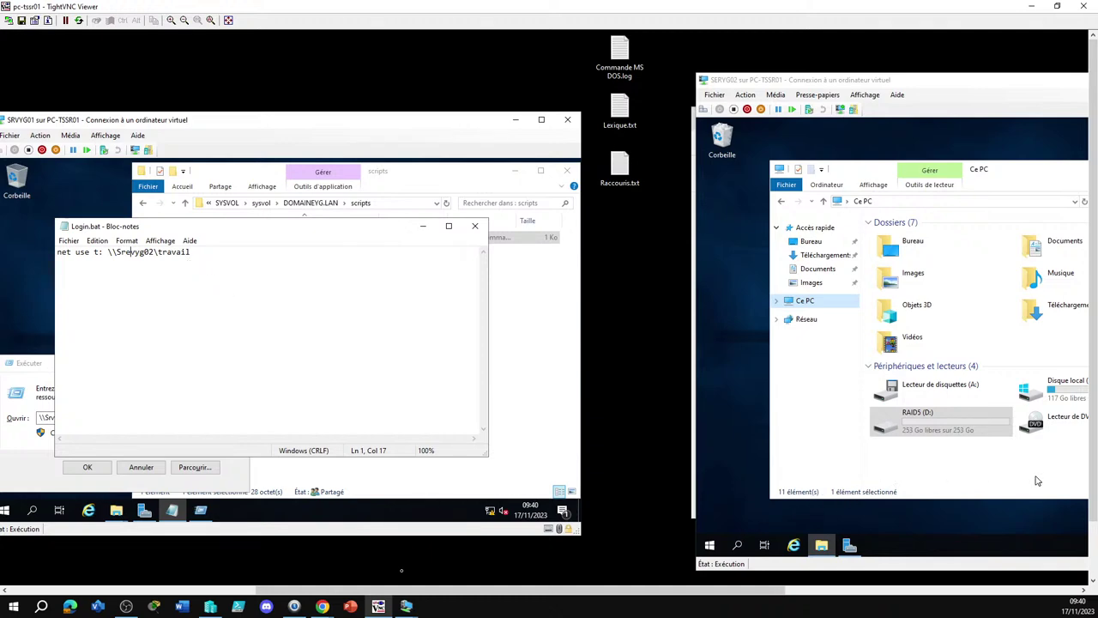
{"action": "left_click", "coordinate": [944, 513]}
{"action": "key", "text": "super+r"}
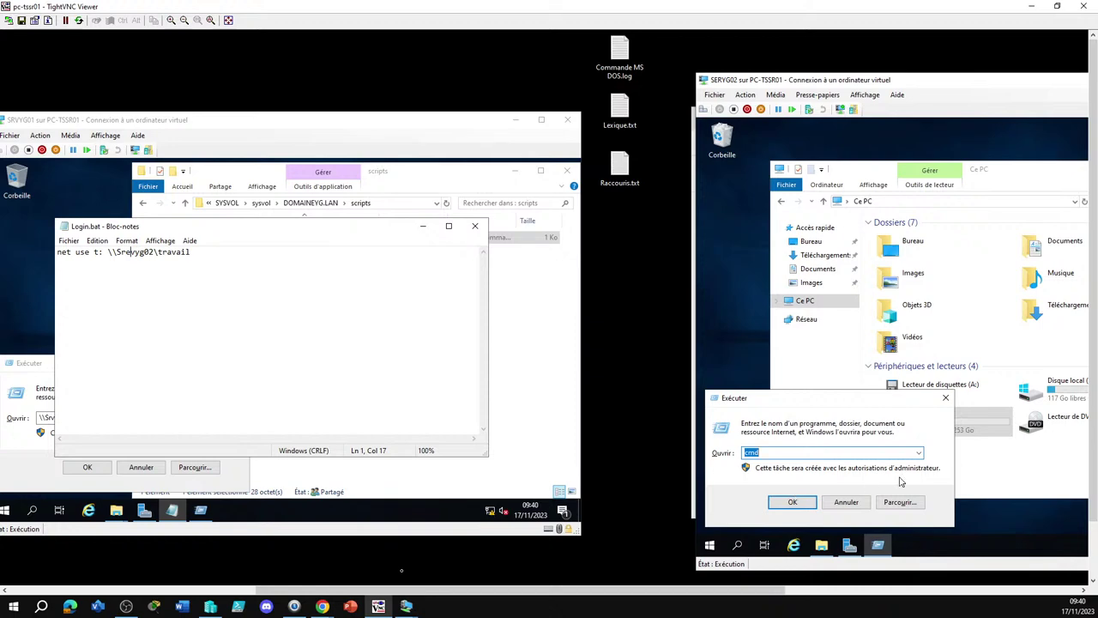
{"action": "left_click", "coordinate": [918, 453]}
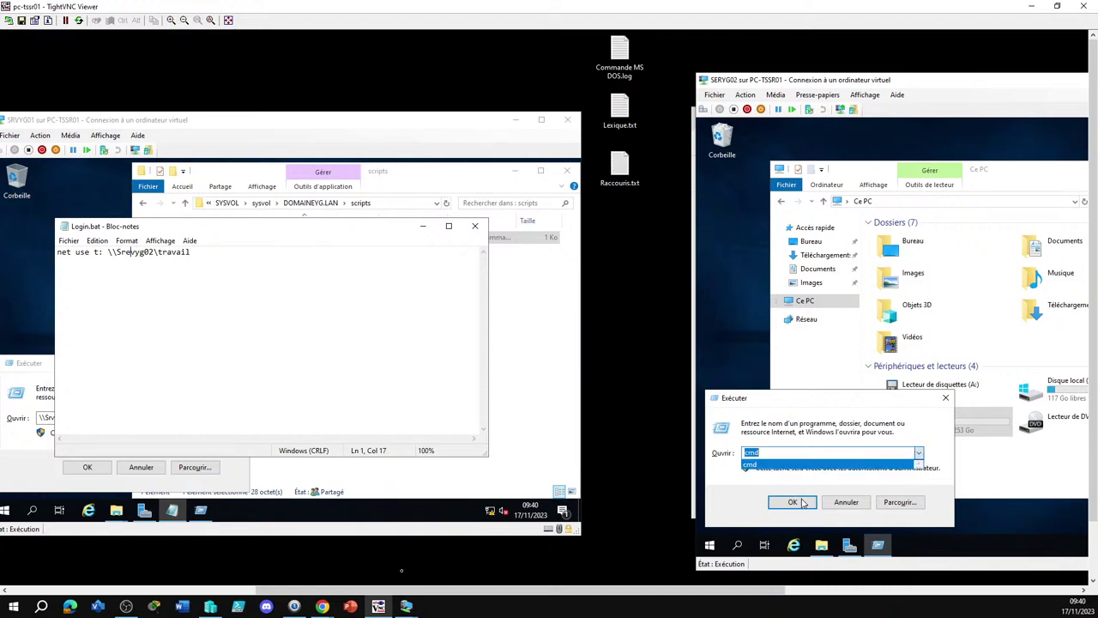
{"action": "left_click", "coordinate": [805, 501]}
{"action": "left_click", "coordinate": [803, 503]}
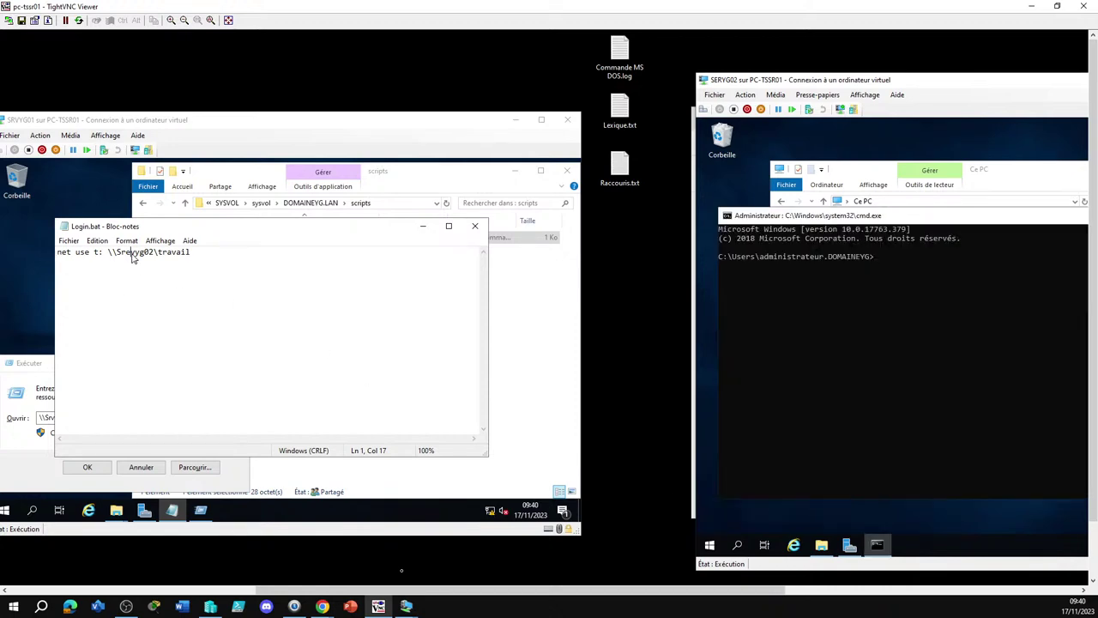
Change the net use server name to Servyg02 and save Login.bat with Enregistrer
{"action": "left_click", "coordinate": [131, 253]}
{"action": "key", "text": "BackSpace"}
{"action": "key", "text": "BackSpace"}
{"action": "type", "text": "er"}
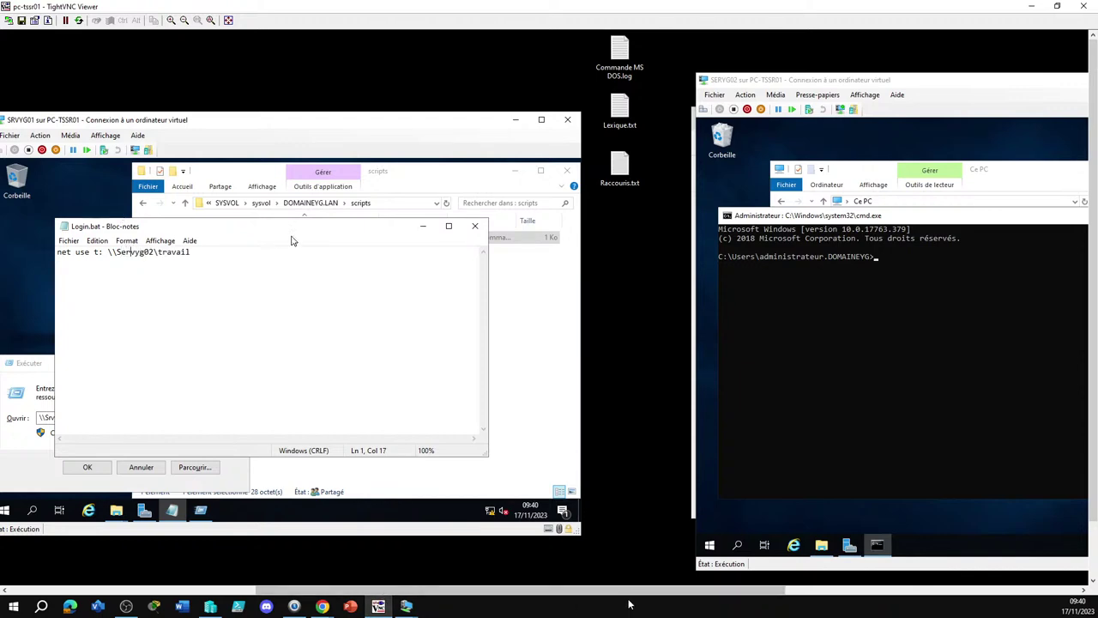
{"action": "left_click", "coordinate": [475, 225]}
{"action": "left_click", "coordinate": [422, 345]}
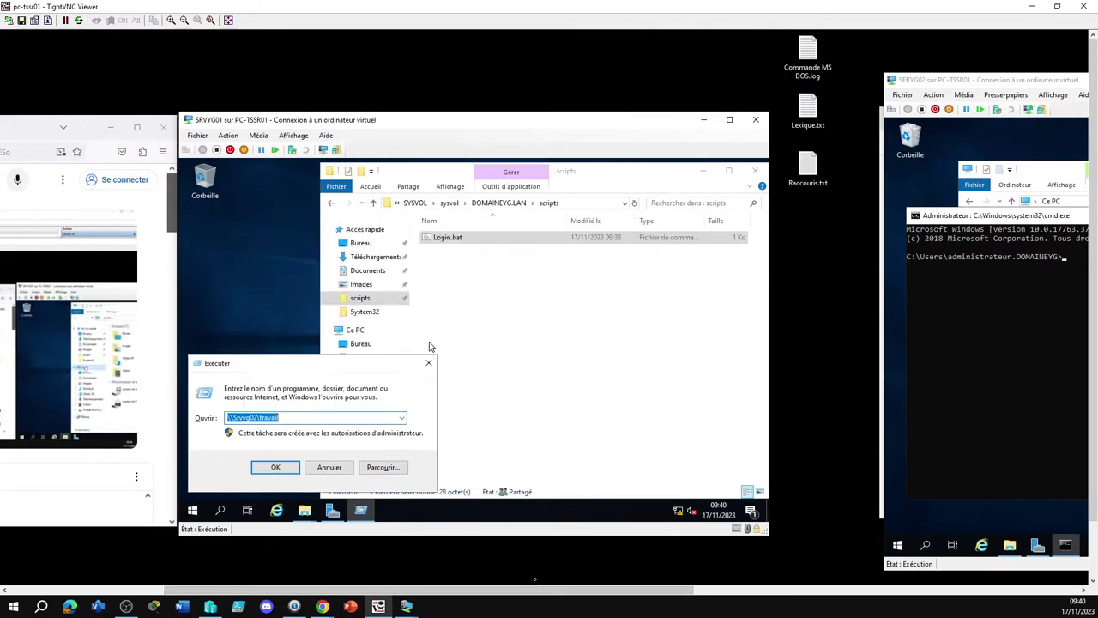
Cancel the Run dialog and return to the scripts folder window
{"action": "left_click", "coordinate": [486, 311]}
{"action": "left_click", "coordinate": [459, 240]}
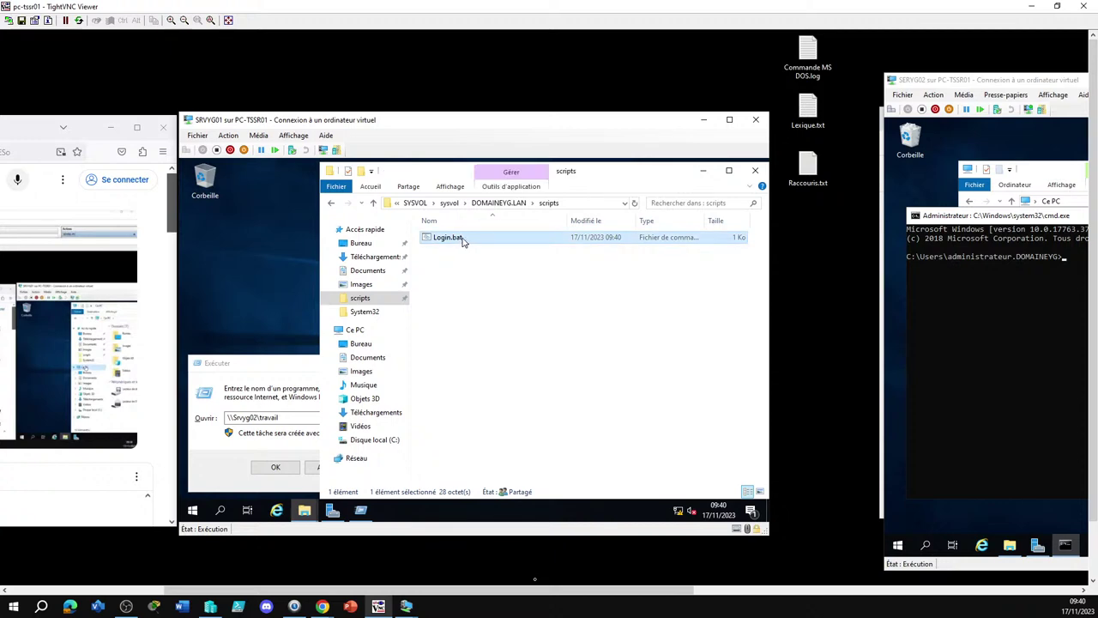
{"action": "left_click", "coordinate": [307, 451]}
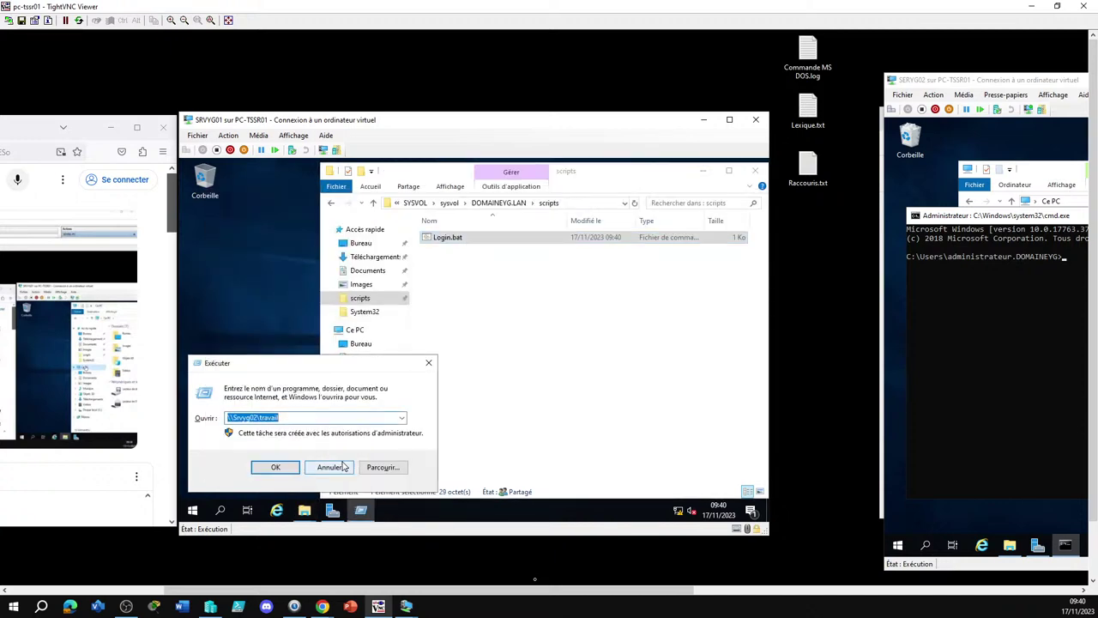
{"action": "left_click", "coordinate": [326, 466]}
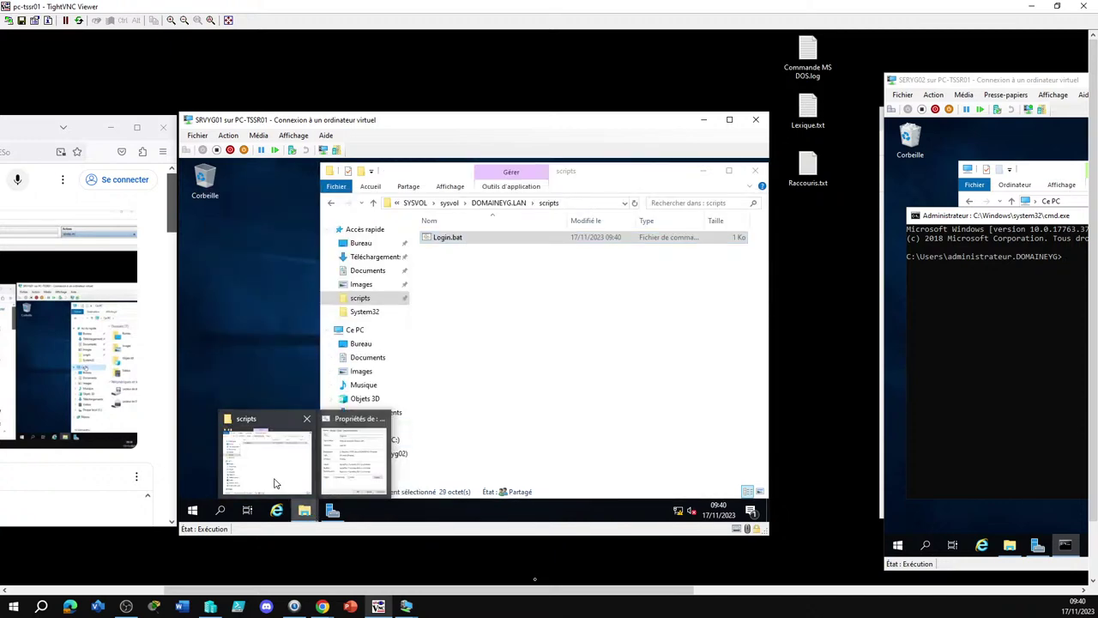
{"action": "left_click", "coordinate": [277, 483]}
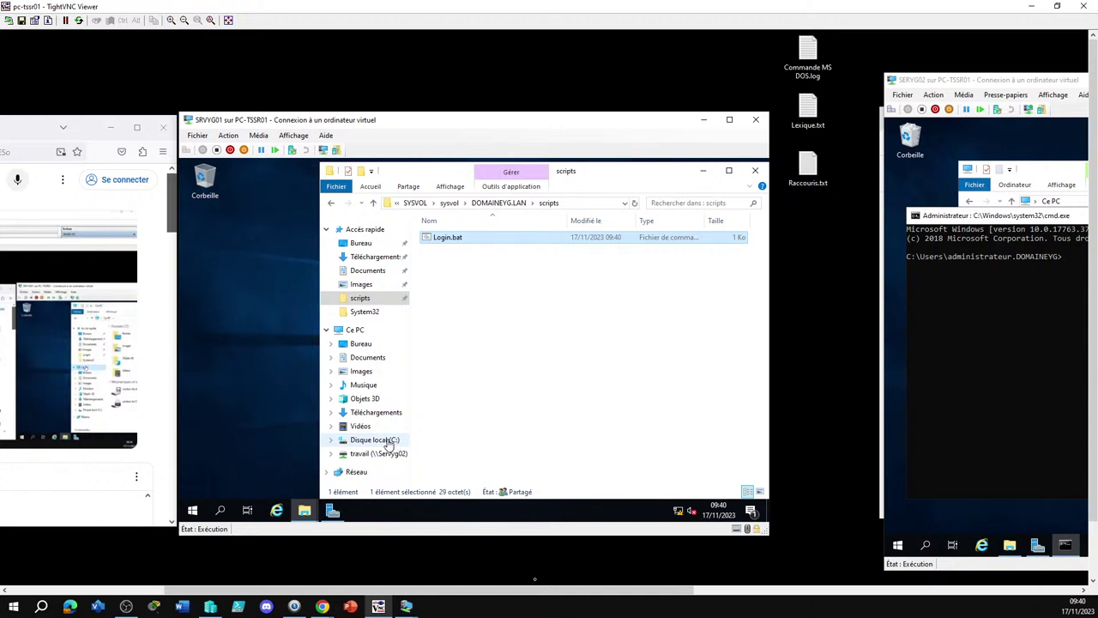
Open travail (\\Servyg02) (T:) to confirm its five department folders, then close TightVNC Viewer
{"action": "left_click", "coordinate": [382, 453]}
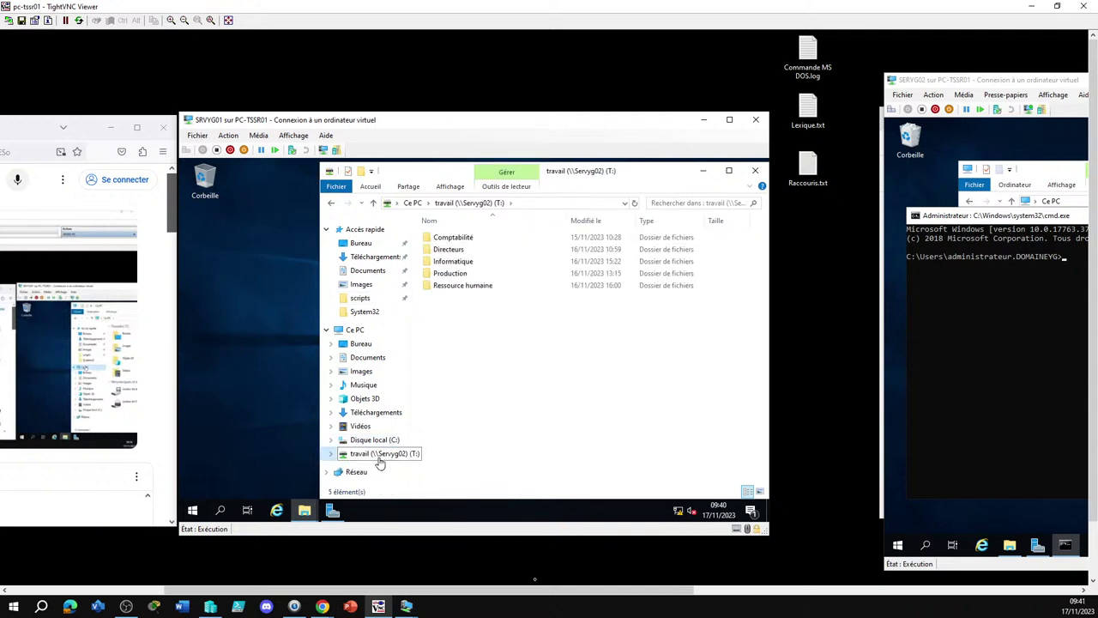
{"action": "left_click", "coordinate": [378, 457]}
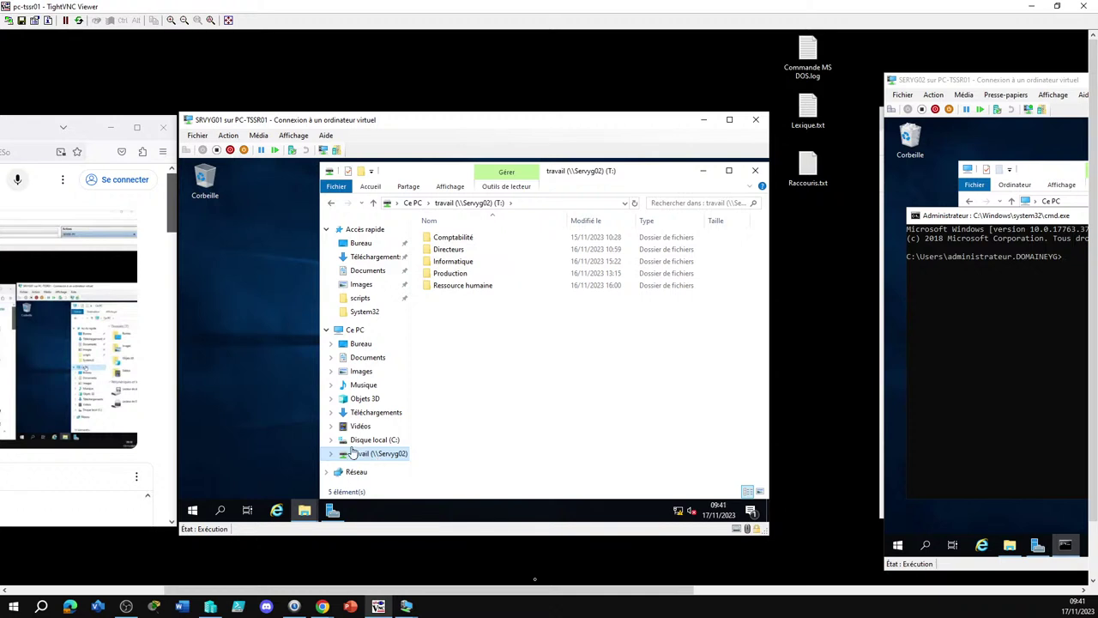
{"action": "left_click", "coordinate": [387, 453]}
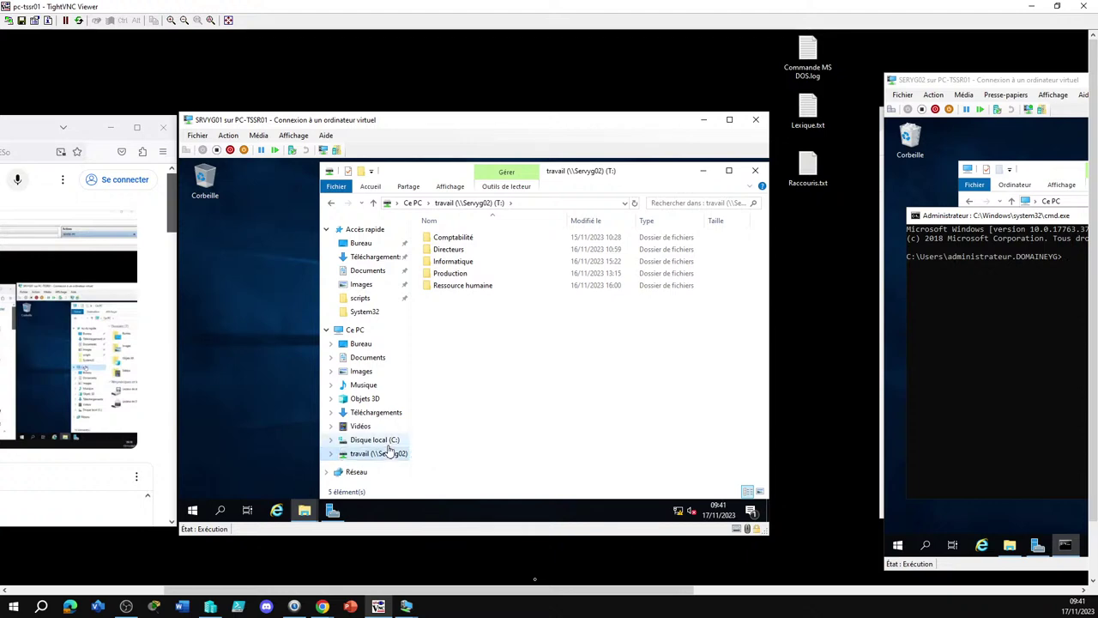
{"action": "key", "text": "Return"}
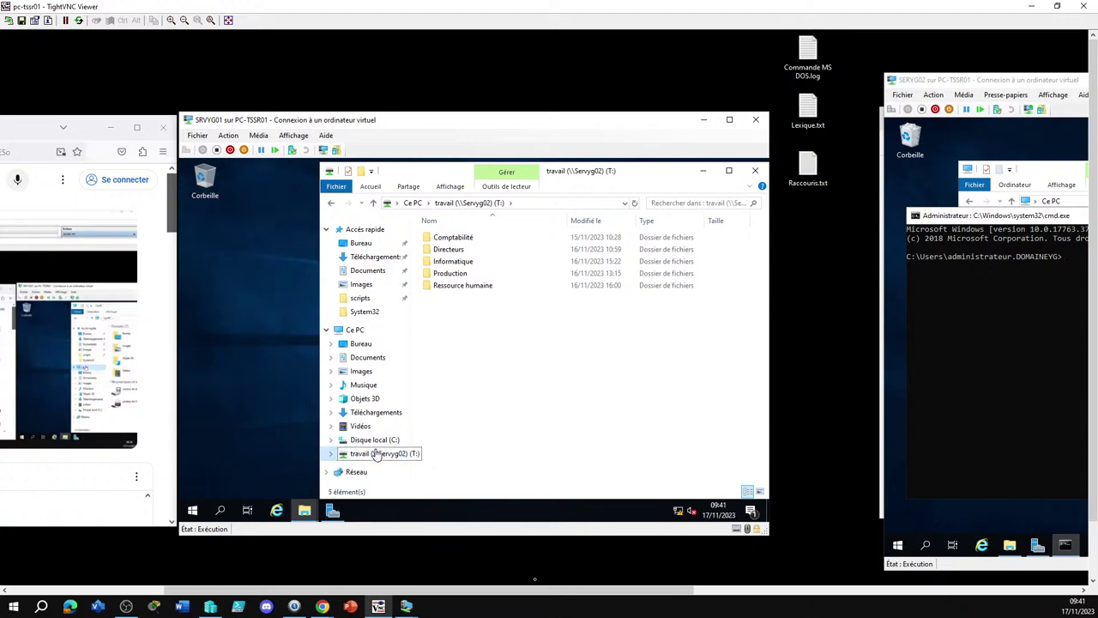
{"action": "left_click", "coordinate": [1081, 7]}
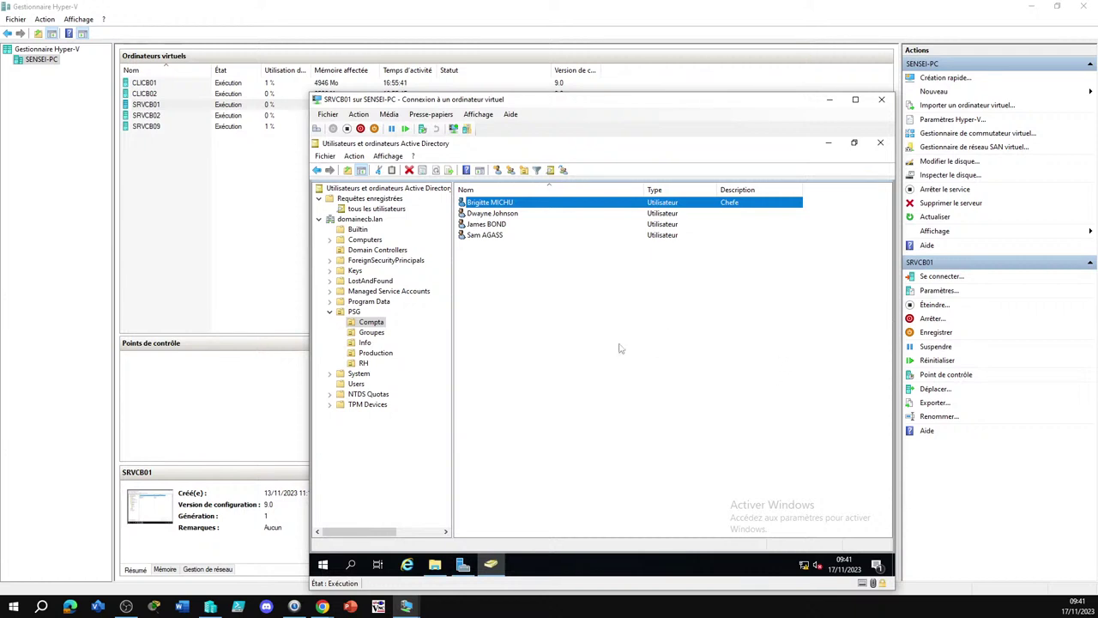
Open the first Compta user's properties on the Profil tab
{"action": "left_click", "coordinate": [631, 355]}
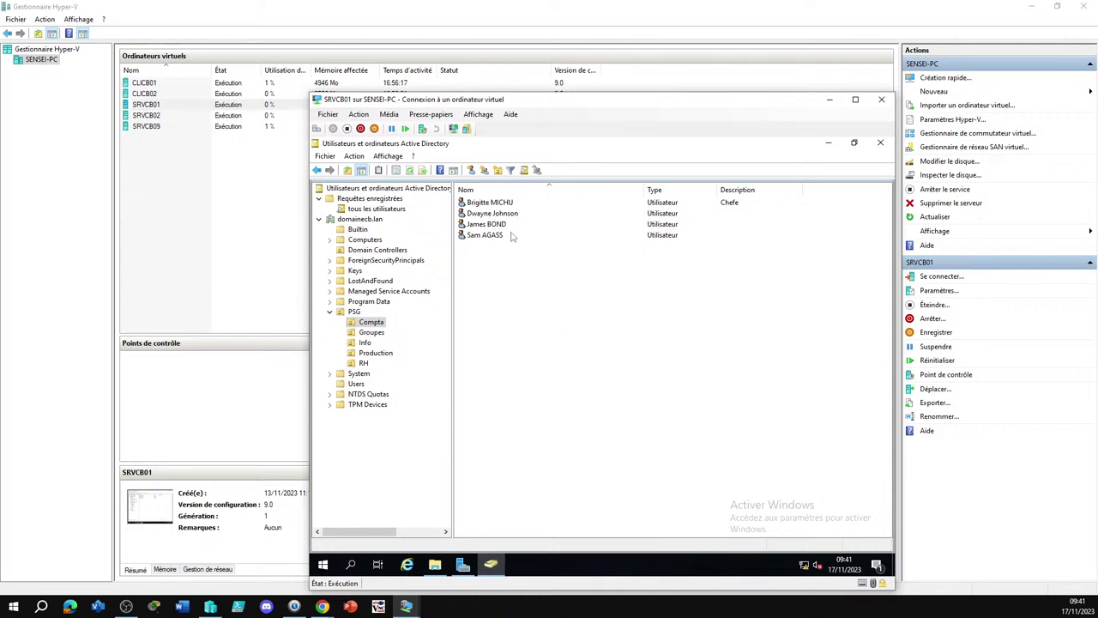
{"action": "left_click", "coordinate": [488, 204]}
{"action": "double_click", "coordinate": [488, 204]}
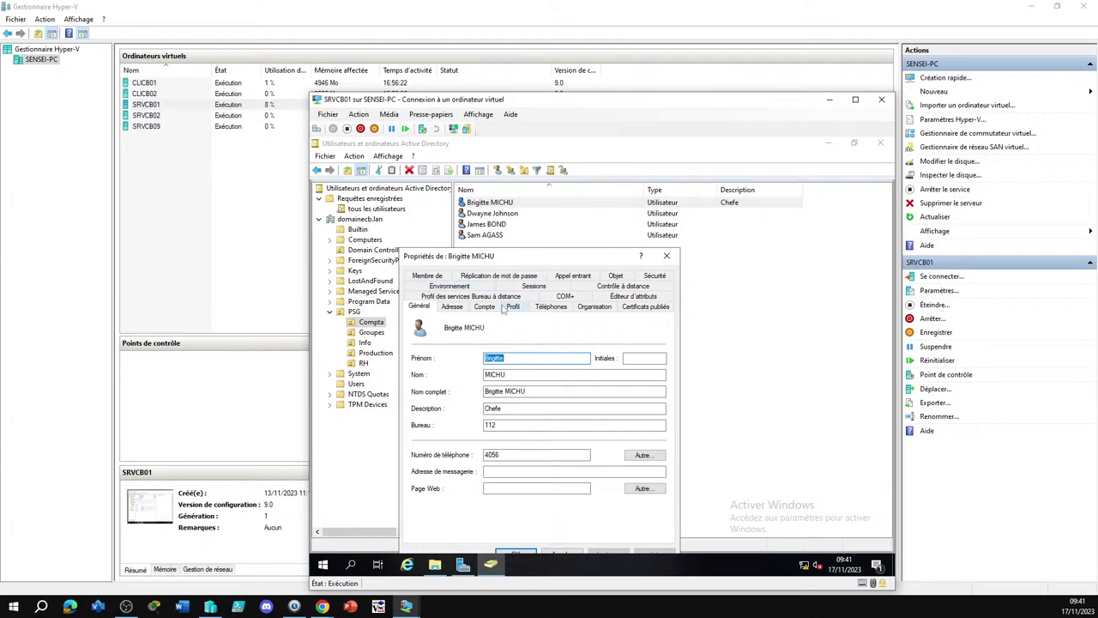
{"action": "left_click", "coordinate": [513, 308]}
{"action": "left_click_drag", "start_coordinate": [550, 256], "coordinate": [559, 178]}
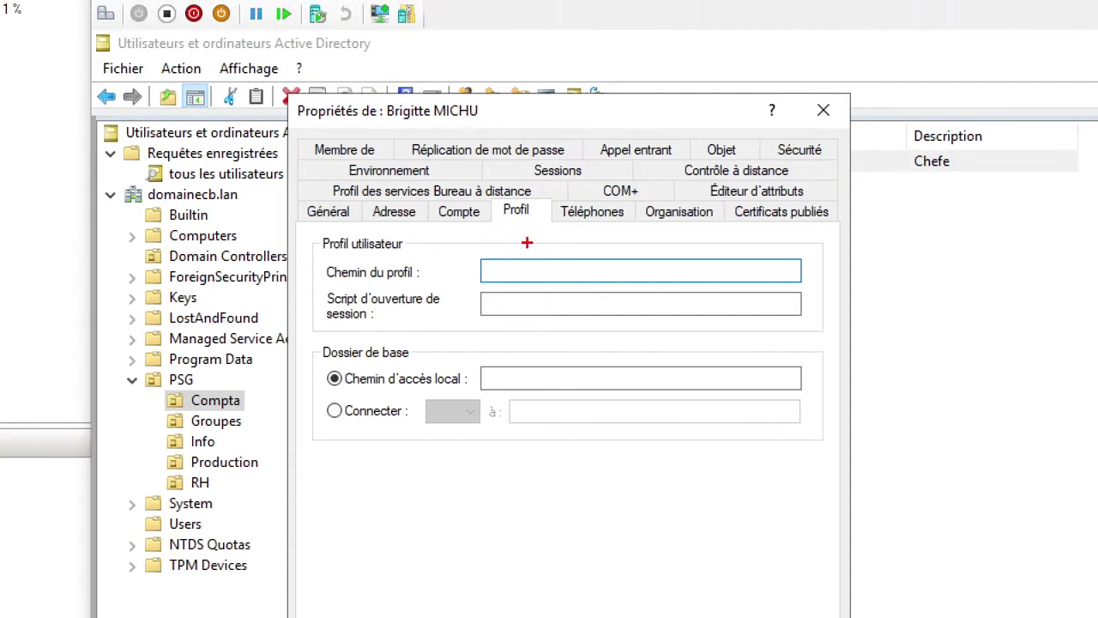
Review the profile settings, which show no logon script, and close the Propriétés dialog
{"action": "left_click_drag", "start_coordinate": [405, 18], "coordinate": [433, 26]}
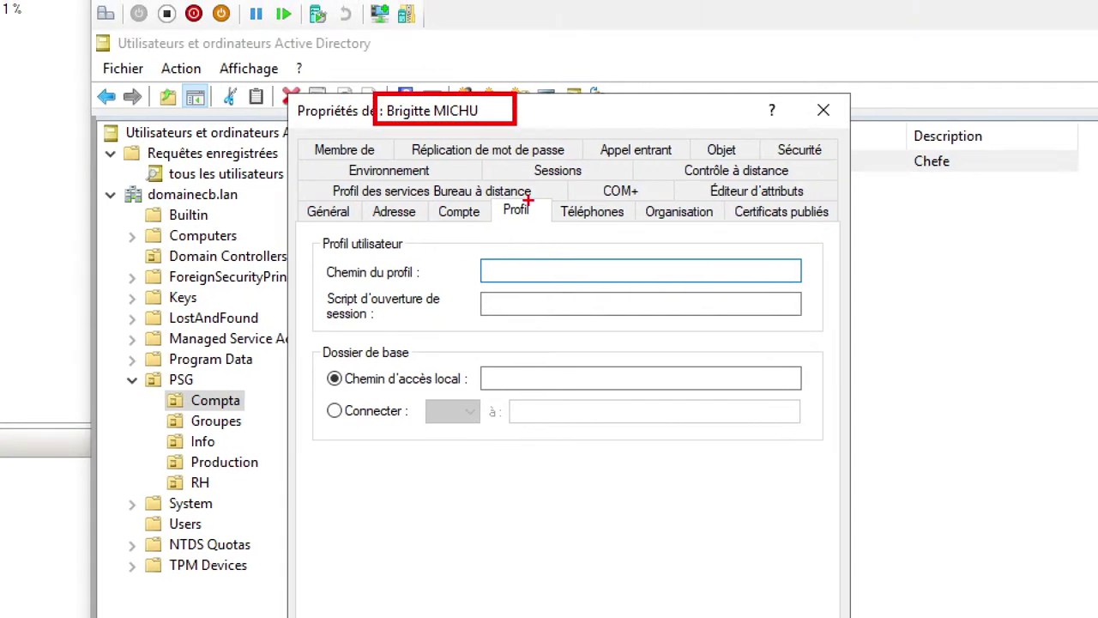
{"action": "mouse_move", "coordinate": [489, 191]}
{"action": "left_mouse_down"}
{"action": "mouse_move", "coordinate": [542, 211]}
{"action": "mouse_move", "coordinate": [554, 233]}
{"action": "left_mouse_up"}
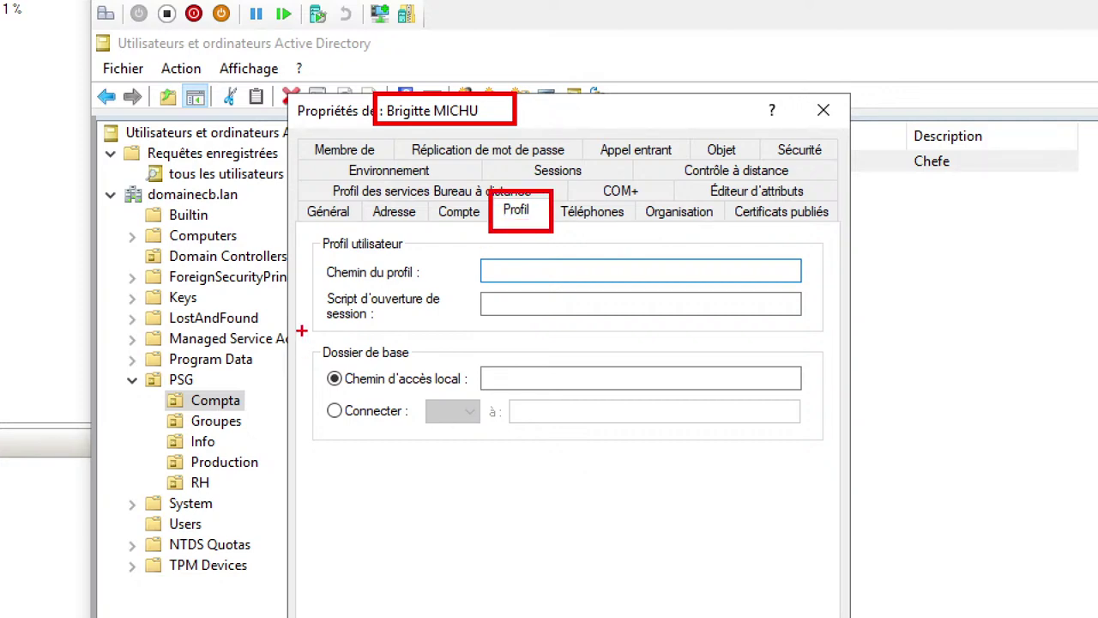
{"action": "mouse_move", "coordinate": [314, 288]}
{"action": "left_mouse_down"}
{"action": "mouse_move", "coordinate": [422, 319]}
{"action": "mouse_move", "coordinate": [813, 334]}
{"action": "left_mouse_up"}
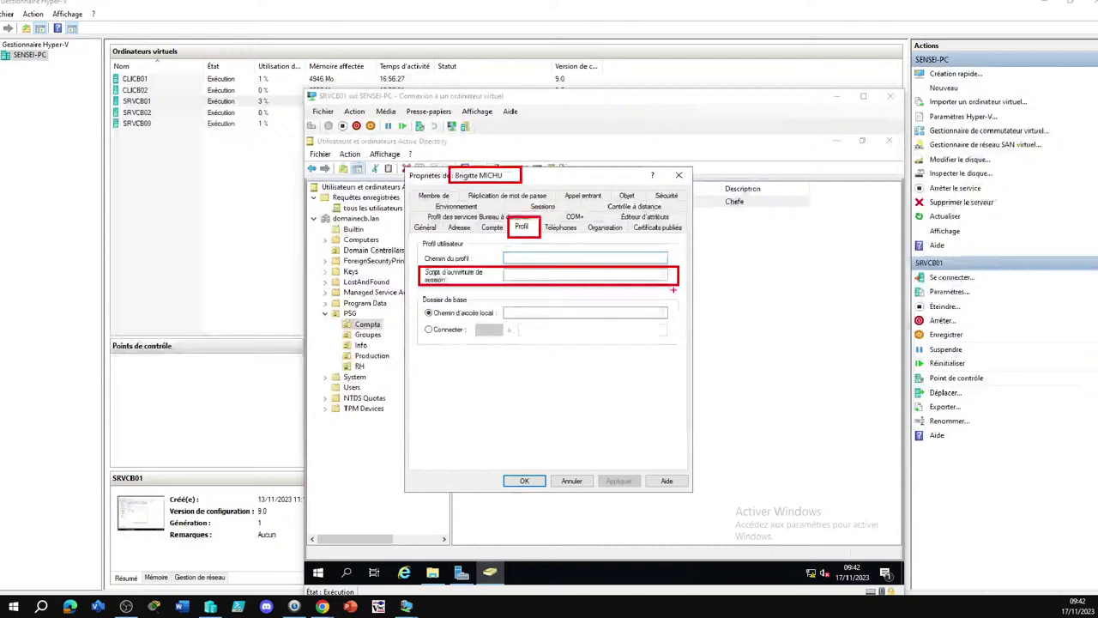
{"action": "key", "text": "Escape"}
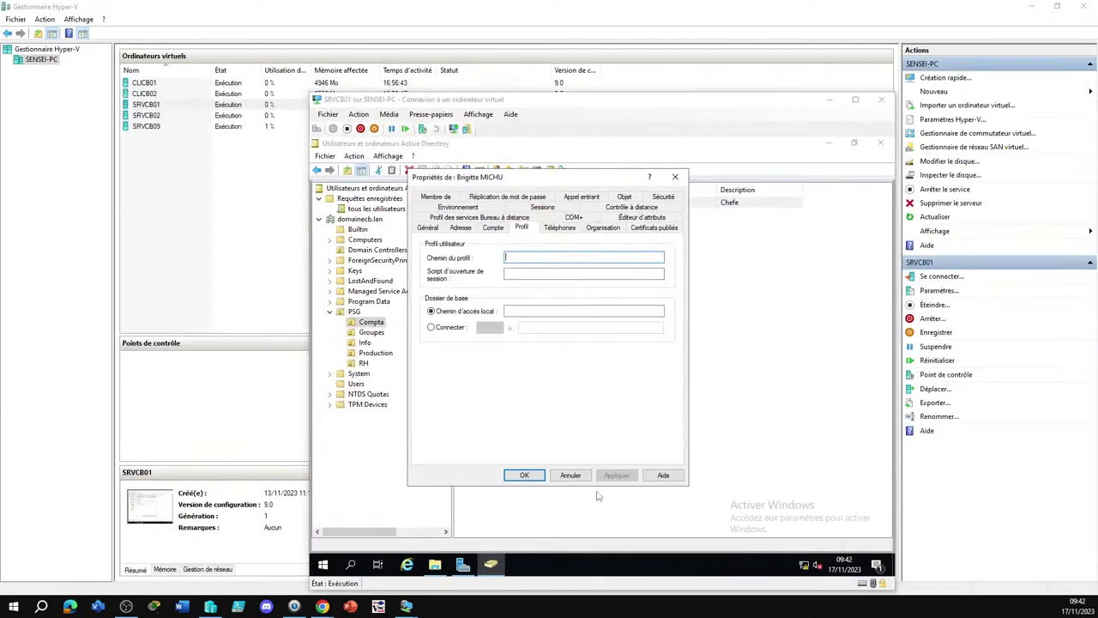
{"action": "left_click", "coordinate": [572, 473]}
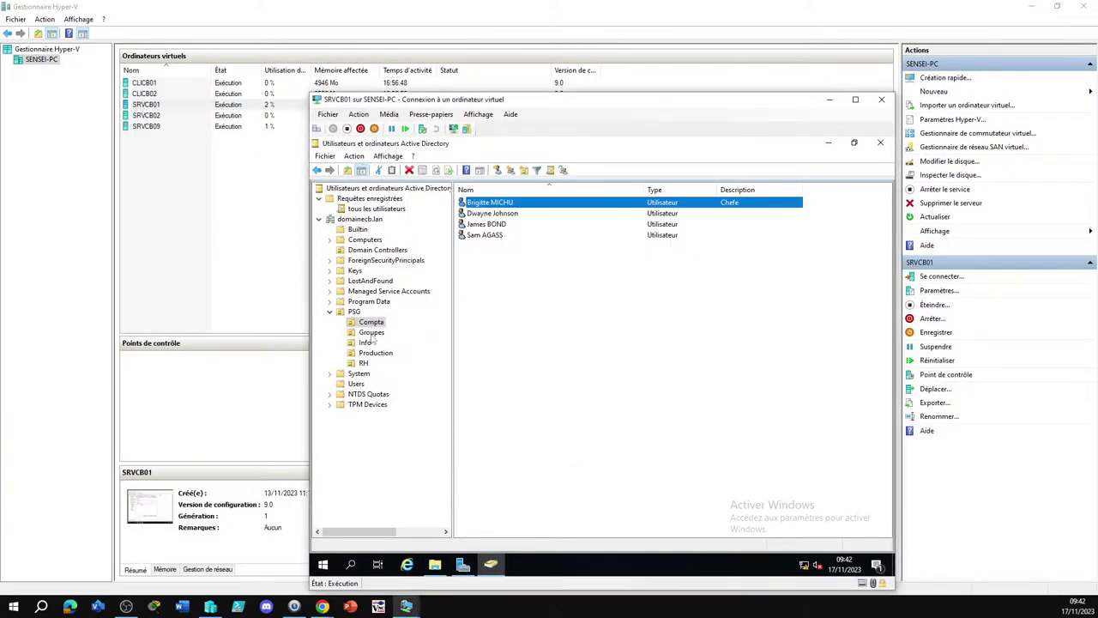
Open the second RH user's Profil tab and place the cursor in Script d'ouverture de session
{"action": "left_click", "coordinate": [366, 363]}
{"action": "left_click", "coordinate": [370, 352]}
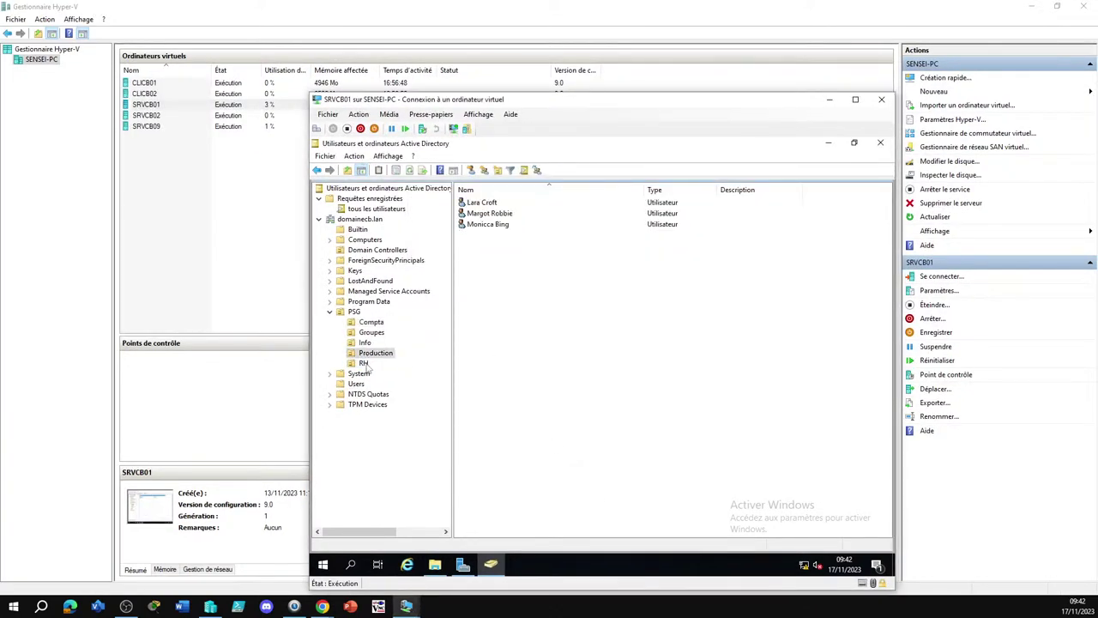
{"action": "left_click", "coordinate": [364, 363]}
{"action": "double_click", "coordinate": [485, 214]}
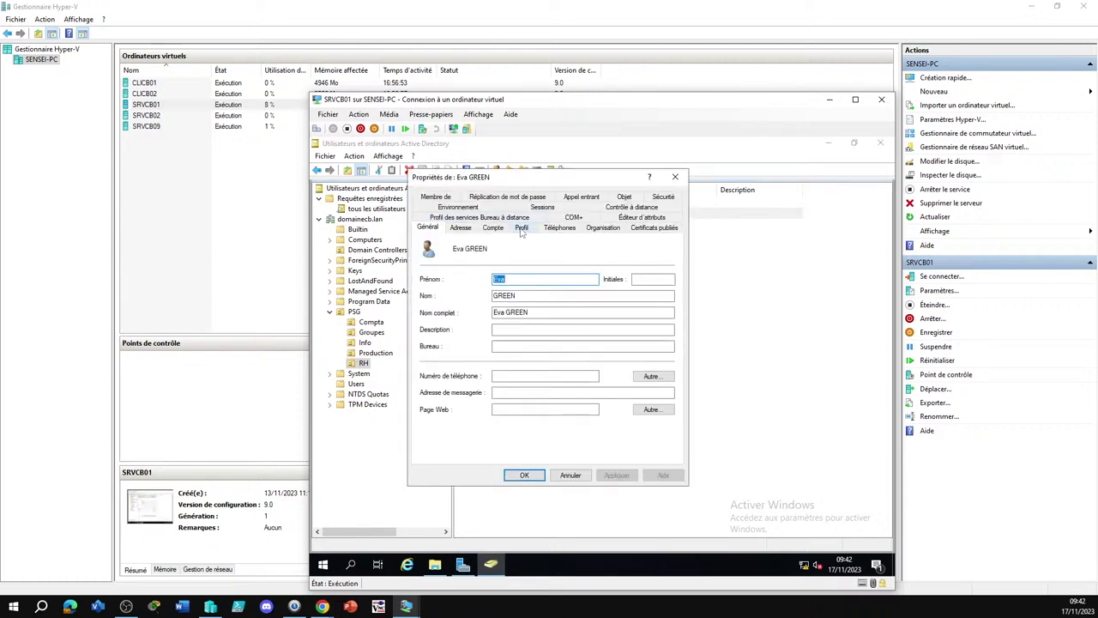
{"action": "left_click", "coordinate": [521, 228]}
{"action": "left_click", "coordinate": [515, 273]}
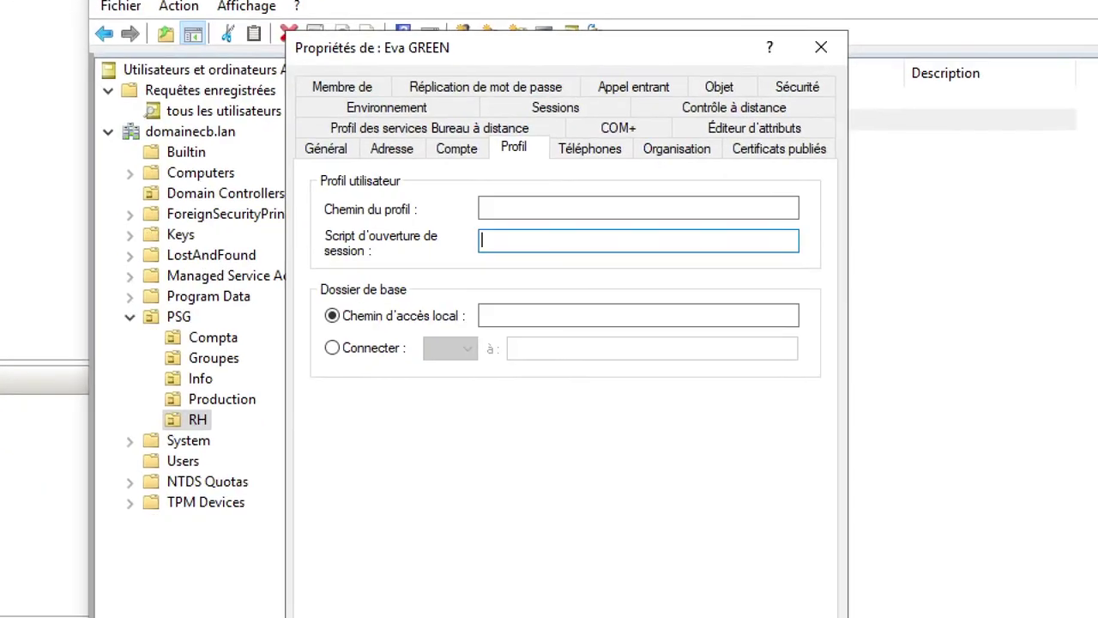
{"action": "mouse_move", "coordinate": [312, 225]}
{"action": "left_mouse_down"}
{"action": "mouse_move", "coordinate": [635, 300]}
{"action": "mouse_move", "coordinate": [822, 291]}
{"action": "mouse_move", "coordinate": [827, 267]}
{"action": "left_mouse_up"}
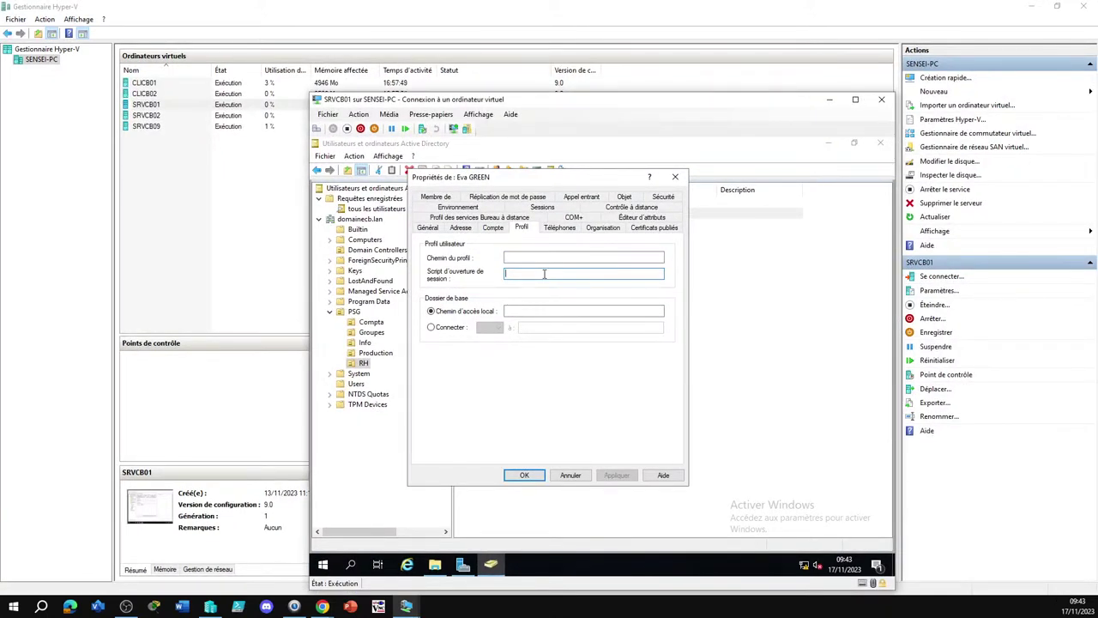
Enter login.bat as the RH user's logon script and confirm with OK
{"action": "type", "text": "login.bat"}
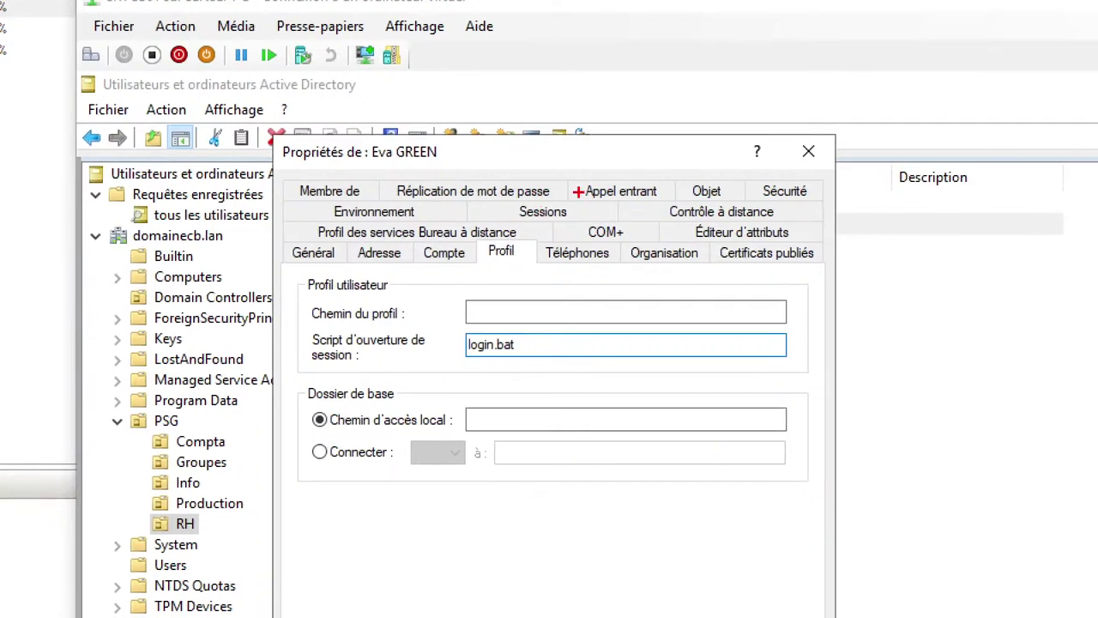
{"action": "left_click_drag", "start_coordinate": [355, 130], "coordinate": [468, 172]}
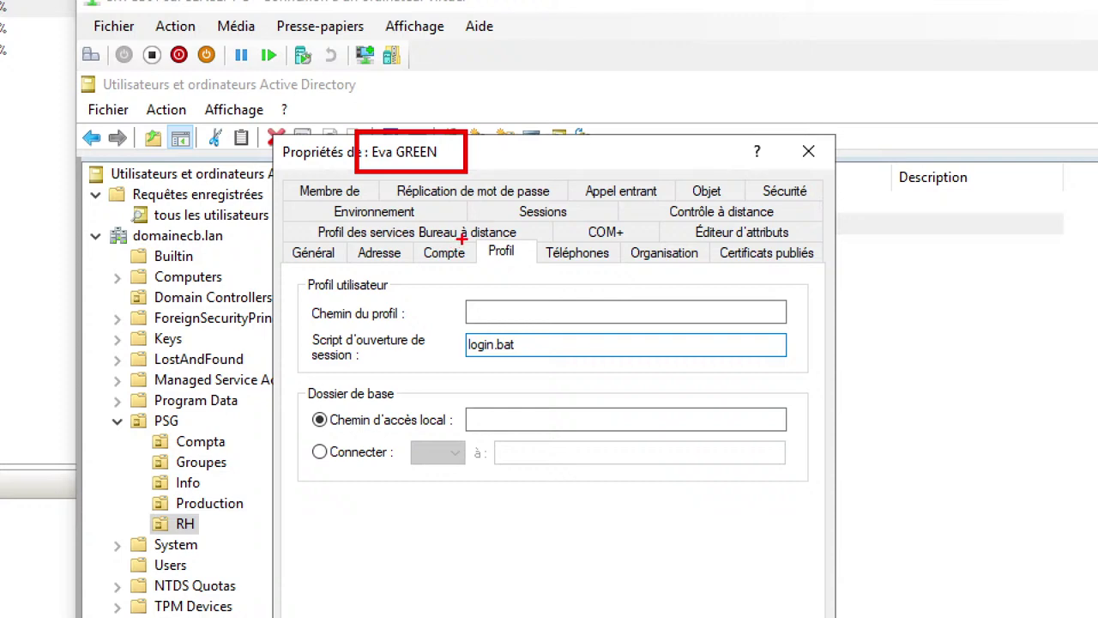
{"action": "left_click_drag", "start_coordinate": [476, 237], "coordinate": [532, 271]}
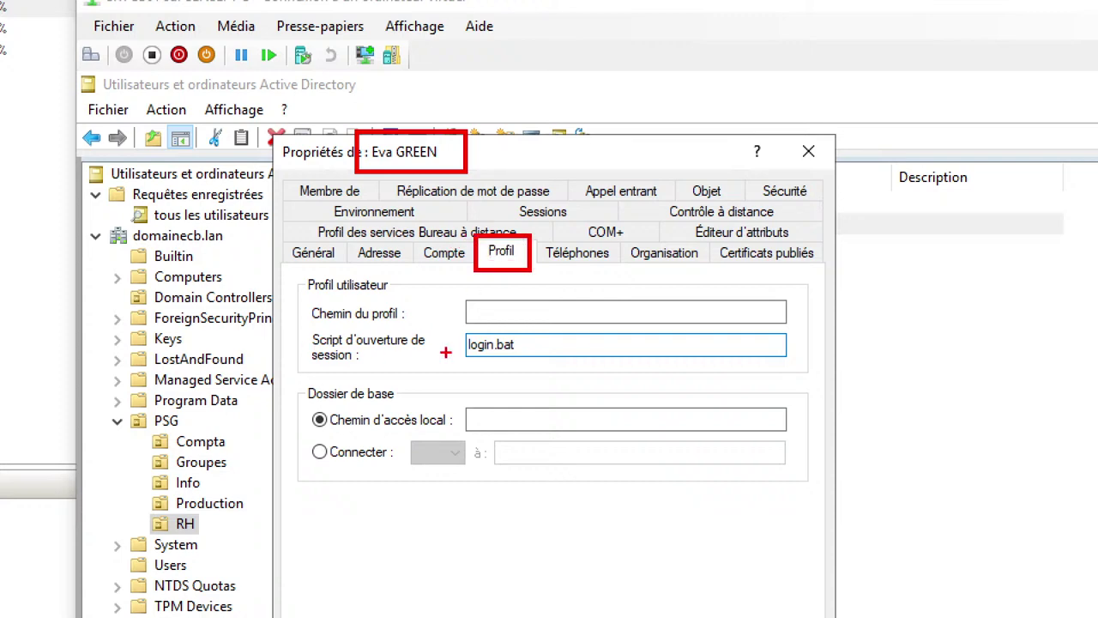
{"action": "left_click_drag", "start_coordinate": [300, 327], "coordinate": [598, 375]}
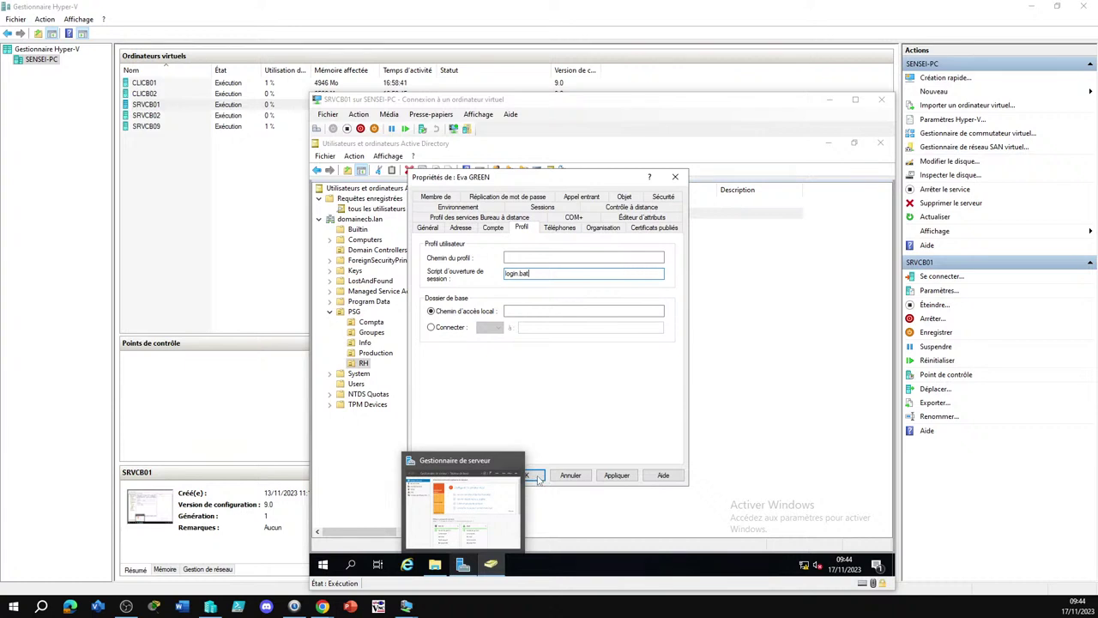
{"action": "left_click", "coordinate": [538, 479]}
{"action": "left_click", "coordinate": [554, 390]}
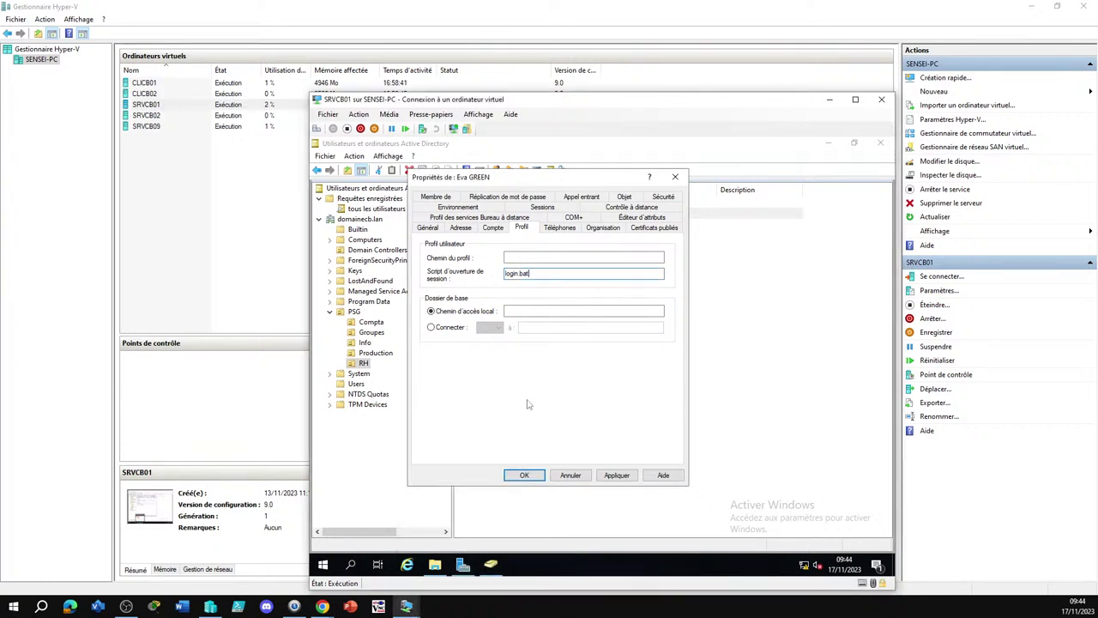
{"action": "left_click", "coordinate": [528, 477]}
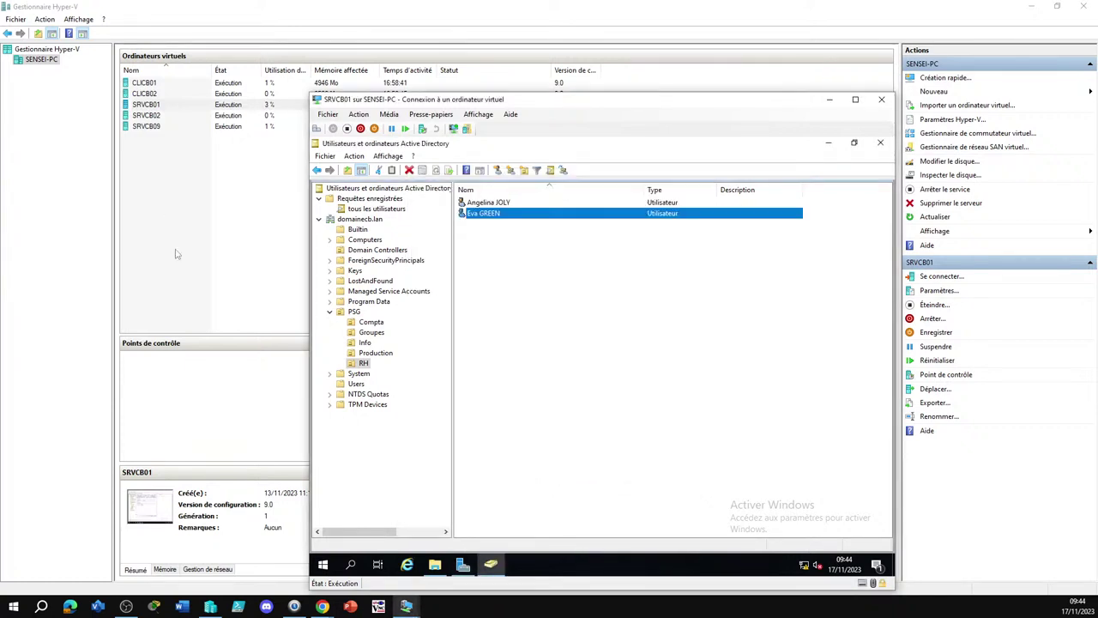
Connect to CLICB02 and sign in as another user with the RH user's name and password
{"action": "left_click", "coordinate": [144, 95]}
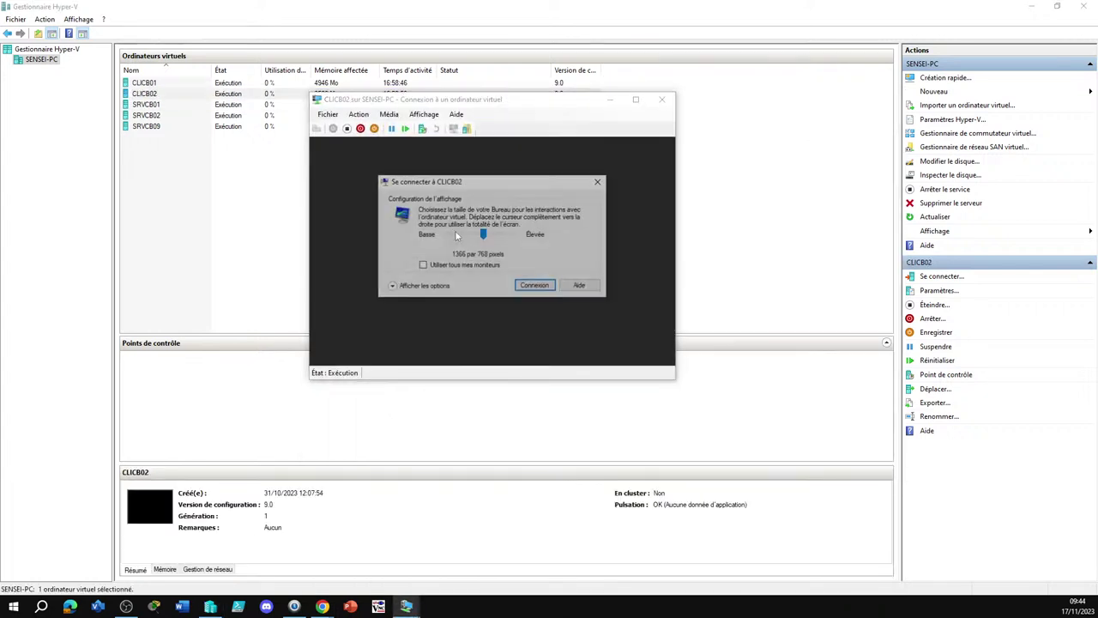
{"action": "left_click", "coordinate": [601, 183]}
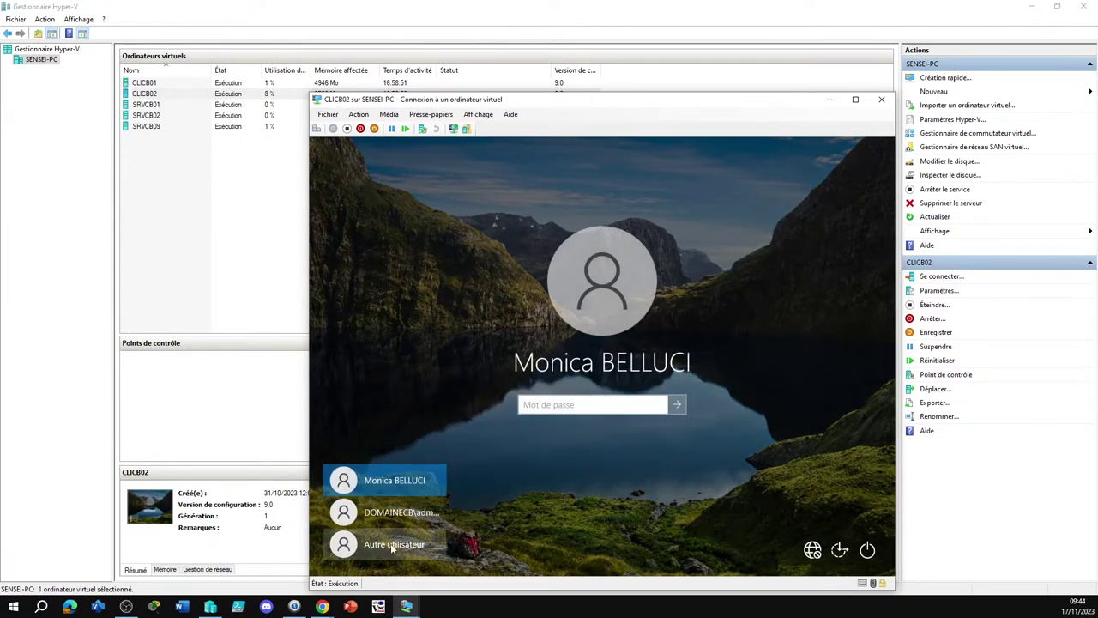
{"action": "left_click", "coordinate": [369, 544]}
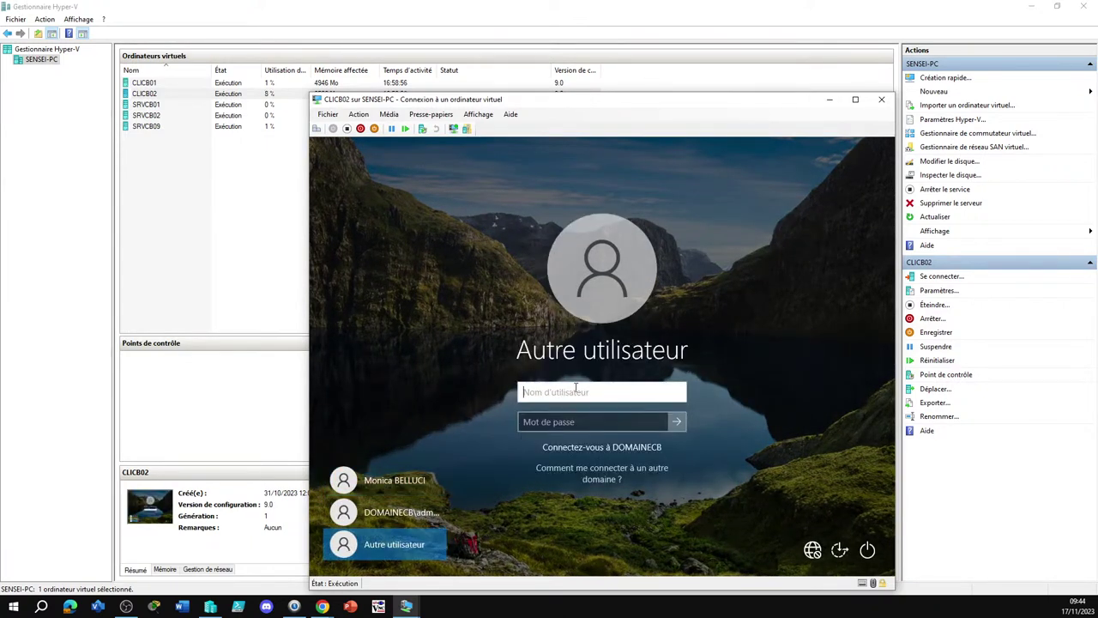
{"action": "type", "text": "green"}
{"action": "key", "text": "Tab"}
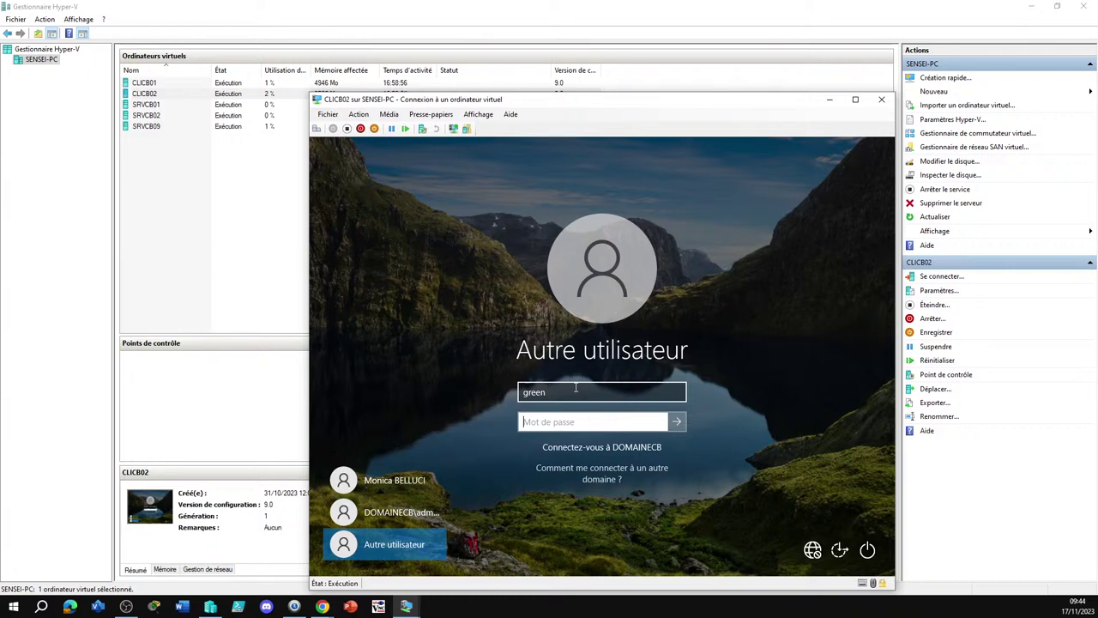
{"action": "type", "text": "********"}
{"action": "key", "text": "Return"}
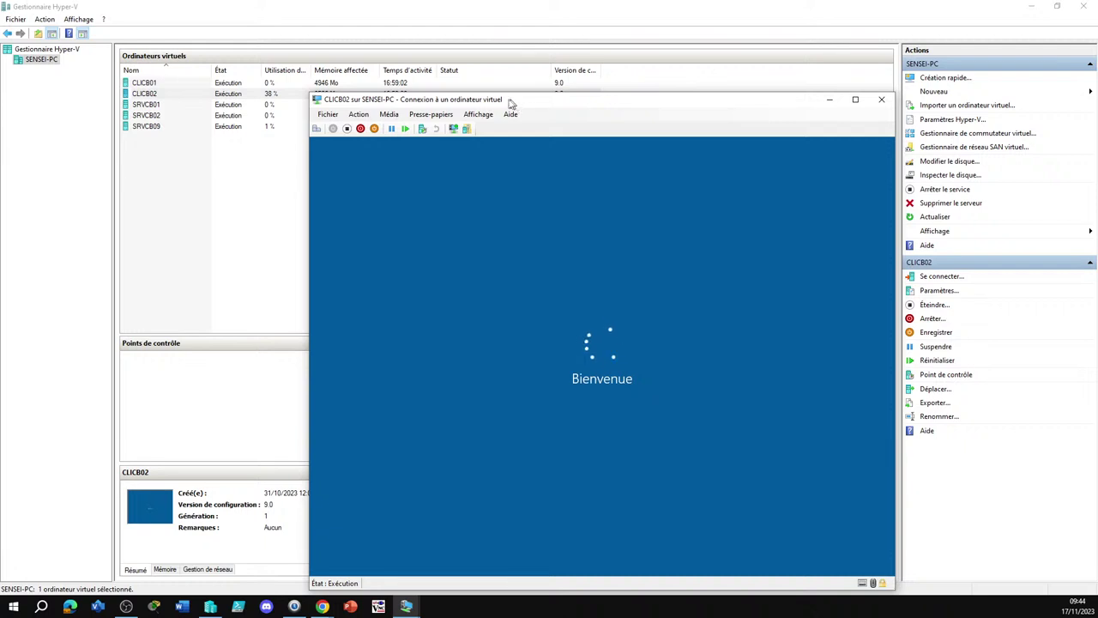
{"action": "left_click_drag", "start_coordinate": [513, 101], "coordinate": [436, 56]}
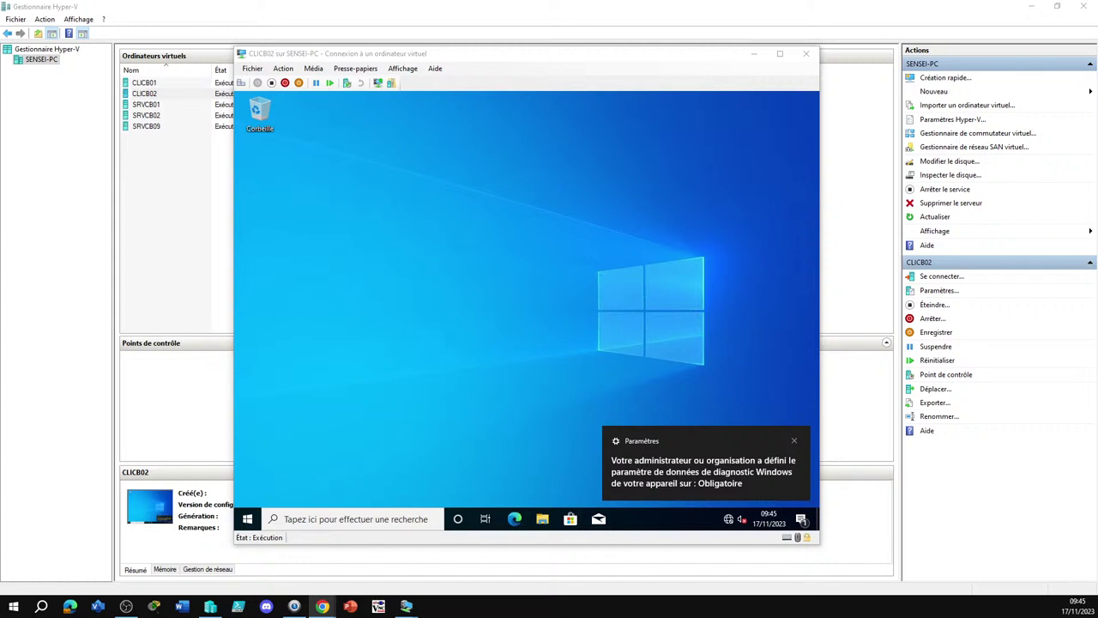
On CLICB02, open the travail (T:) network drive in a maximized File Explorer
{"action": "left_click", "coordinate": [632, 278]}
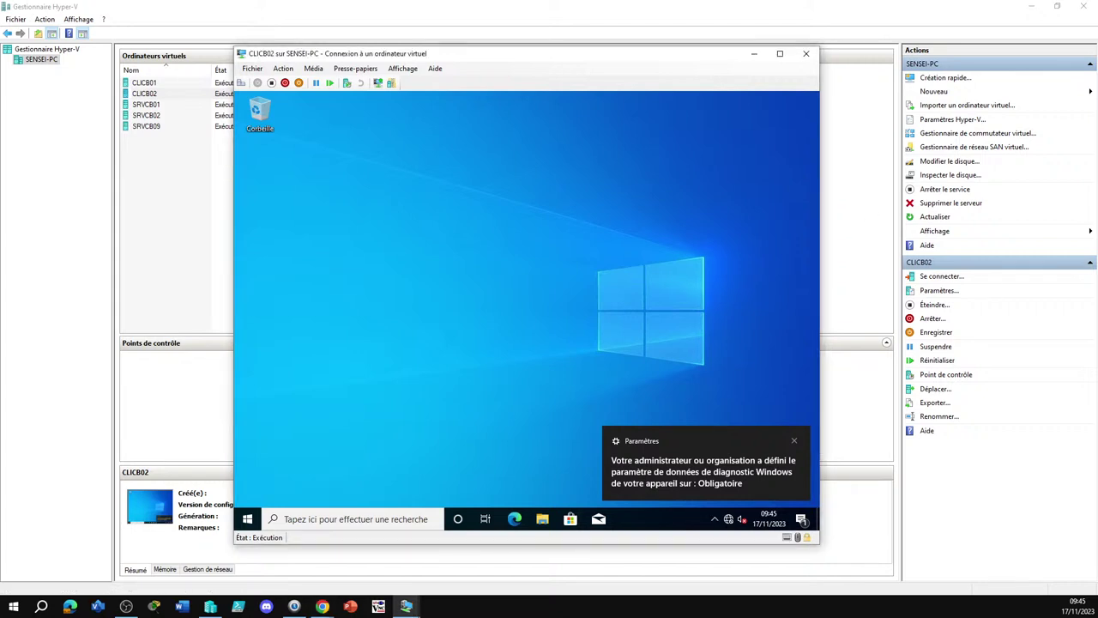
{"action": "key", "text": "super+e"}
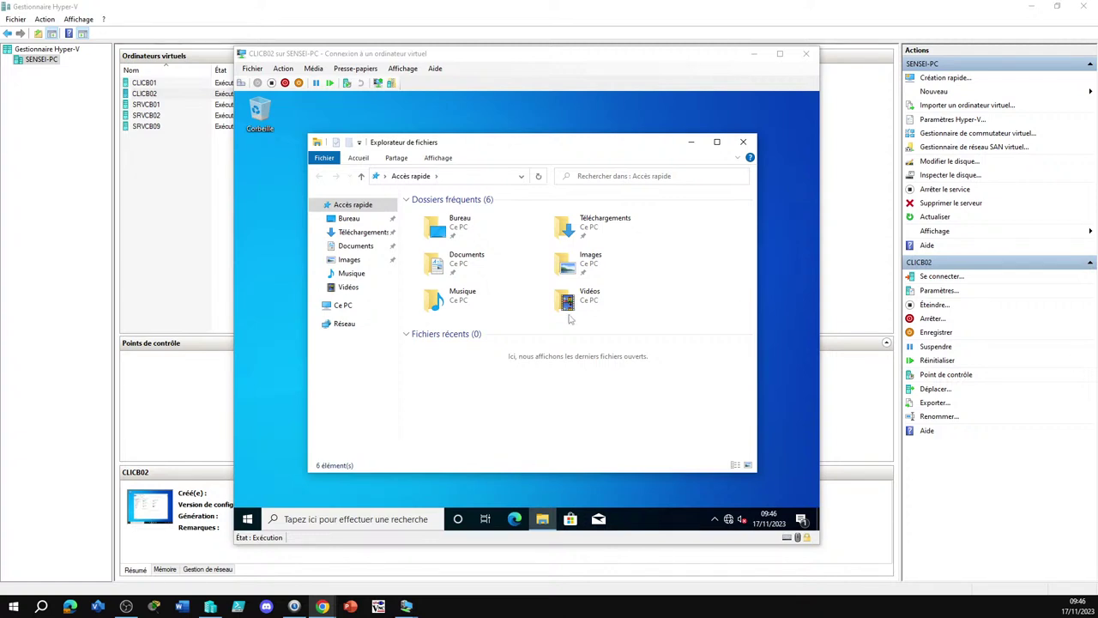
{"action": "left_click", "coordinate": [344, 309]}
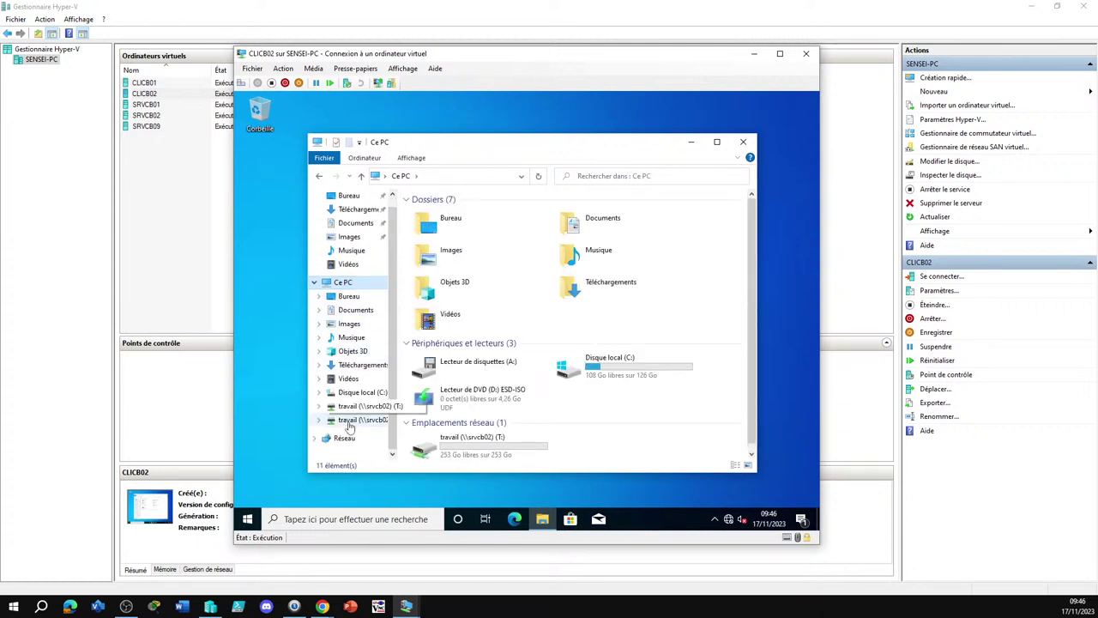
{"action": "left_click", "coordinate": [352, 419]}
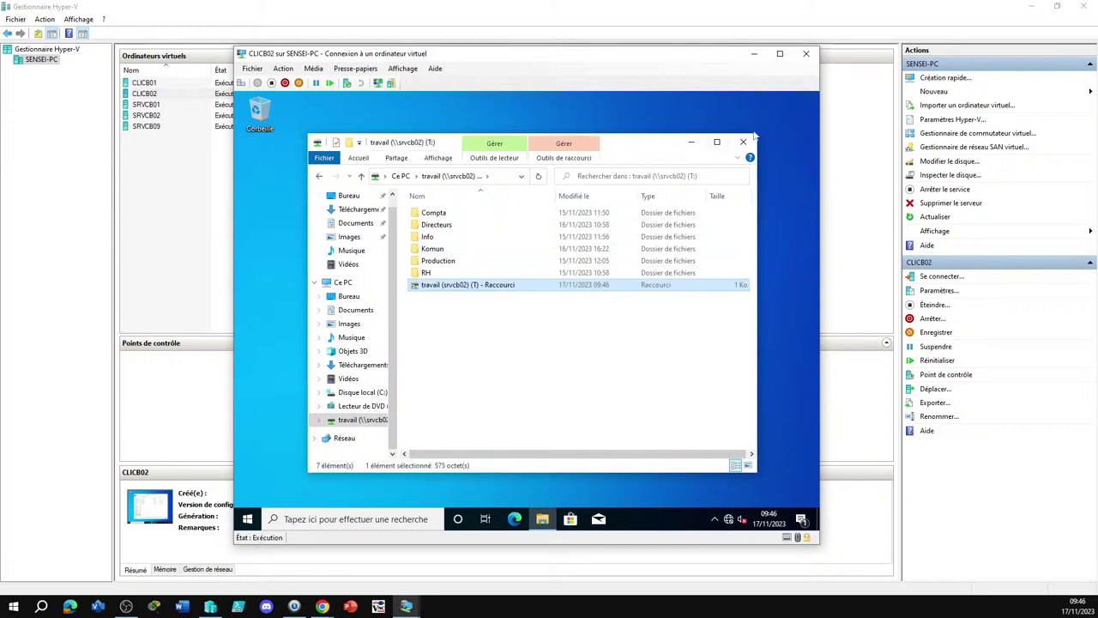
{"action": "left_click", "coordinate": [718, 142]}
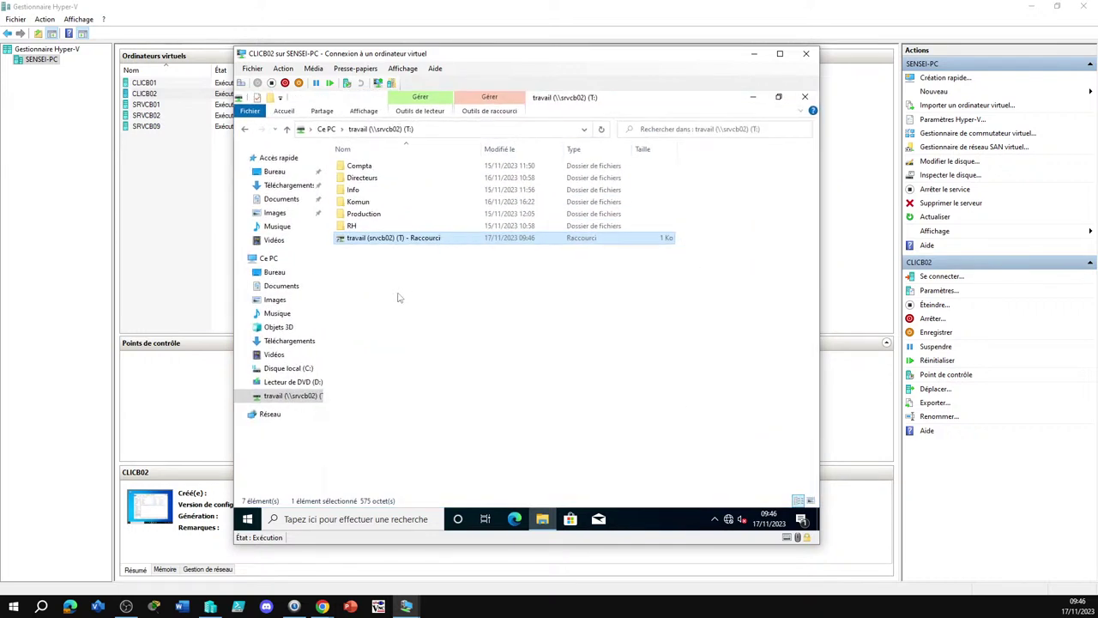
Delete the travail drive shortcut, confirming with Oui
{"action": "left_click", "coordinate": [410, 307]}
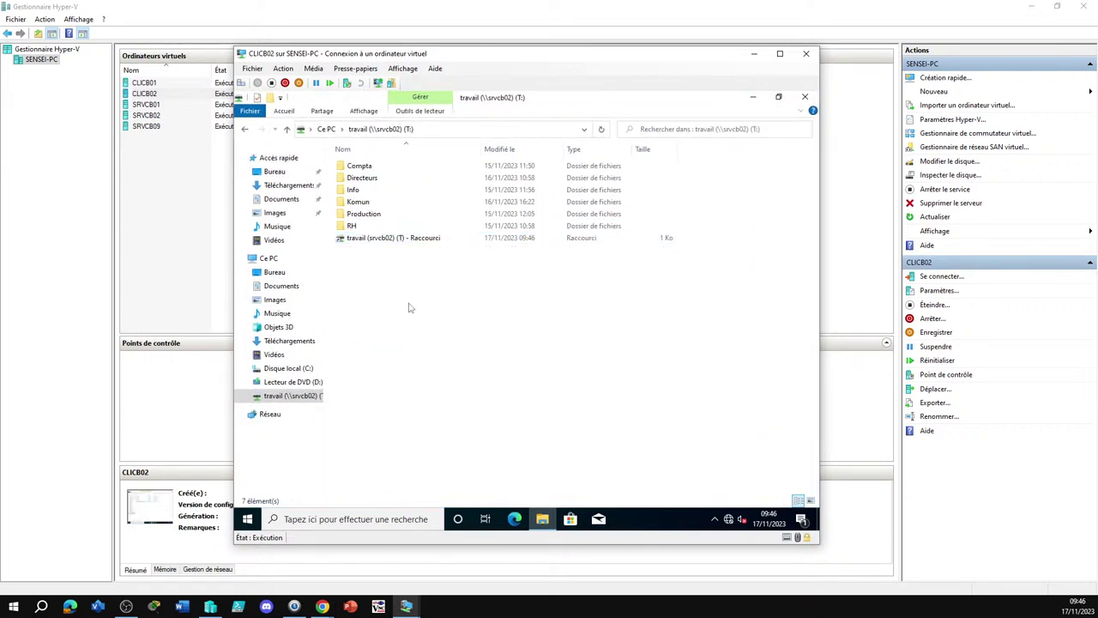
{"action": "left_click", "coordinate": [390, 240]}
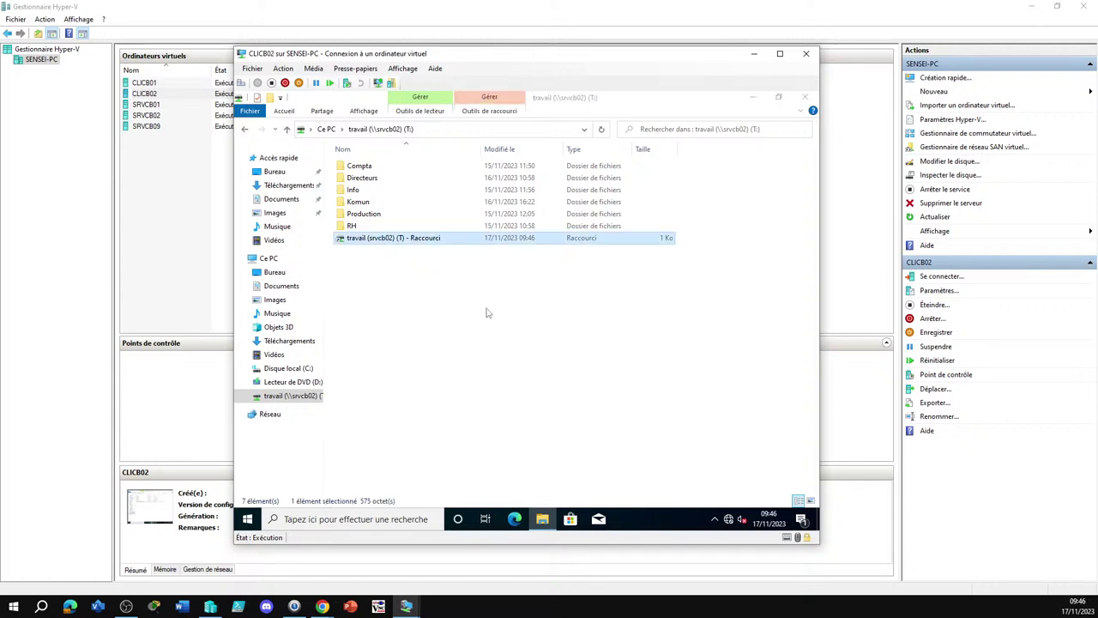
{"action": "key", "text": "Delete"}
{"action": "left_click", "coordinate": [572, 351]}
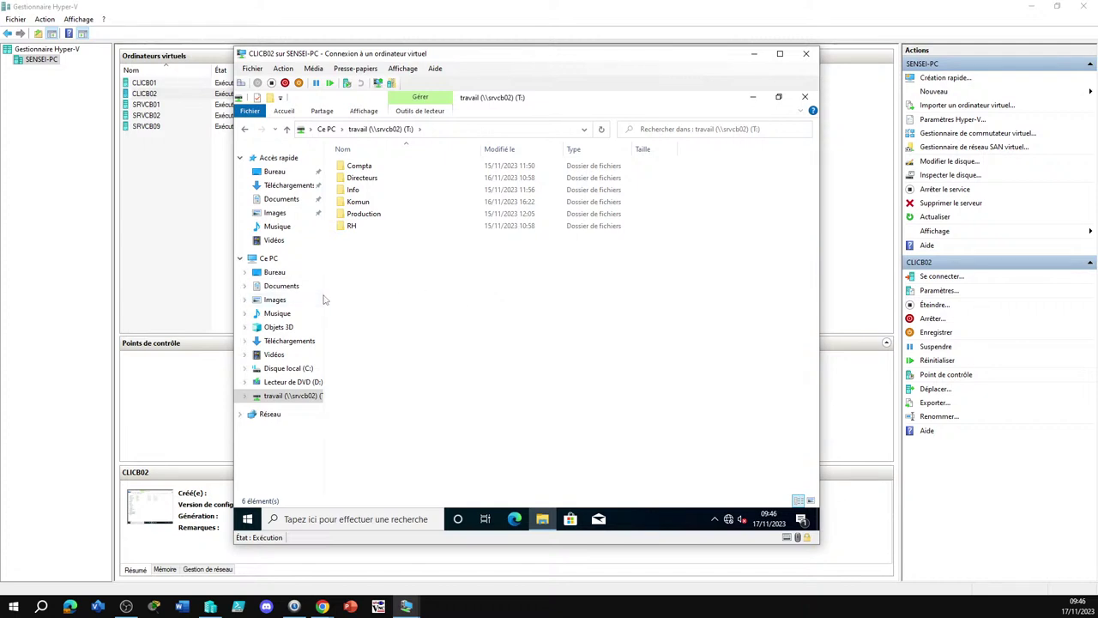
Widen the CLICB02 File Explorer folder pane, then return to the Hyper-V virtual machine list
{"action": "left_click_drag", "start_coordinate": [324, 294], "coordinate": [360, 300]}
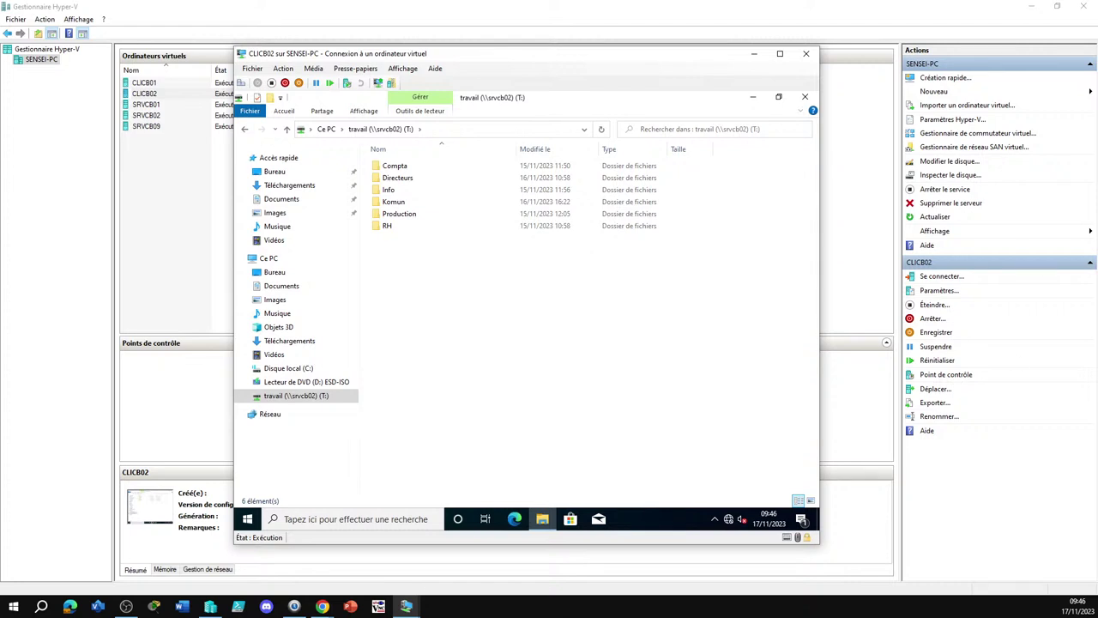
{"action": "key", "text": "alt+Tab"}
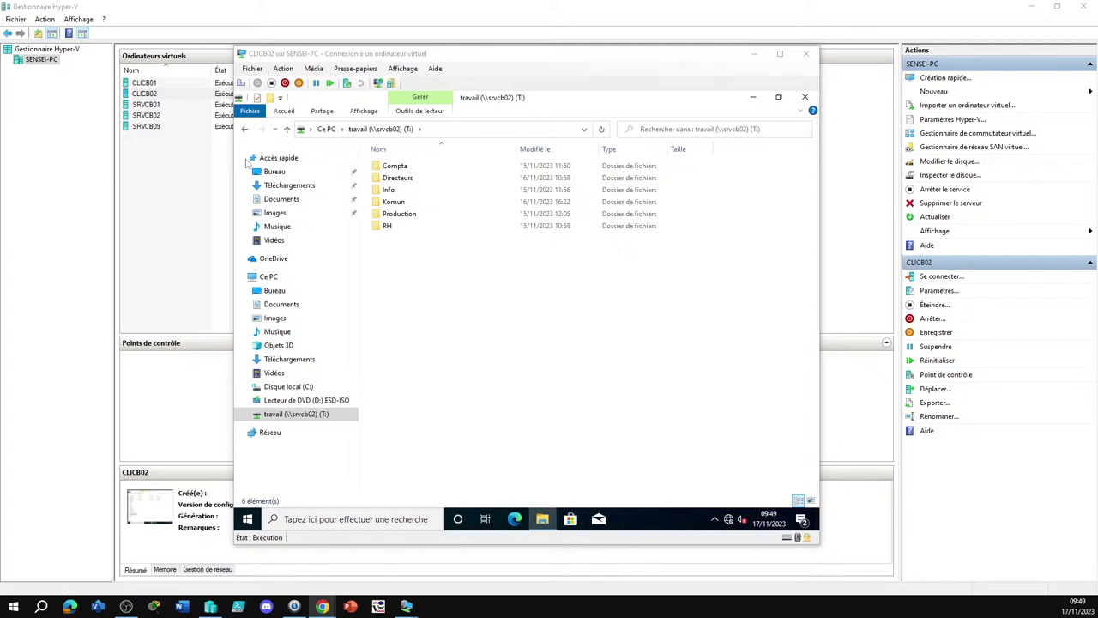
{"action": "left_click", "coordinate": [153, 110]}
Open the SRVCB01 console and show the Service Production group's properties from the Groupes unit
{"action": "double_click", "coordinate": [151, 105]}
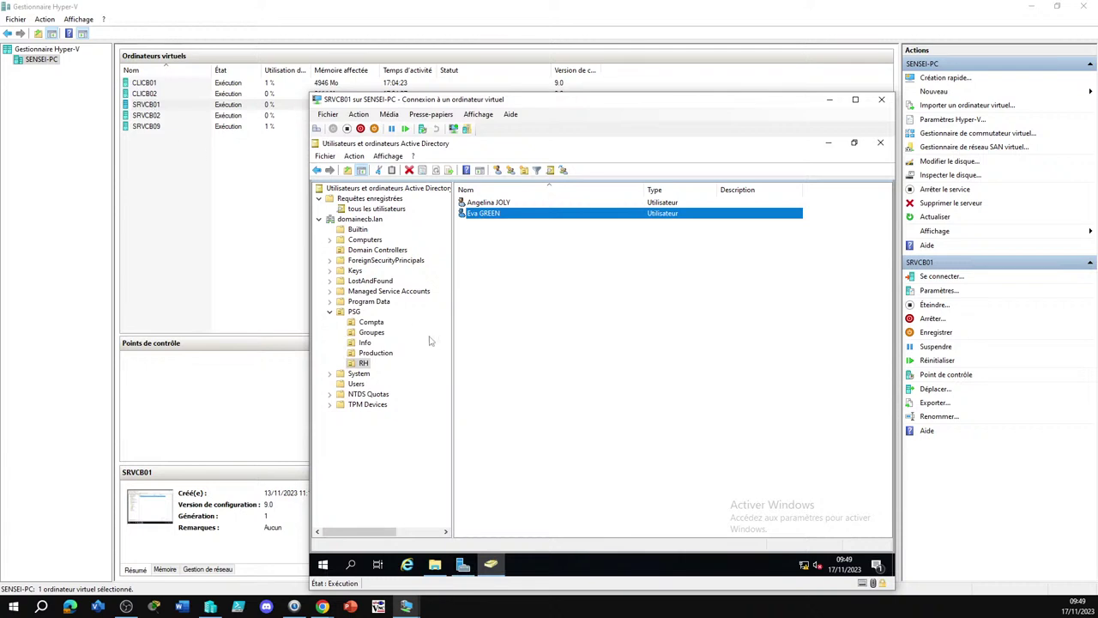
{"action": "left_click", "coordinate": [369, 333]}
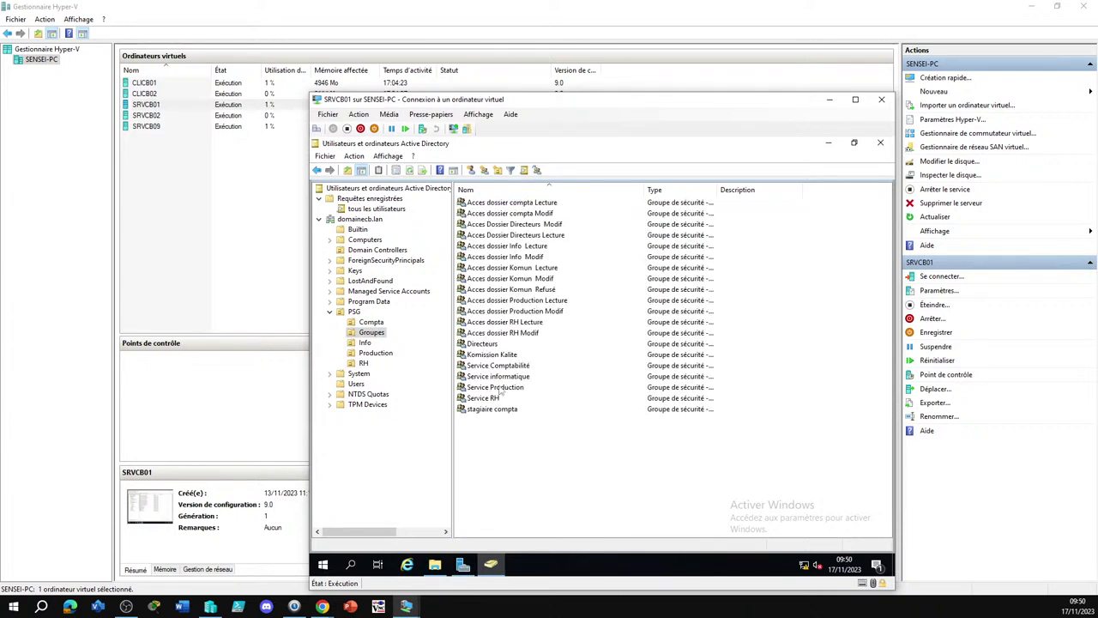
{"action": "right_click", "coordinate": [499, 387]}
{"action": "left_click", "coordinate": [534, 492]}
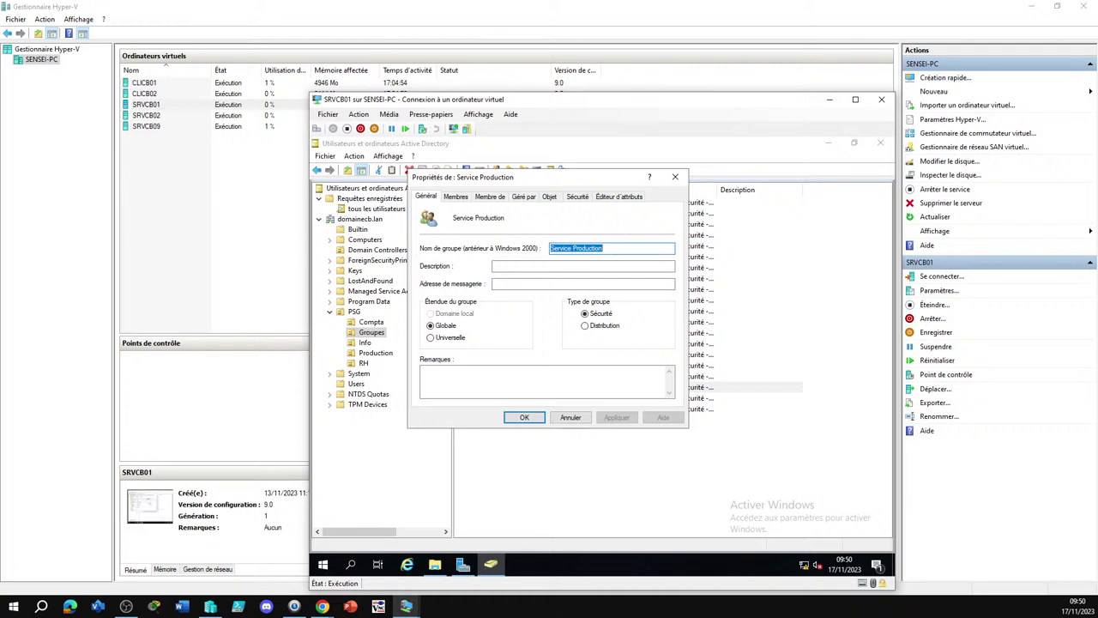
{"action": "key", "text": "alt+Tab"}
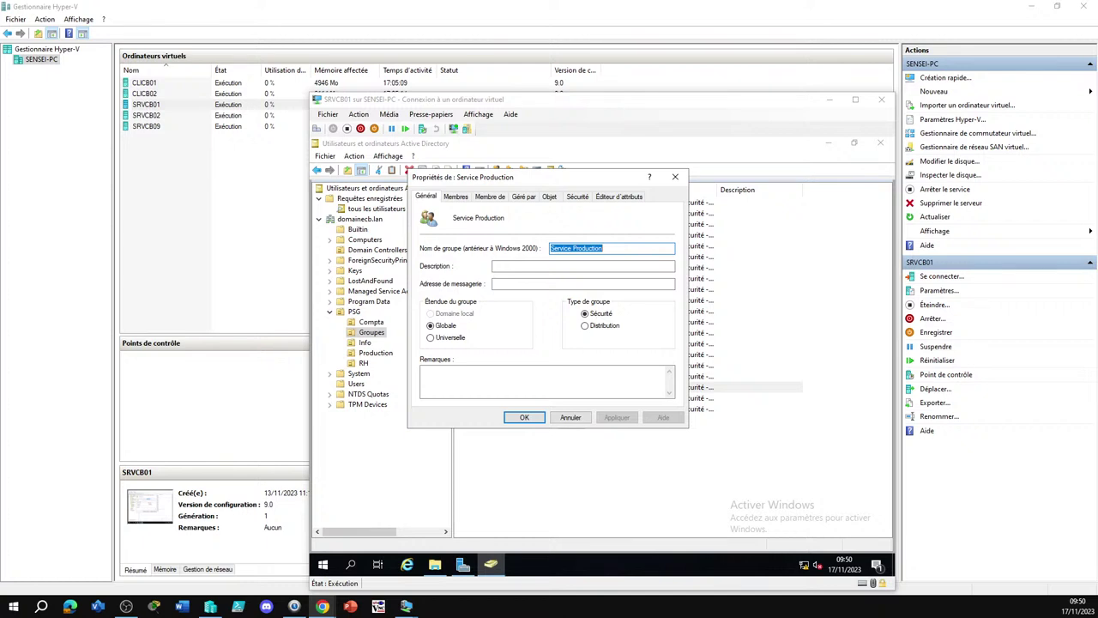
Cancel the group dialog and open shared properties for all four Compta users
{"action": "left_click", "coordinate": [575, 418]}
{"action": "left_click", "coordinate": [571, 418]}
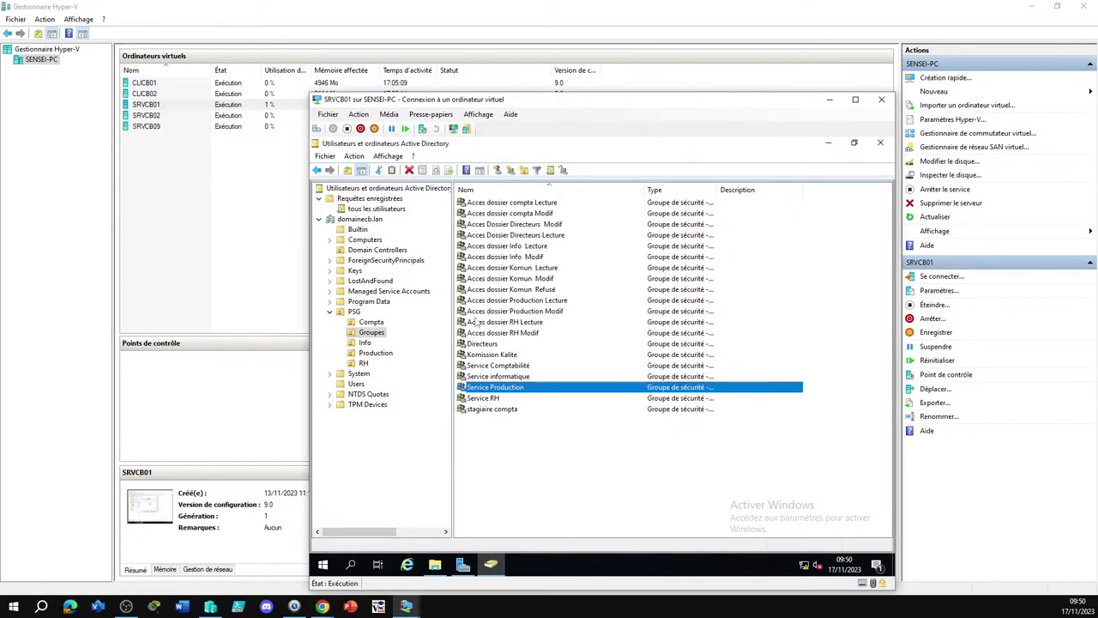
{"action": "left_click", "coordinate": [365, 322]}
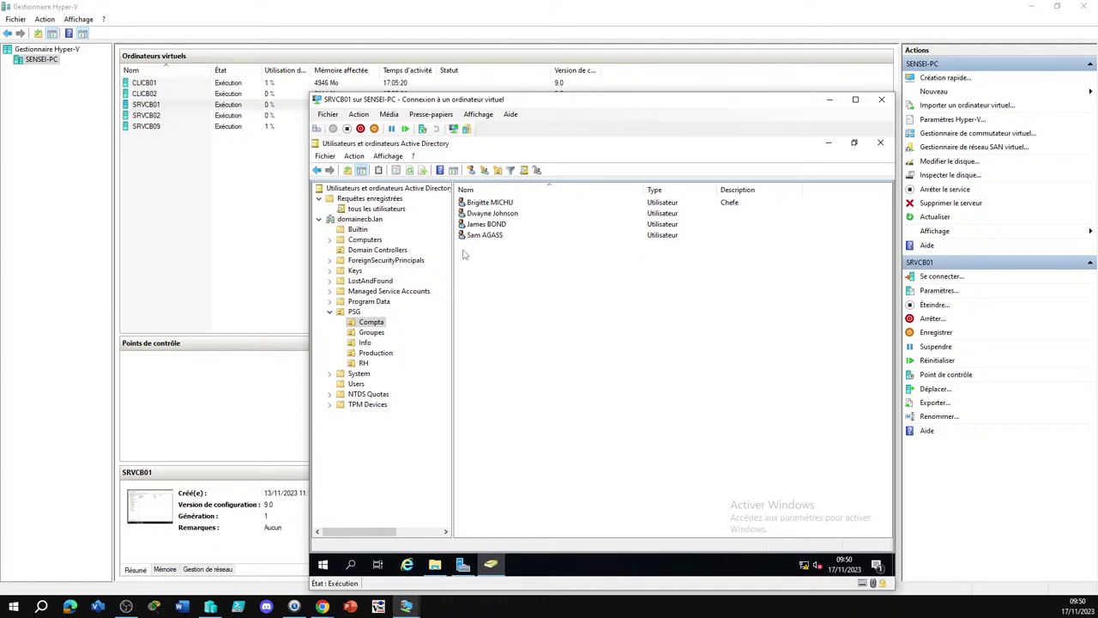
{"action": "key", "text": "ctrl+a"}
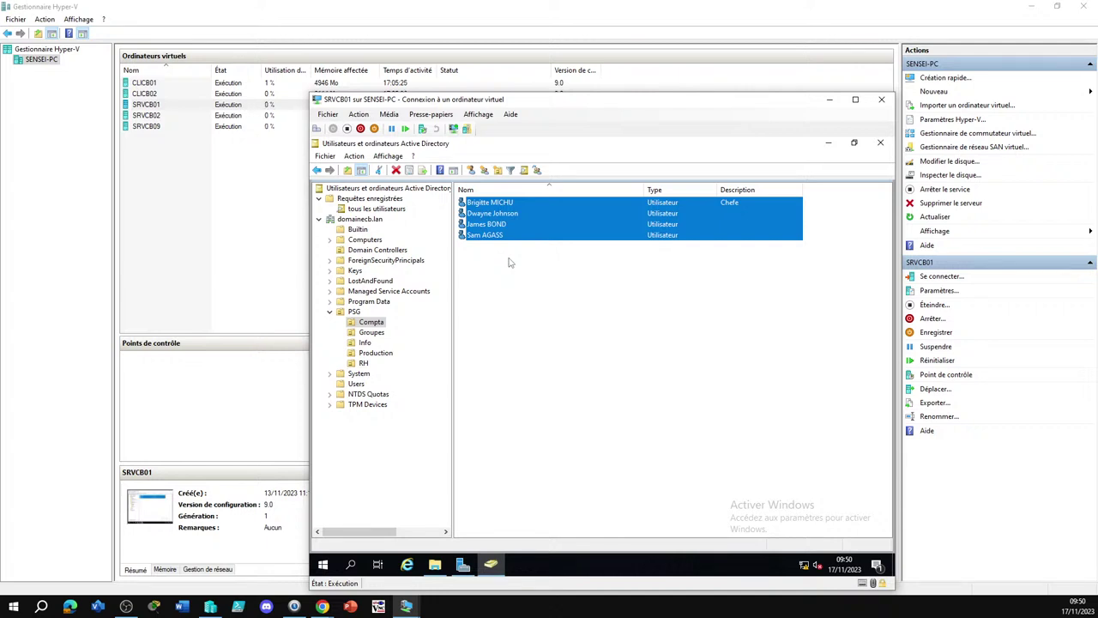
{"action": "right_click", "coordinate": [512, 211]}
{"action": "left_click", "coordinate": [546, 343]}
On the Profil tab, set login.bat as the logon script, apply it, then select the last Compta user
{"action": "left_click", "coordinate": [509, 198]}
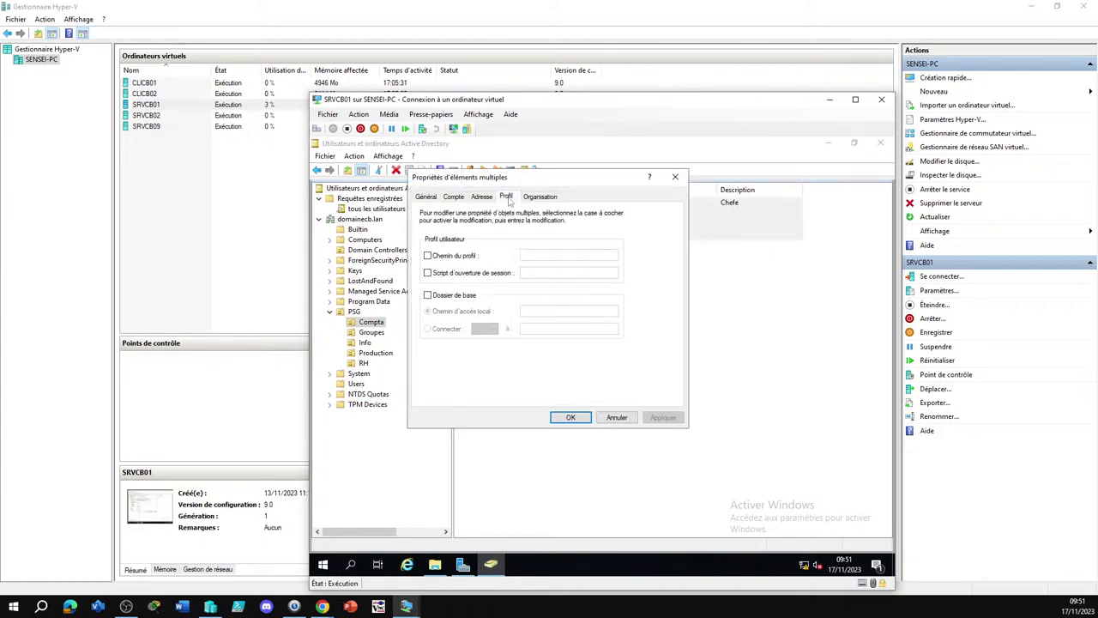
{"action": "left_click_drag", "start_coordinate": [512, 177], "coordinate": [616, 200]}
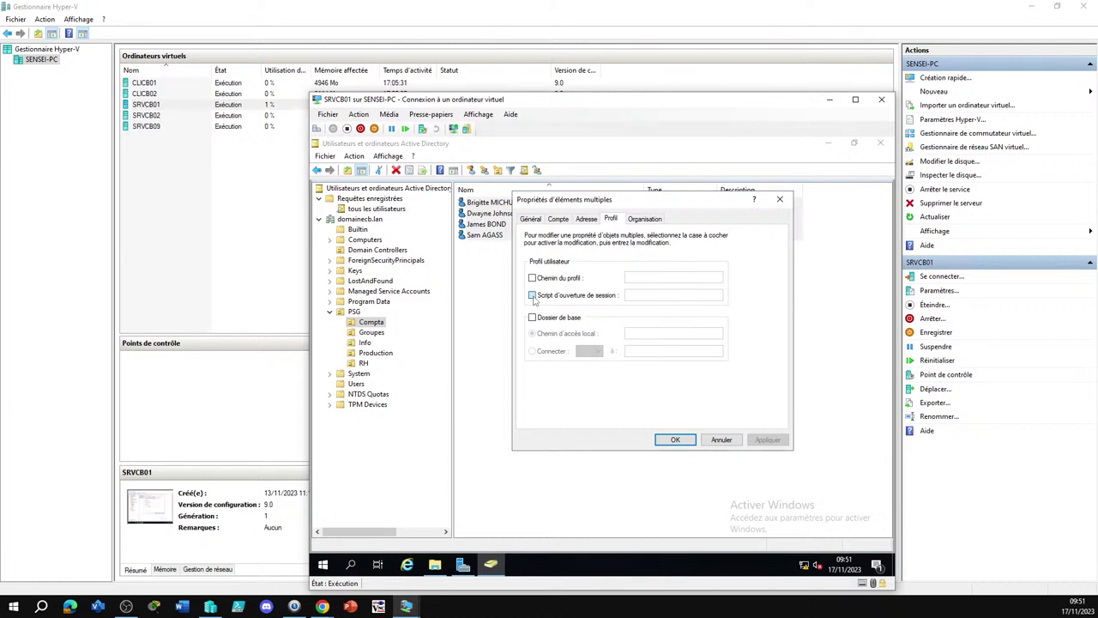
{"action": "left_click", "coordinate": [532, 295]}
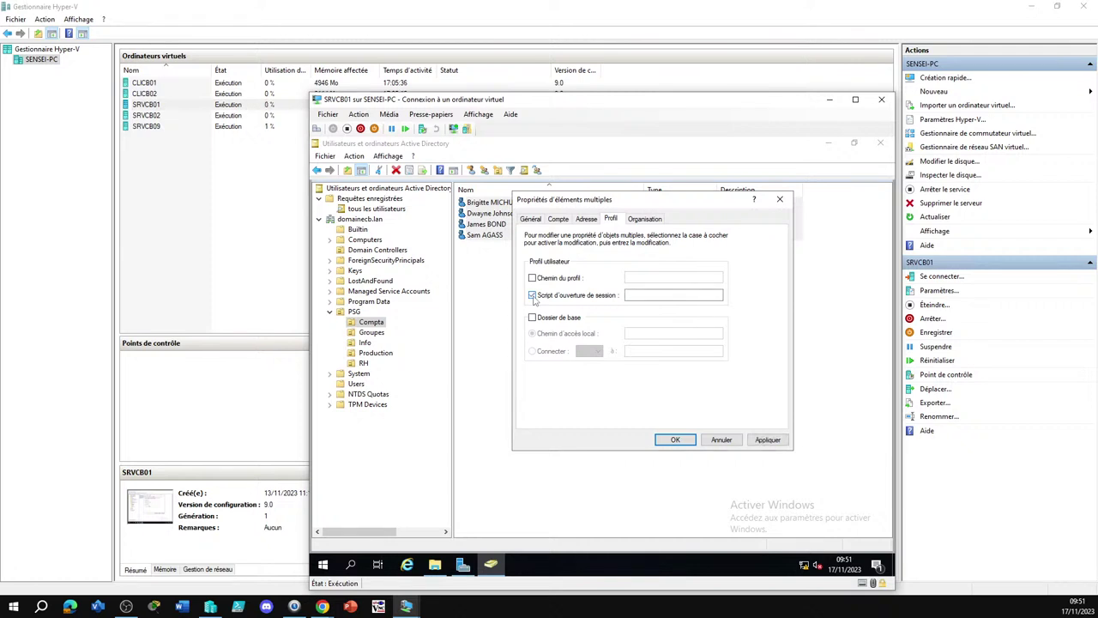
{"action": "left_click", "coordinate": [632, 297]}
{"action": "type", "text": "login.bat"}
{"action": "left_click", "coordinate": [674, 439]}
{"action": "left_click", "coordinate": [566, 334]}
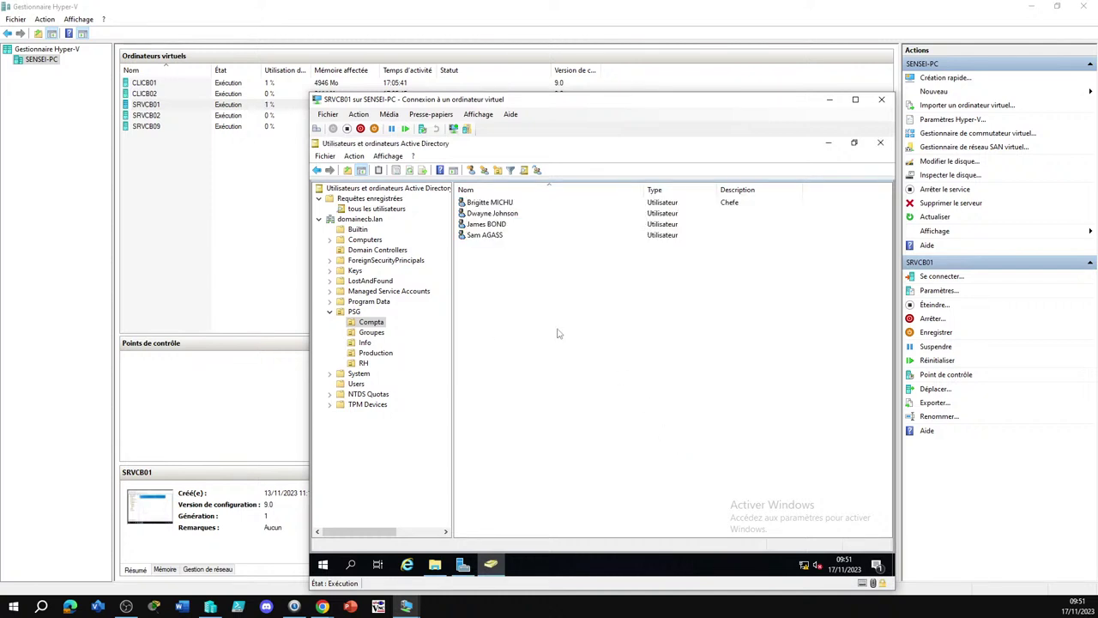
{"action": "left_click", "coordinate": [489, 235]}
{"action": "double_click", "coordinate": [515, 235]}
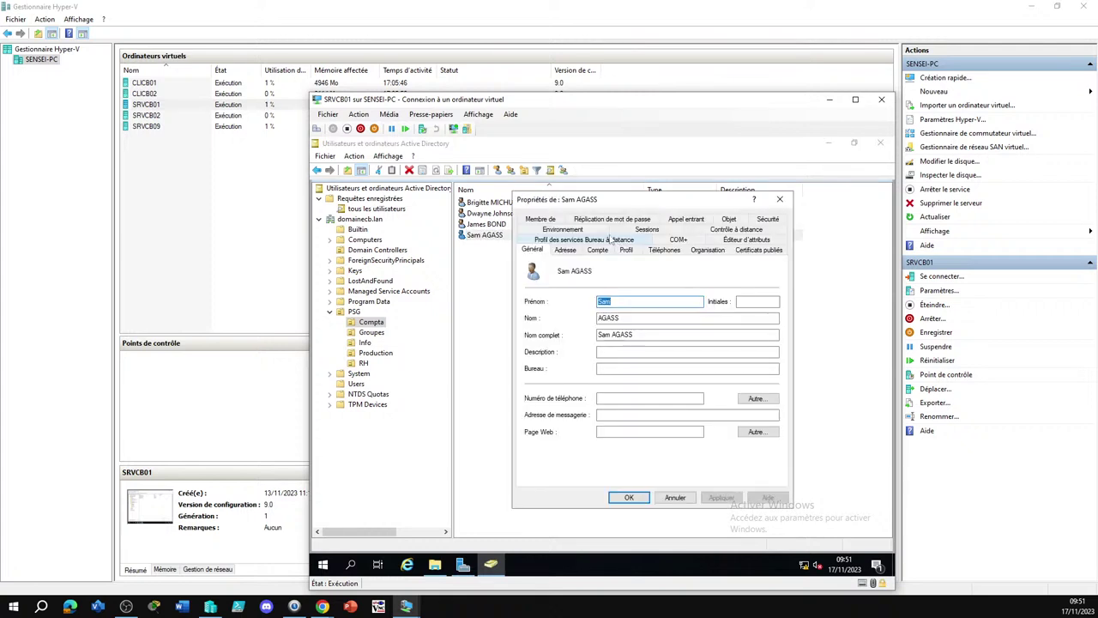
{"action": "left_click", "coordinate": [628, 250]}
{"action": "key", "text": "Escape"}
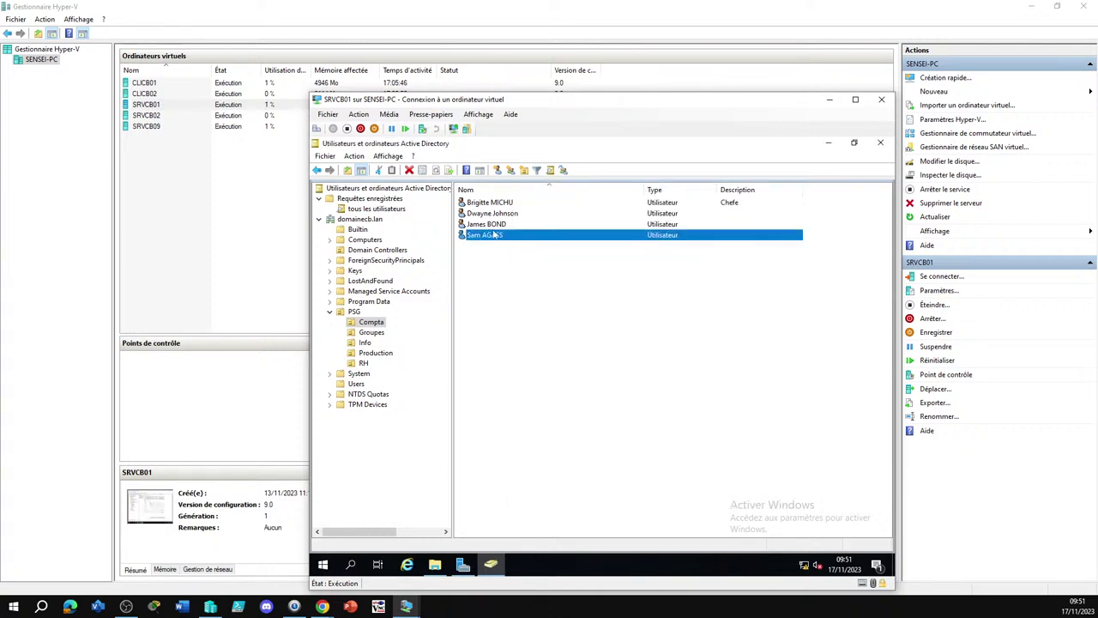
{"action": "double_click", "coordinate": [486, 224]}
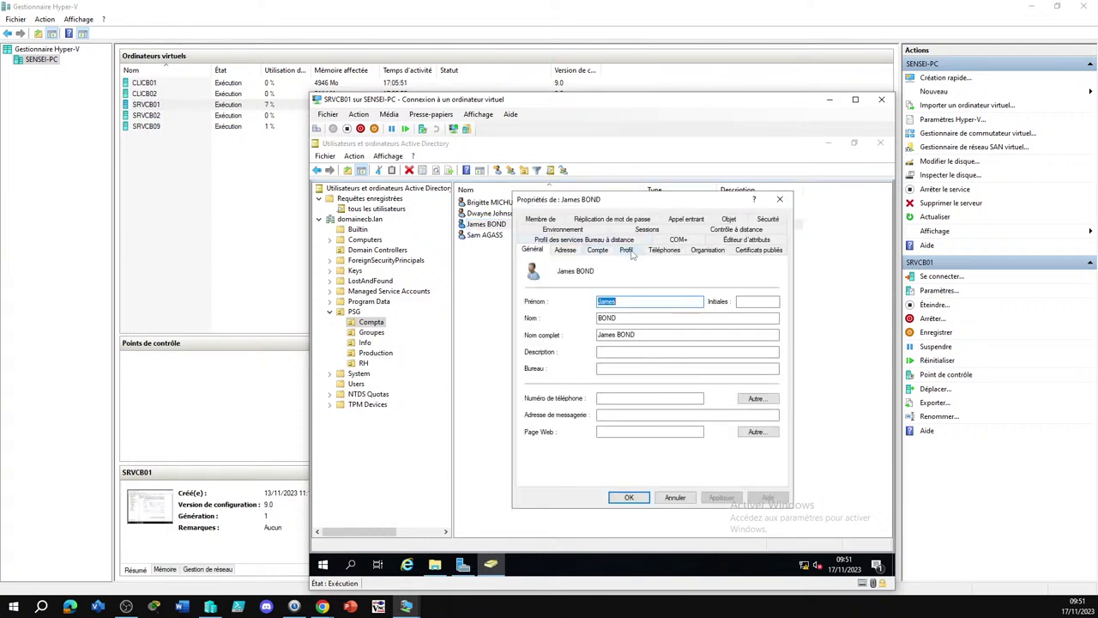
{"action": "left_click", "coordinate": [627, 249]}
{"action": "key", "text": "Escape"}
{"action": "double_click", "coordinate": [505, 214]}
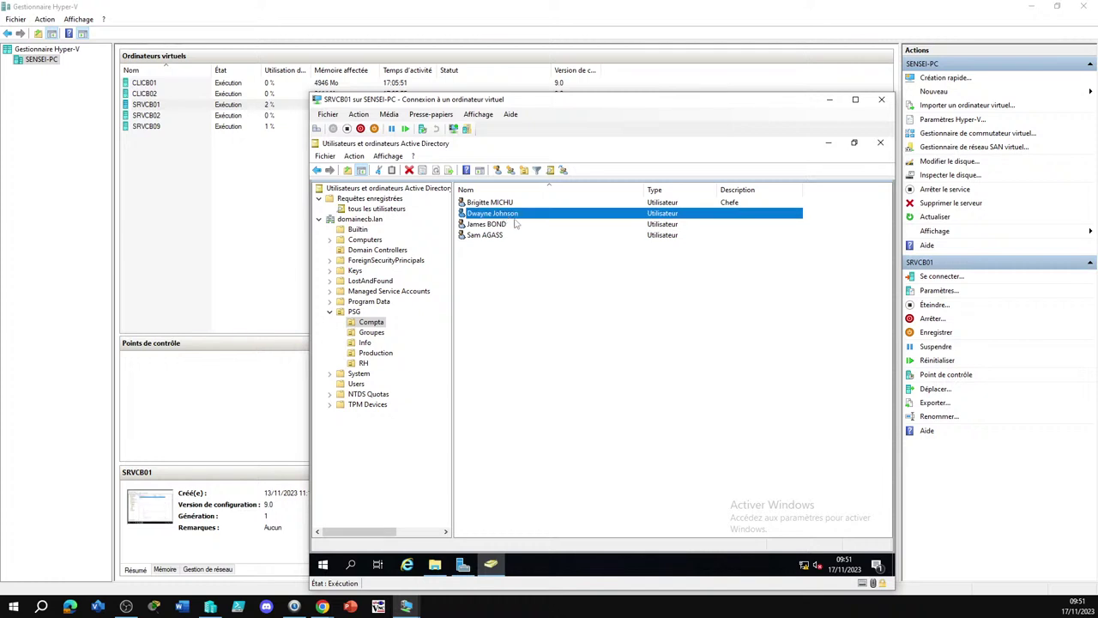
{"action": "left_click", "coordinate": [627, 250]}
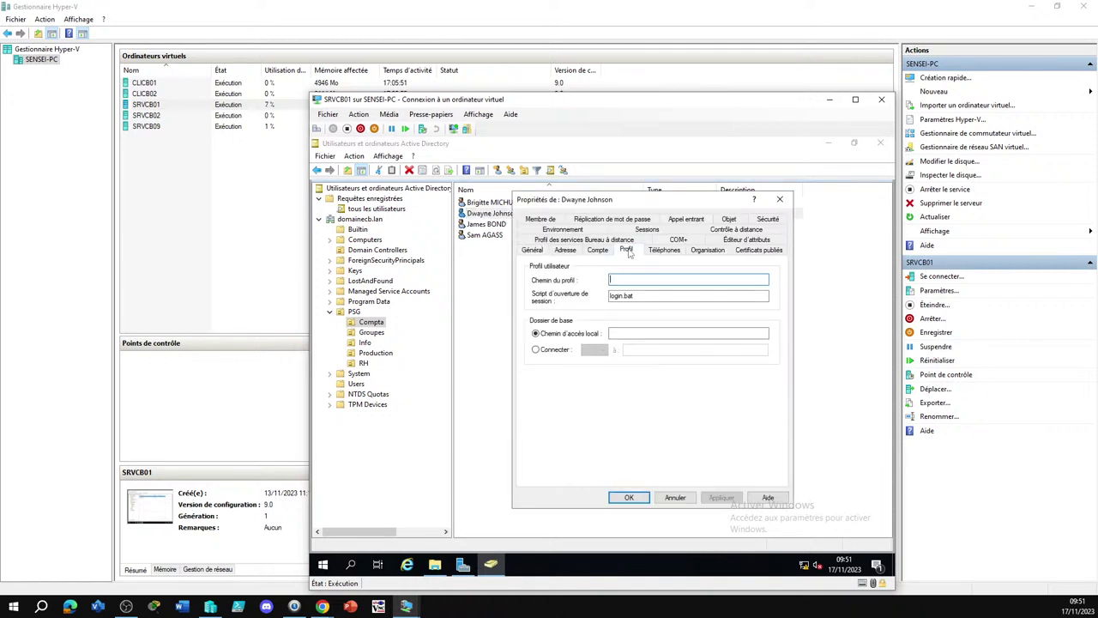
{"action": "key", "text": "Escape"}
{"action": "left_click", "coordinate": [590, 330]}
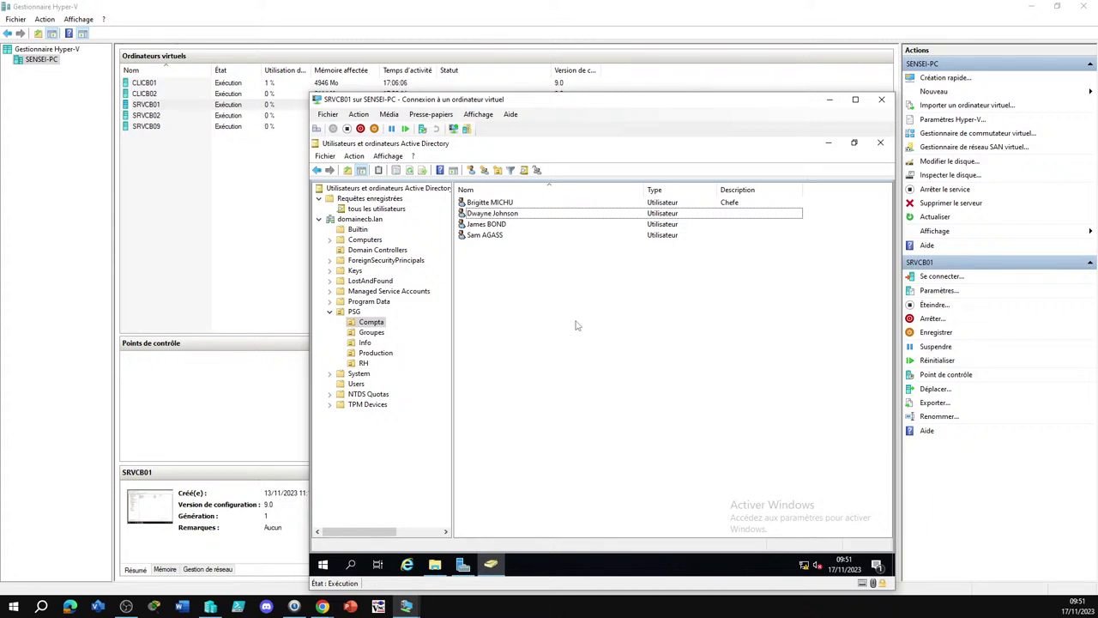
{"action": "key", "text": "ctrl+a"}
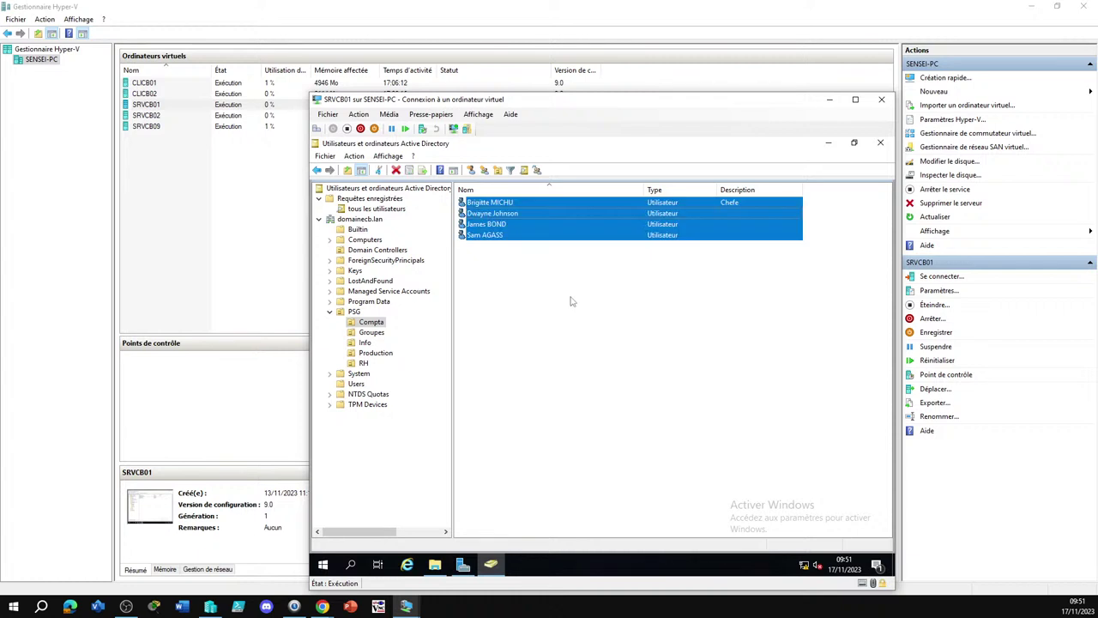
Review the four Compta users' shared Compte, Adresse, Profil and Organisation settings without changes
{"action": "right_click", "coordinate": [495, 218]}
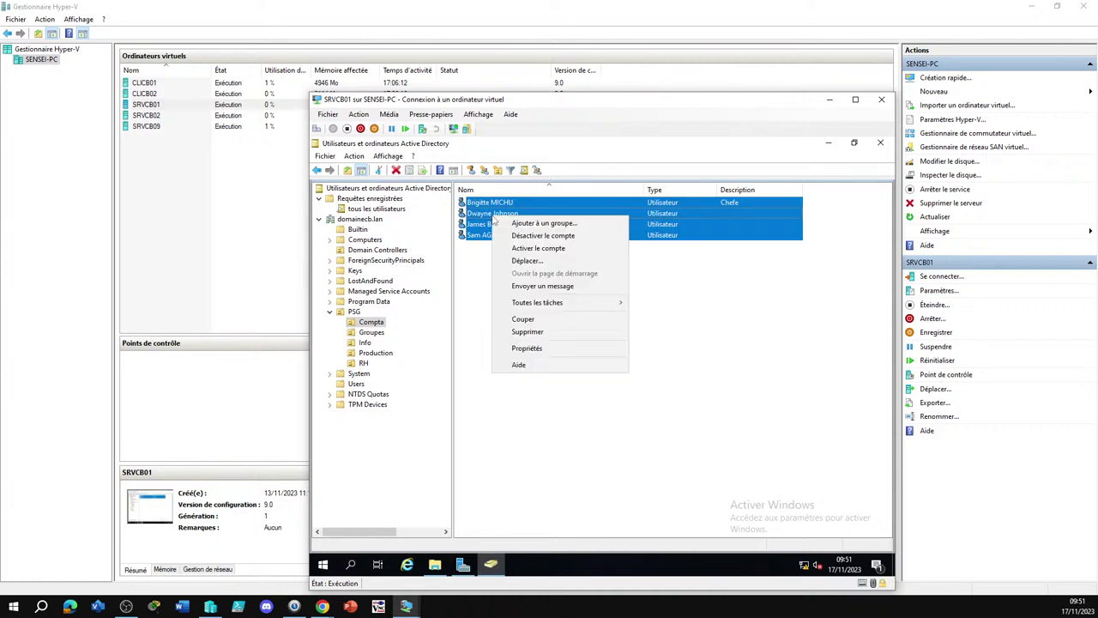
{"action": "left_click", "coordinate": [532, 348]}
{"action": "left_click", "coordinate": [558, 218]}
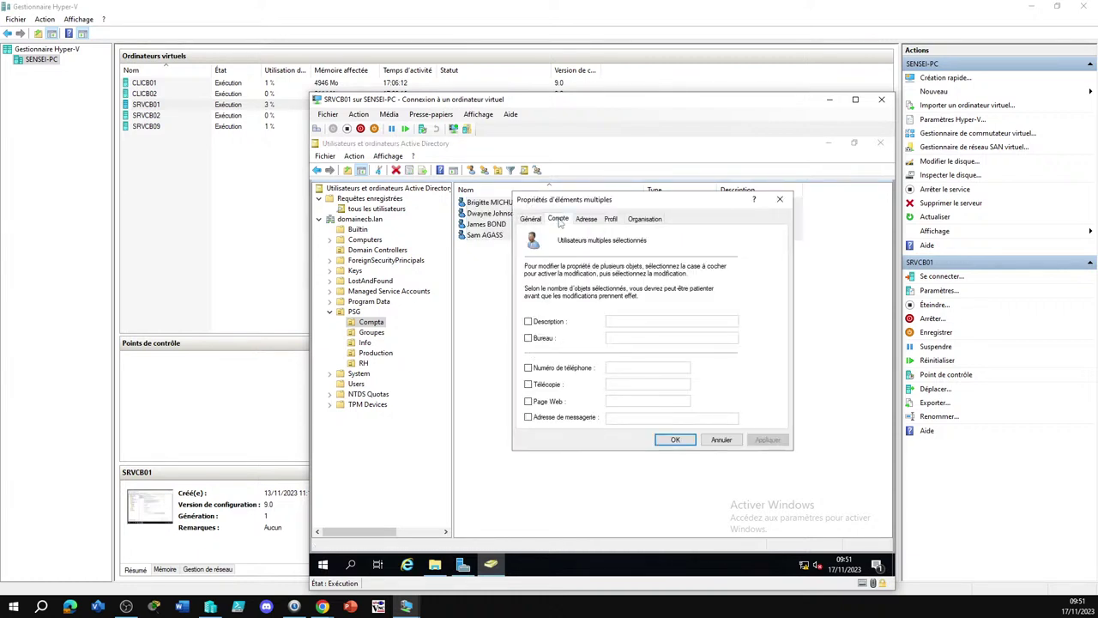
{"action": "left_click", "coordinate": [587, 218]}
{"action": "left_click", "coordinate": [610, 219]}
{"action": "left_click", "coordinate": [644, 219]}
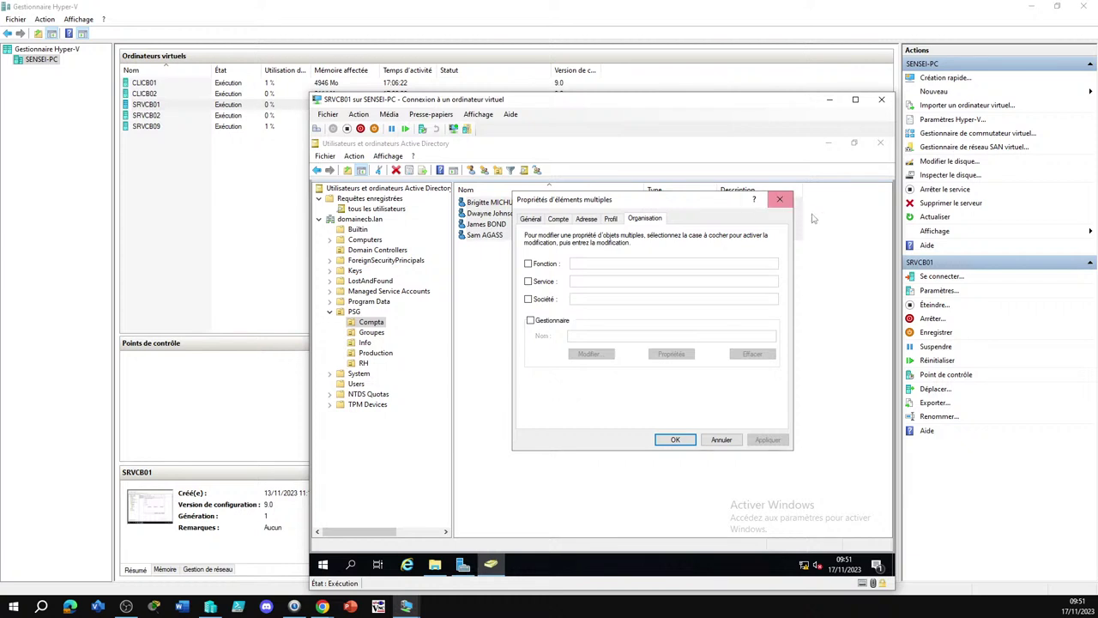
{"action": "left_click", "coordinate": [779, 199]}
{"action": "left_click", "coordinate": [550, 264]}
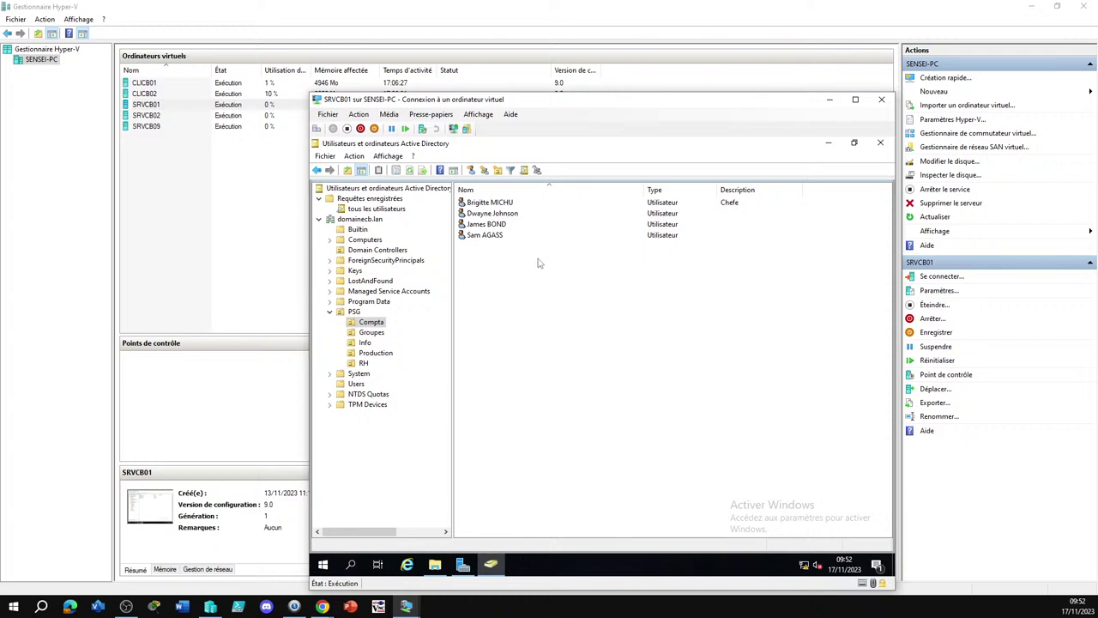
Check the first Compta user's Compte tab, then list all domain users via 'tous les utilisateurs'
{"action": "double_click", "coordinate": [479, 204]}
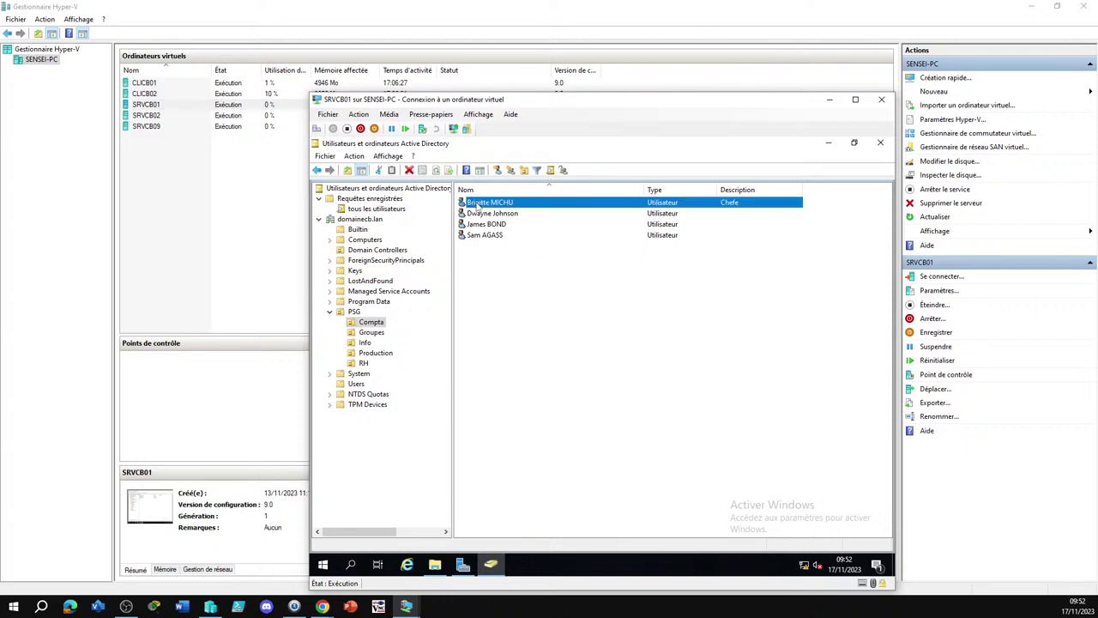
{"action": "left_click", "coordinate": [598, 249]}
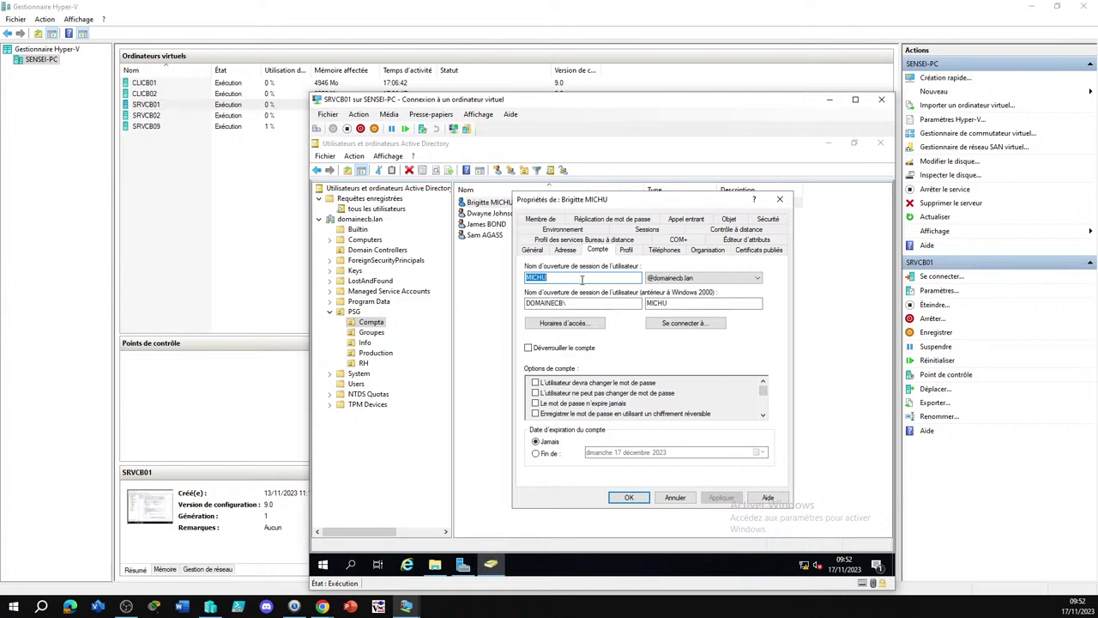
{"action": "key", "text": "Return"}
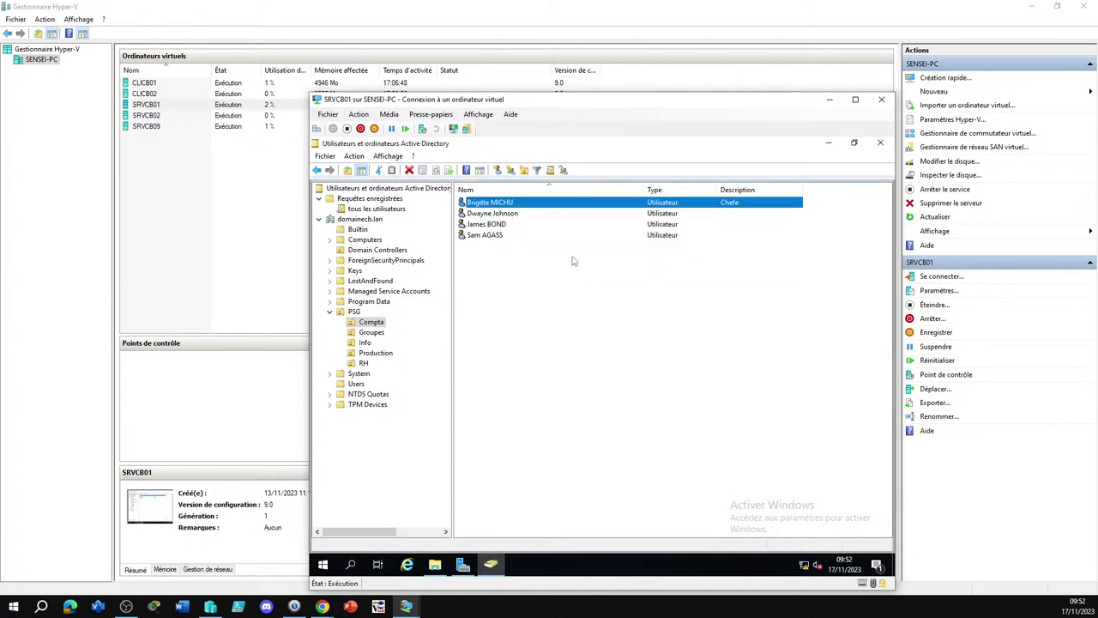
{"action": "left_click", "coordinate": [570, 308]}
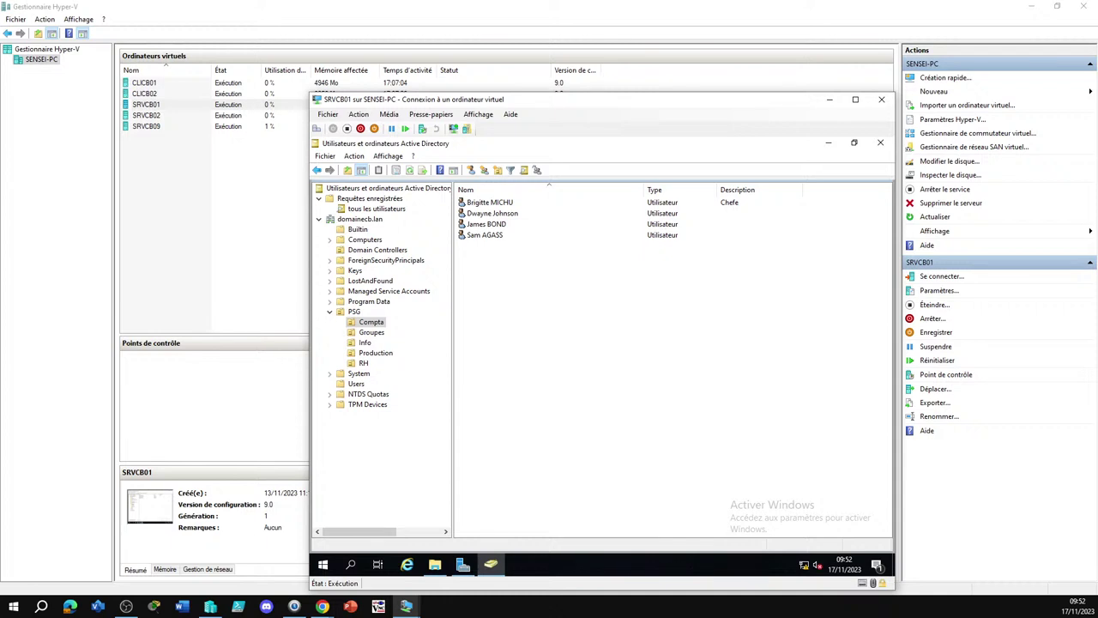
{"action": "key", "text": "alt+Tab"}
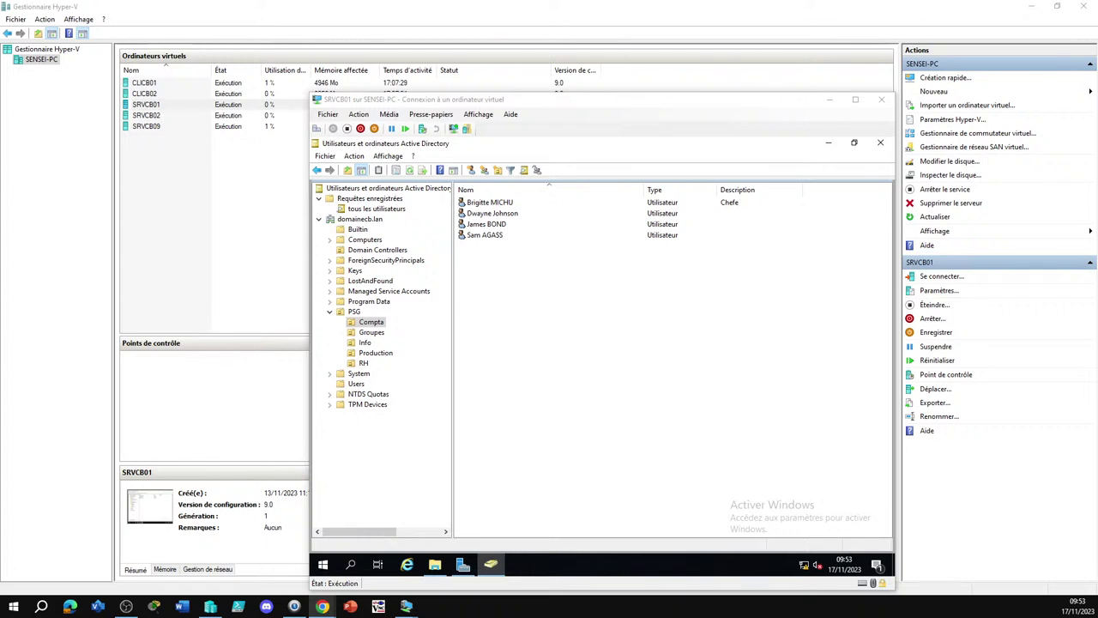
{"action": "left_click", "coordinate": [376, 210]}
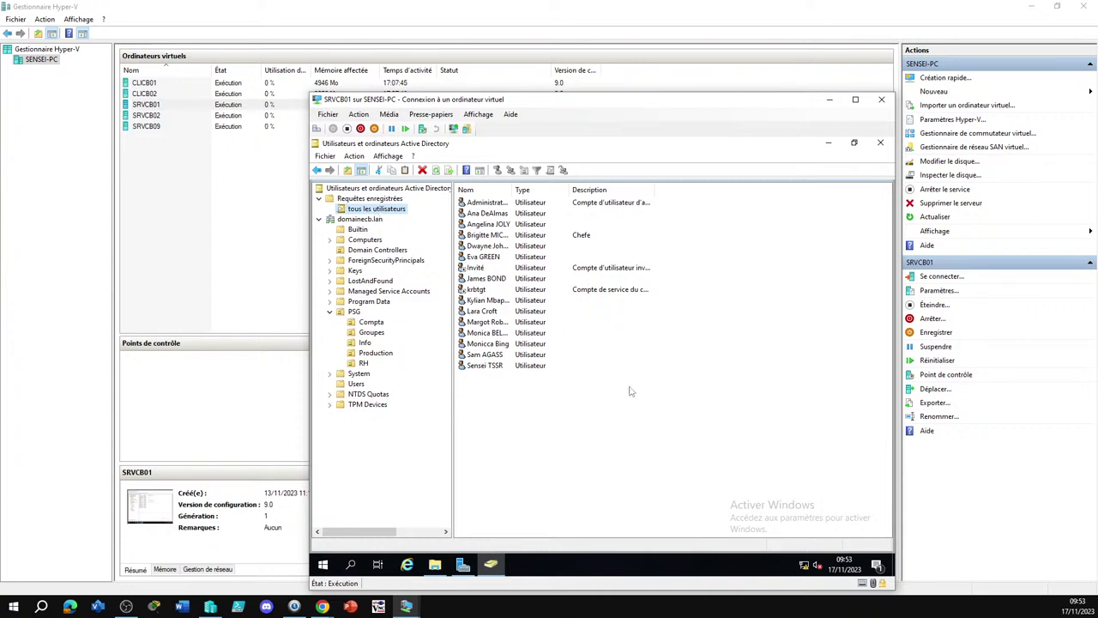
Select every listed account except krbtgt, Invité and Administrateur
{"action": "left_click", "coordinate": [672, 381]}
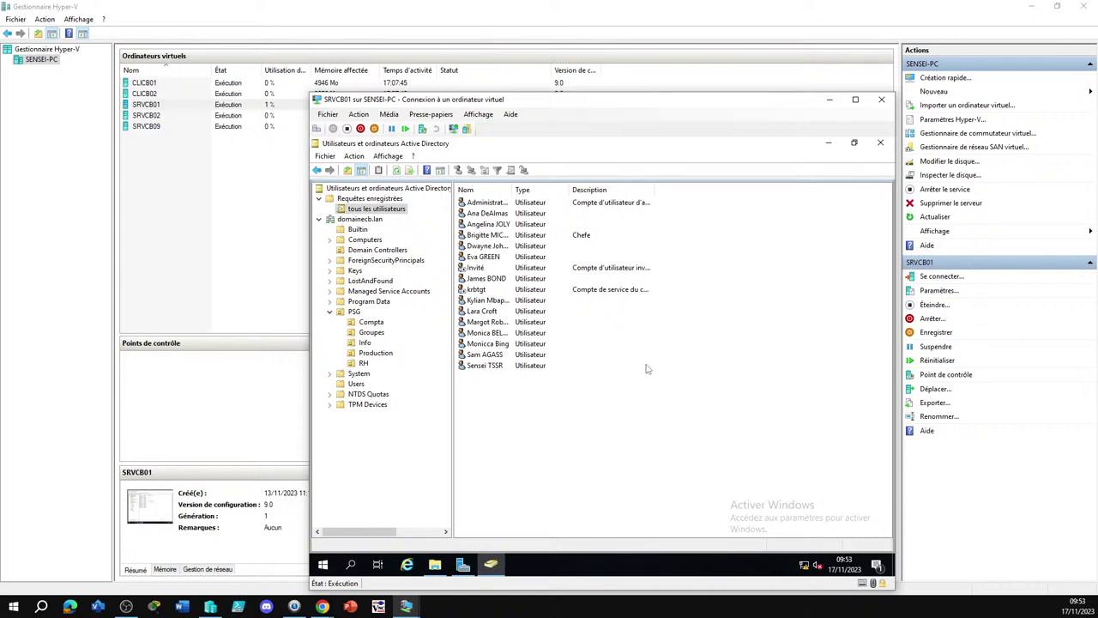
{"action": "key", "text": "ctrl+a"}
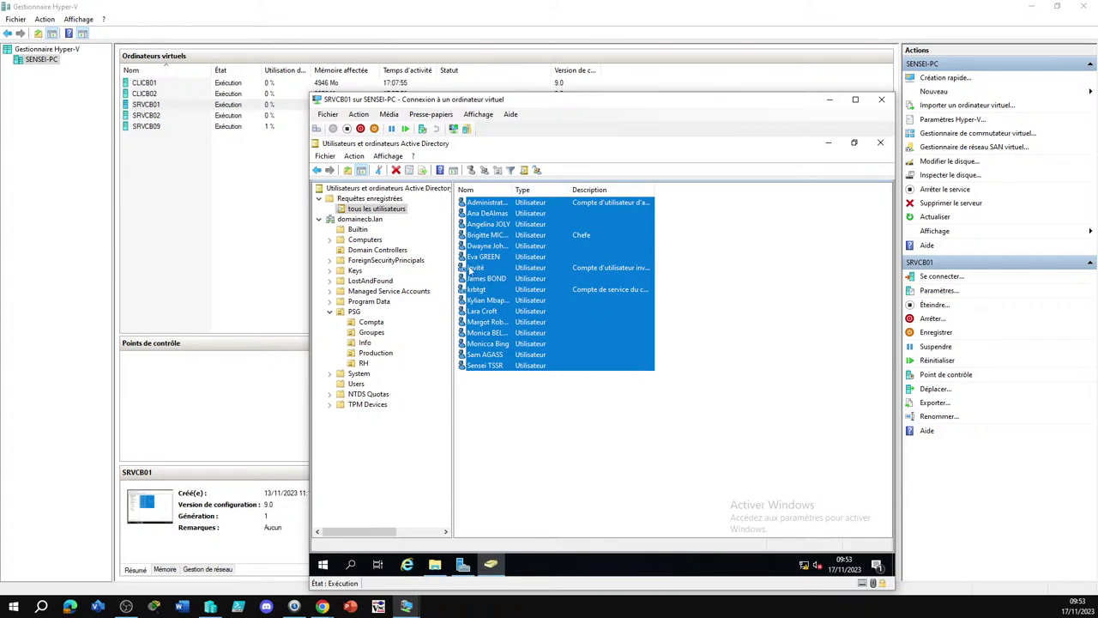
{"action": "left_click", "coordinate": [477, 295], "text": "ctrl"}
{"action": "left_click", "coordinate": [480, 268], "text": "ctrl"}
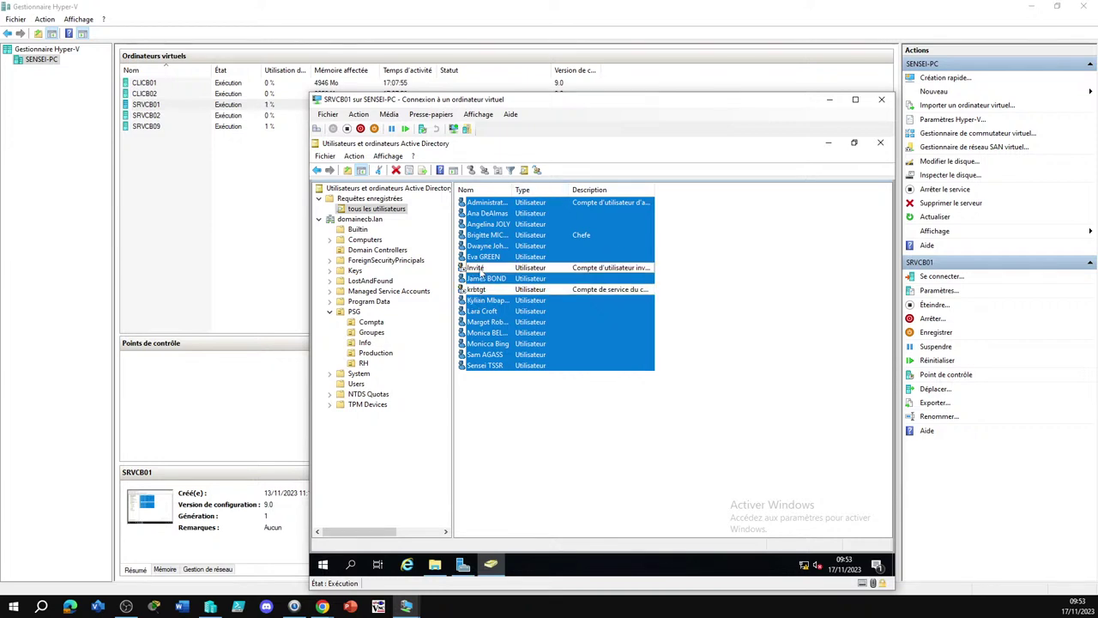
{"action": "left_click", "coordinate": [498, 203], "text": "ctrl"}
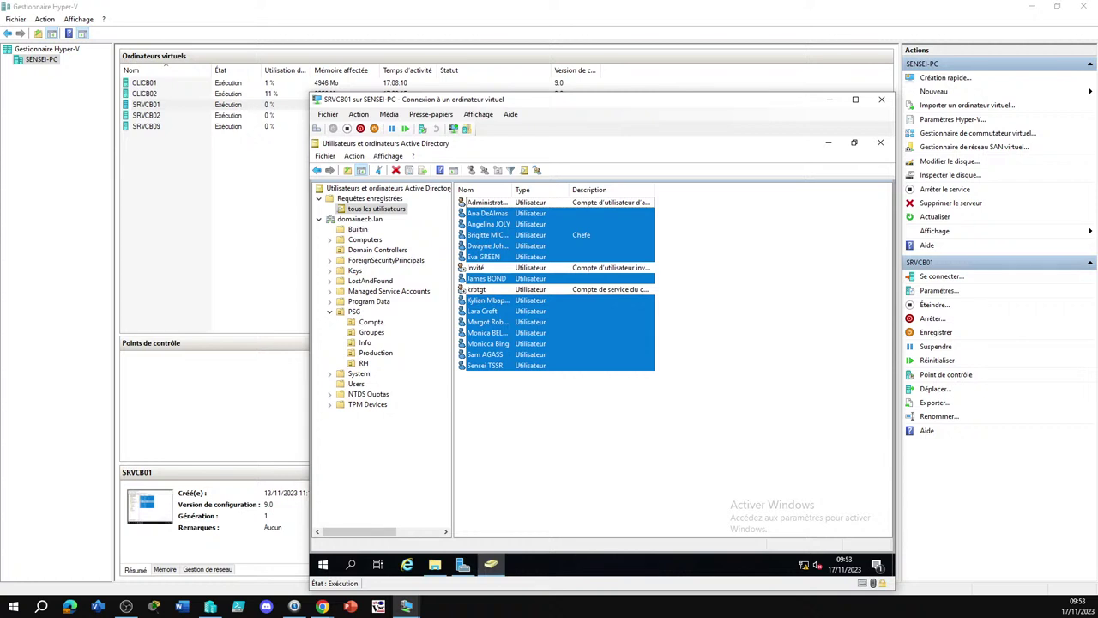
{"action": "left_click", "coordinate": [322, 607]}
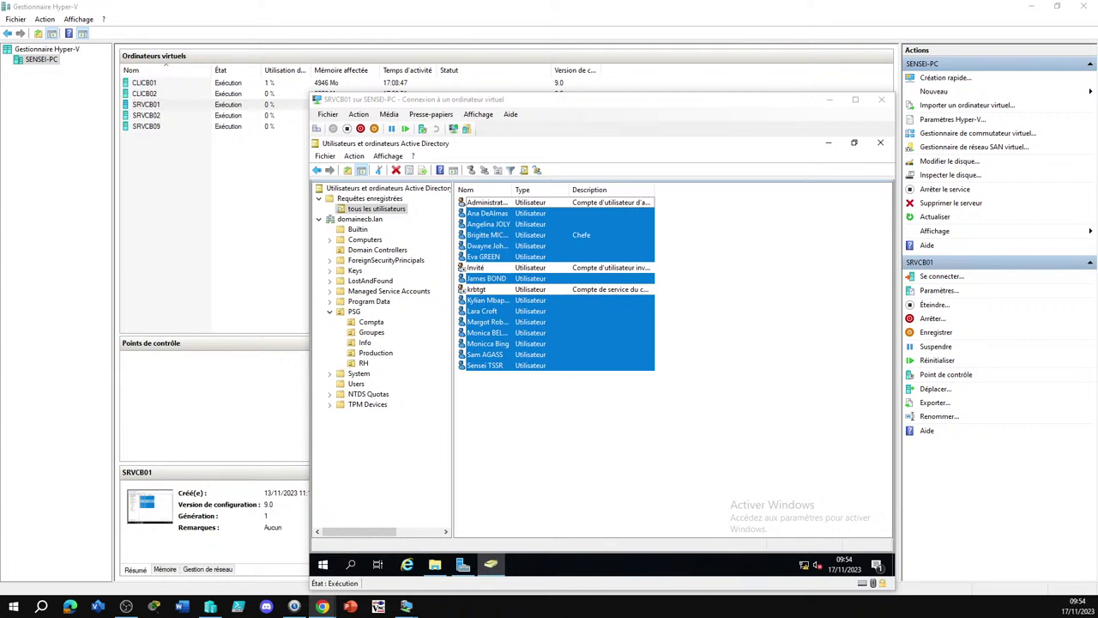
In the selected users' shared Profil settings, enable and set the logon script to login.bat
{"action": "right_click", "coordinate": [528, 243]}
{"action": "left_click", "coordinate": [579, 374]}
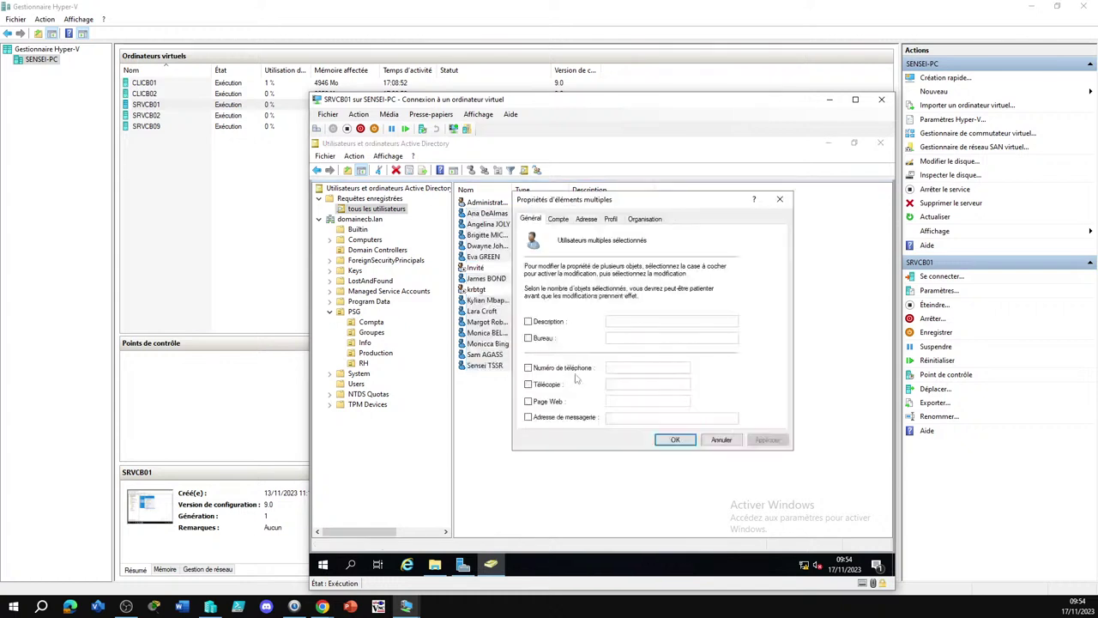
{"action": "left_click", "coordinate": [611, 218]}
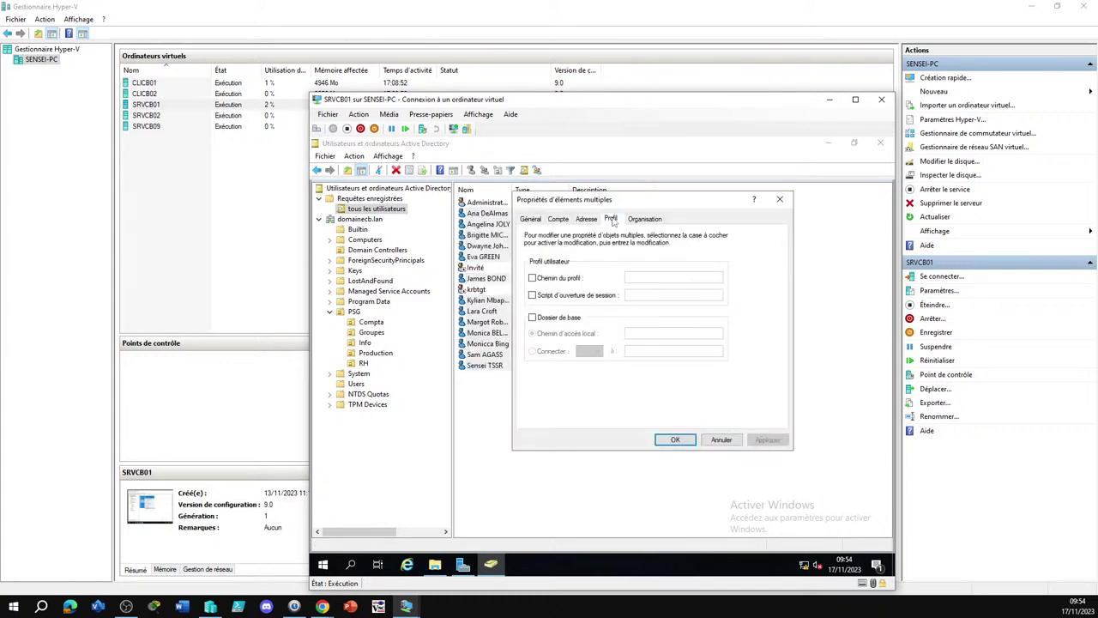
{"action": "left_click", "coordinate": [532, 295]}
{"action": "left_click", "coordinate": [635, 295]}
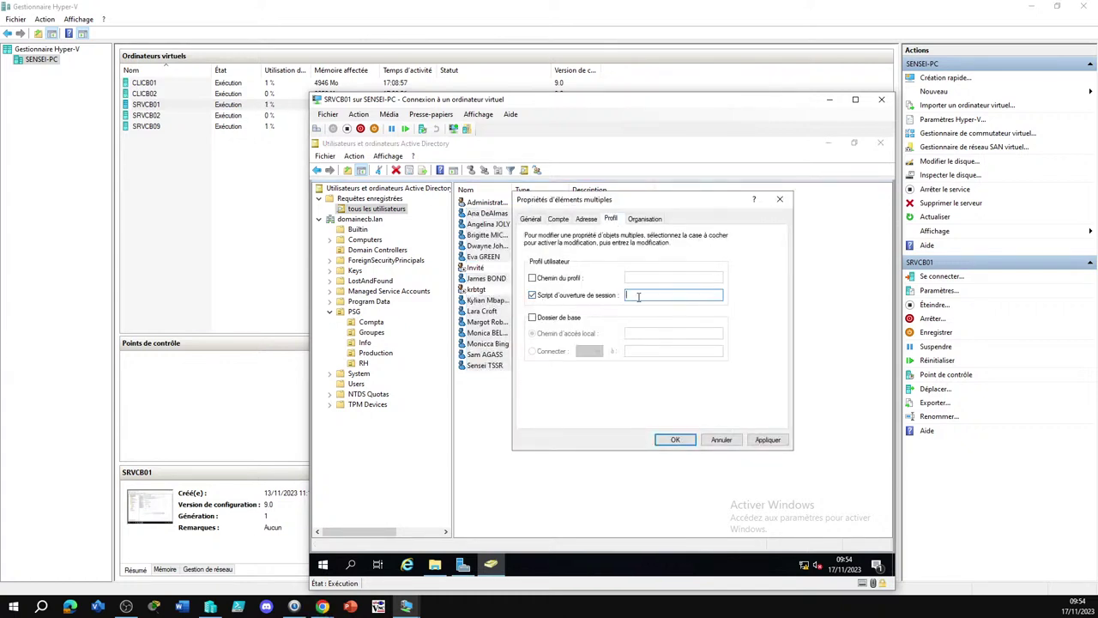
{"action": "type", "text": "logi"}
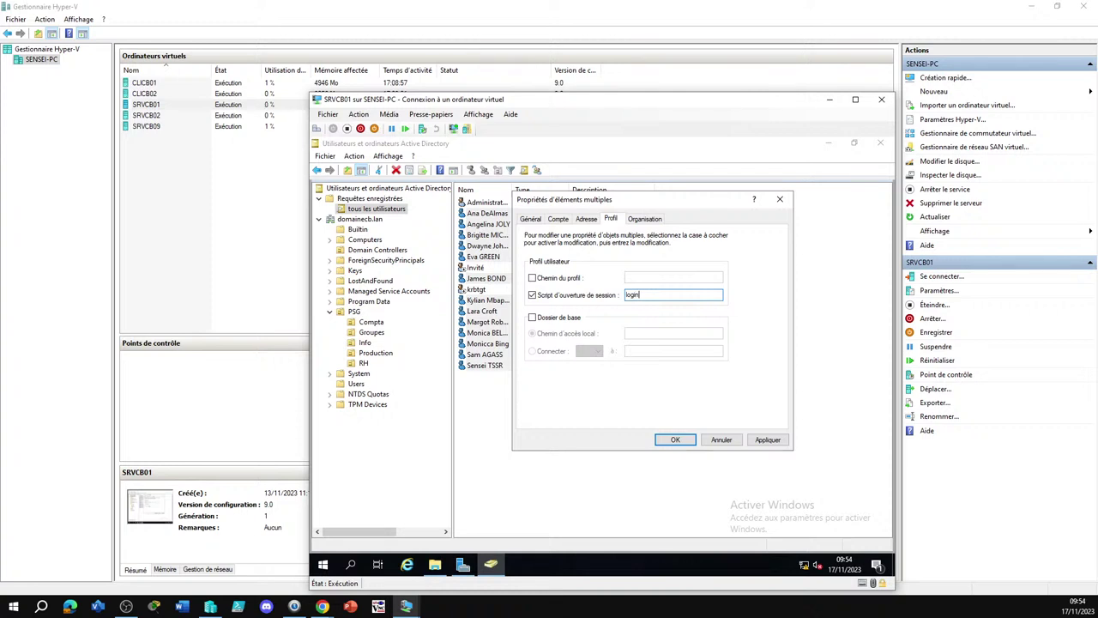
{"action": "type", "text": "n.bat"}
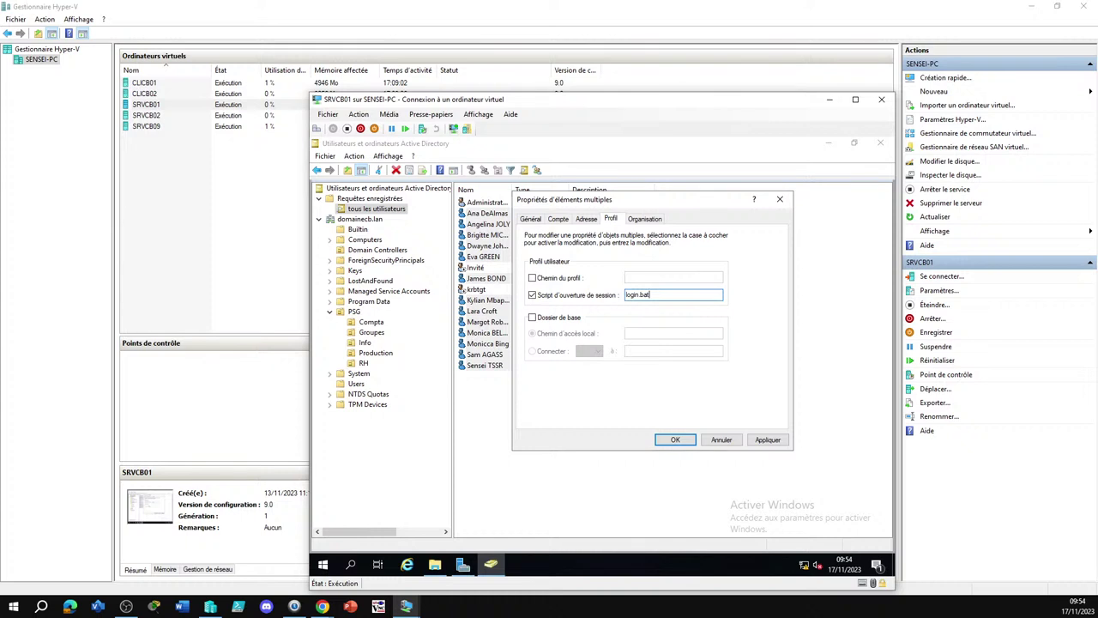
{"action": "left_click", "coordinate": [675, 439]}
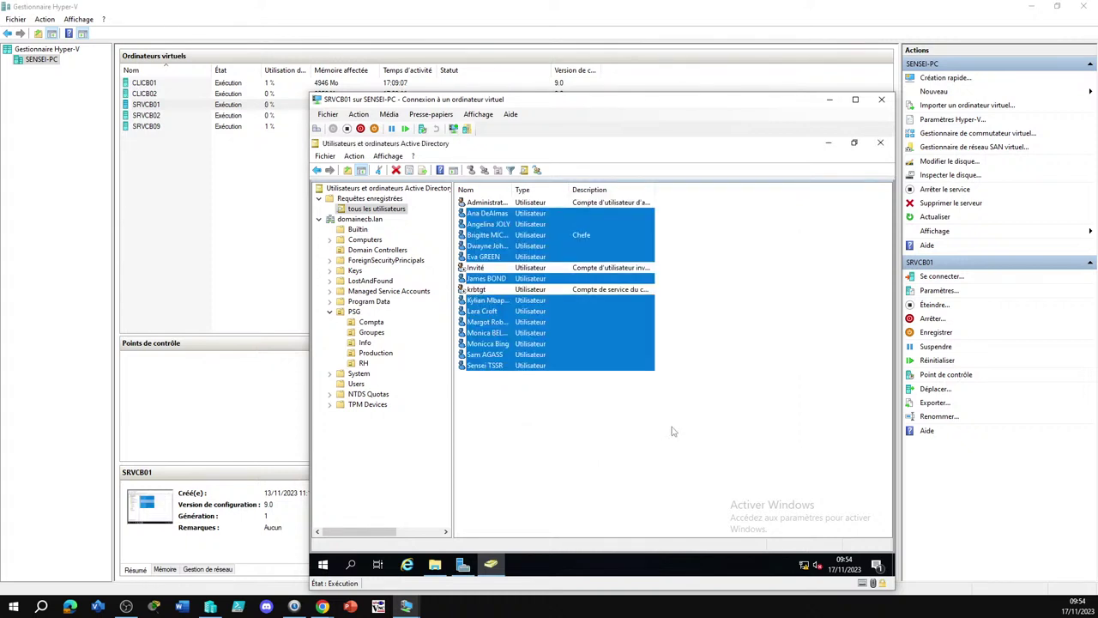
Open the RH unit and check both users' Profil tabs show the login.bat logon script
{"action": "left_click", "coordinate": [531, 432]}
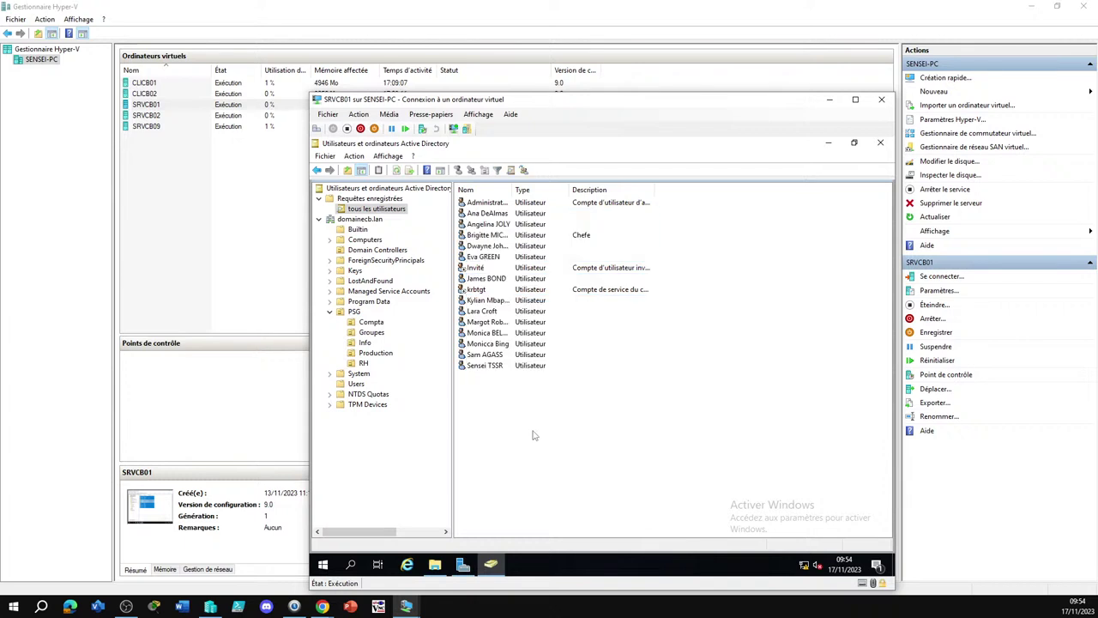
{"action": "left_click", "coordinate": [362, 363]}
{"action": "double_click", "coordinate": [485, 213]}
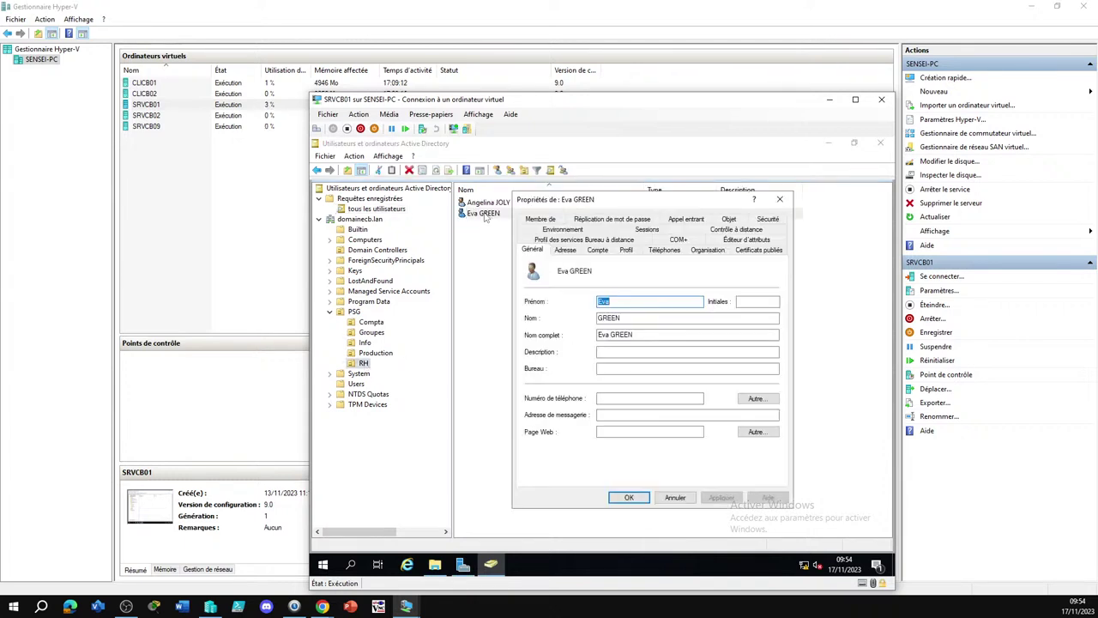
{"action": "left_click", "coordinate": [626, 249]}
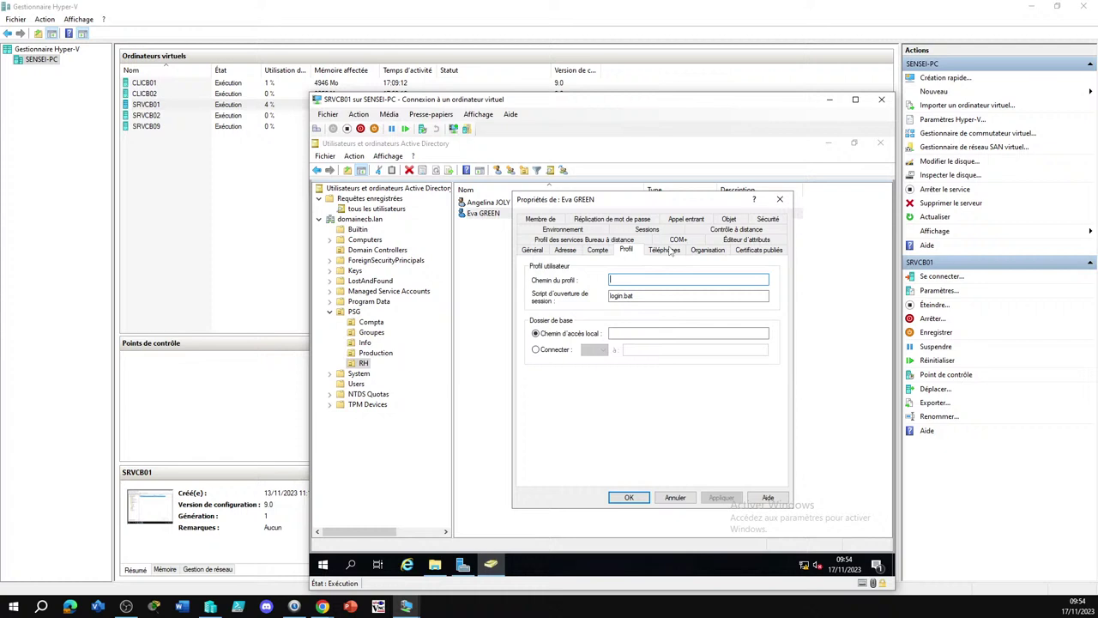
{"action": "left_click", "coordinate": [779, 199]}
{"action": "double_click", "coordinate": [487, 202]}
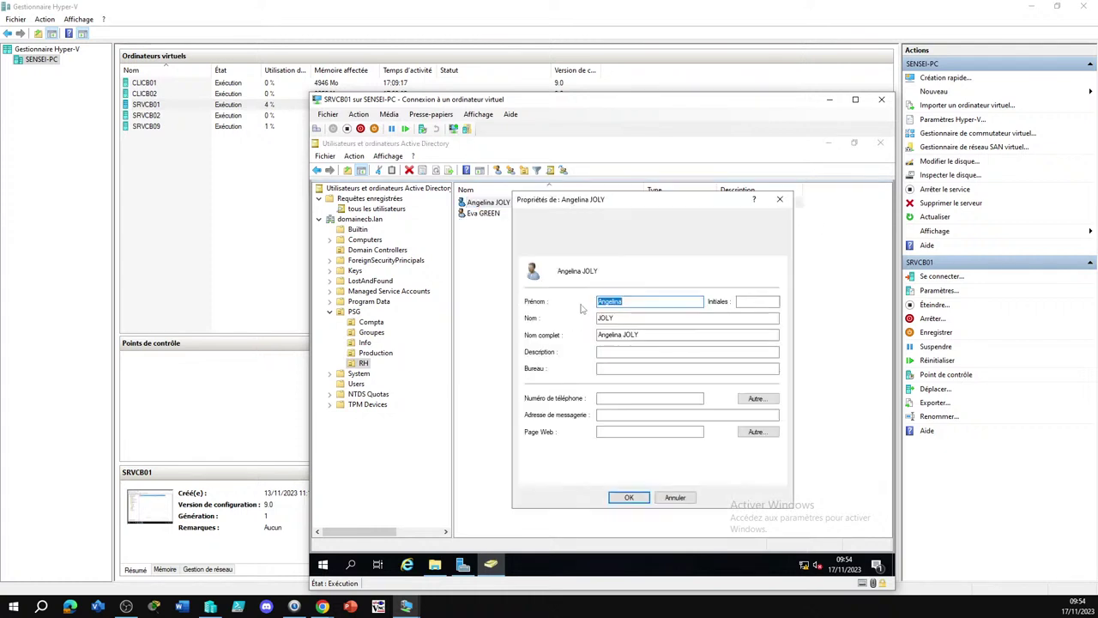
{"action": "left_click", "coordinate": [627, 249]}
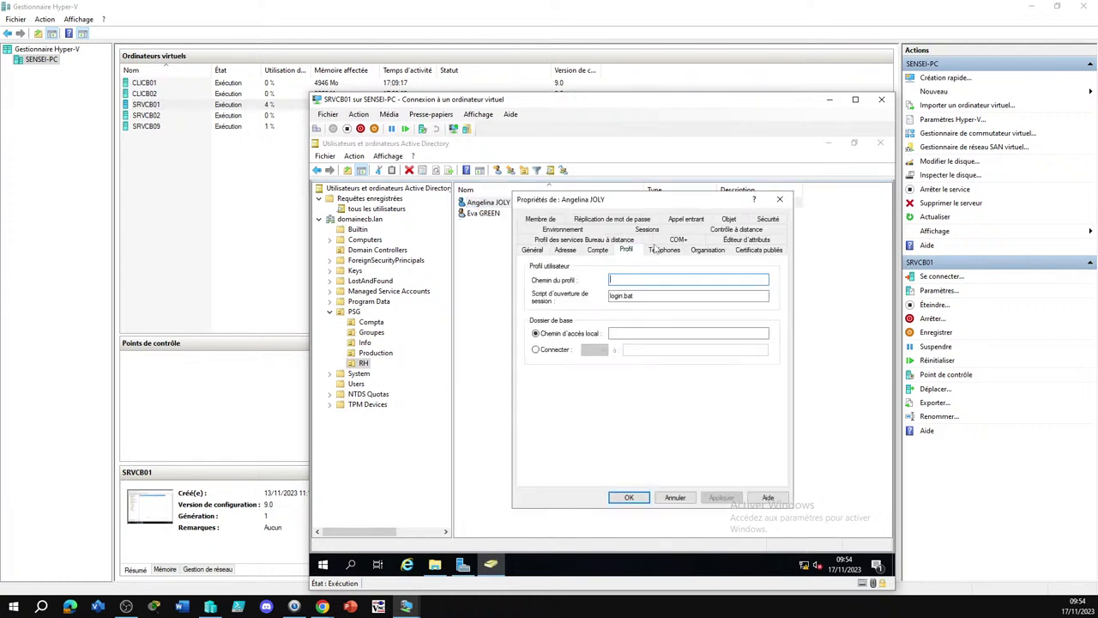
{"action": "left_click", "coordinate": [780, 201]}
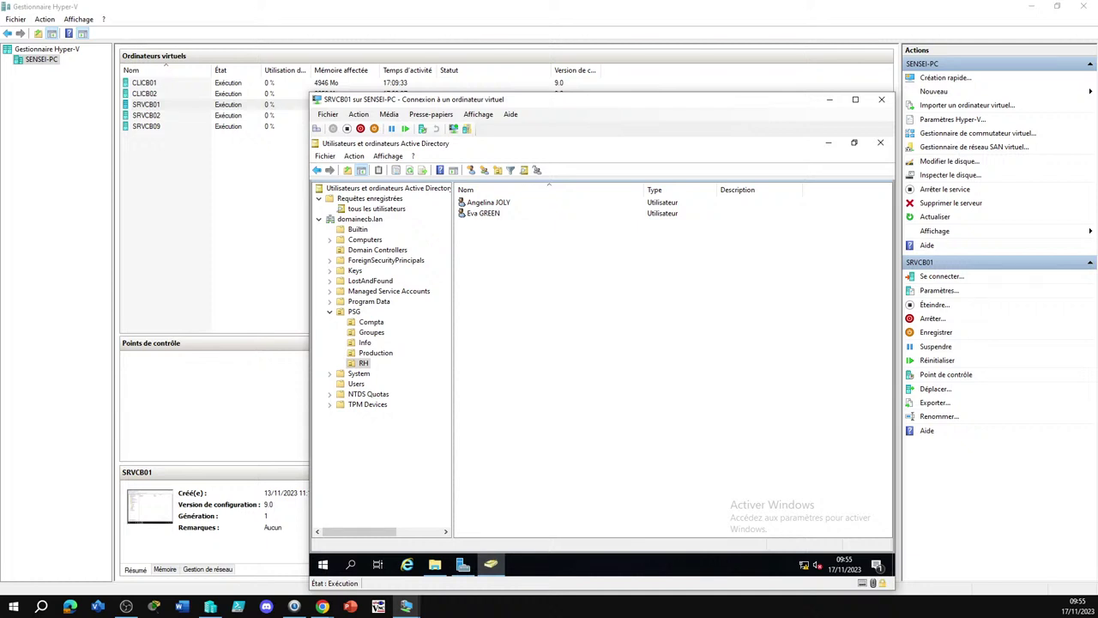
{"action": "left_click", "coordinate": [322, 605]}
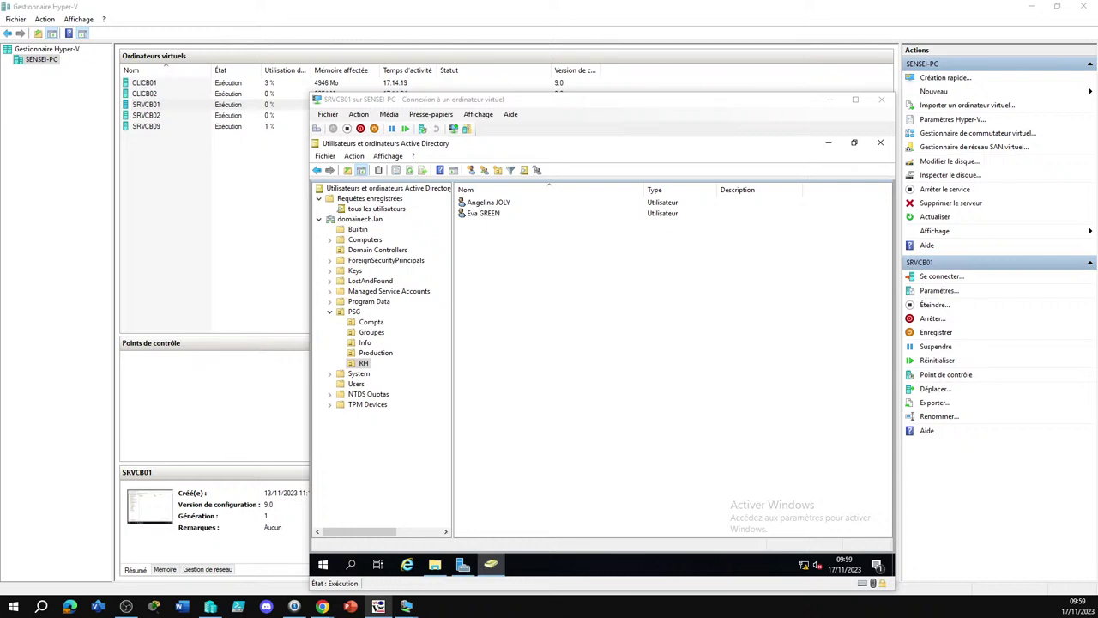
Bring the TightVNC session with the CLIY001 client desktop to the front
{"action": "left_click", "coordinate": [378, 605]}
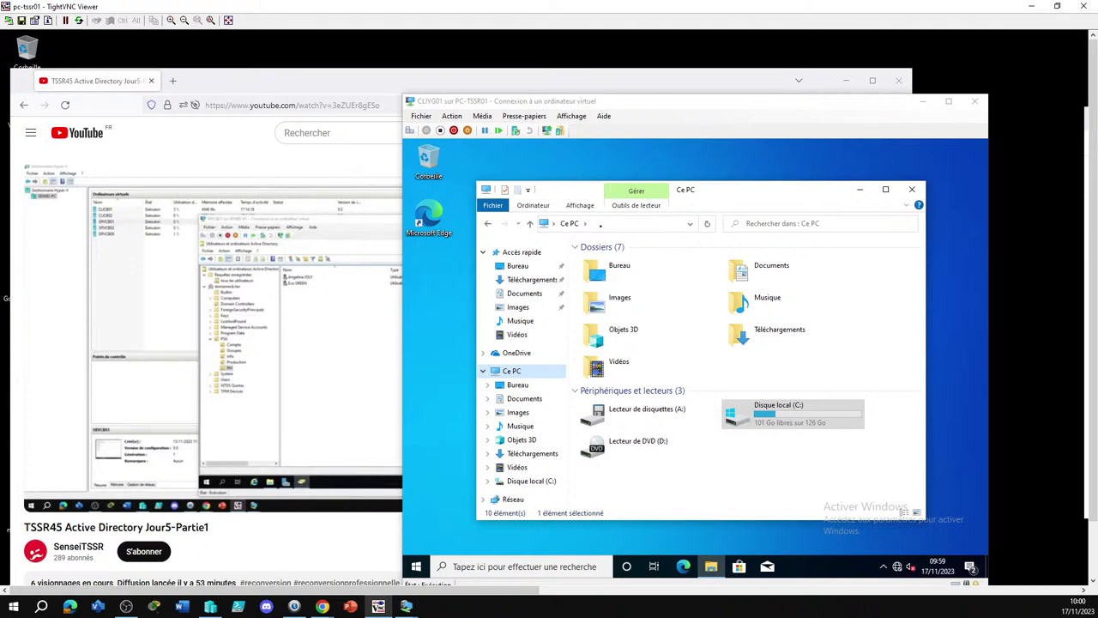
Scroll the TightVNC view right to the SRVYG01 server's 'tous les utilisateurs' user list
{"action": "left_click", "coordinate": [416, 567]}
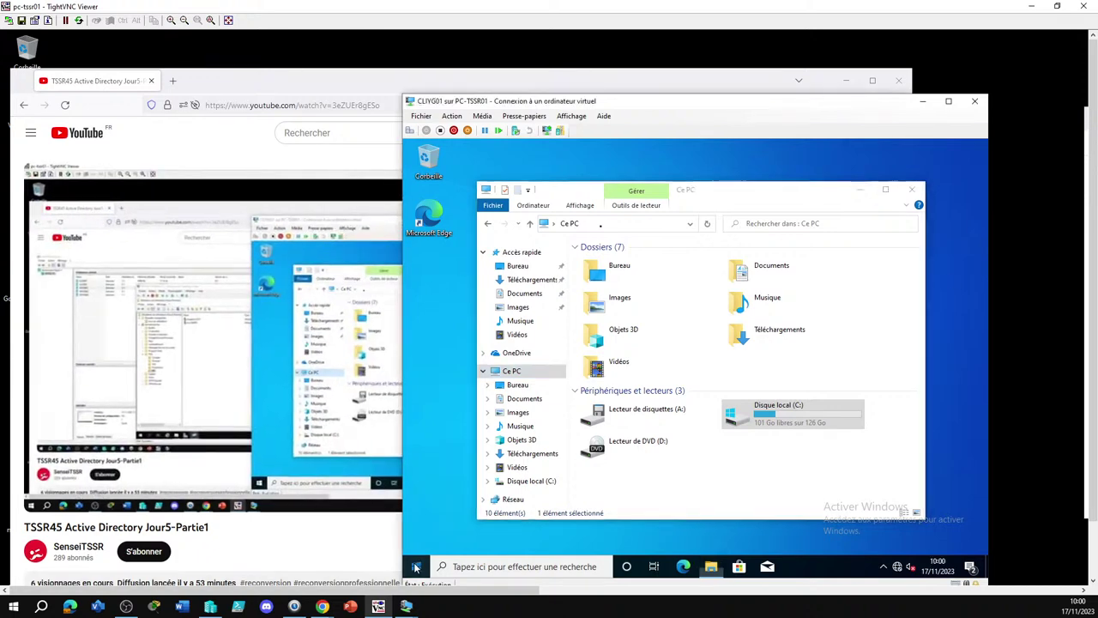
{"action": "left_click", "coordinate": [415, 567]}
{"action": "mouse_move", "coordinate": [416, 433]}
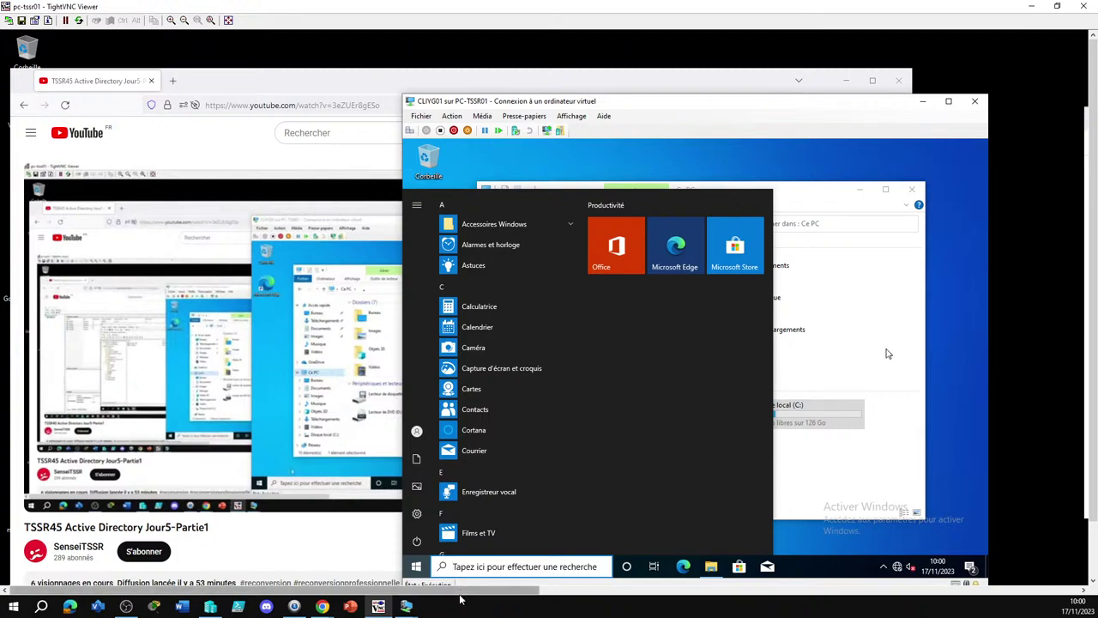
{"action": "left_click_drag", "start_coordinate": [459, 591], "coordinate": [1009, 606]}
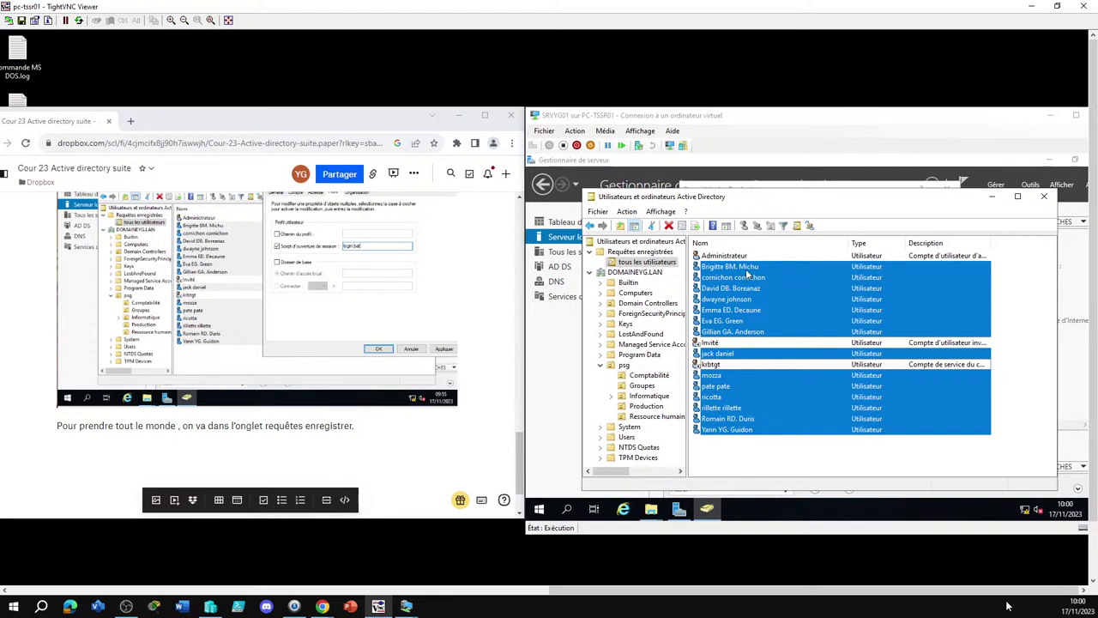
Confirm the first user's Profil logon script is login.bat, then show the server's Explorer windows
{"action": "double_click", "coordinate": [747, 272]}
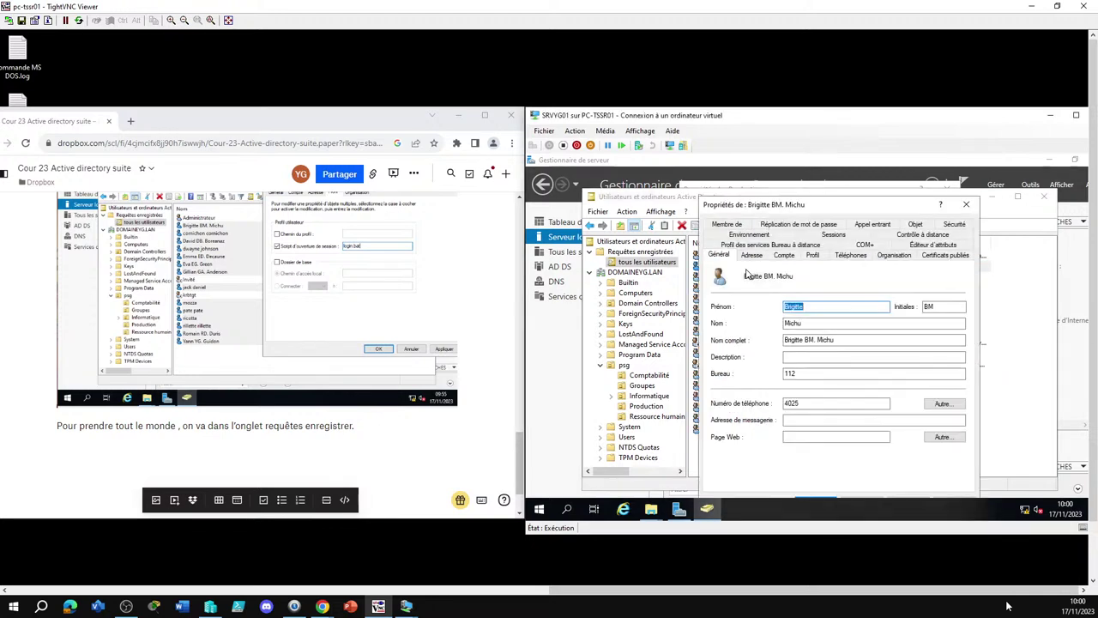
{"action": "left_click", "coordinate": [812, 255]}
{"action": "double_click", "coordinate": [842, 300]}
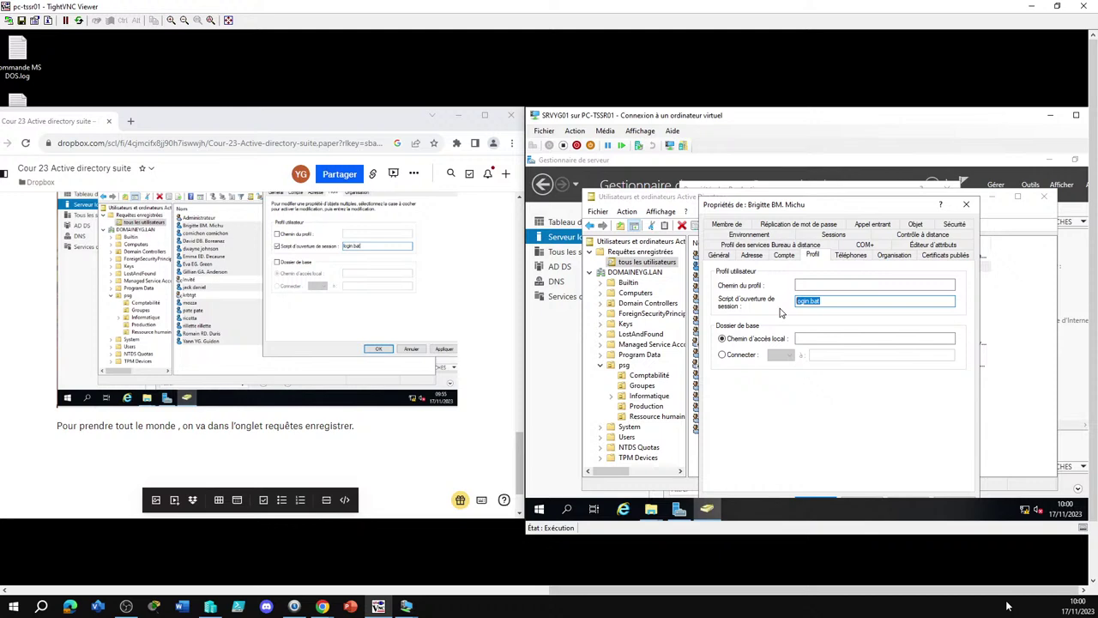
{"action": "left_click", "coordinate": [865, 301]}
{"action": "left_click", "coordinate": [966, 209]}
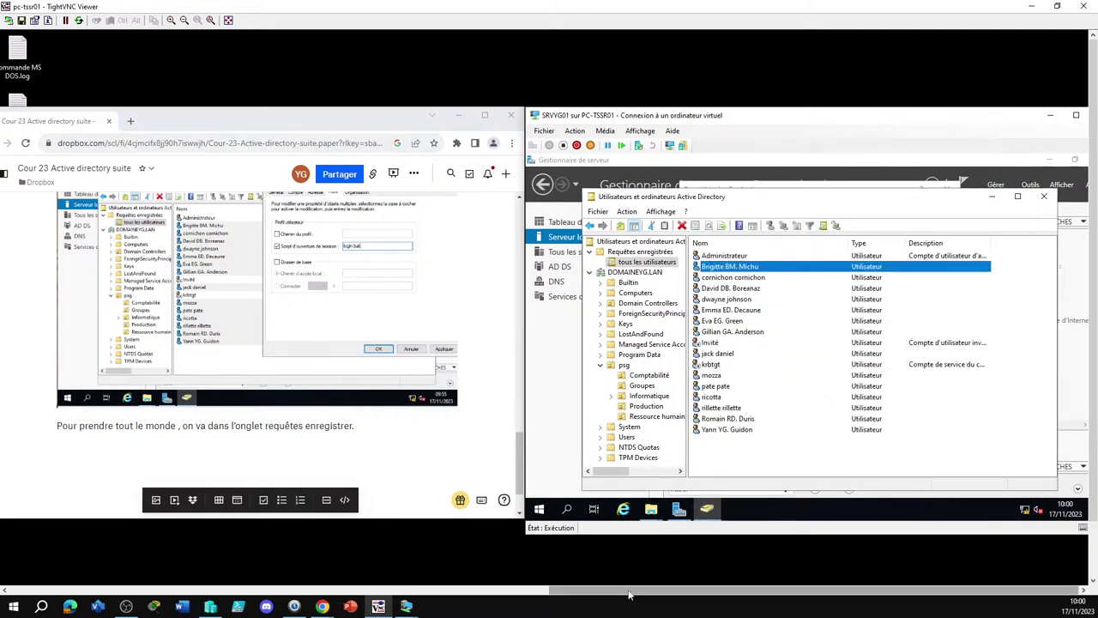
{"action": "left_click", "coordinate": [652, 510]}
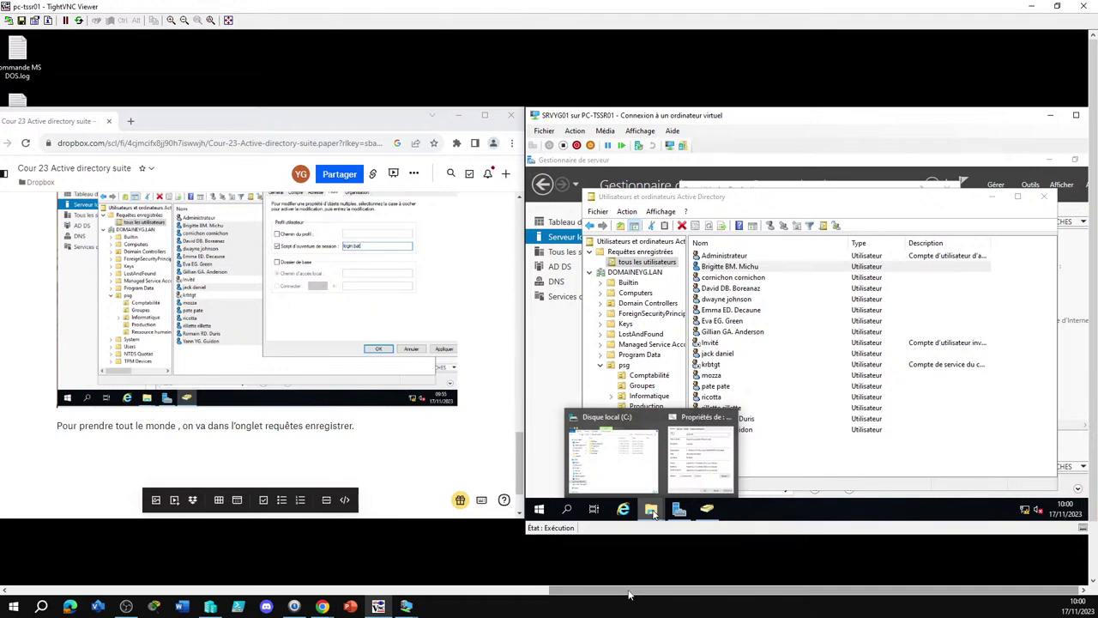
Browse to C:\Windows\SYSVOL\sysvol\DOMAINEYG.LAN\scripts to find Login.bat, then scroll back to the client VM
{"action": "left_click", "coordinate": [635, 472]}
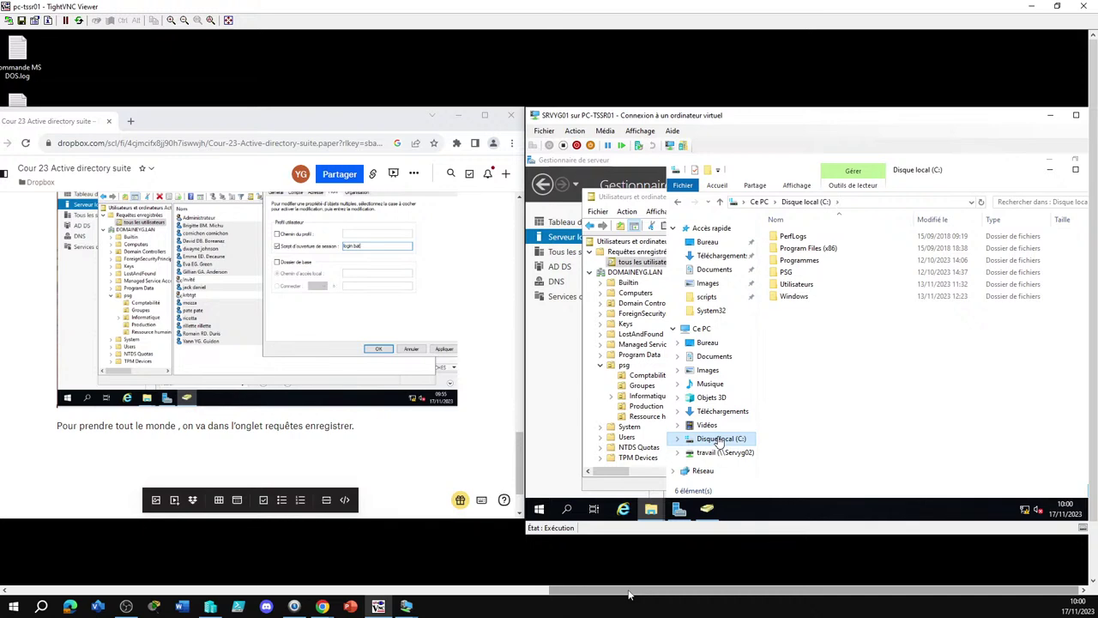
{"action": "double_click", "coordinate": [815, 296]}
{"action": "scroll", "coordinate": [818, 286], "scroll_direction": "down", "scroll_amount": 15}
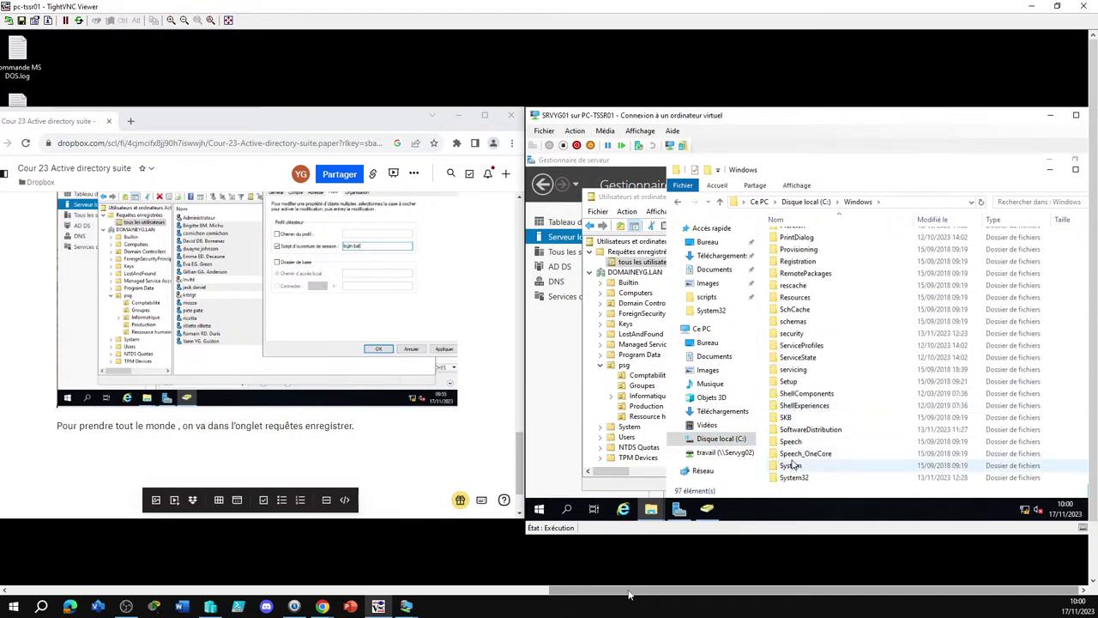
{"action": "scroll", "coordinate": [793, 429], "scroll_direction": "down", "scroll_amount": 3}
{"action": "left_click", "coordinate": [818, 406]}
{"action": "double_click", "coordinate": [817, 407]}
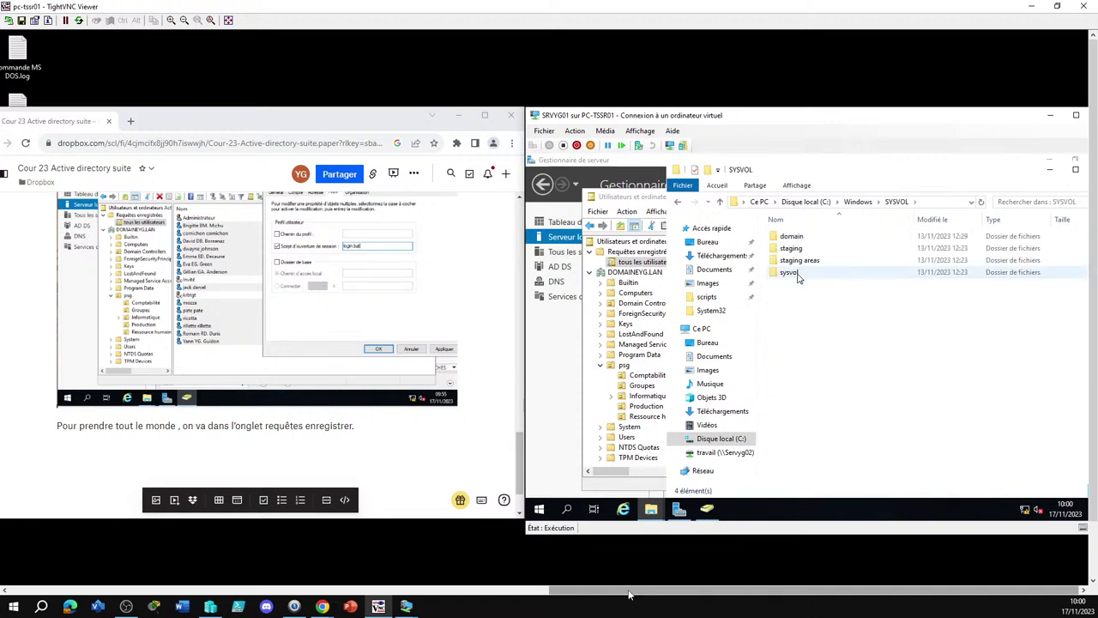
{"action": "double_click", "coordinate": [827, 273]}
{"action": "double_click", "coordinate": [828, 237]}
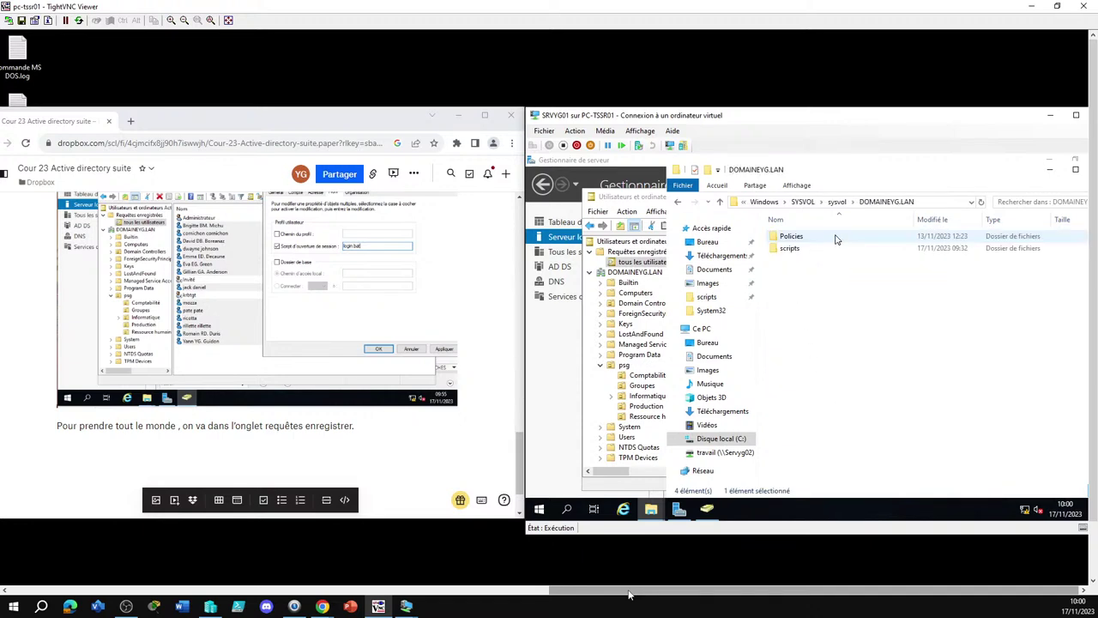
{"action": "double_click", "coordinate": [794, 248]}
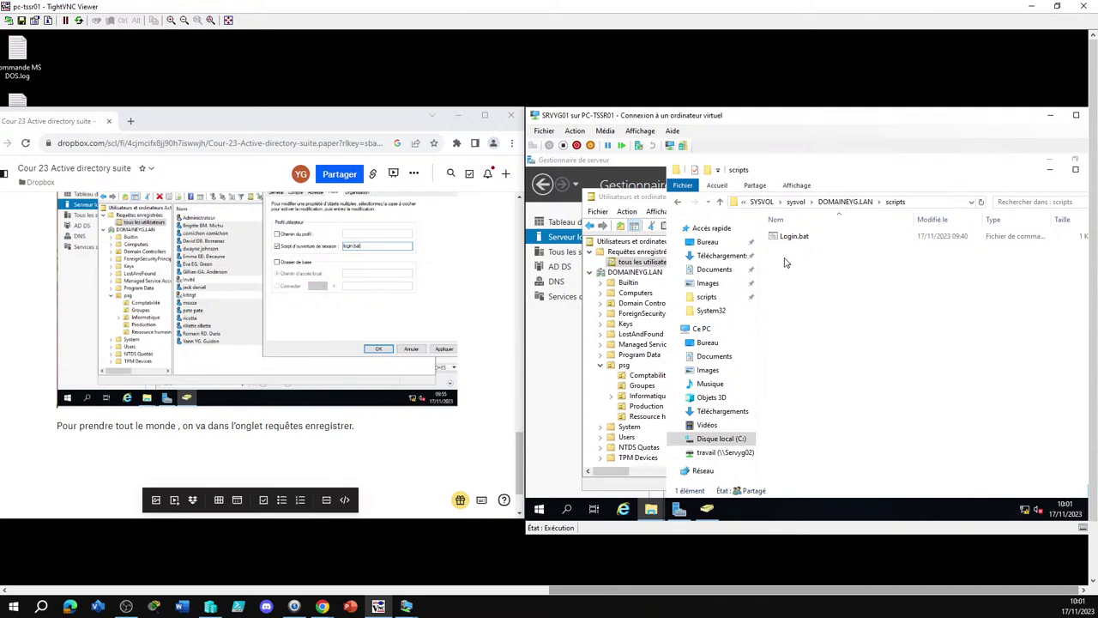
{"action": "left_click_drag", "start_coordinate": [566, 589], "coordinate": [35, 590]}
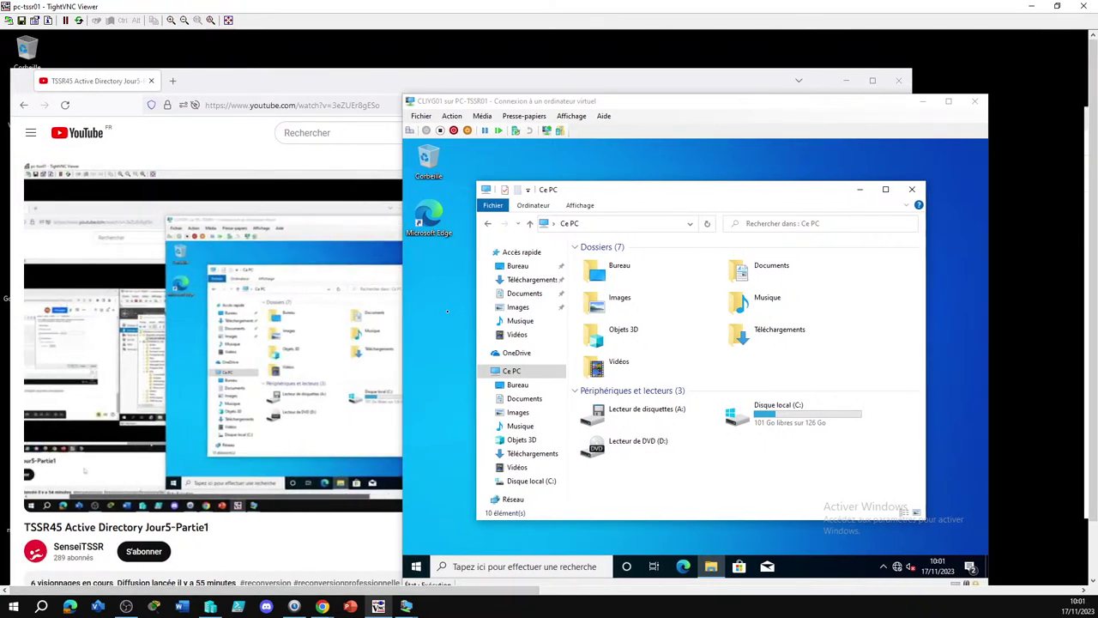
Choose Se déconnecter from the Start menu account options and dismiss the lock screen
{"action": "left_click", "coordinate": [418, 570]}
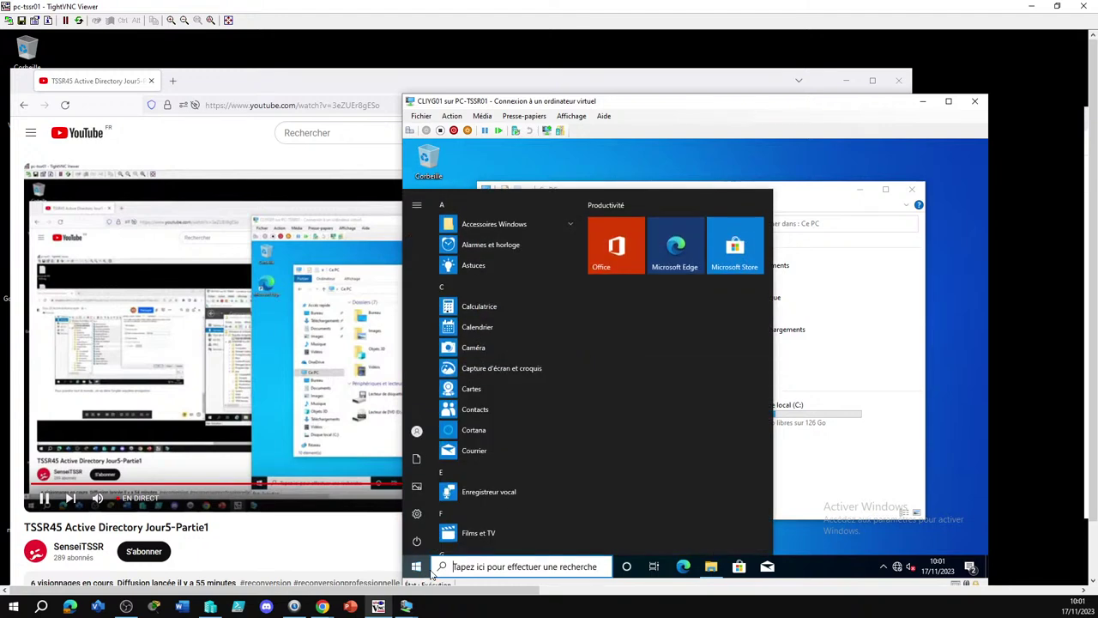
{"action": "mouse_move", "coordinate": [418, 459]}
{"action": "left_click", "coordinate": [420, 433]}
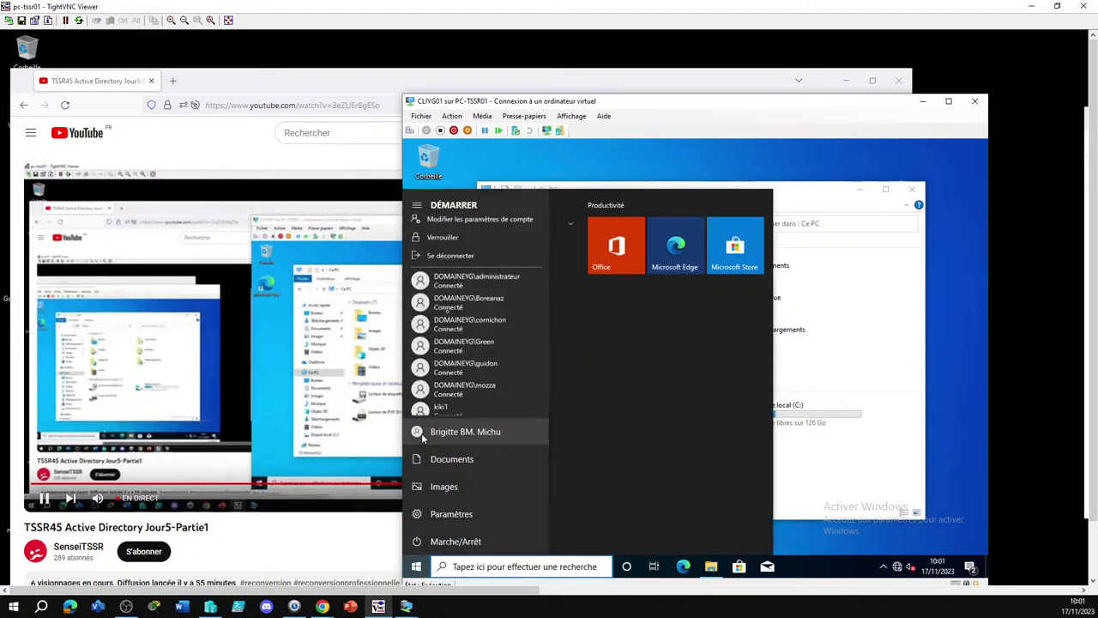
{"action": "left_click", "coordinate": [458, 216]}
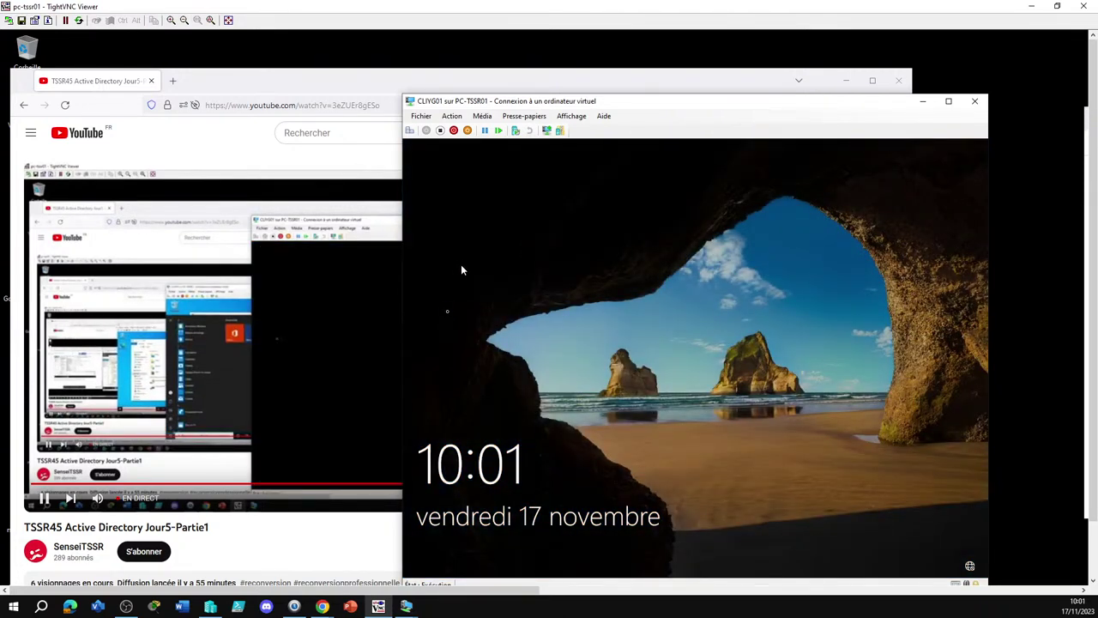
{"action": "left_click", "coordinate": [411, 131]}
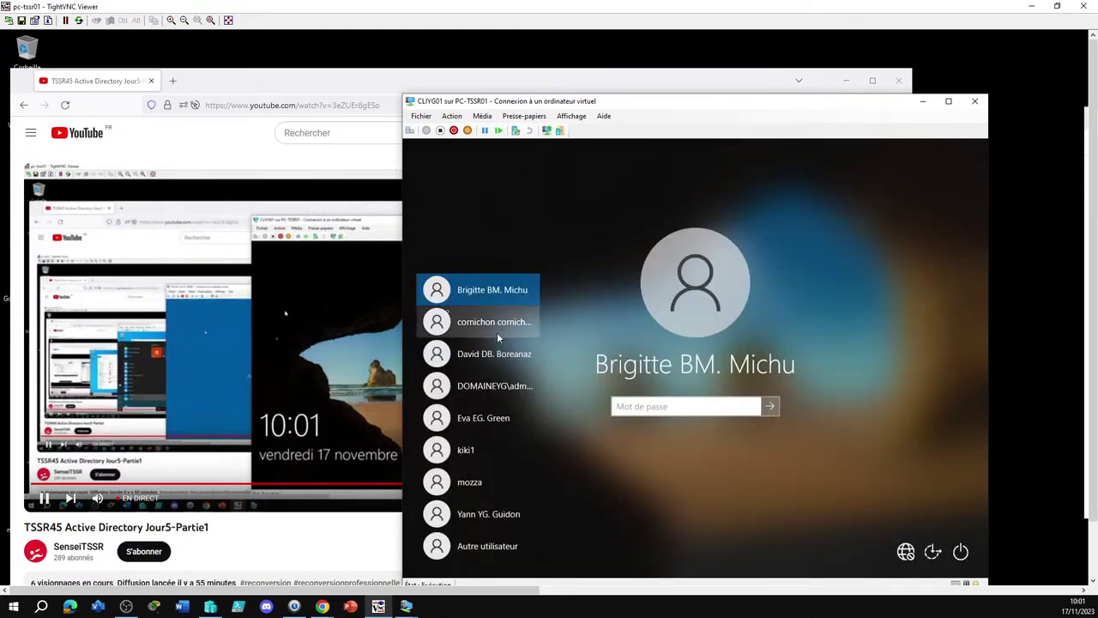
Sign in to CLIYG01 as the previous domain user, retrying after an incorrect password
{"action": "left_click", "coordinate": [497, 333]}
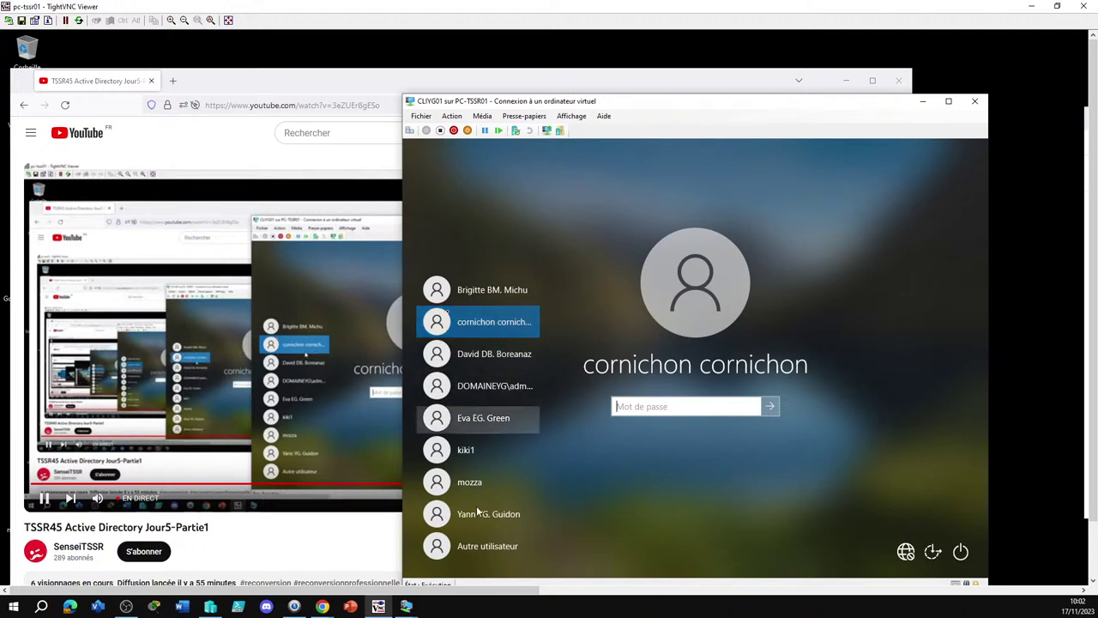
{"action": "left_click", "coordinate": [481, 298]}
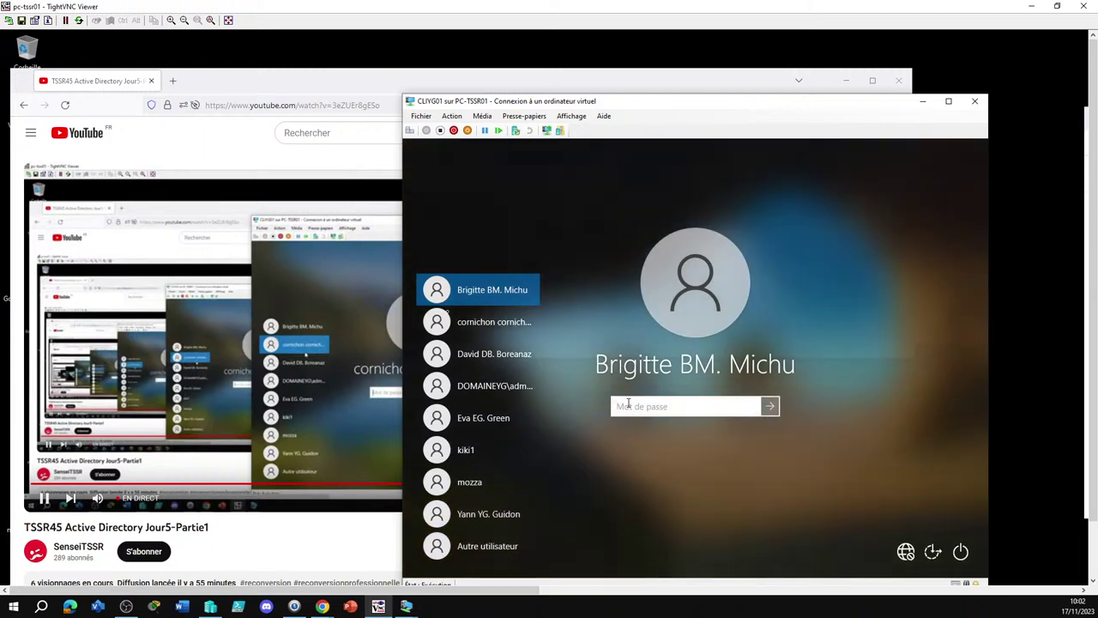
{"action": "type", "text": "*****"}
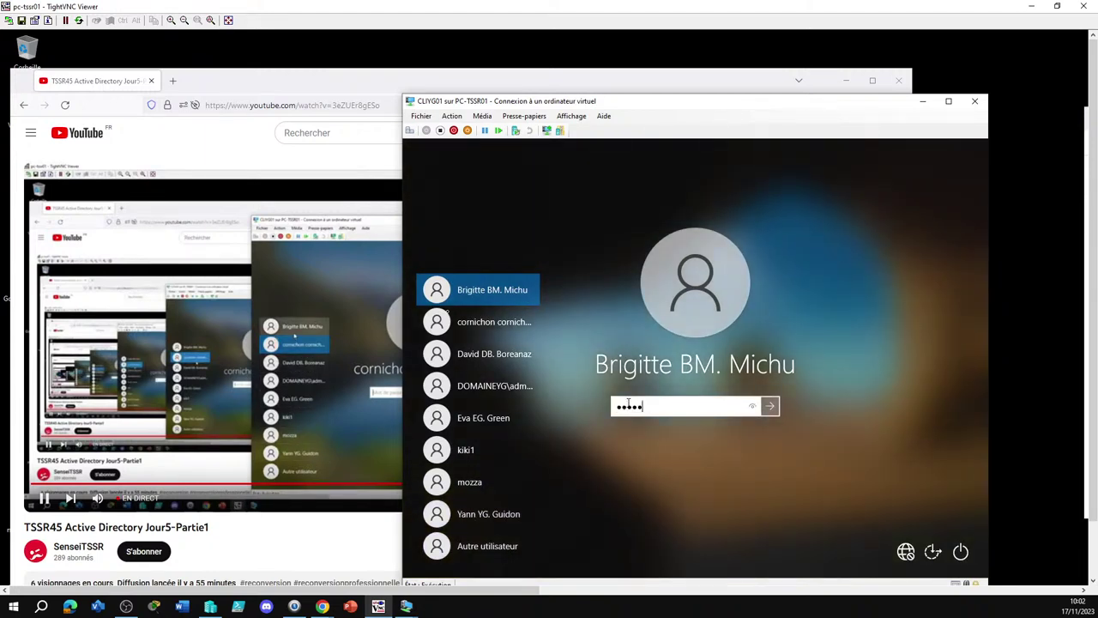
{"action": "type", "text": "*"}
{"action": "key", "text": "Return"}
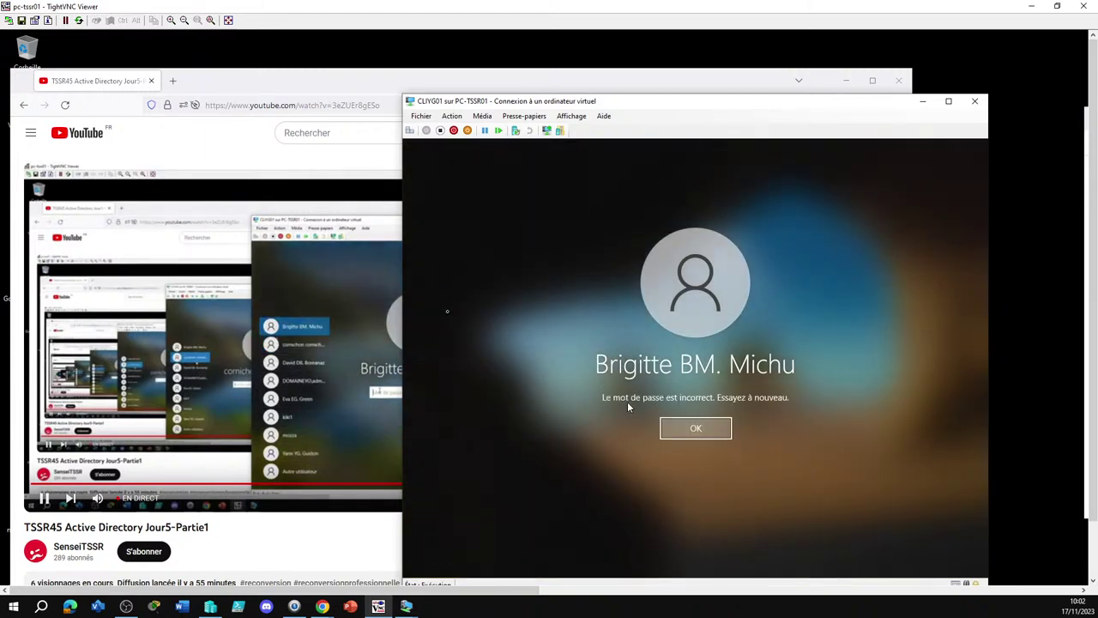
{"action": "left_click", "coordinate": [723, 435]}
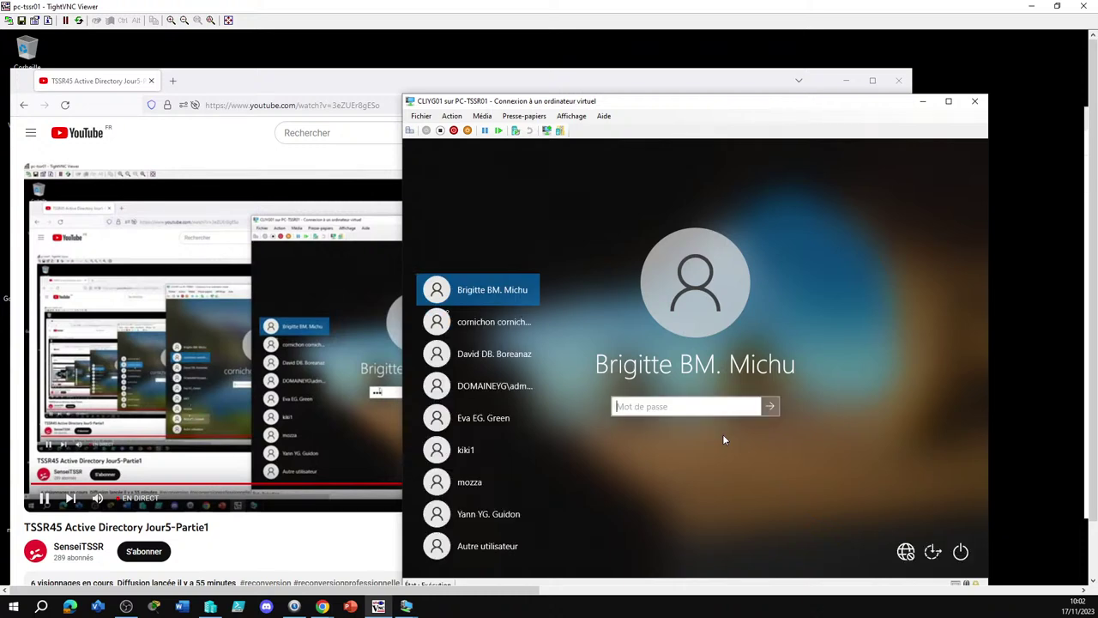
{"action": "type", "text": "************"}
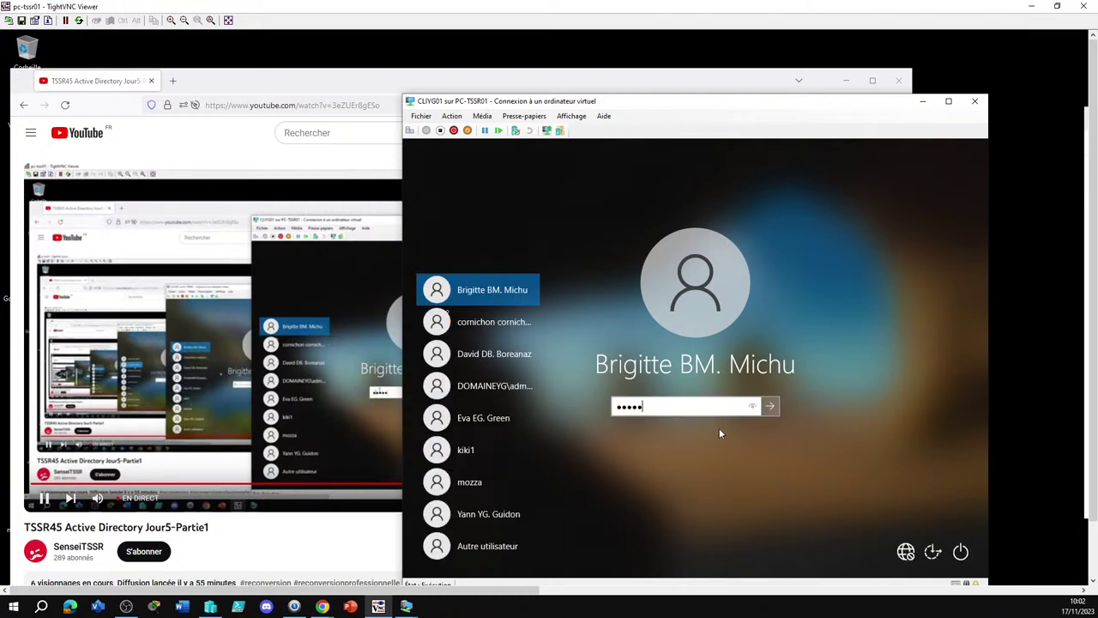
{"action": "key", "text": "Return"}
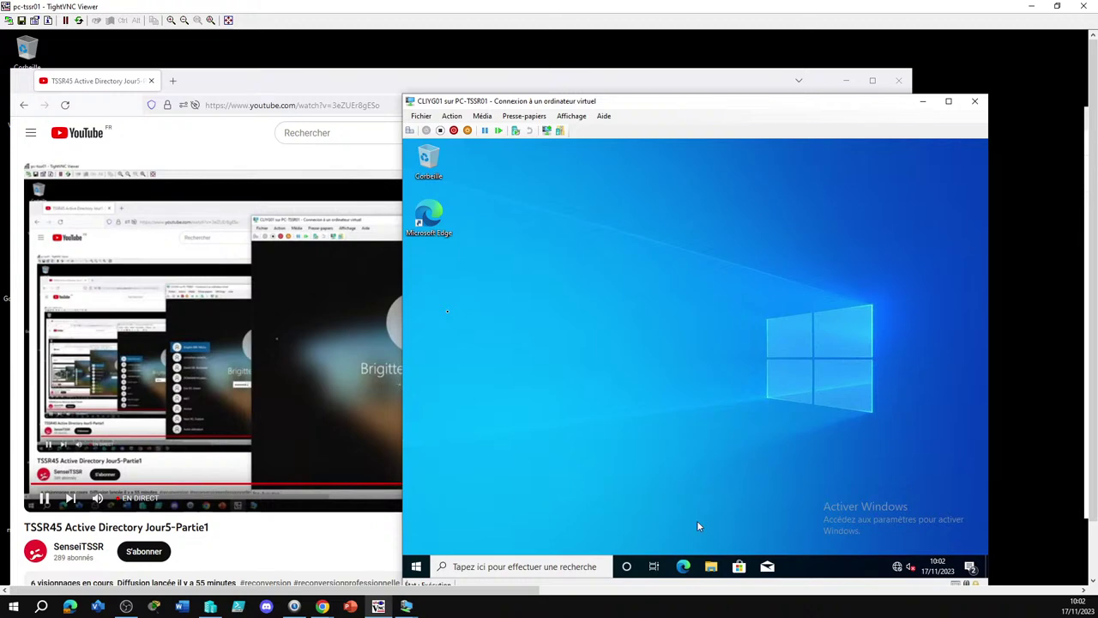
Open the travail (T:) drive to view its five department folders, then close the pc-tssr01 session
{"action": "left_click", "coordinate": [711, 566]}
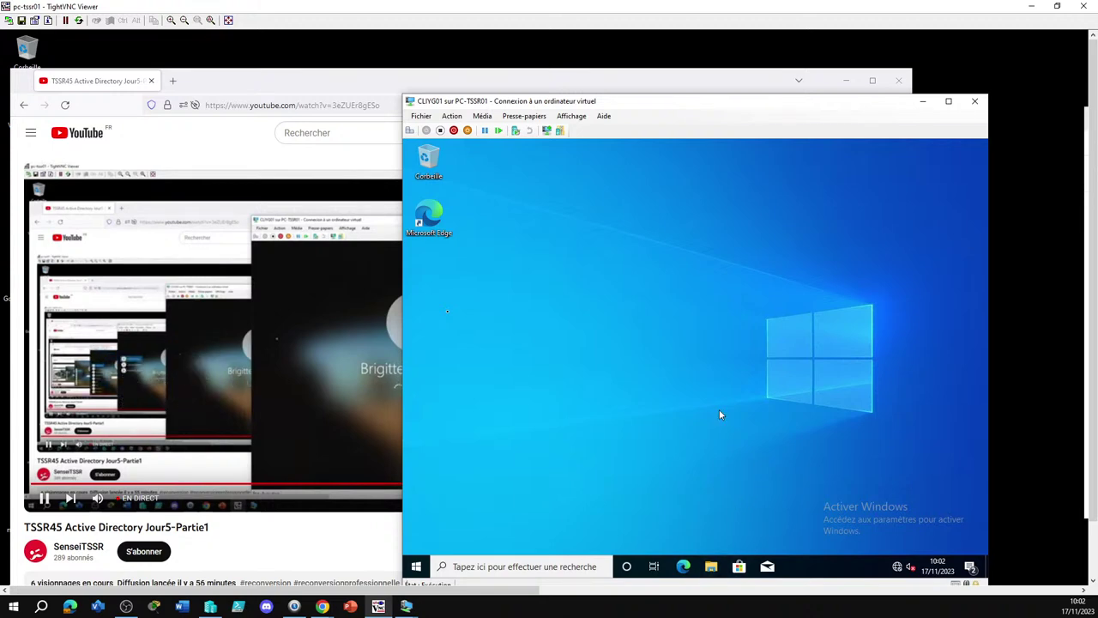
{"action": "left_click", "coordinate": [540, 495]}
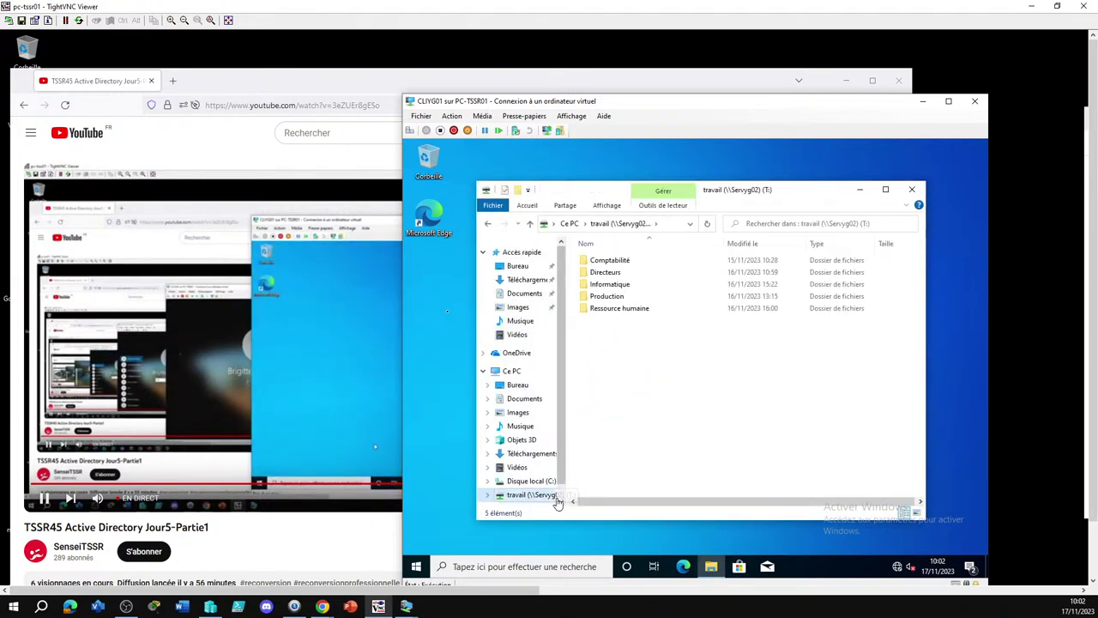
{"action": "scroll", "coordinate": [559, 399], "scroll_direction": "down", "scroll_amount": 1}
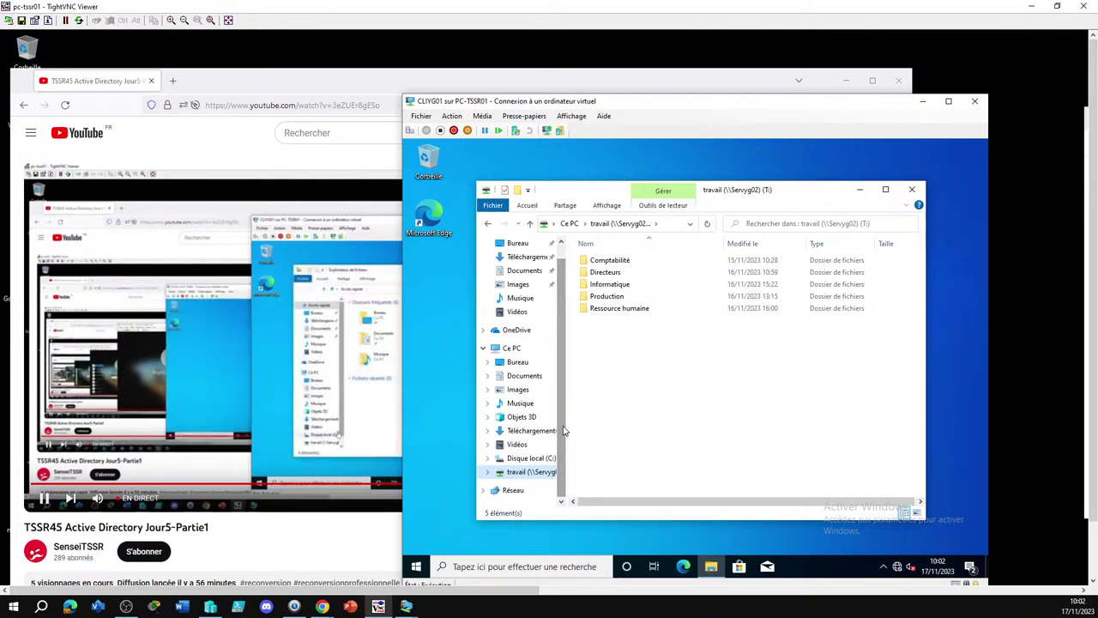
{"action": "left_click", "coordinate": [1084, 6]}
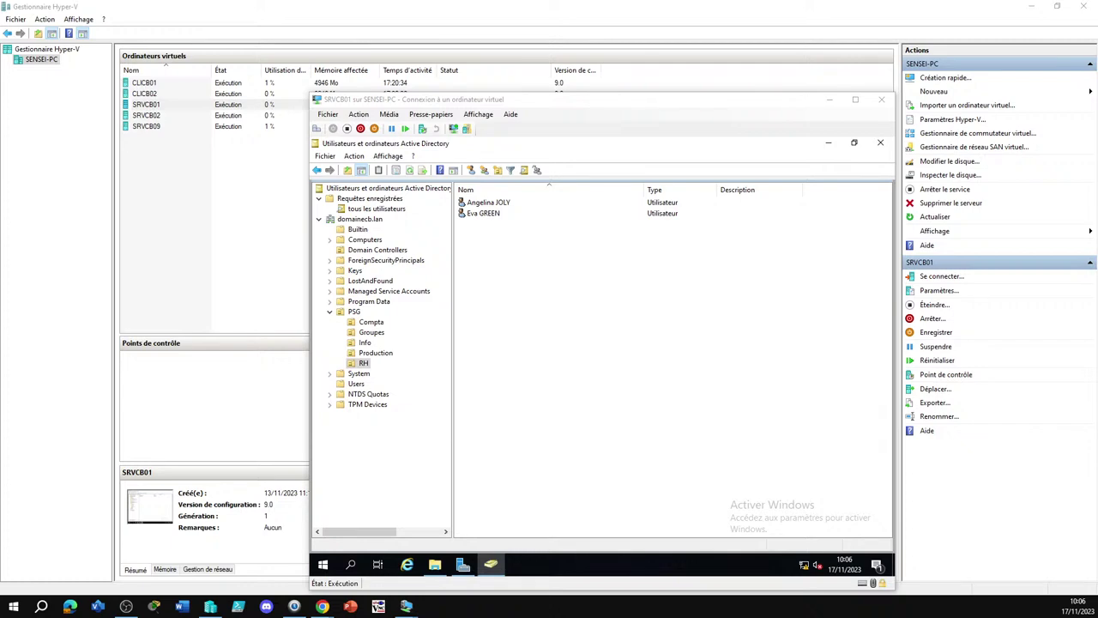
{"action": "key", "text": "ctrl+super+Right"}
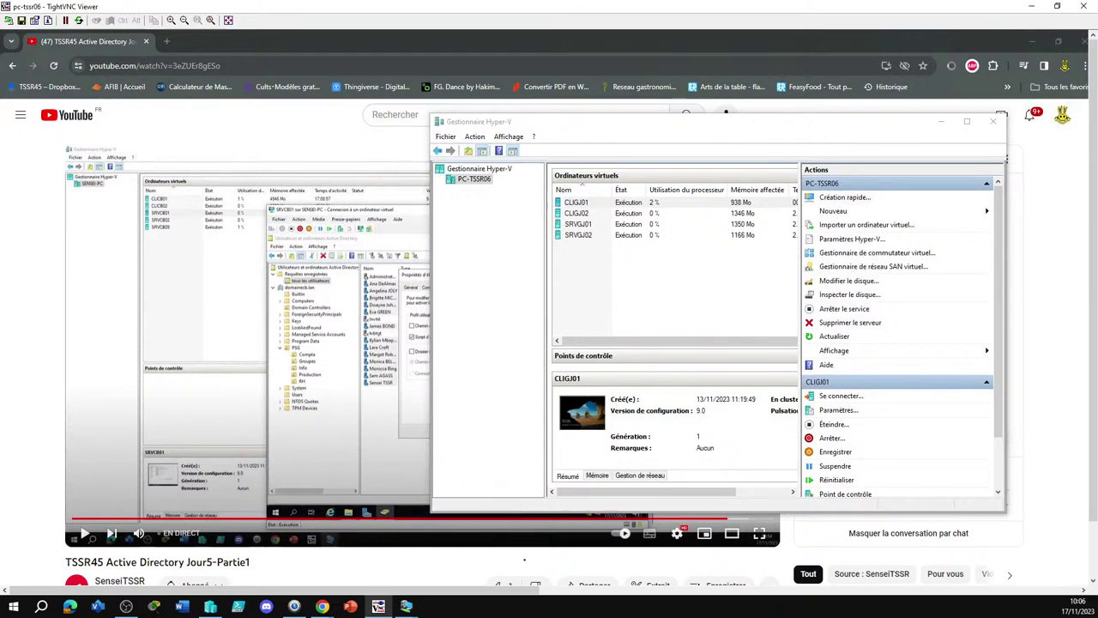
Submit the CLIGJ01 sign-in, check the user in SRVGJ01's AD console, then return to the refused login
{"action": "key", "text": "ctrl+super+Right"}
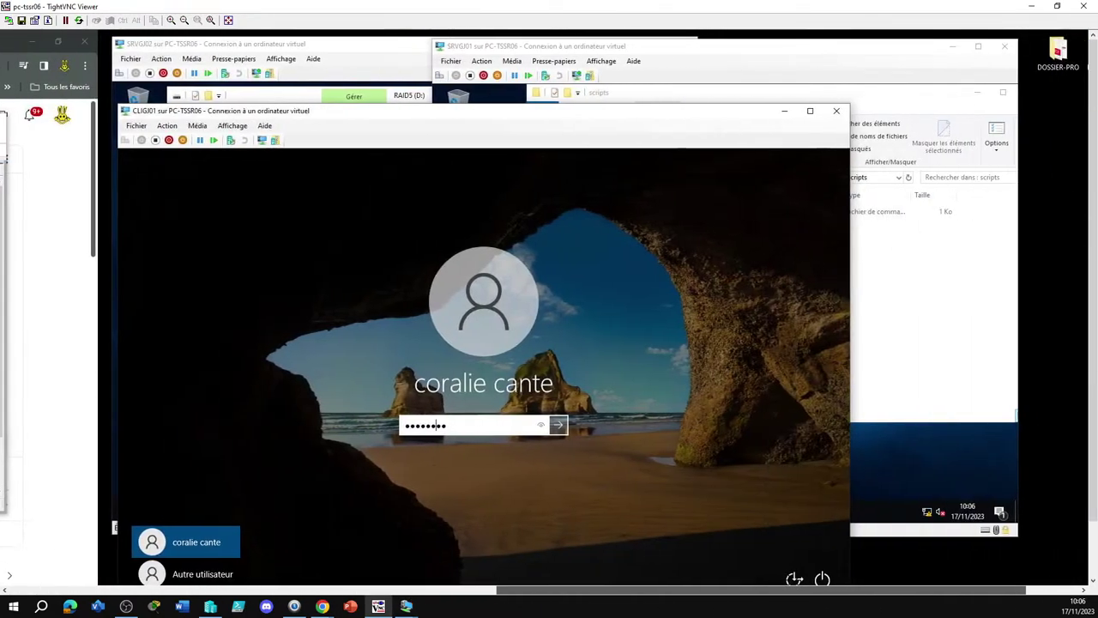
{"action": "key", "text": "Return"}
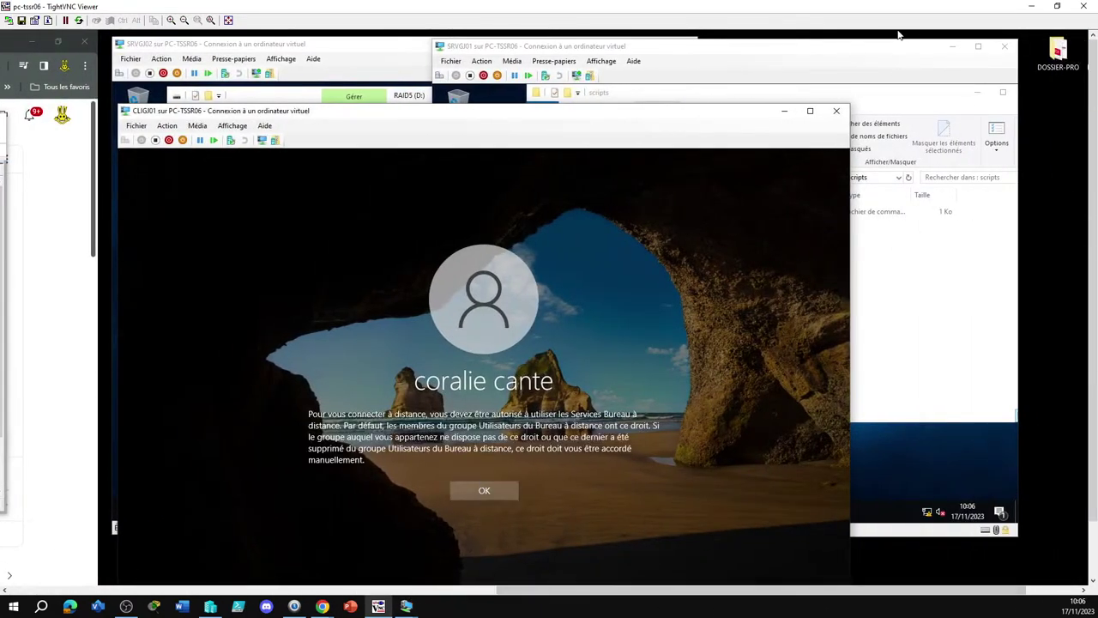
{"action": "left_click", "coordinate": [901, 43]}
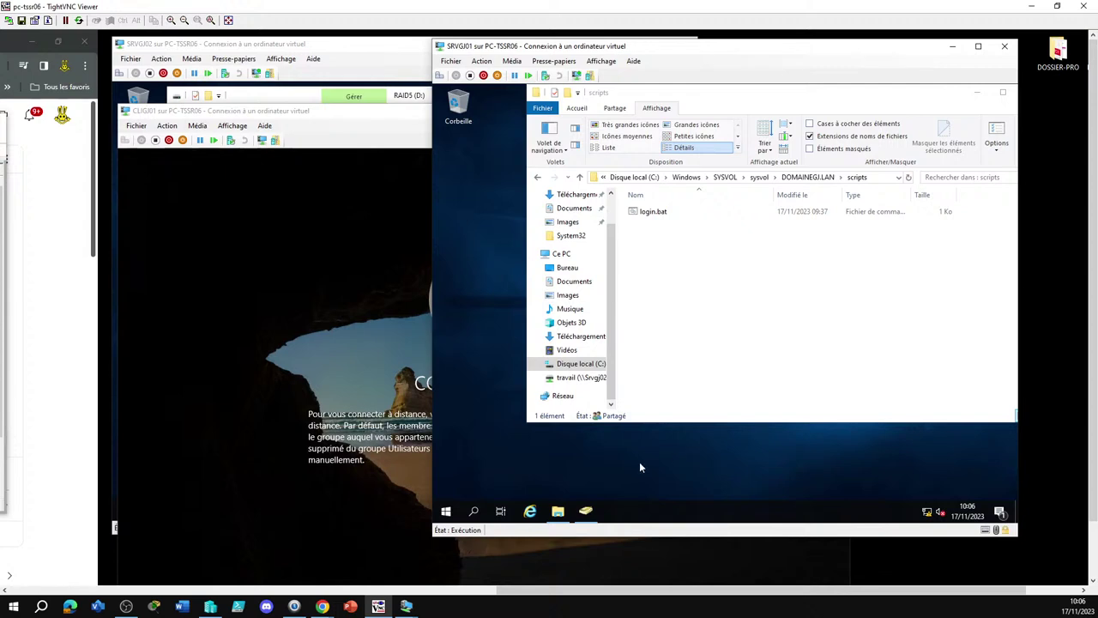
{"action": "left_click", "coordinate": [585, 511]}
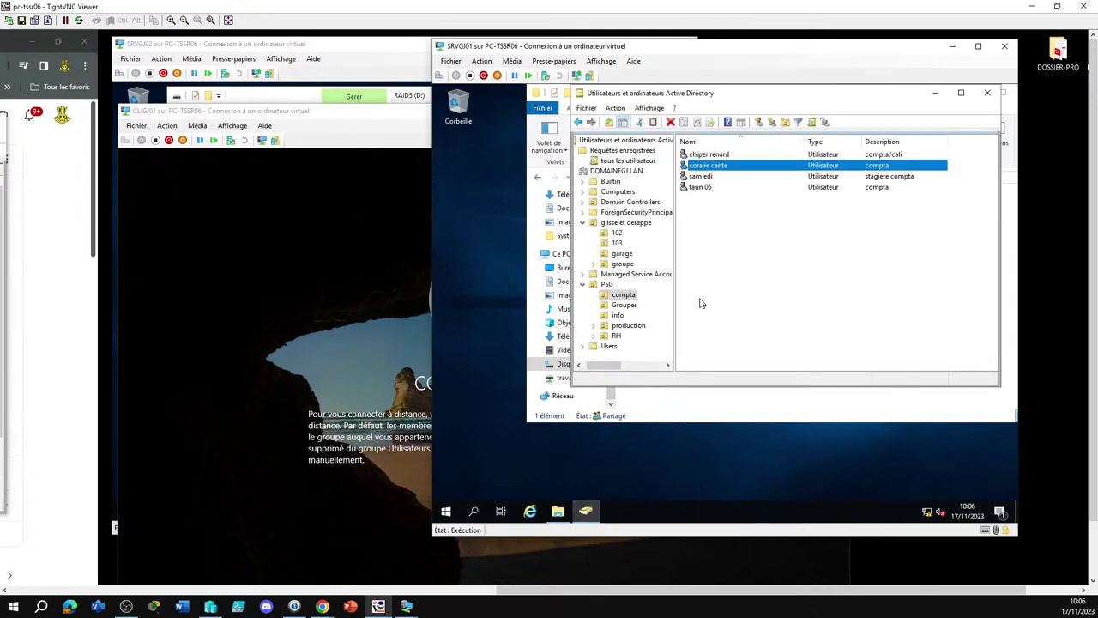
{"action": "left_click", "coordinate": [357, 329]}
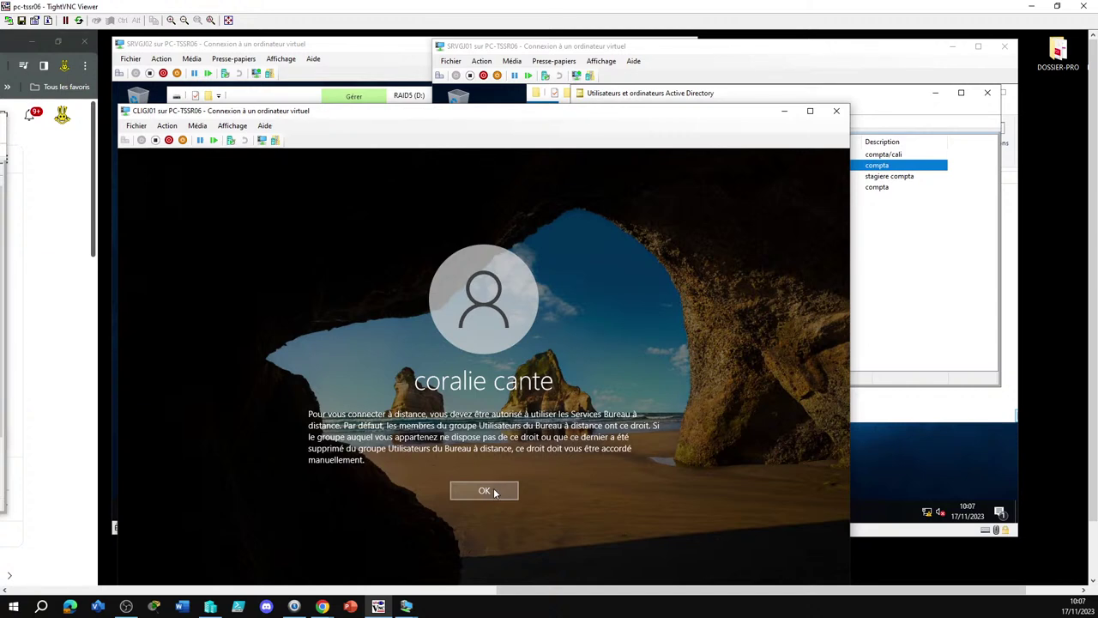
Close the CLIGJ01 VM window and reconnect to it from Hyper-V Manager via Se connecter…
{"action": "left_click", "coordinate": [836, 112]}
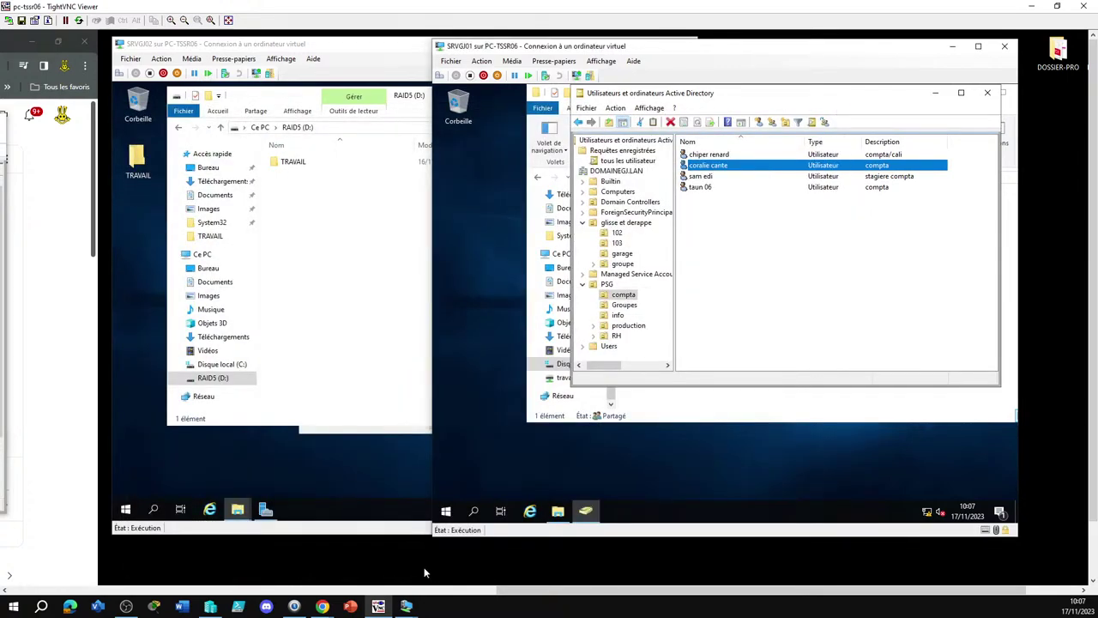
{"action": "left_click_drag", "start_coordinate": [862, 594], "coordinate": [919, 593]}
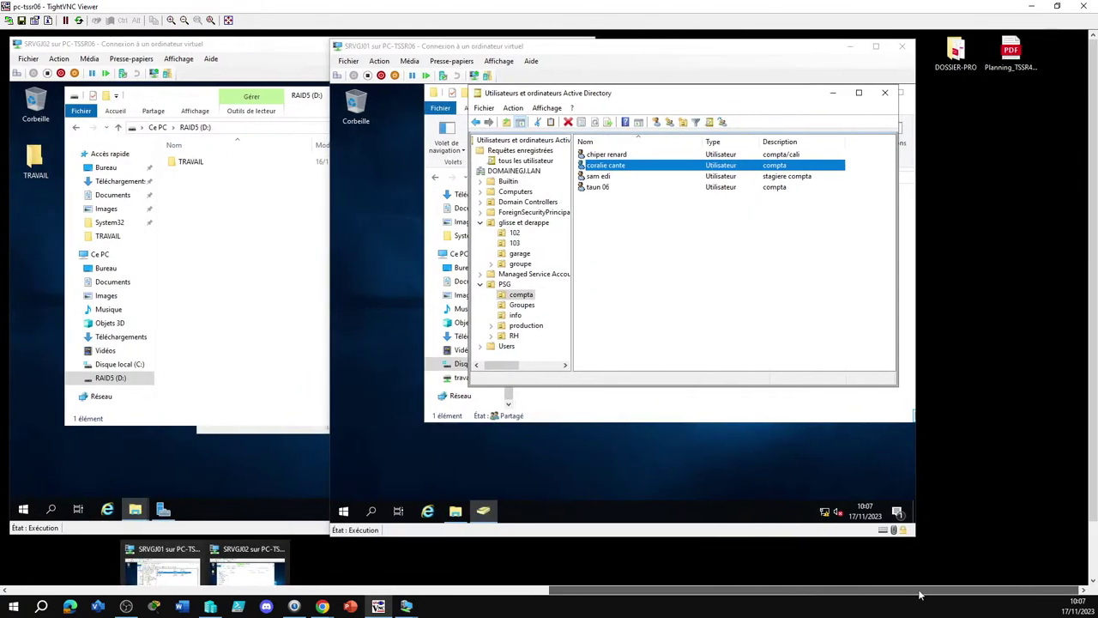
{"action": "scroll", "coordinate": [769, 242], "scroll_direction": "left", "scroll_amount": 10}
{"action": "scroll", "coordinate": [539, 547], "scroll_direction": "left", "scroll_amount": 5}
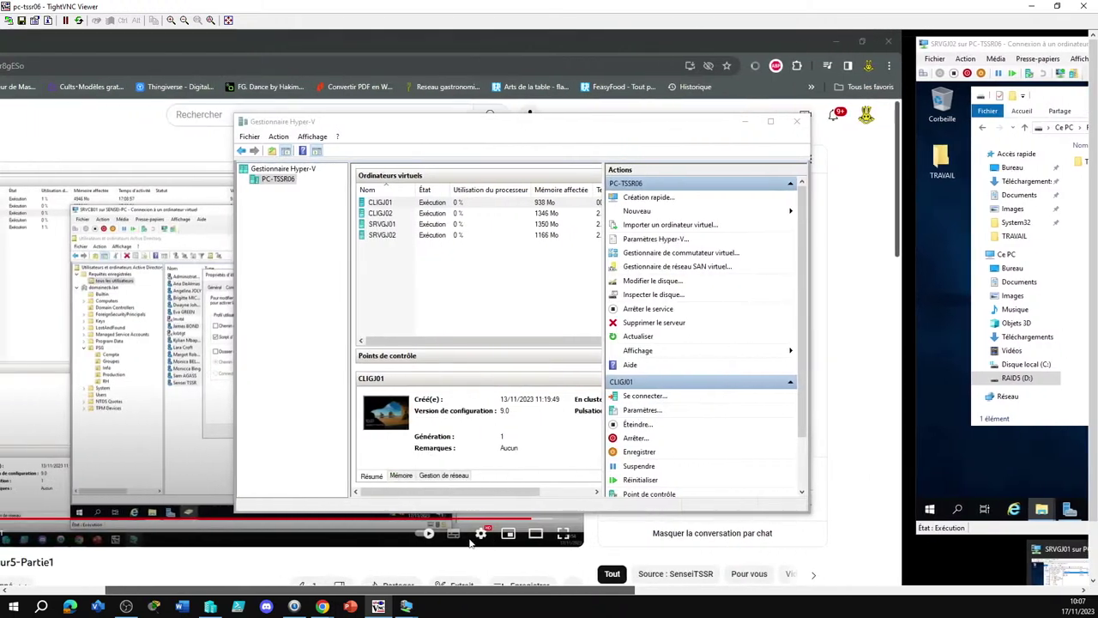
{"action": "left_click", "coordinate": [463, 202]}
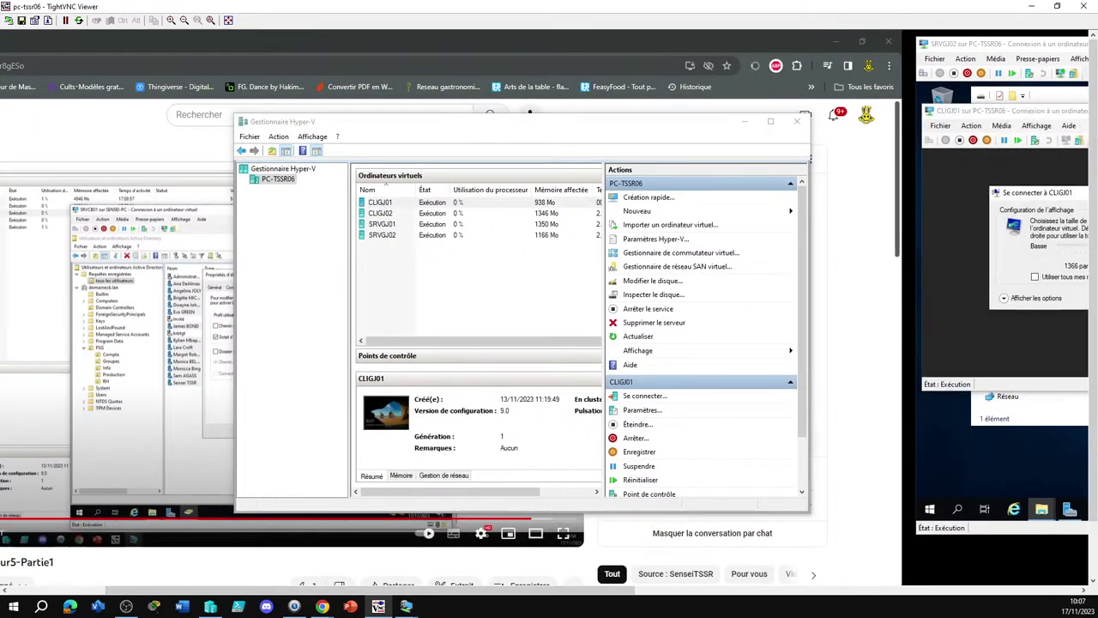
{"action": "left_click_drag", "start_coordinate": [477, 596], "coordinate": [752, 596]}
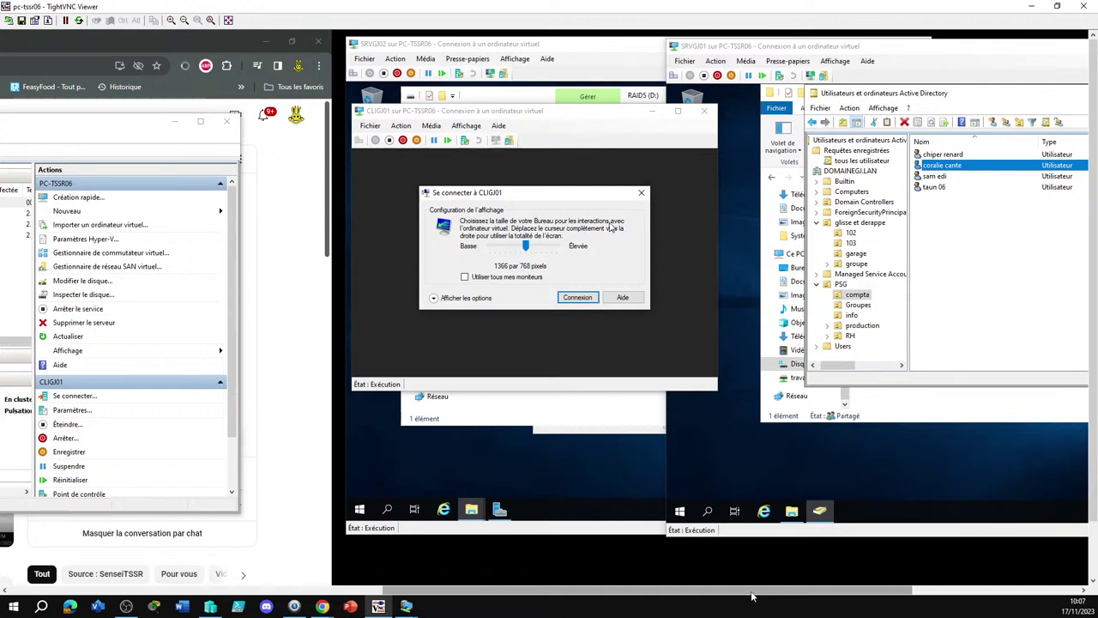
{"action": "left_click_drag", "start_coordinate": [601, 196], "coordinate": [646, 198]}
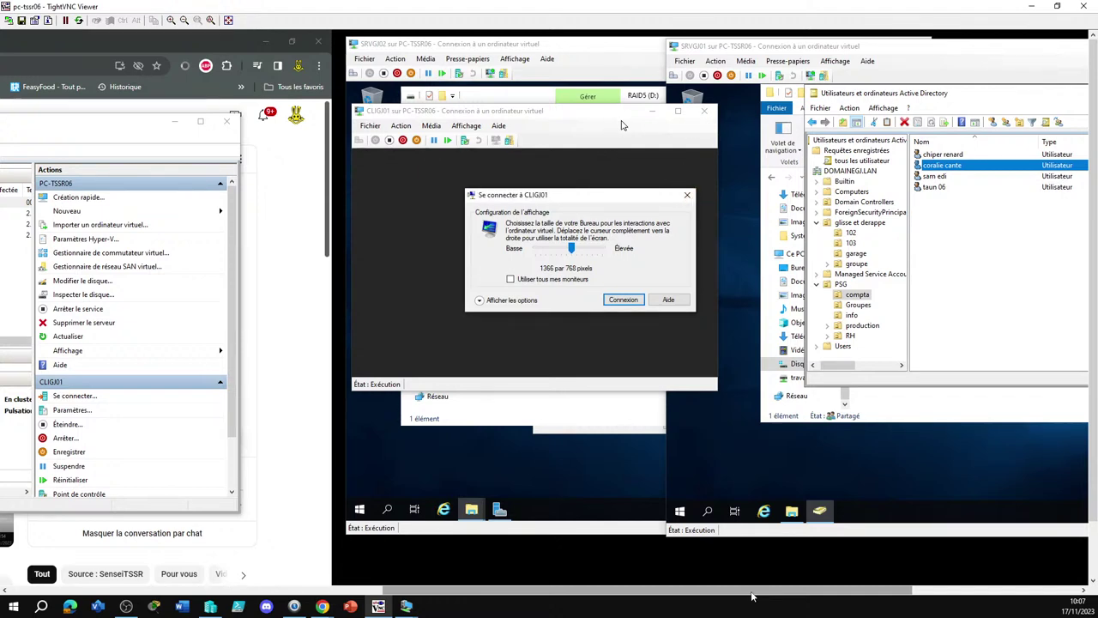
{"action": "left_click", "coordinate": [686, 197]}
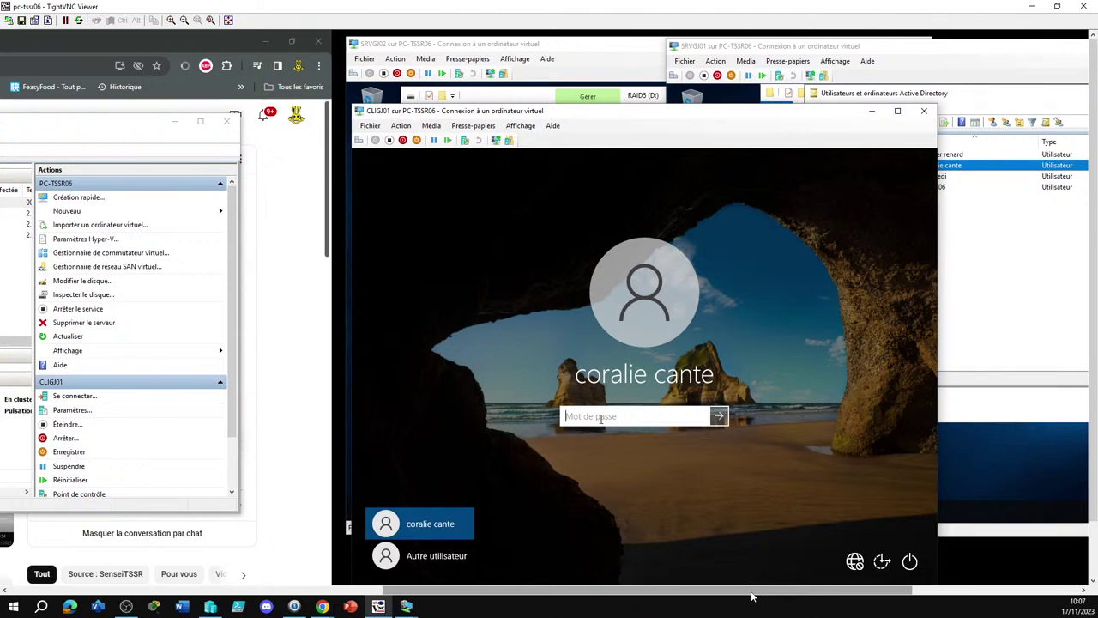
Sign in to CLIGJ01 with the password and open File Explorer on This PC
{"action": "type", "text": "•••••••"}
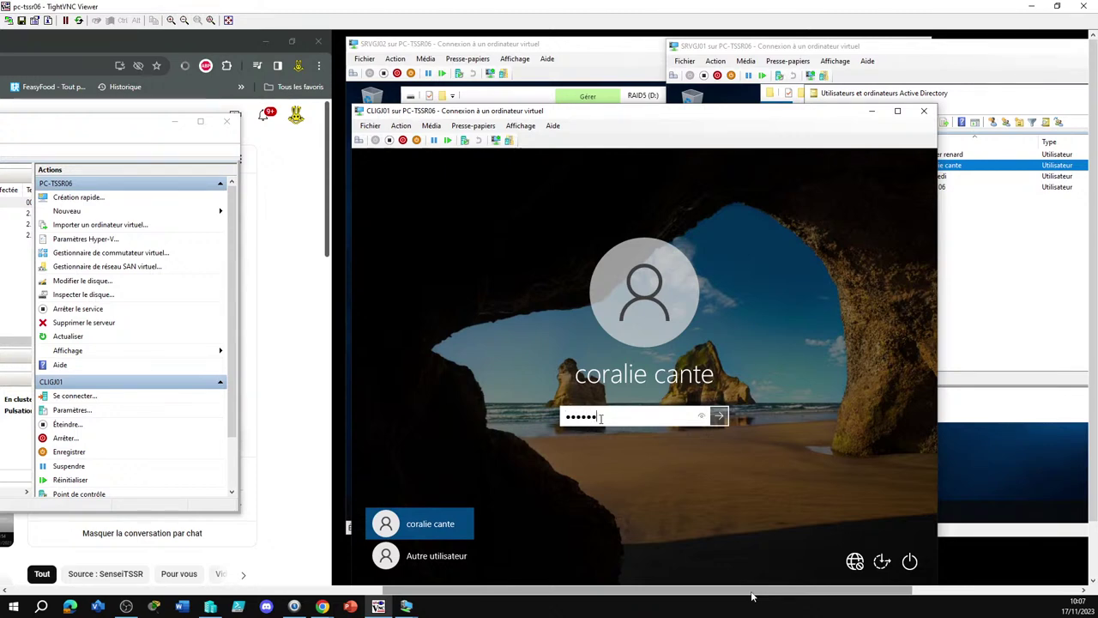
{"action": "key", "text": "Return"}
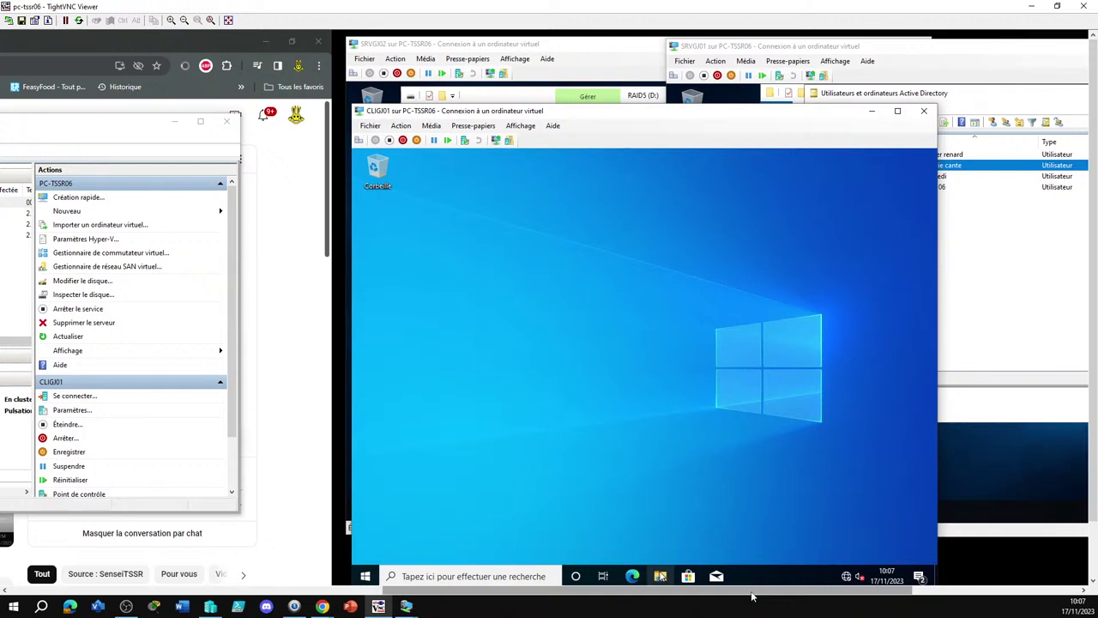
{"action": "left_click", "coordinate": [660, 576]}
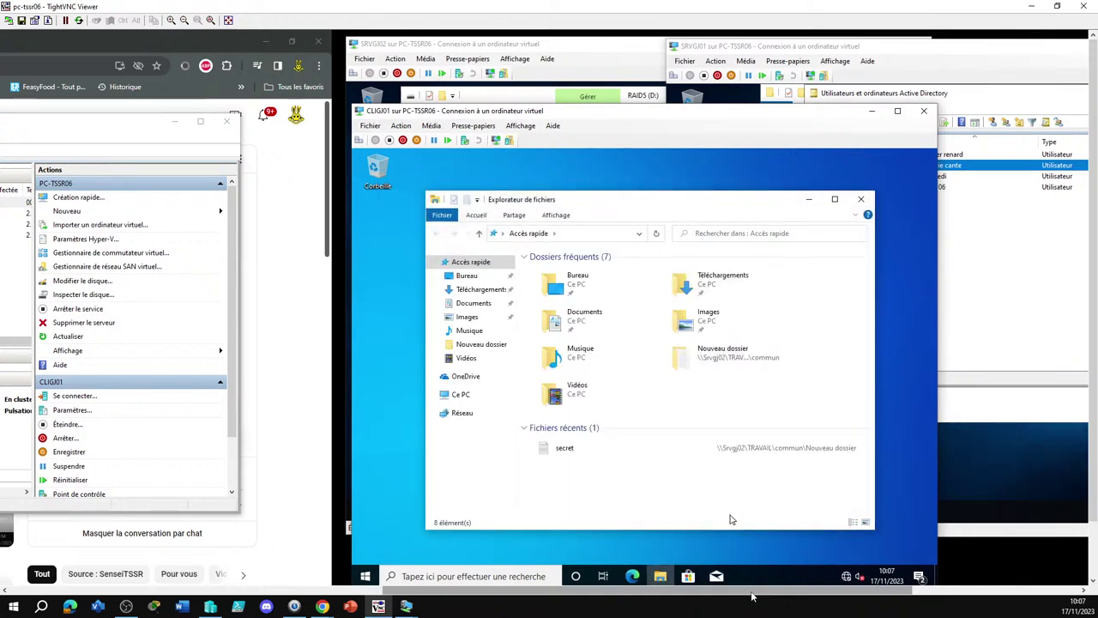
{"action": "left_click", "coordinate": [461, 394]}
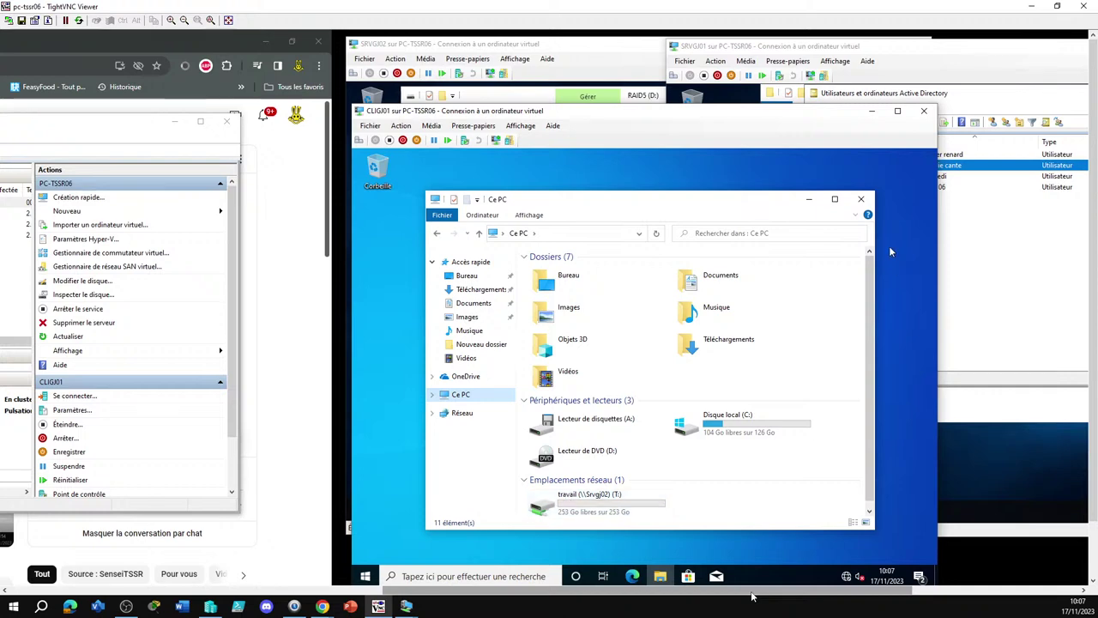
Open the travail network drive, bring up SRVGJ01's AD window, and close the remote viewer
{"action": "double_click", "coordinate": [615, 512]}
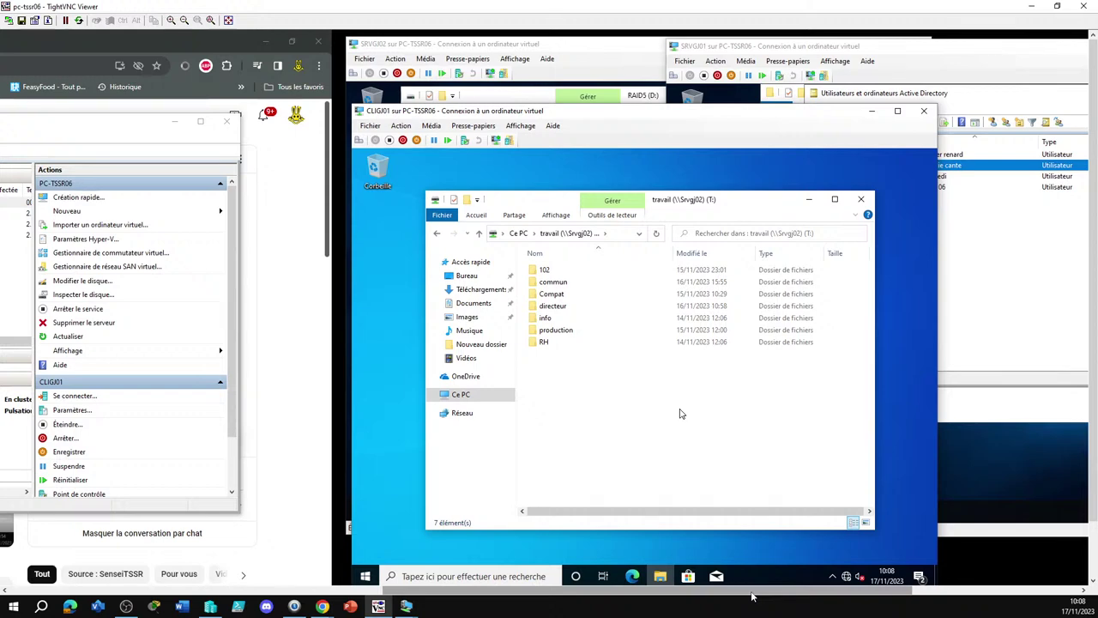
{"action": "left_click", "coordinate": [1075, 335]}
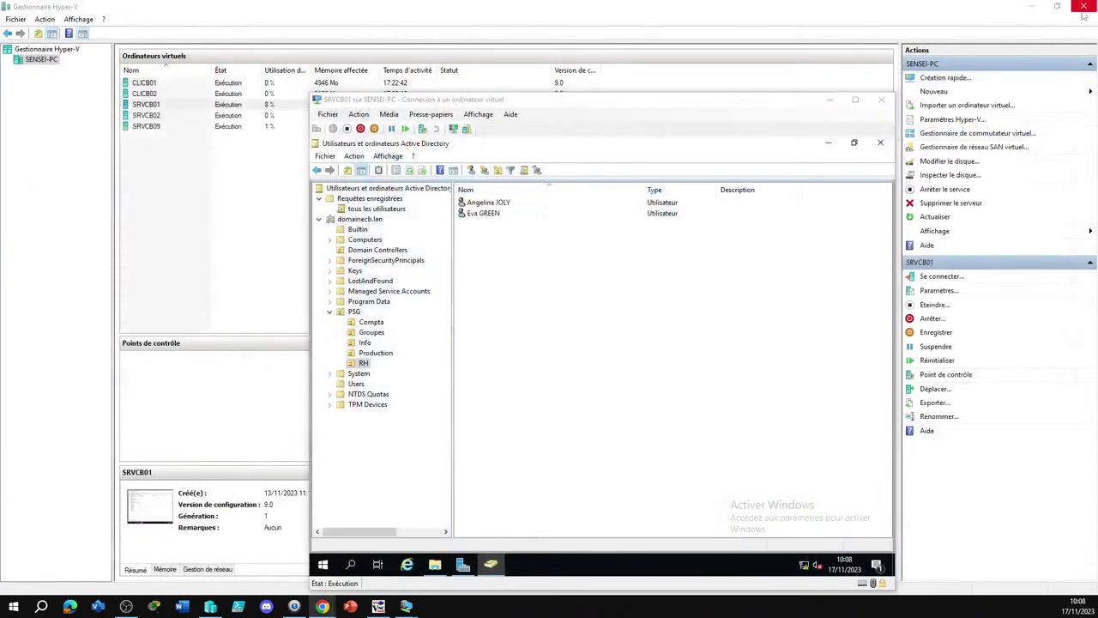
{"action": "left_click", "coordinate": [1083, 6]}
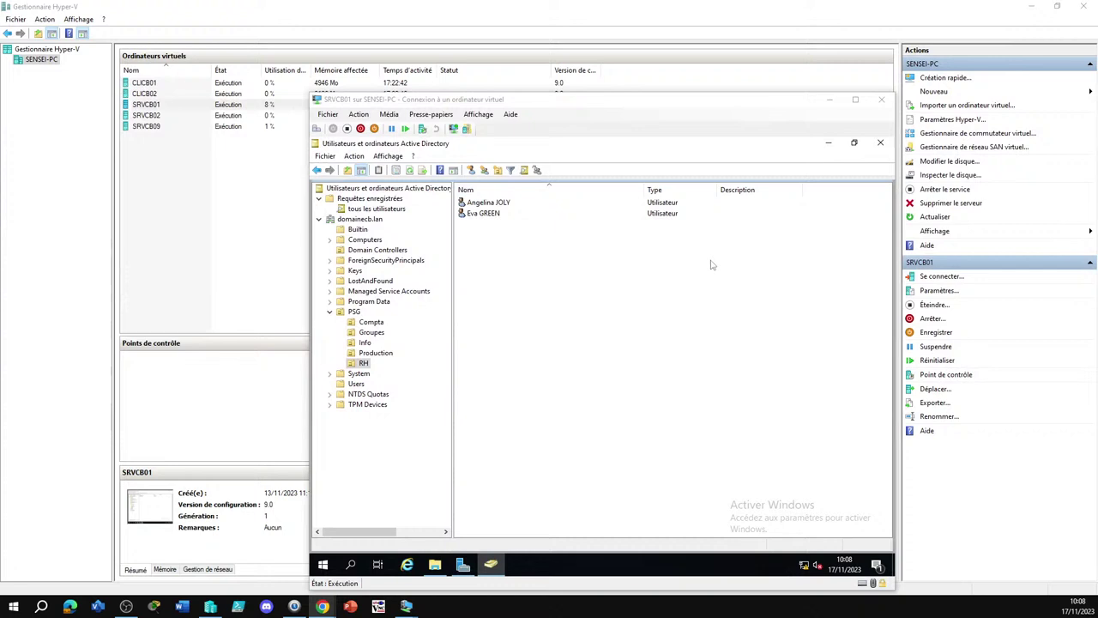
Switch to the CLICB02 VM window and sign in with the user's password
{"action": "left_click", "coordinate": [543, 377]}
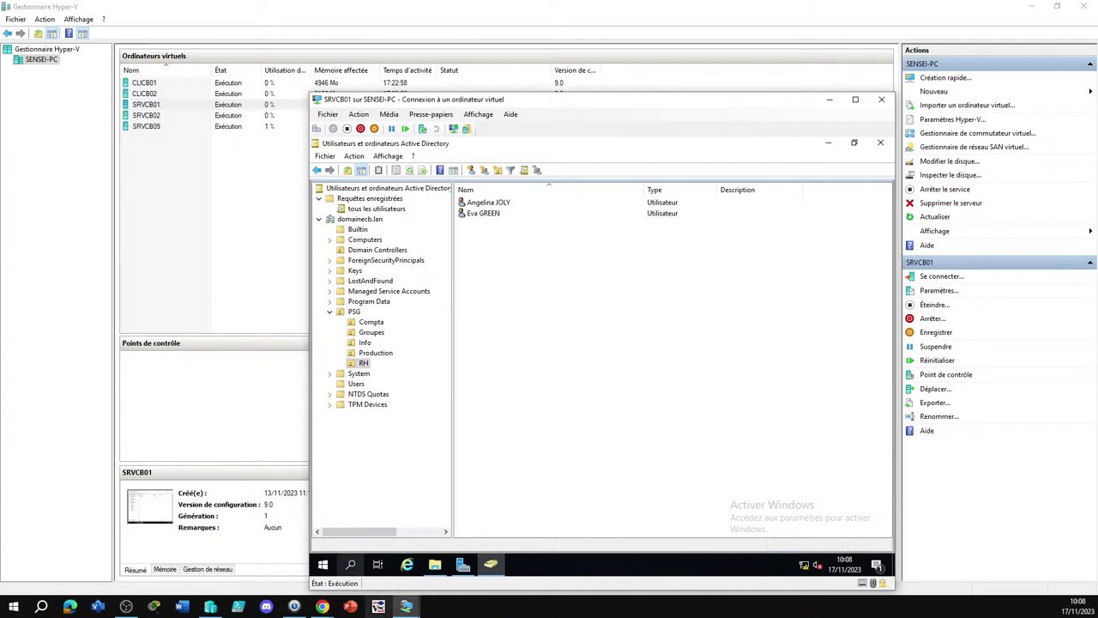
{"action": "left_click", "coordinate": [406, 607]}
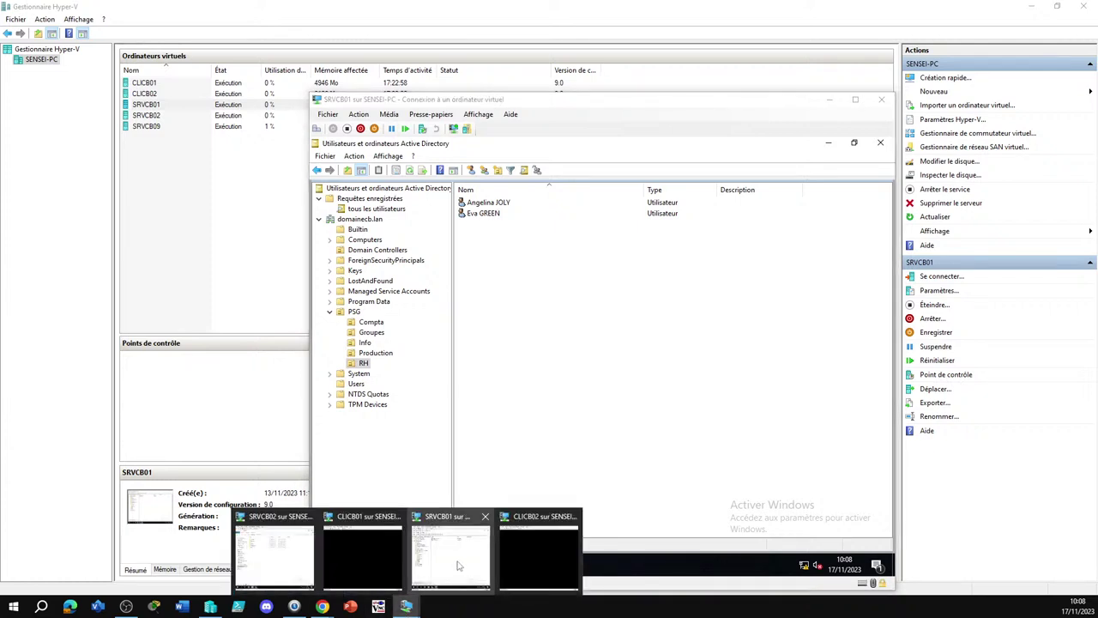
{"action": "left_click", "coordinate": [382, 549]}
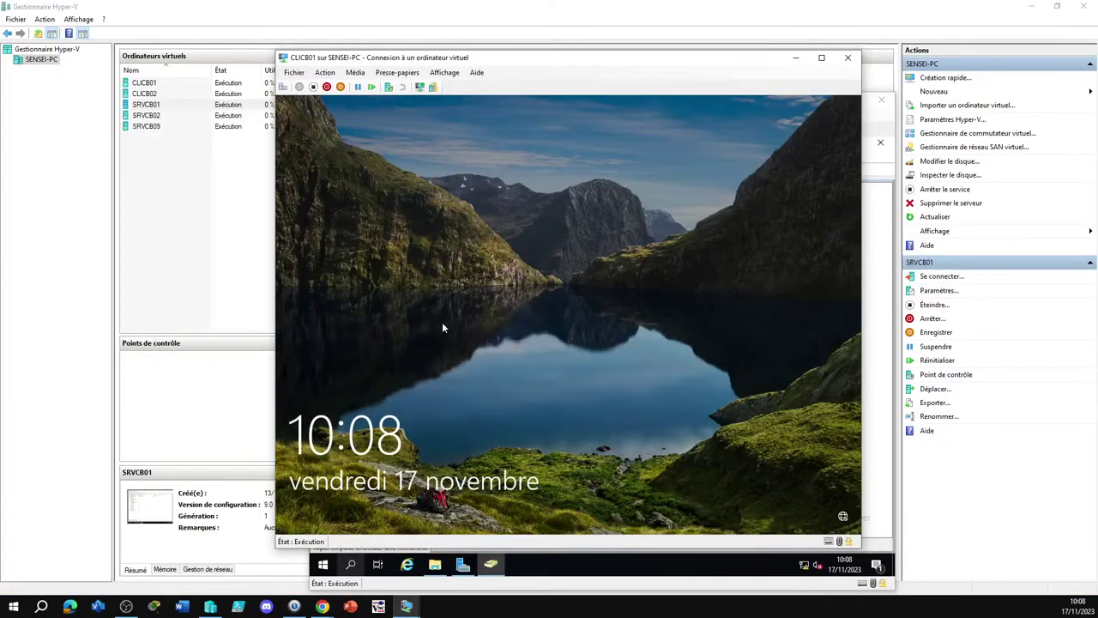
{"action": "left_click", "coordinate": [407, 607]}
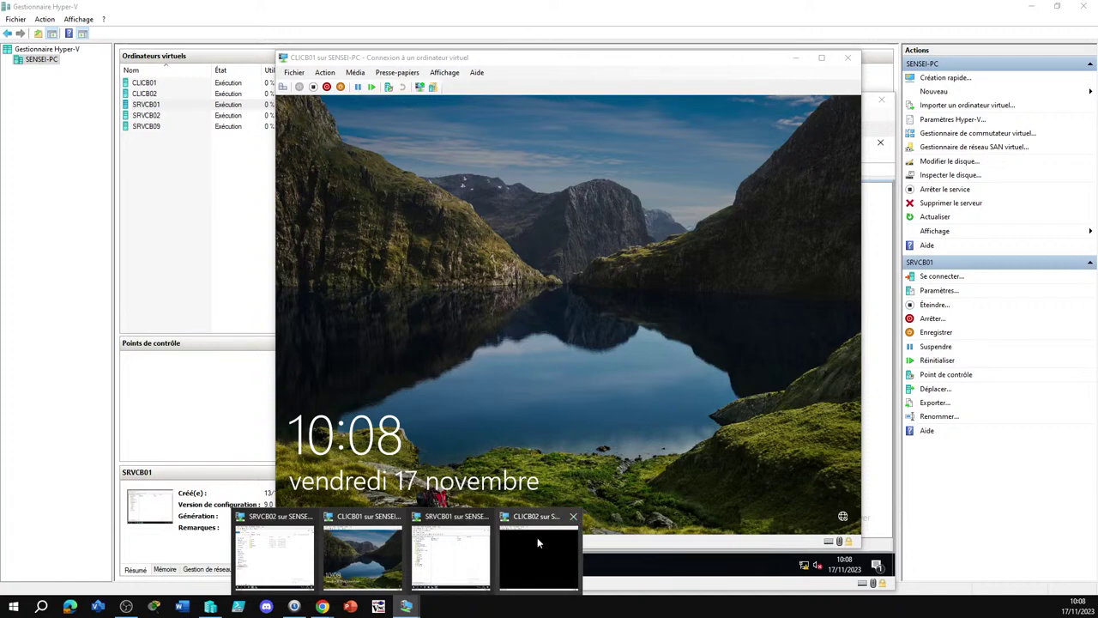
{"action": "left_click", "coordinate": [537, 538]}
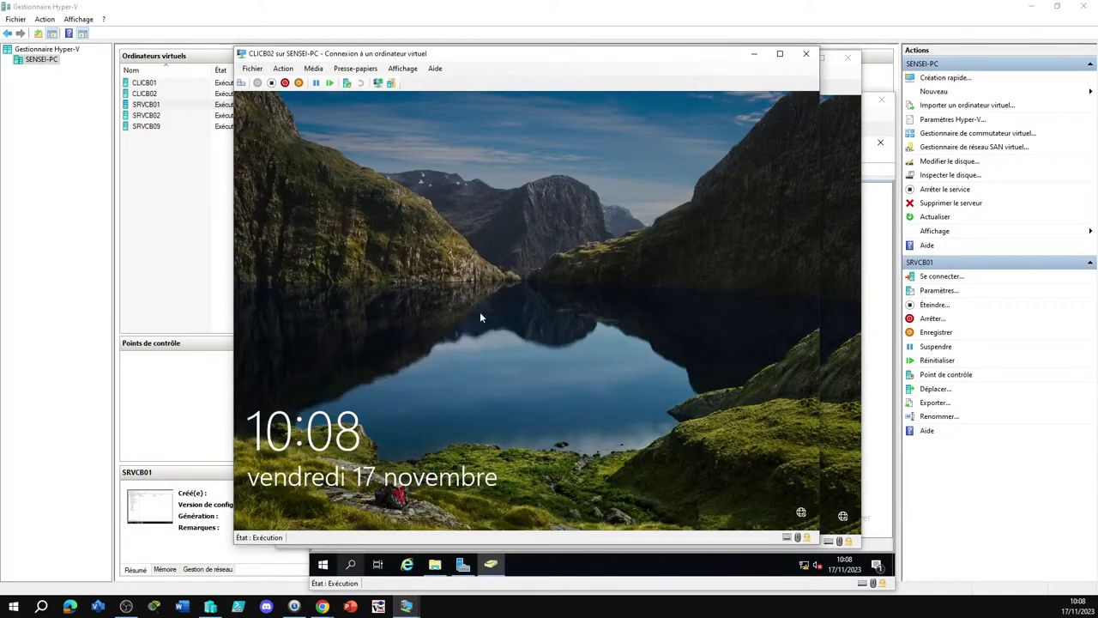
{"action": "left_click", "coordinate": [407, 608]}
{"action": "left_click", "coordinate": [451, 549]}
{"action": "left_click", "coordinate": [460, 386]}
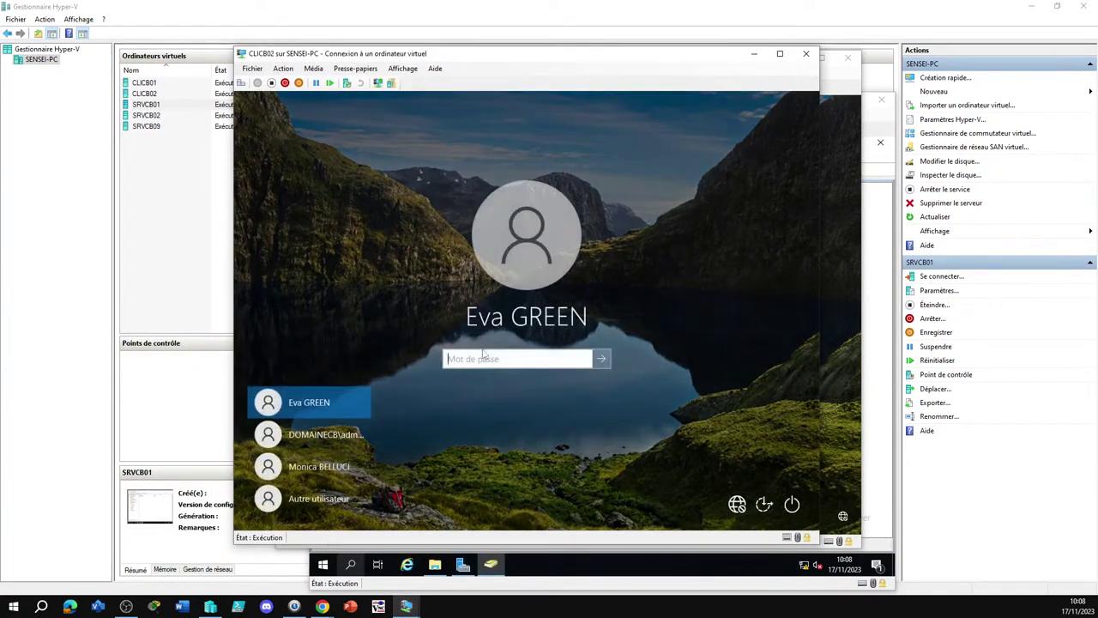
{"action": "type", "text": "********"}
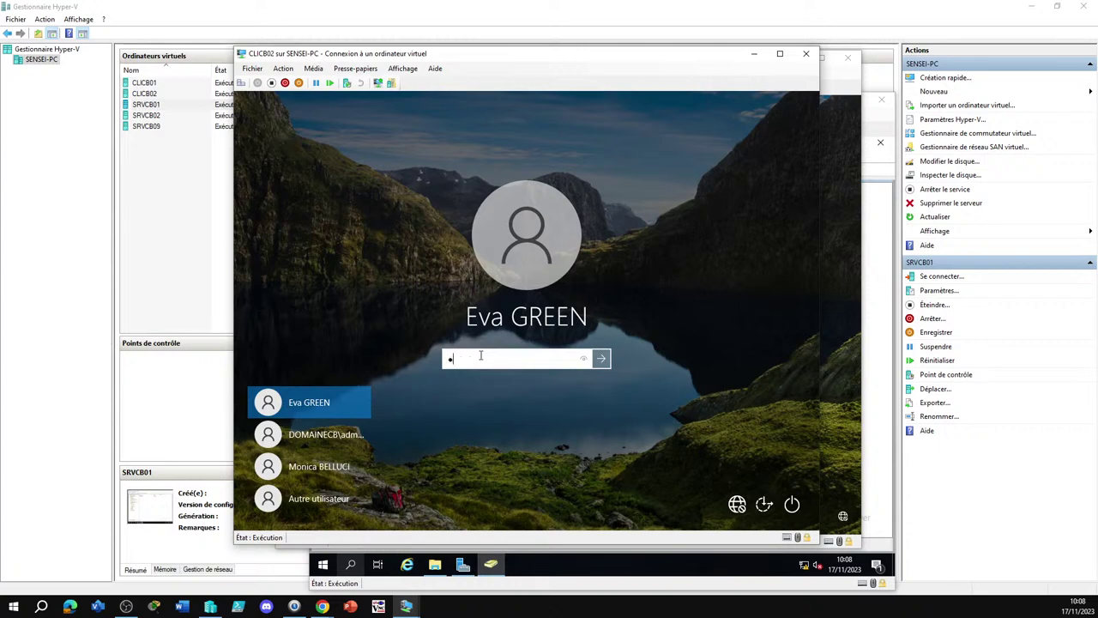
{"action": "key", "text": "Return"}
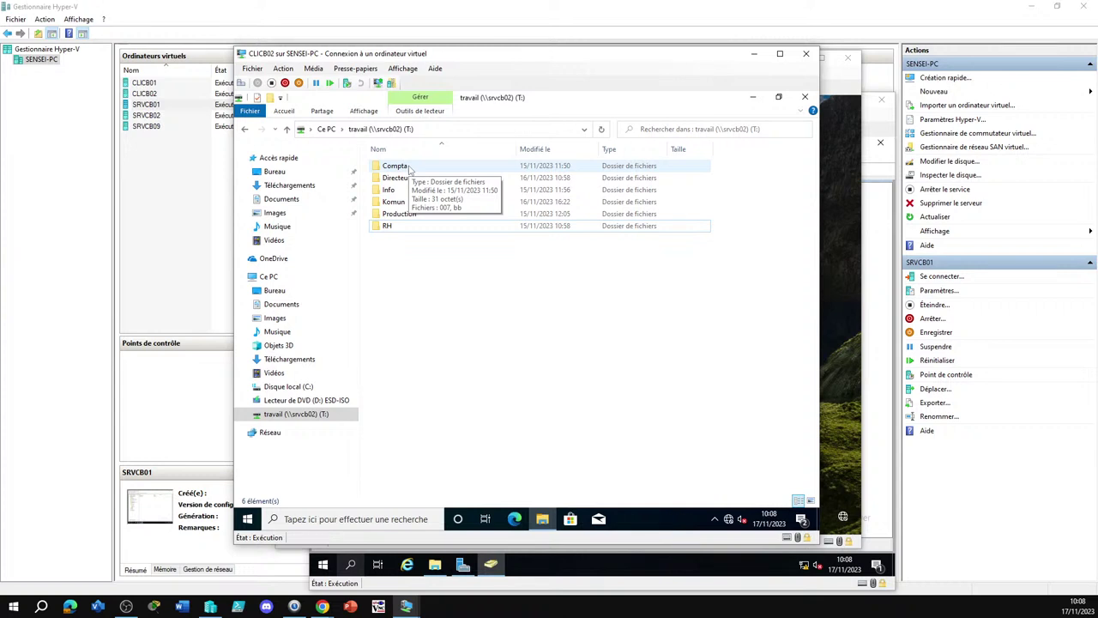
Test access by opening Compta, Directeurs, another folder and Komun on the travail share
{"action": "double_click", "coordinate": [394, 165]}
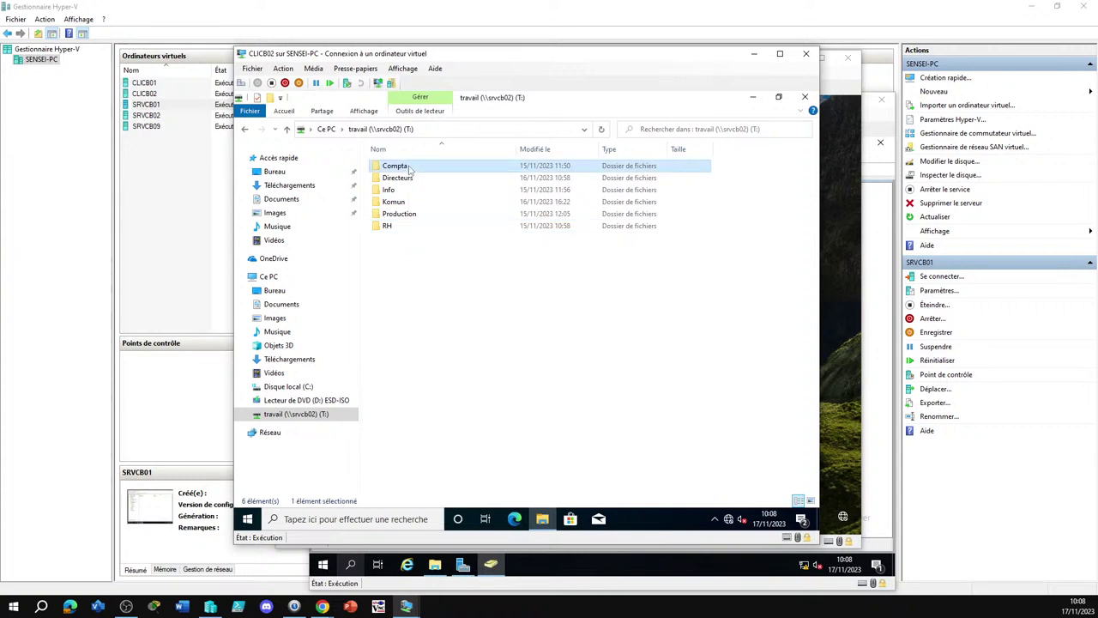
{"action": "left_click", "coordinate": [390, 128]}
{"action": "double_click", "coordinate": [395, 178]}
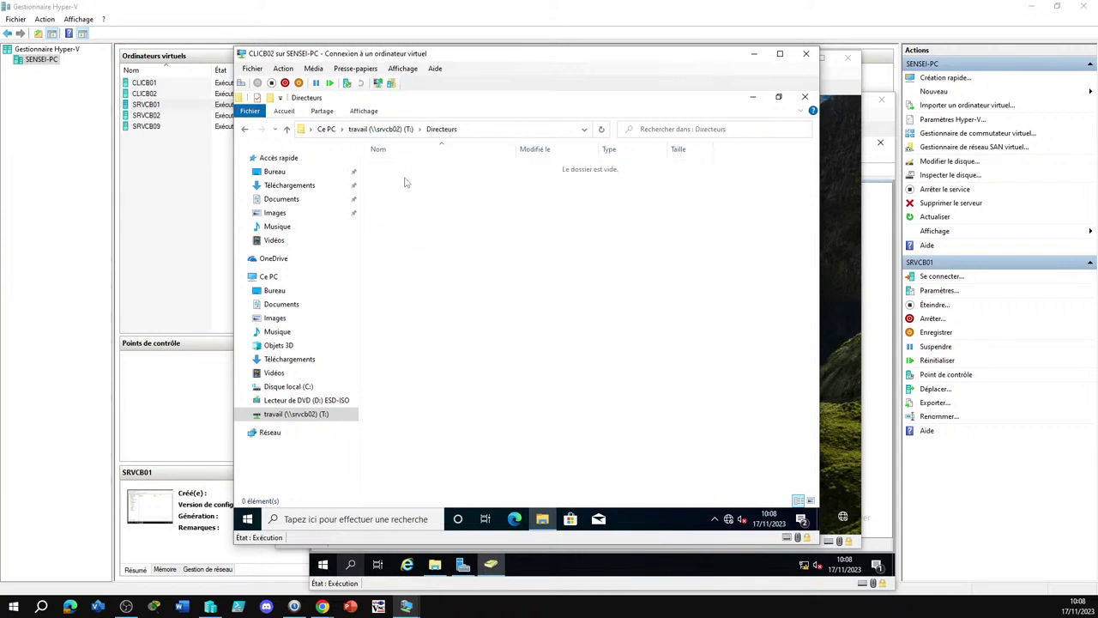
{"action": "left_click", "coordinate": [365, 130]}
{"action": "double_click", "coordinate": [391, 197]}
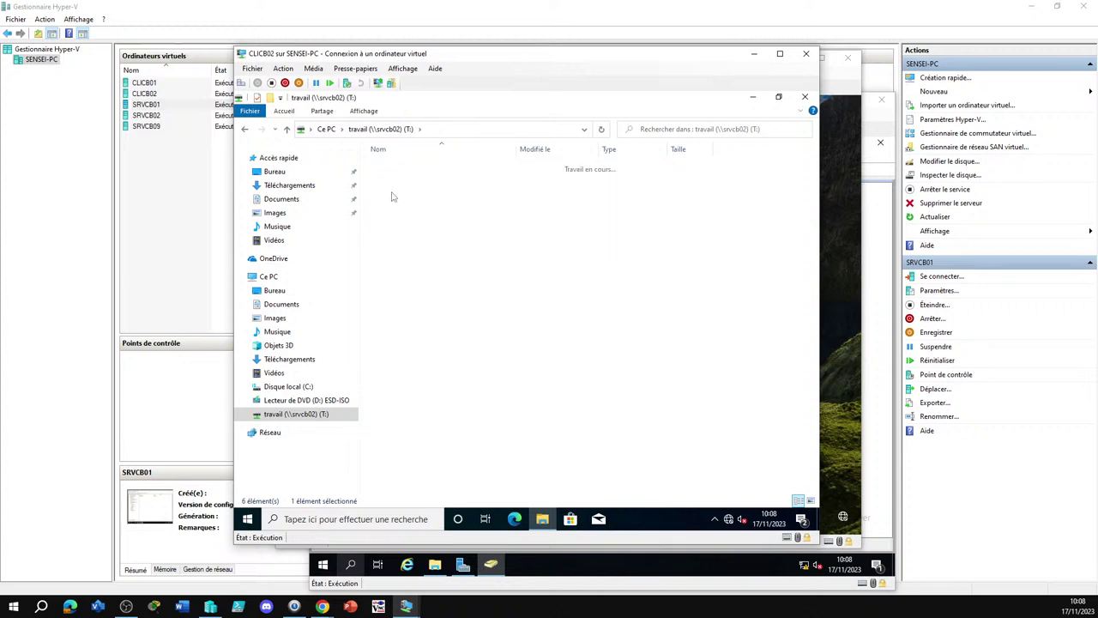
{"action": "left_click", "coordinate": [378, 130]}
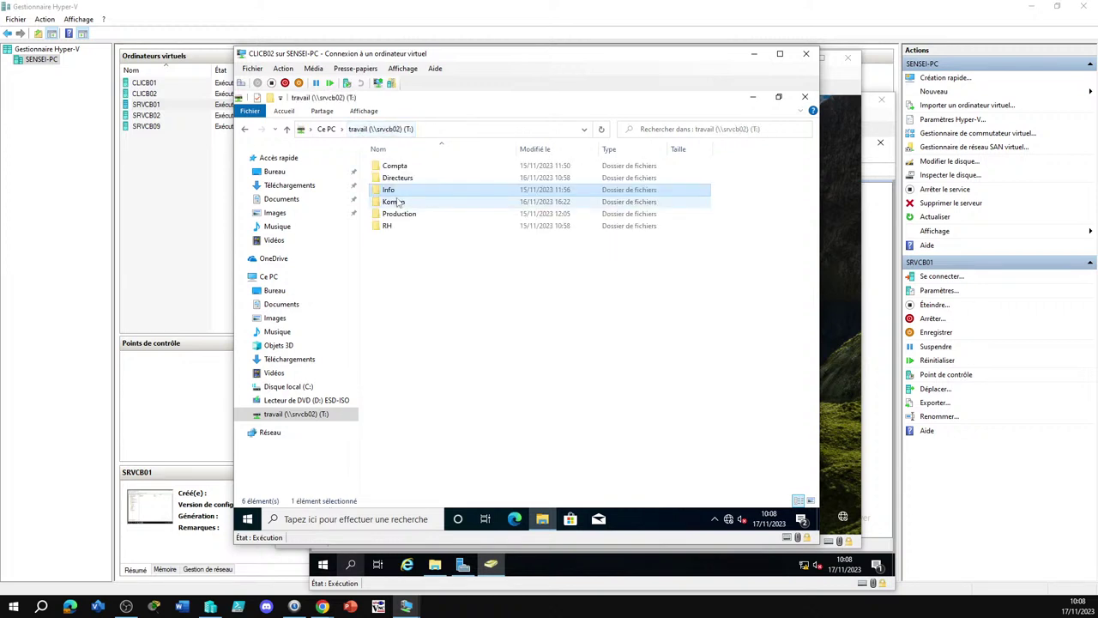
{"action": "double_click", "coordinate": [394, 201]}
{"action": "left_click", "coordinate": [379, 128]}
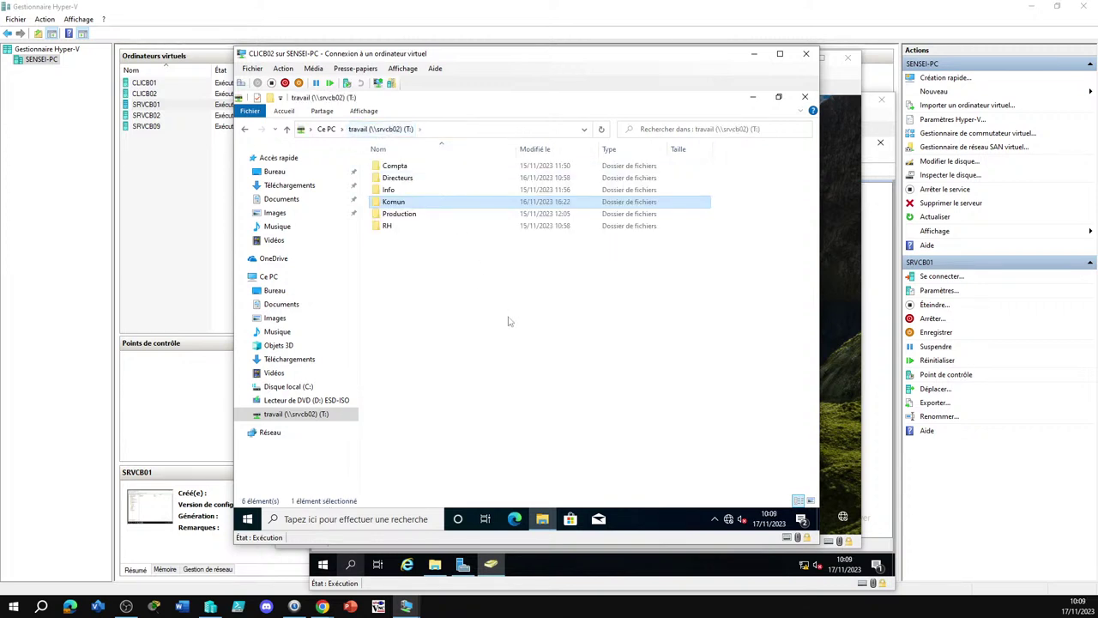
{"action": "left_click", "coordinate": [508, 321]}
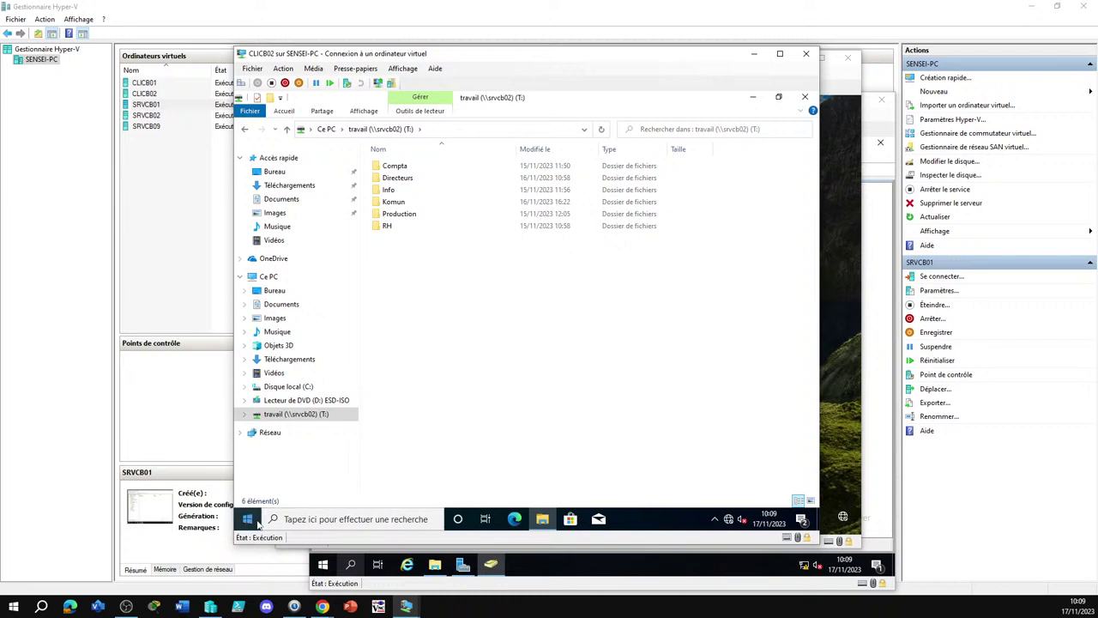
{"action": "left_click", "coordinate": [409, 608]}
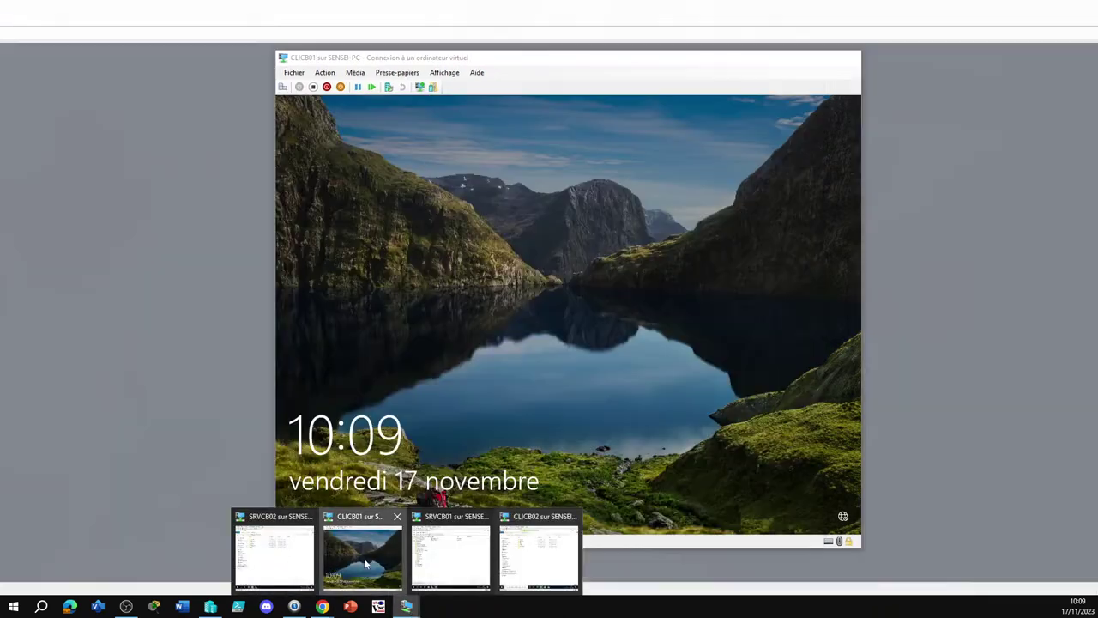
{"action": "left_click", "coordinate": [390, 566]}
Sign in on CLICB01 with the user's password
{"action": "left_click", "coordinate": [429, 346]}
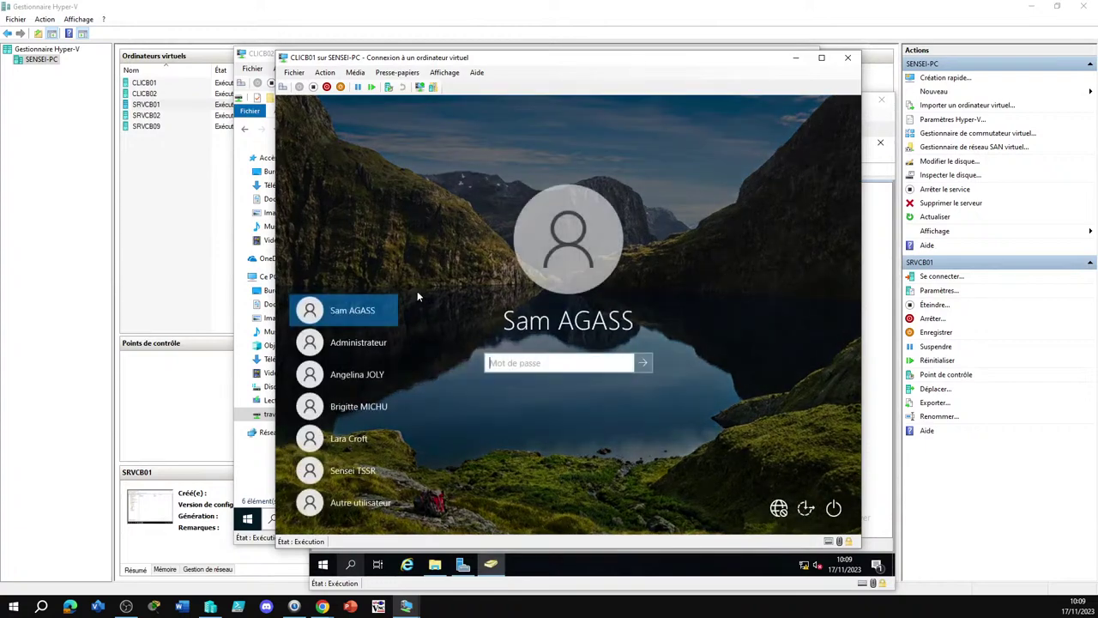
{"action": "type", "text": "•••••"}
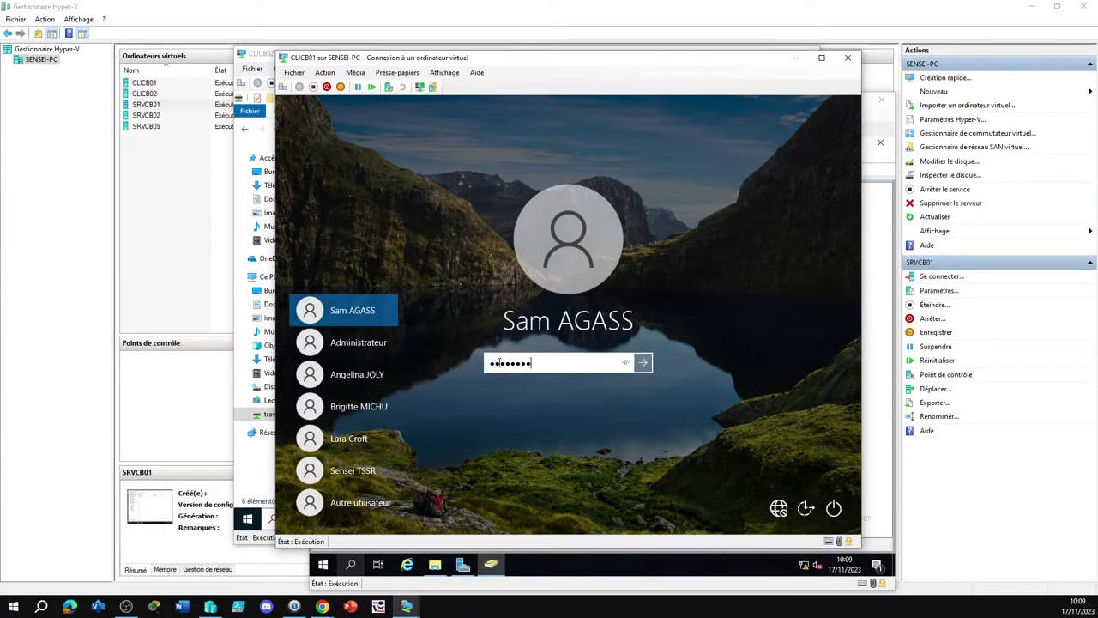
{"action": "key", "text": "Return"}
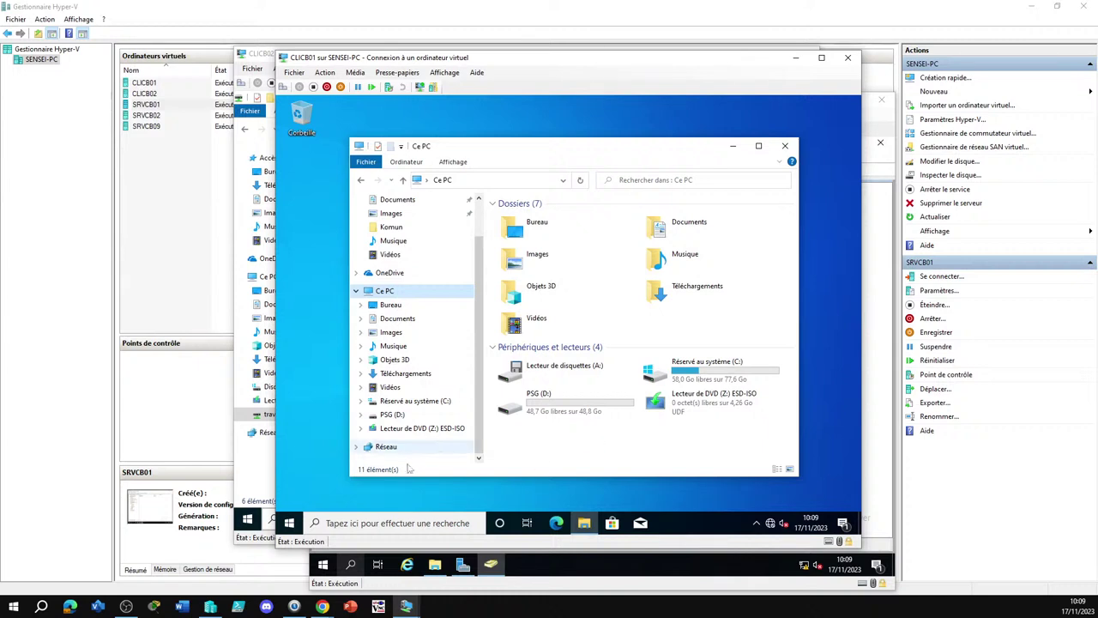
Sign the user out of CLICB01 via Se déconnecter and sign back in
{"action": "right_click", "coordinate": [289, 522]}
{"action": "mouse_move", "coordinate": [412, 488]}
{"action": "left_click", "coordinate": [489, 448]}
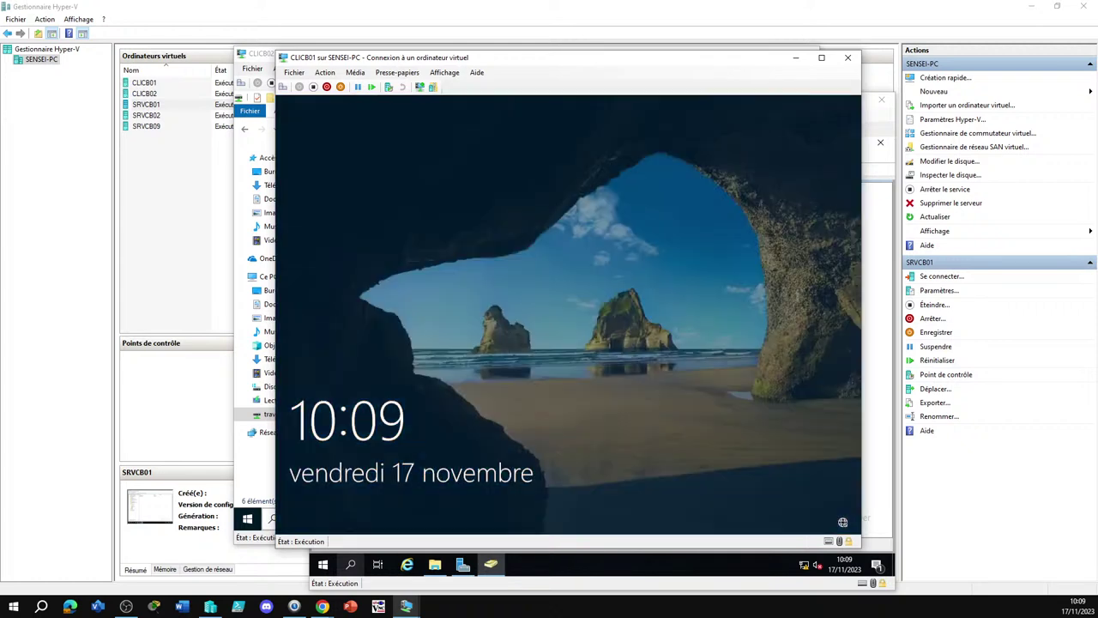
{"action": "left_click", "coordinate": [453, 302]}
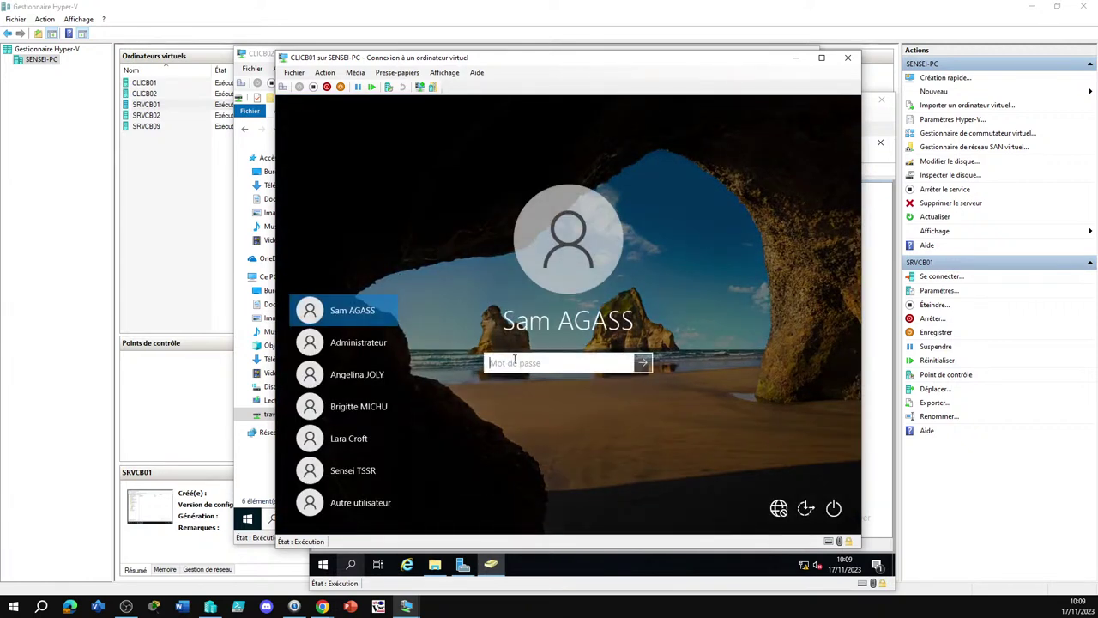
{"action": "type", "text": "aaaaaaa"}
{"action": "key", "text": "Return"}
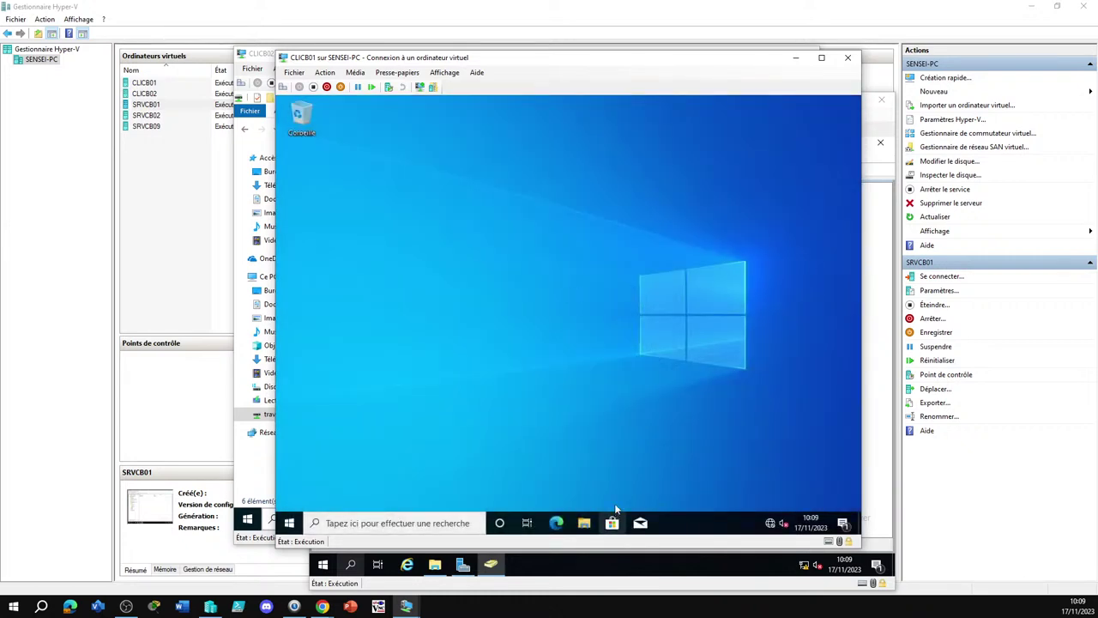
Open the travail (T:) drive in File Explorer and try opening the RH folder
{"action": "left_click", "coordinate": [583, 523]}
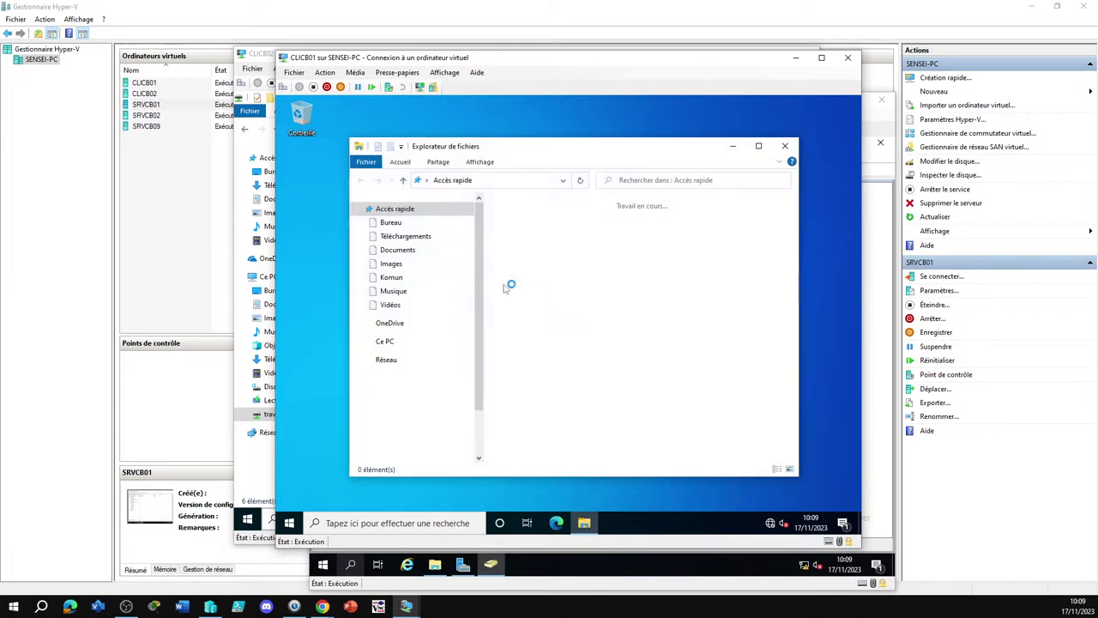
{"action": "scroll", "coordinate": [420, 425], "scroll_direction": "down", "scroll_amount": 2}
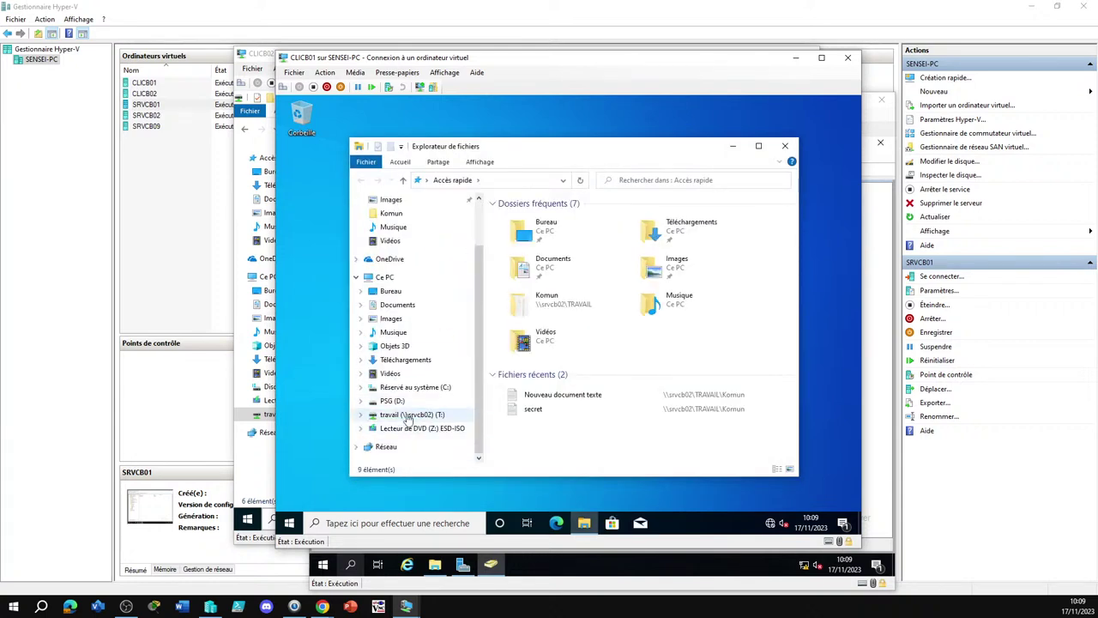
{"action": "left_click", "coordinate": [408, 417]}
{"action": "double_click", "coordinate": [515, 277]}
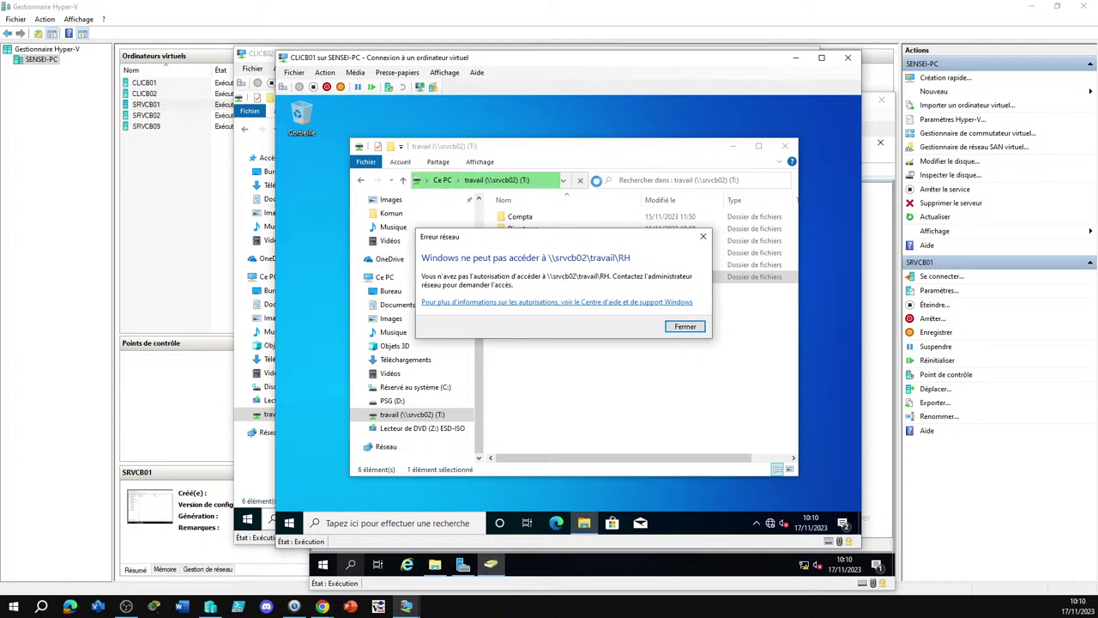
Close the access-denied error, retry RH, close the error again, and select SRVCB02
{"action": "left_click", "coordinate": [686, 327]}
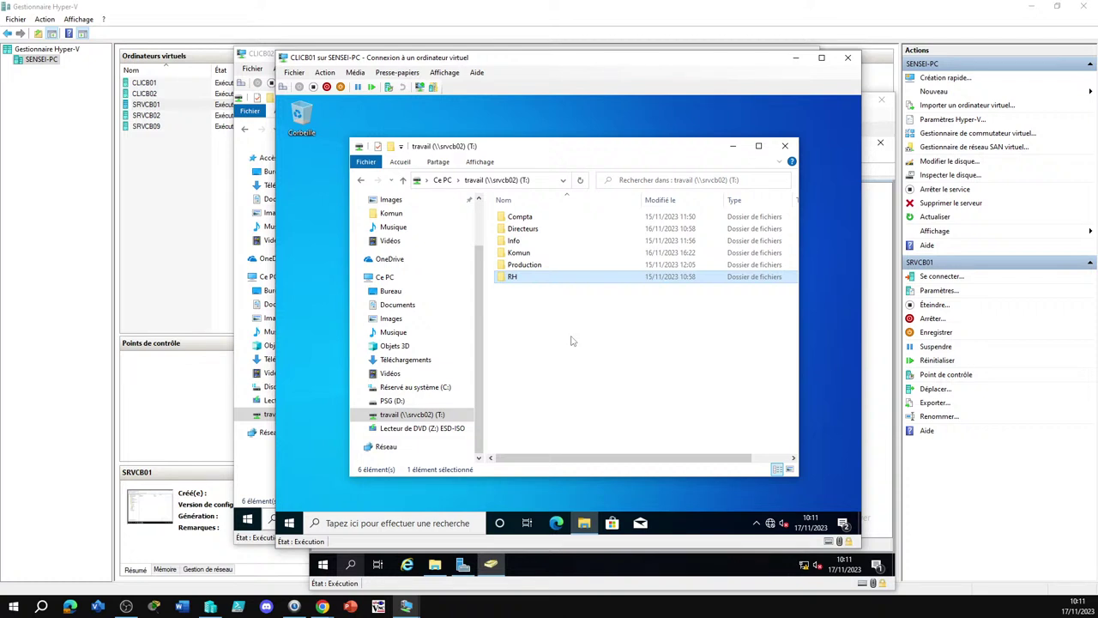
{"action": "double_click", "coordinate": [528, 277]}
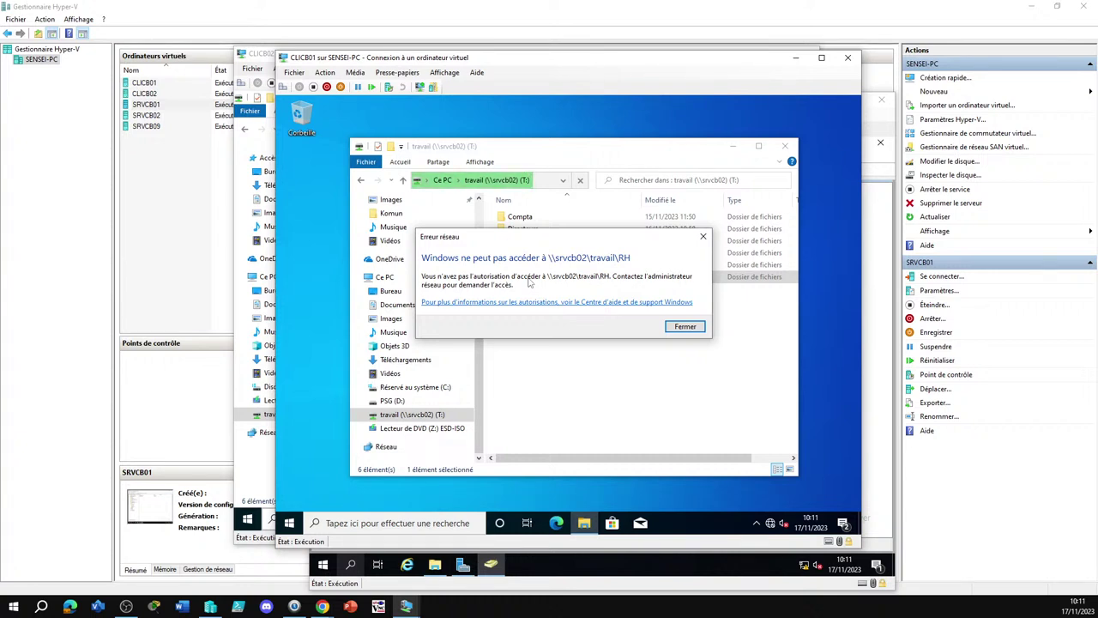
{"action": "left_click", "coordinate": [694, 326]}
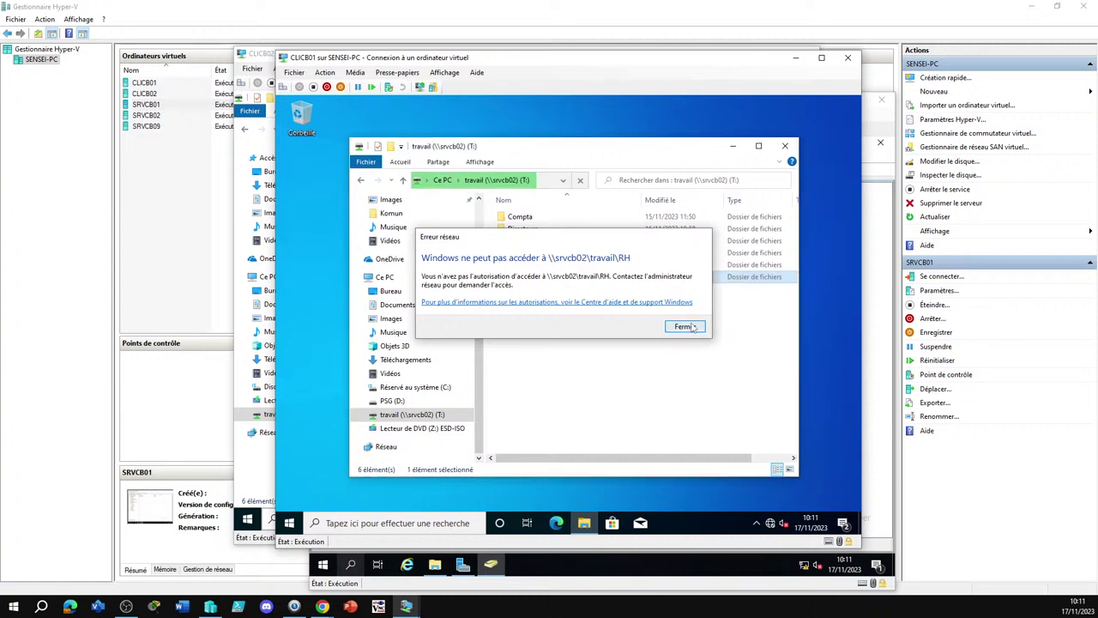
{"action": "left_click", "coordinate": [153, 119]}
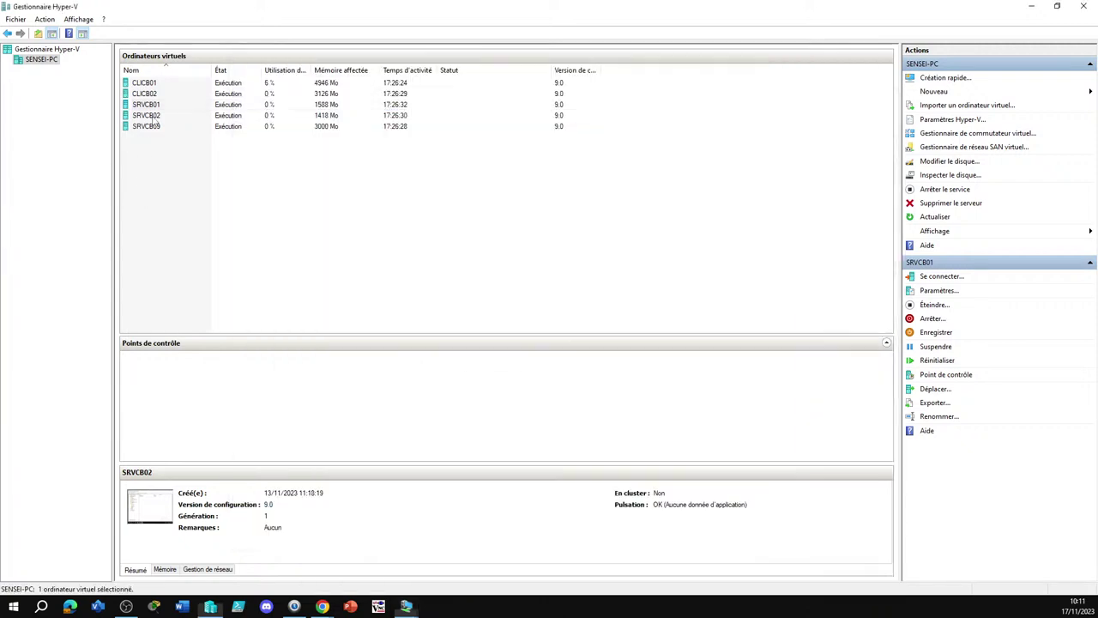
Connect to SRVCB02 and show Server Manager's Partages list with the TRAVAIL share
{"action": "double_click", "coordinate": [156, 120]}
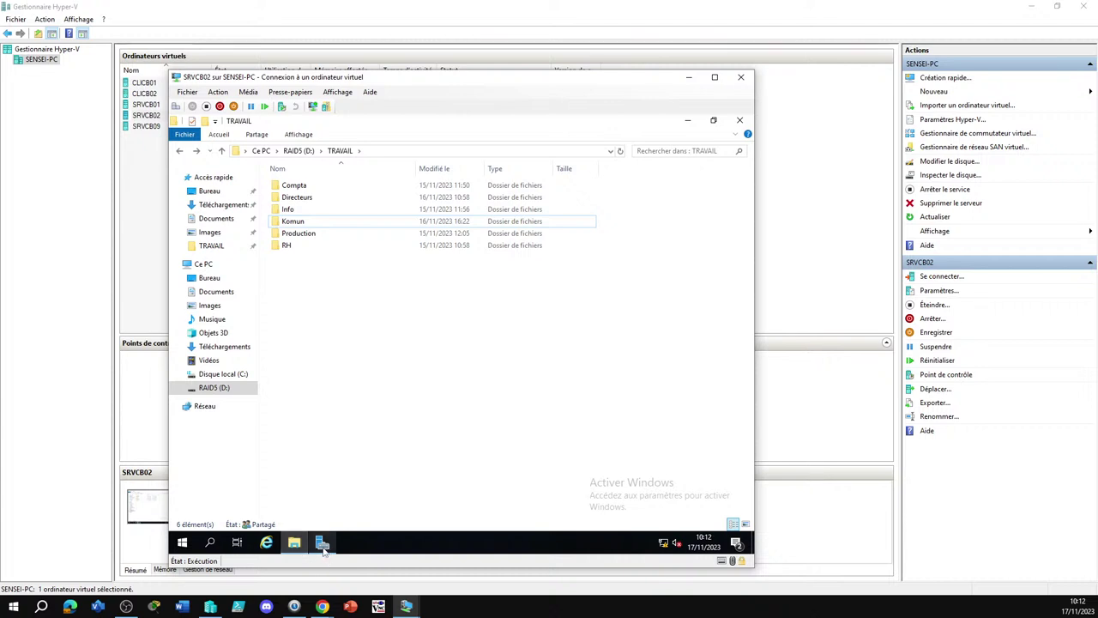
{"action": "left_click", "coordinate": [323, 544]}
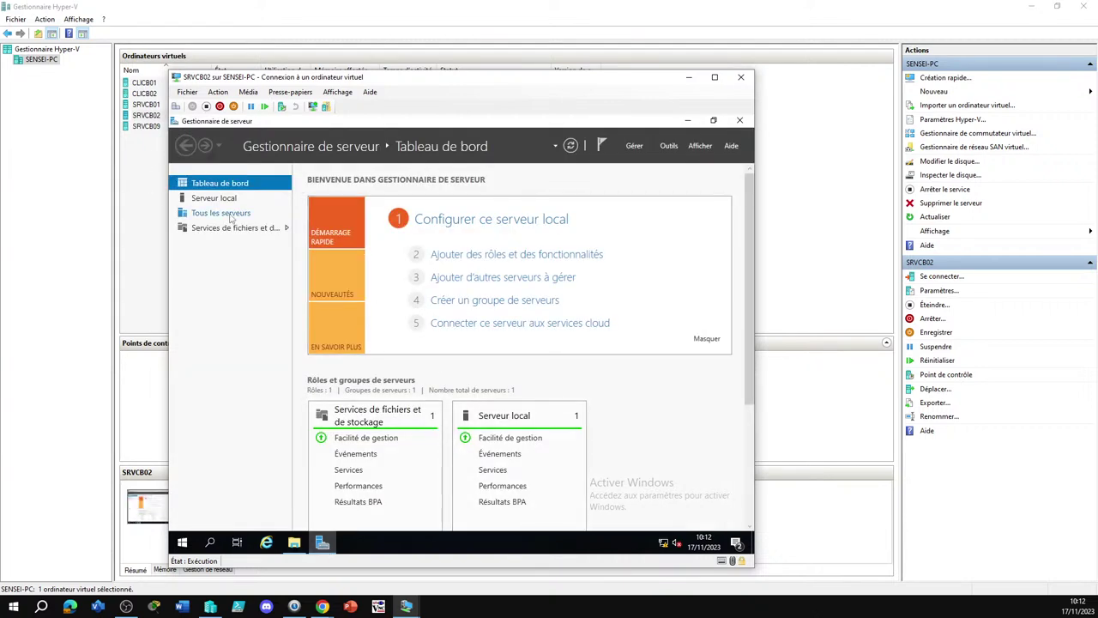
{"action": "left_click", "coordinate": [230, 216]}
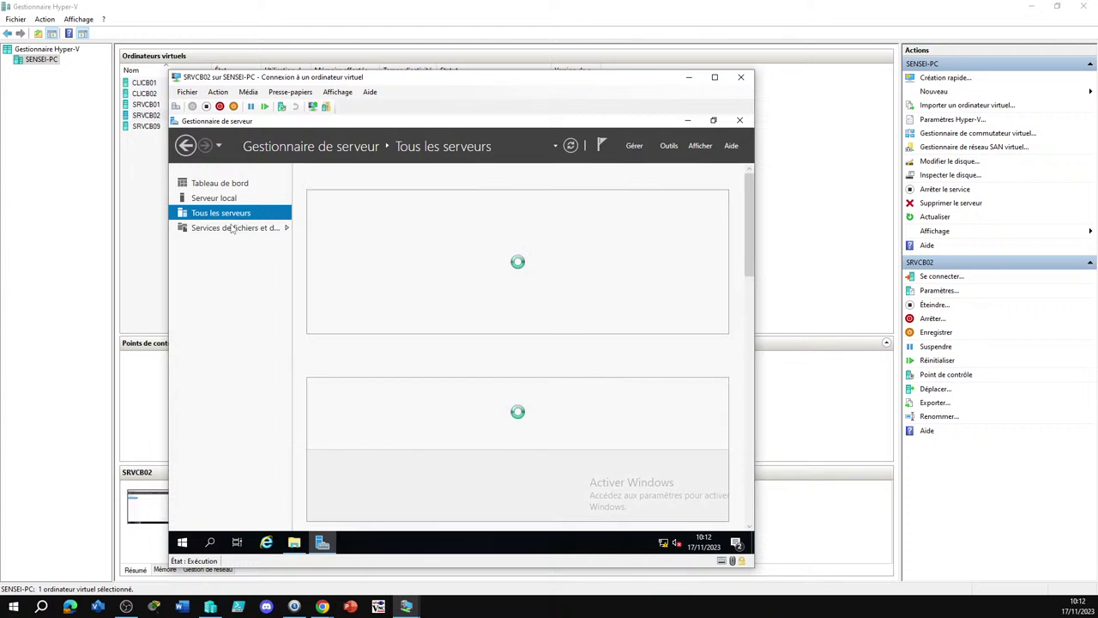
{"action": "left_click", "coordinate": [230, 230]}
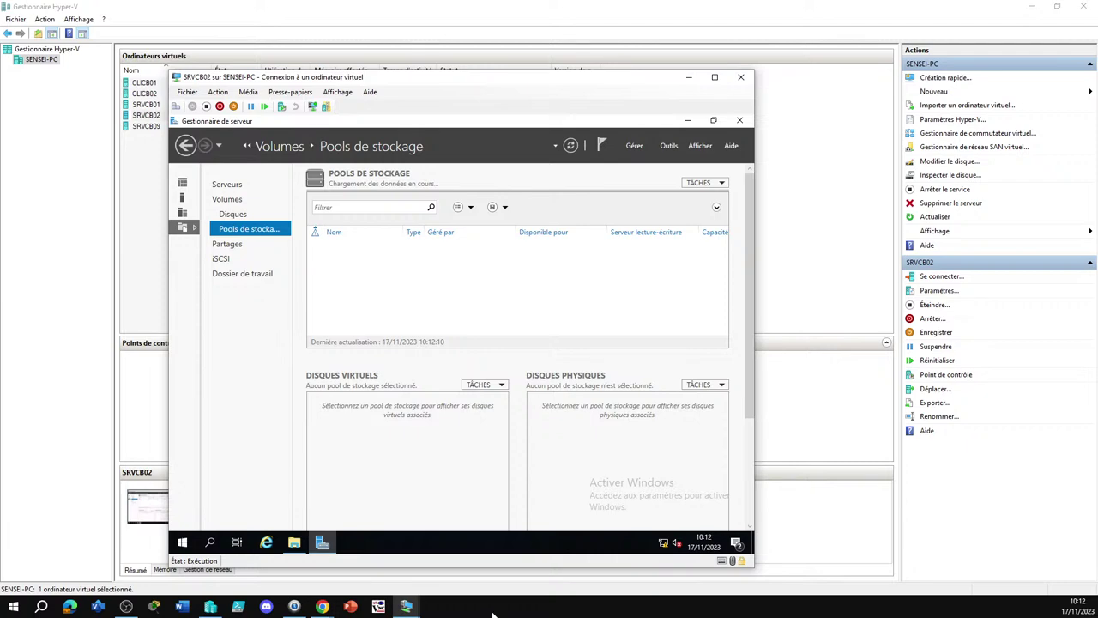
{"action": "left_click", "coordinate": [243, 246]}
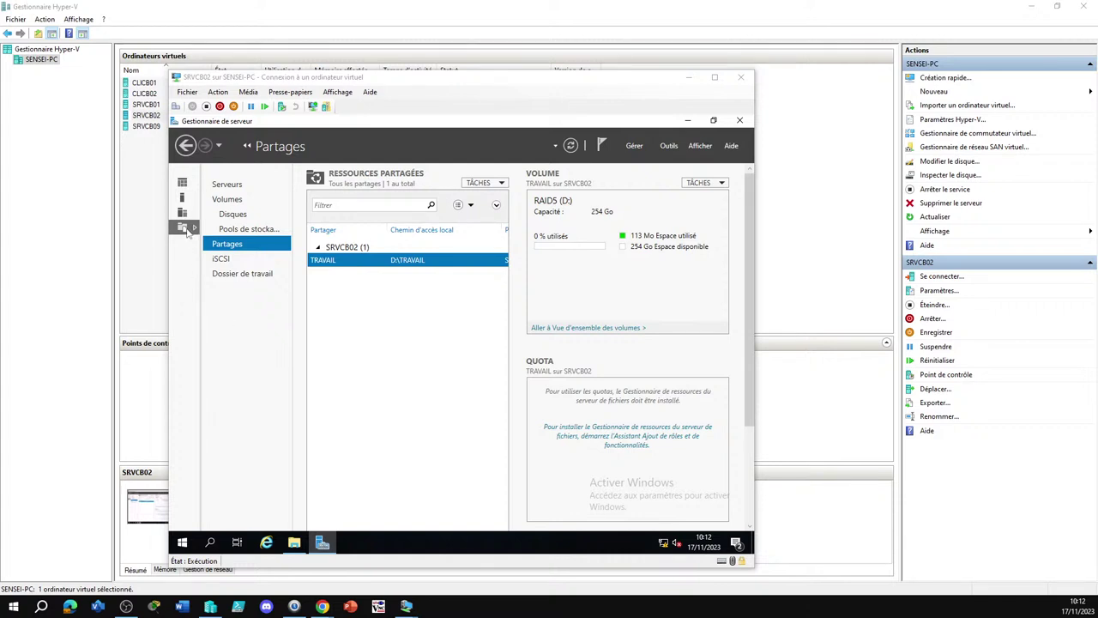
{"action": "left_click", "coordinate": [184, 228]}
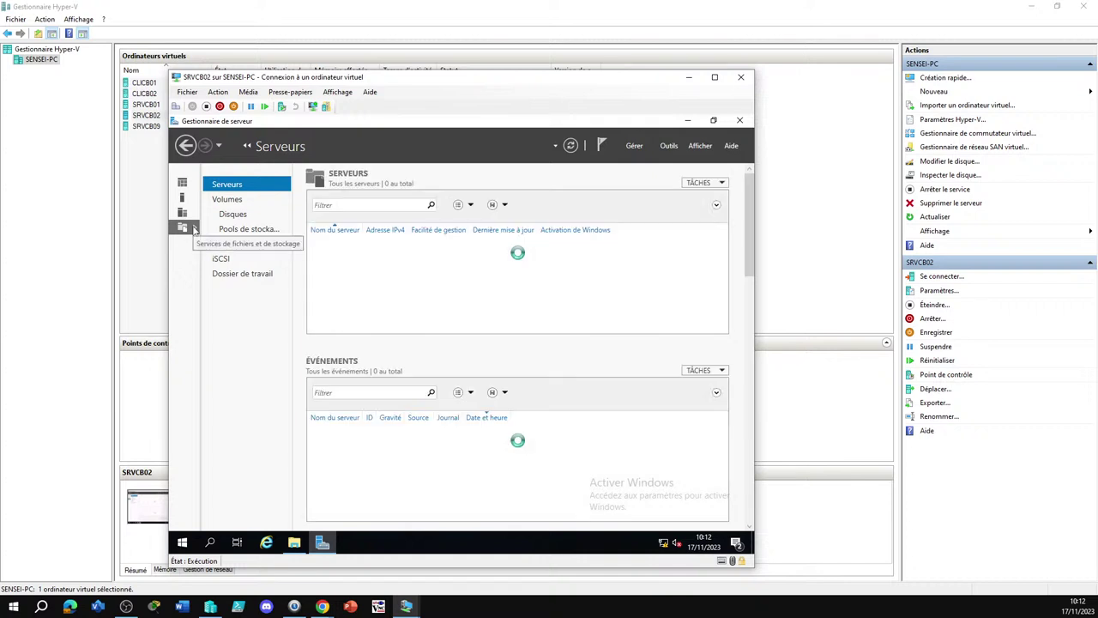
{"action": "left_click", "coordinate": [182, 183]}
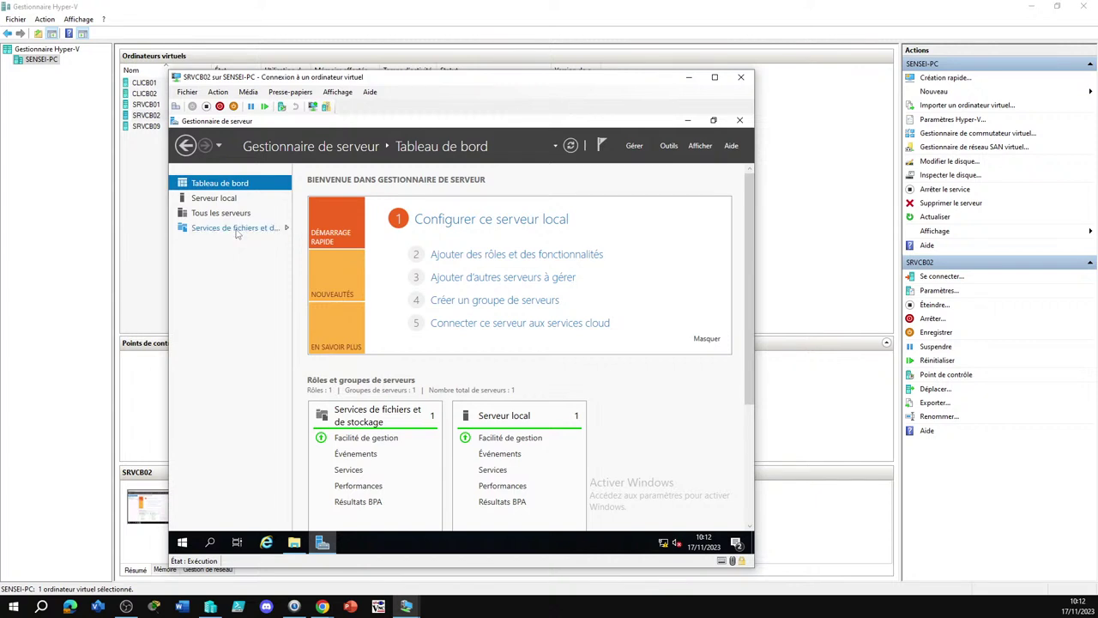
{"action": "left_click", "coordinate": [234, 227]}
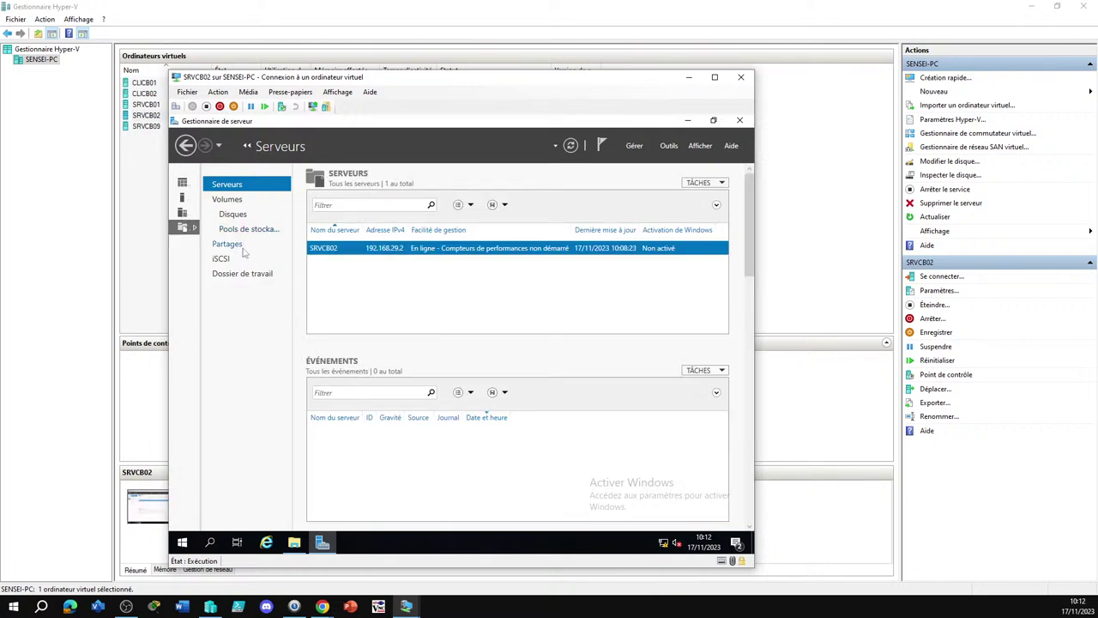
{"action": "left_click", "coordinate": [227, 246]}
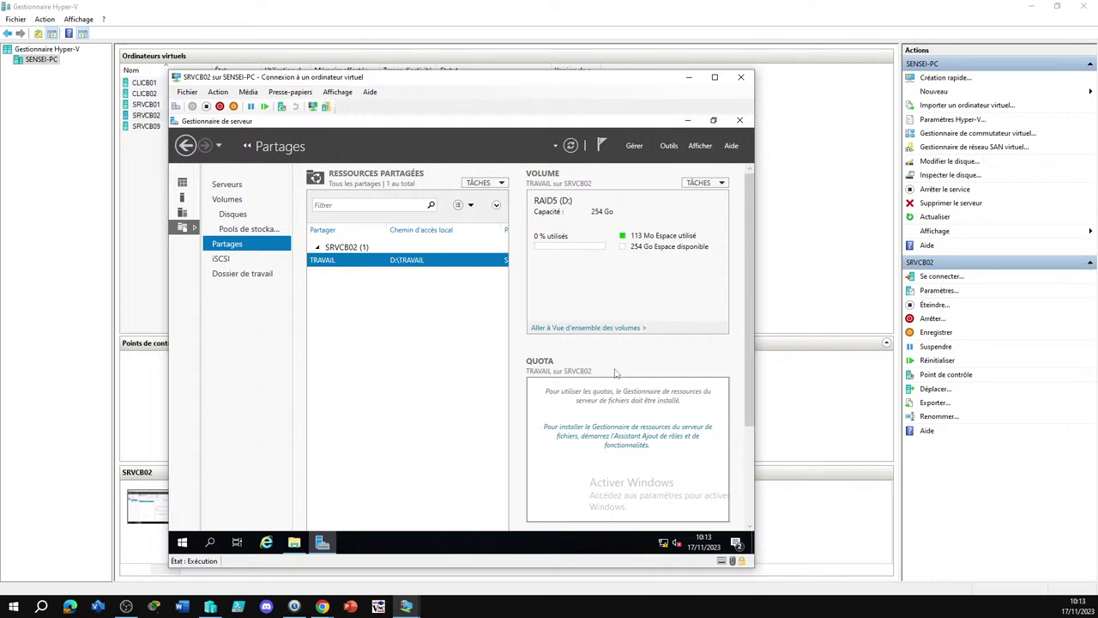
{"action": "right_click", "coordinate": [327, 265]}
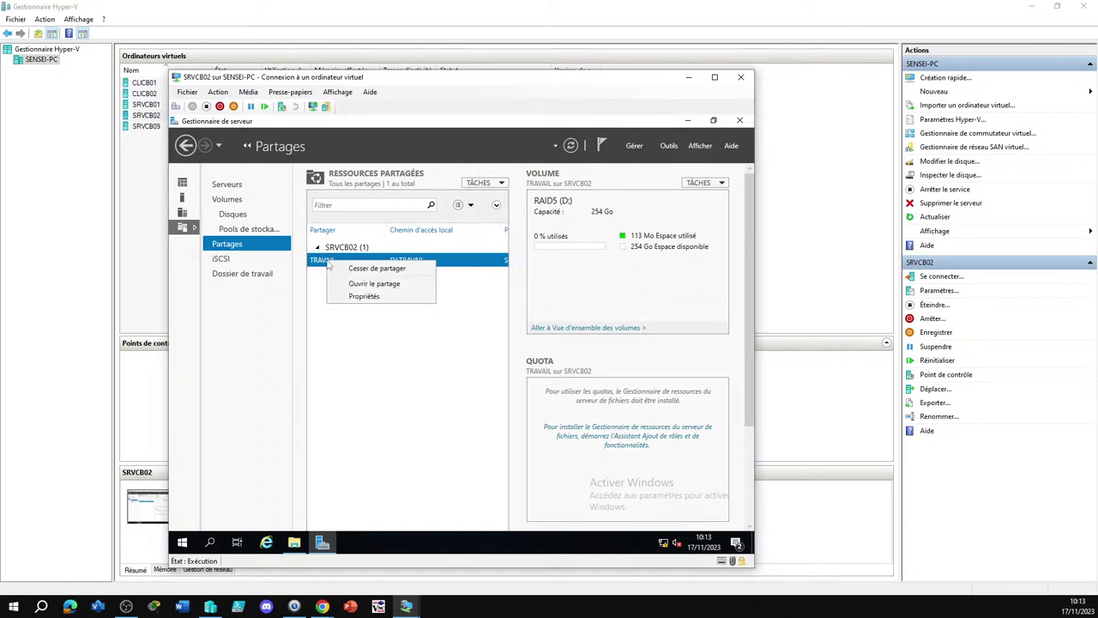
Open the TRAVAIL share's Propriétés at its Paramètres section
{"action": "left_click", "coordinate": [375, 296]}
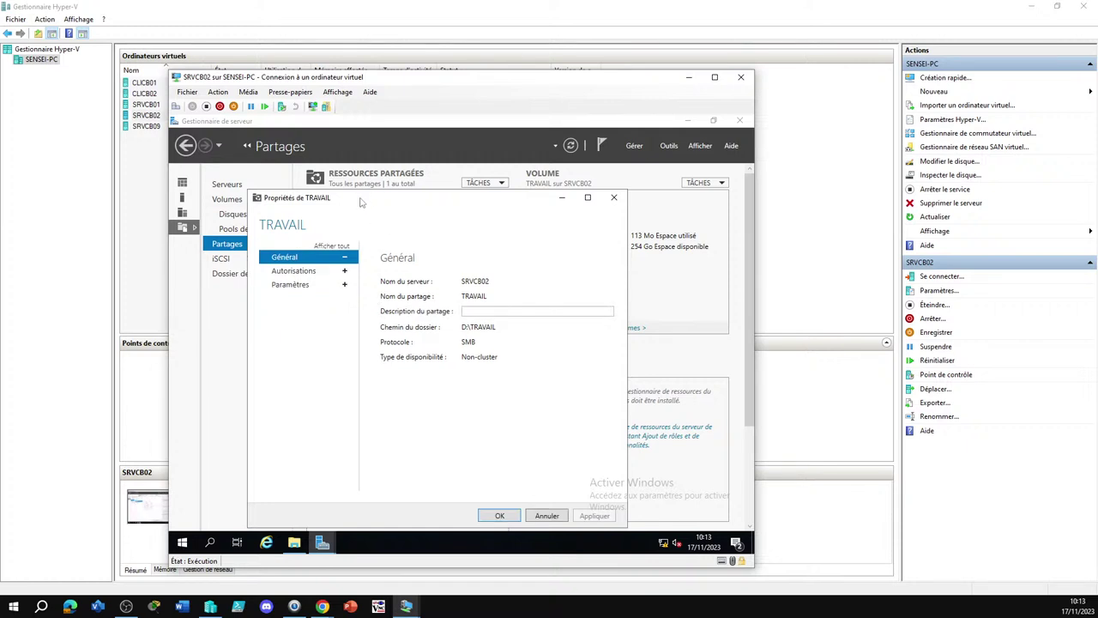
{"action": "left_click_drag", "start_coordinate": [360, 203], "coordinate": [474, 199]}
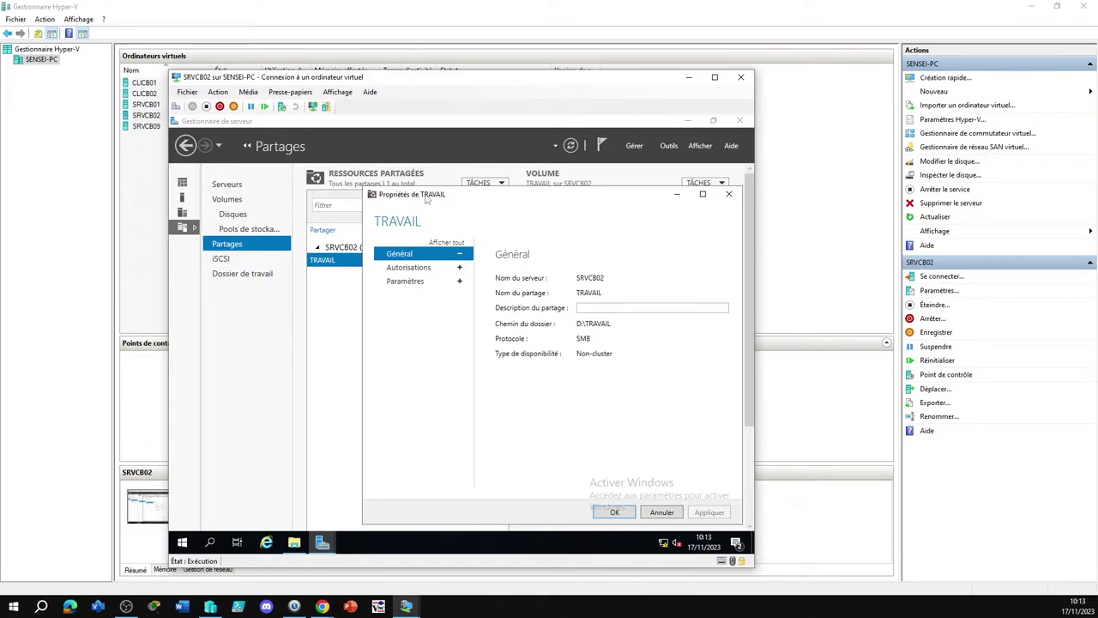
{"action": "left_click", "coordinate": [405, 282]}
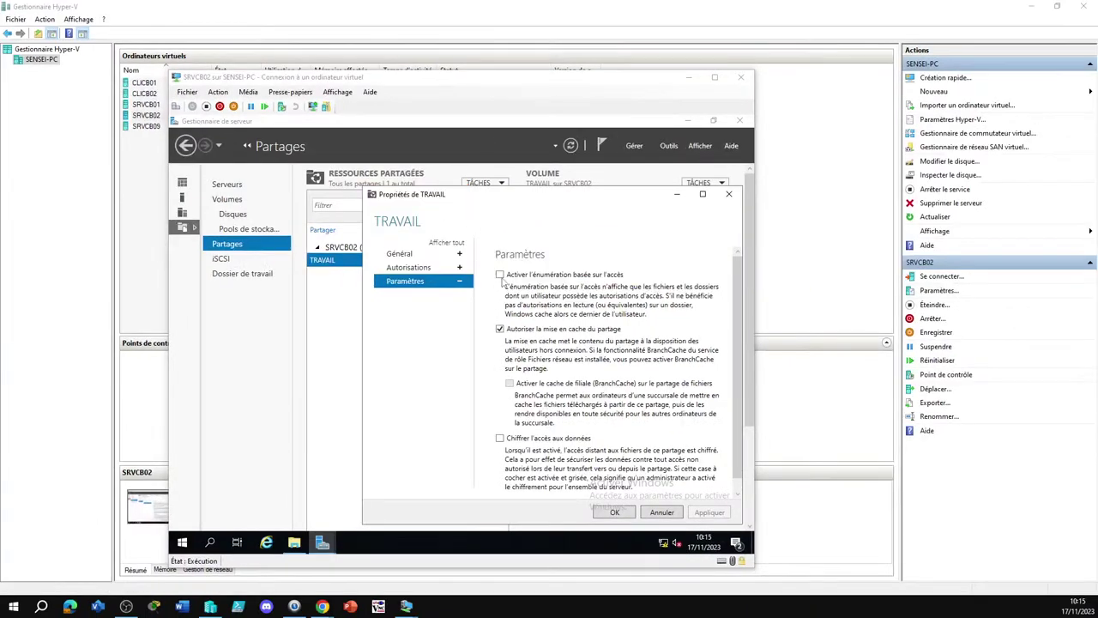
Tick Activer l'énumération basée sur l'accès for the TRAVAIL share
{"action": "left_click", "coordinate": [501, 276]}
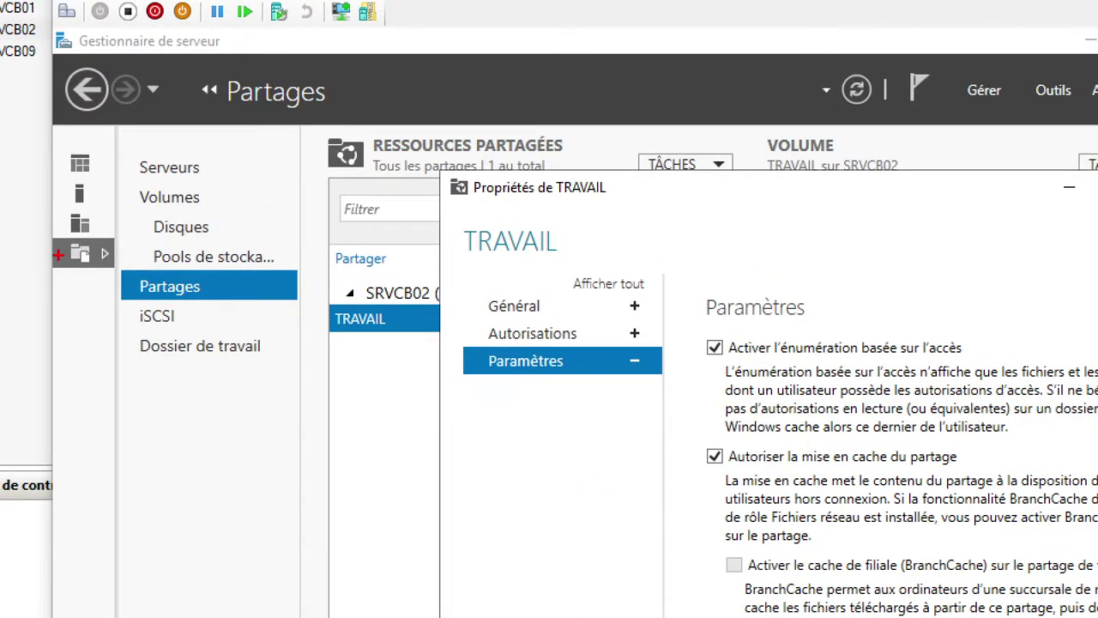
{"action": "mouse_move", "coordinate": [60, 255]}
{"action": "left_mouse_down"}
{"action": "mouse_move", "coordinate": [12, 289]}
{"action": "mouse_move", "coordinate": [38, 281]}
{"action": "mouse_move", "coordinate": [17, 304]}
{"action": "left_mouse_up"}
{"action": "key", "text": "ctrl+z"}
{"action": "key", "text": "ctrl+z"}
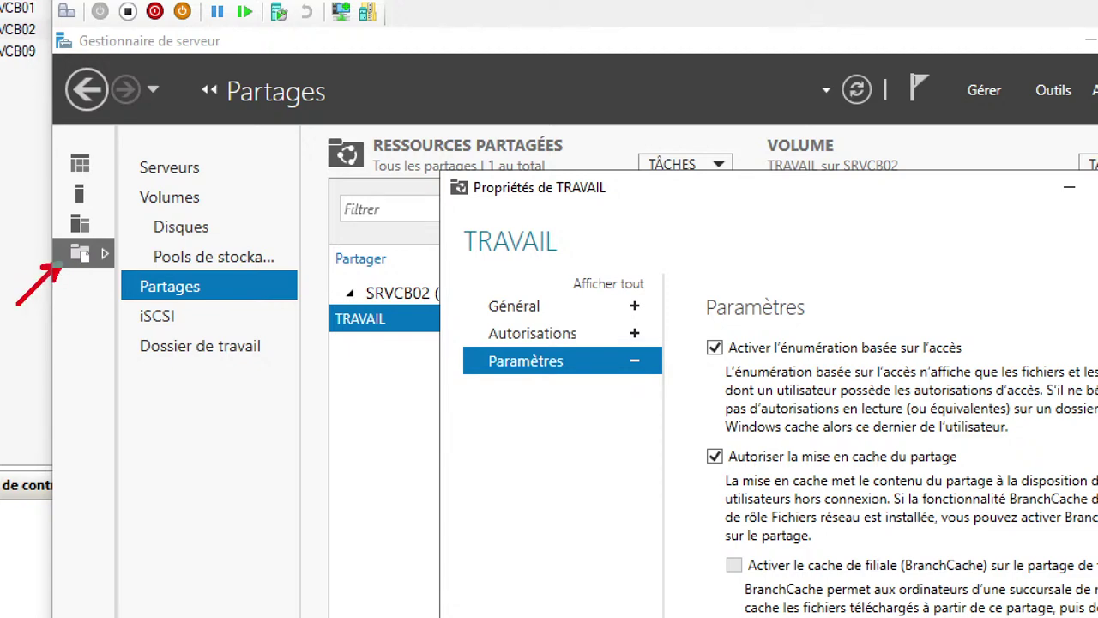
{"action": "left_click_drag", "start_coordinate": [140, 293], "coordinate": [103, 331]}
{"action": "left_click_drag", "start_coordinate": [348, 331], "coordinate": [288, 372]}
{"action": "left_click_drag", "start_coordinate": [477, 366], "coordinate": [424, 407]}
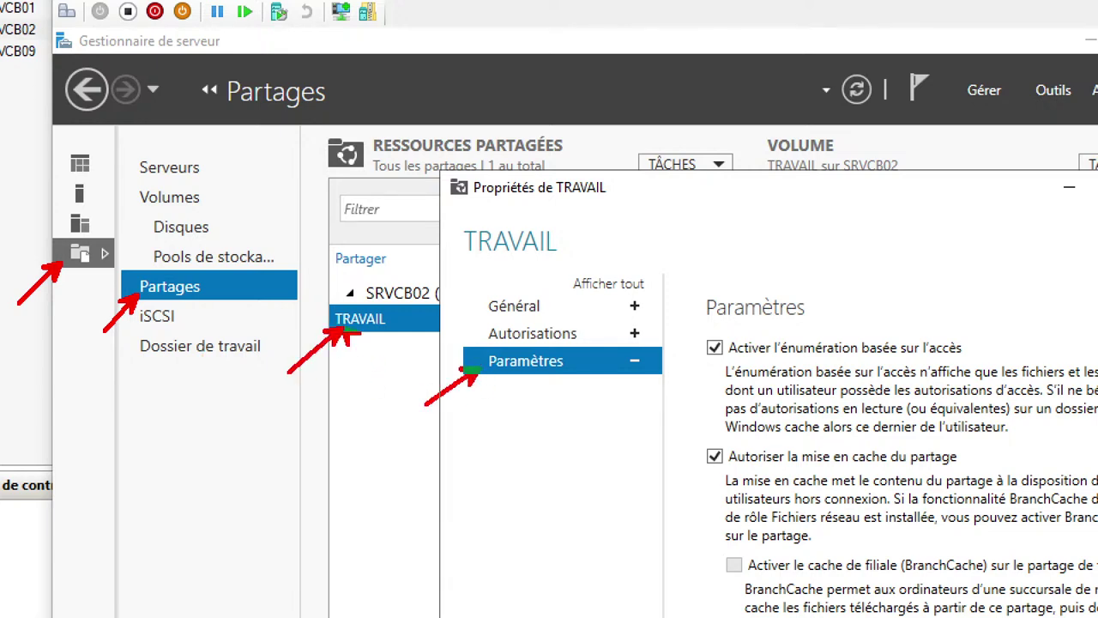
{"action": "left_click_drag", "start_coordinate": [700, 323], "coordinate": [1000, 361]}
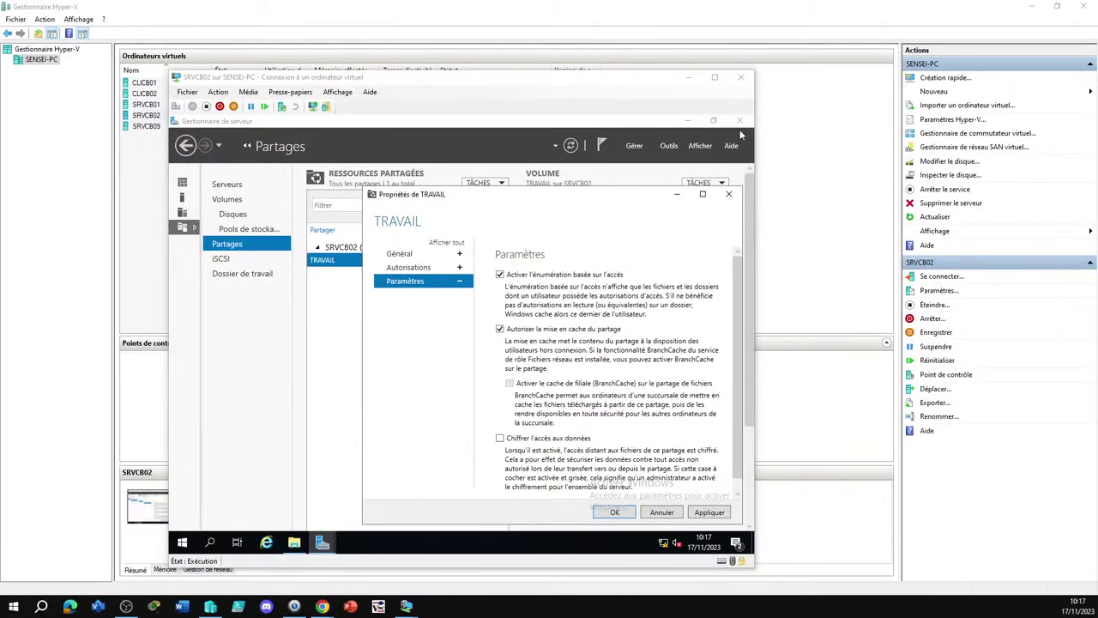
Apply the TRAVAIL properties, open RH on CLICB02, then confirm CLICB01 is denied RH
{"action": "left_click", "coordinate": [629, 514]}
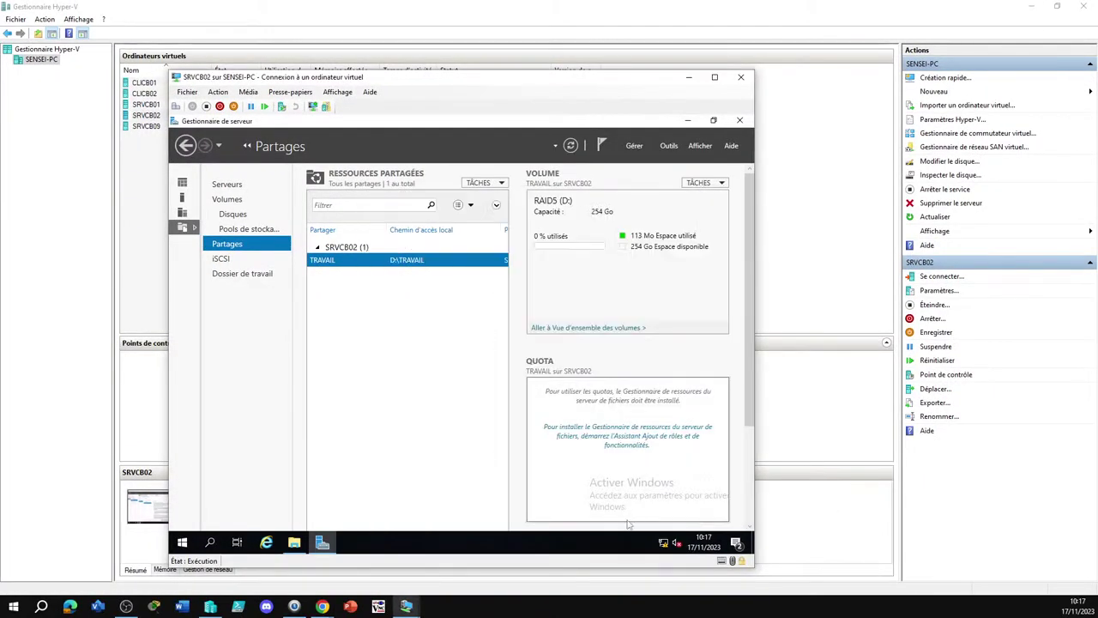
{"action": "double_click", "coordinate": [144, 93]}
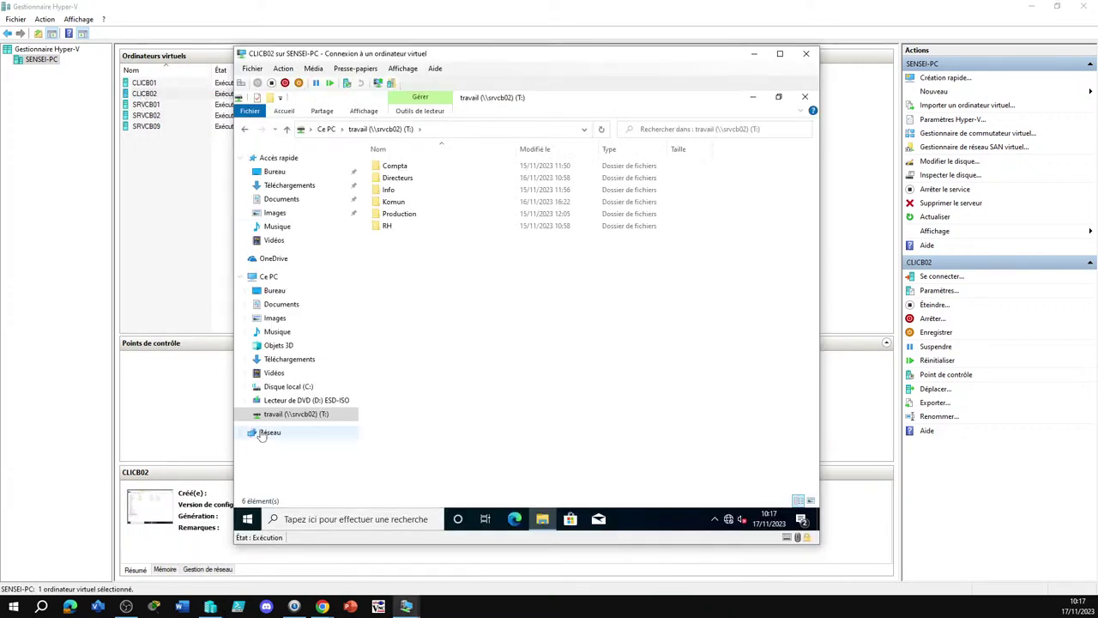
{"action": "double_click", "coordinate": [387, 226]}
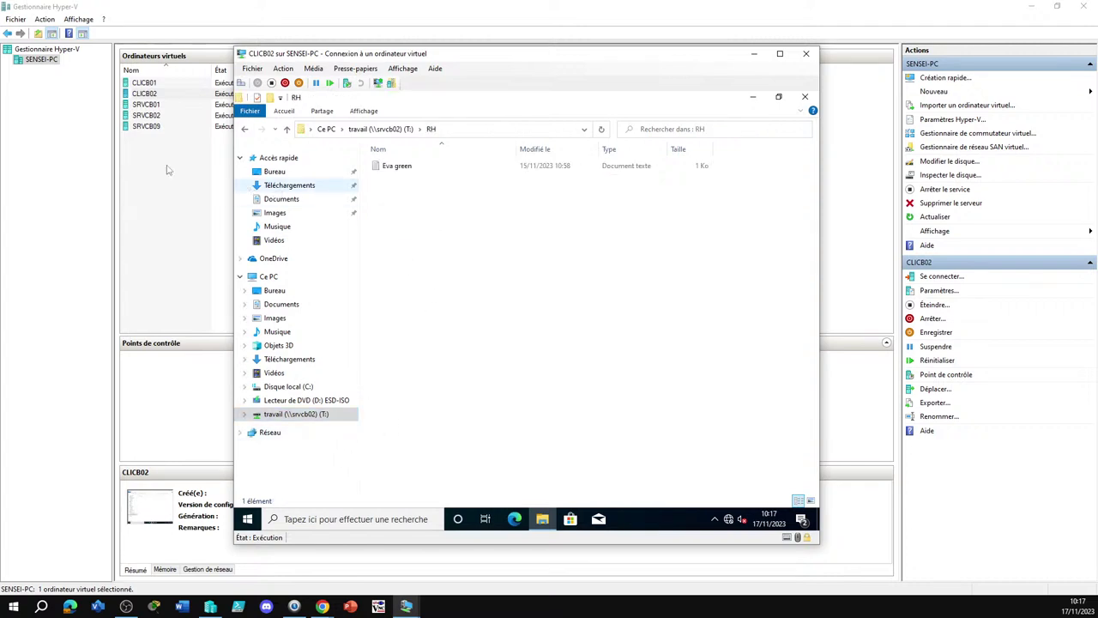
{"action": "double_click", "coordinate": [143, 84]}
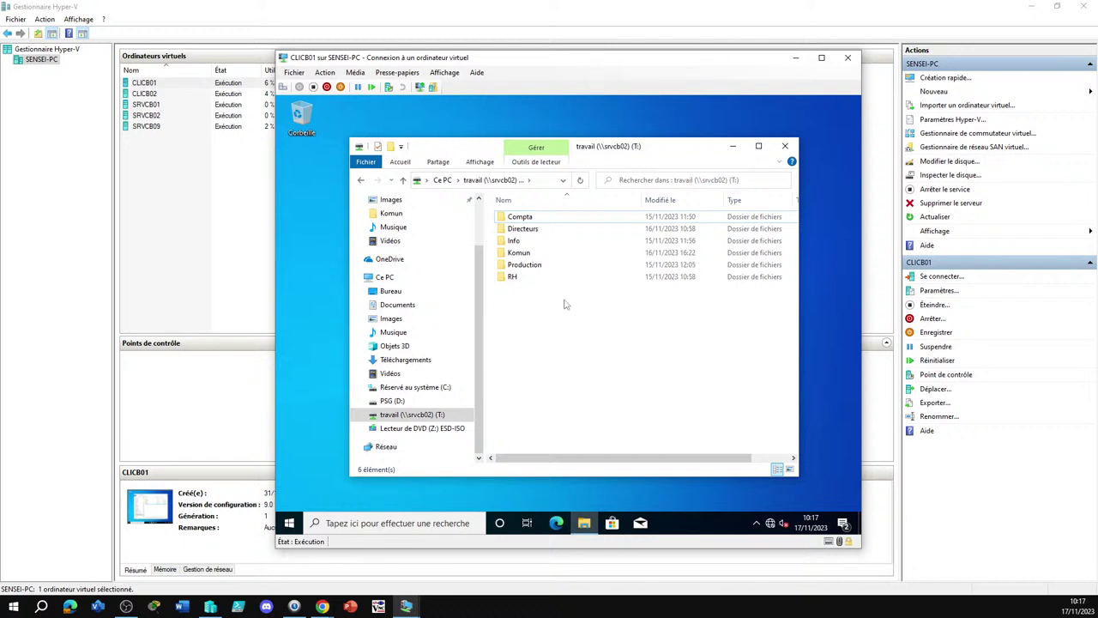
{"action": "double_click", "coordinate": [512, 281]}
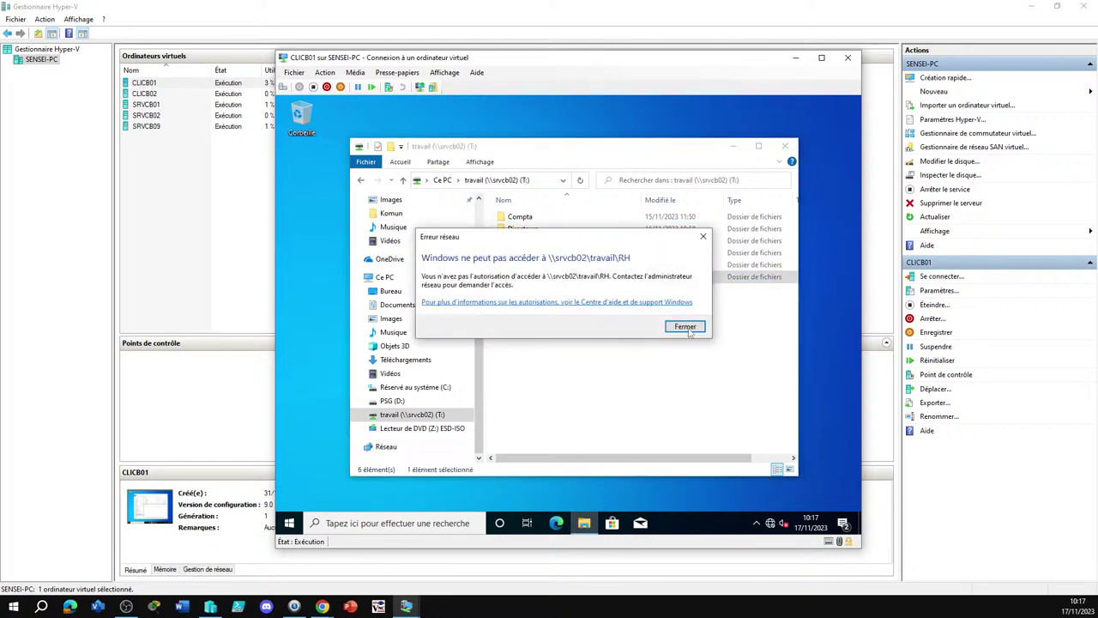
{"action": "left_click", "coordinate": [687, 329]}
Sign out of CLICB01 and sign back in with a different account's password
{"action": "right_click", "coordinate": [293, 524]}
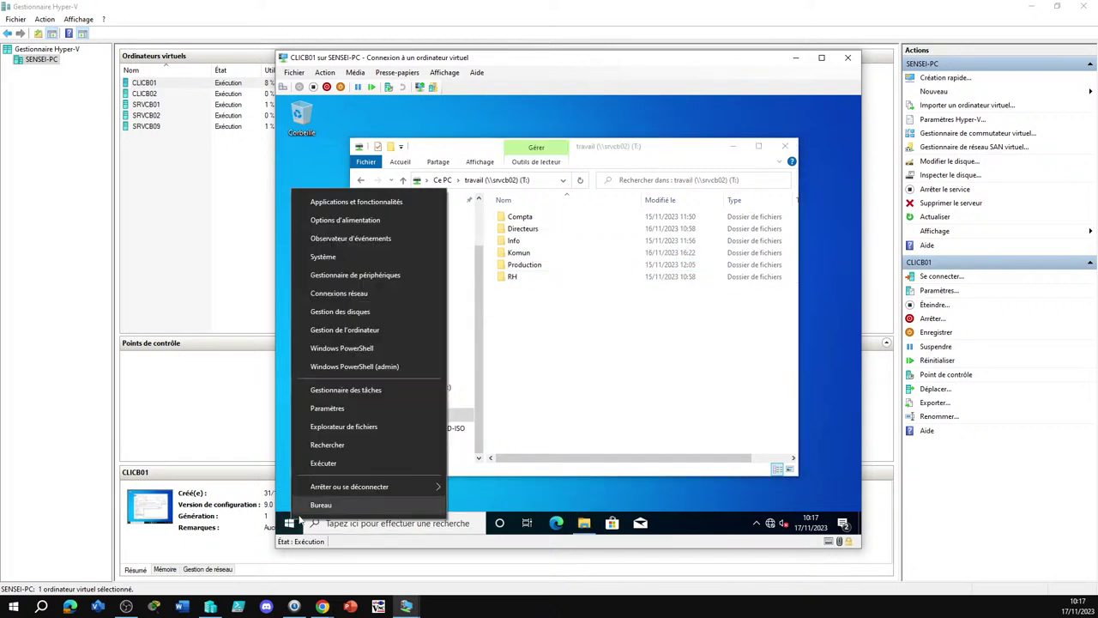
{"action": "mouse_move", "coordinate": [336, 488]}
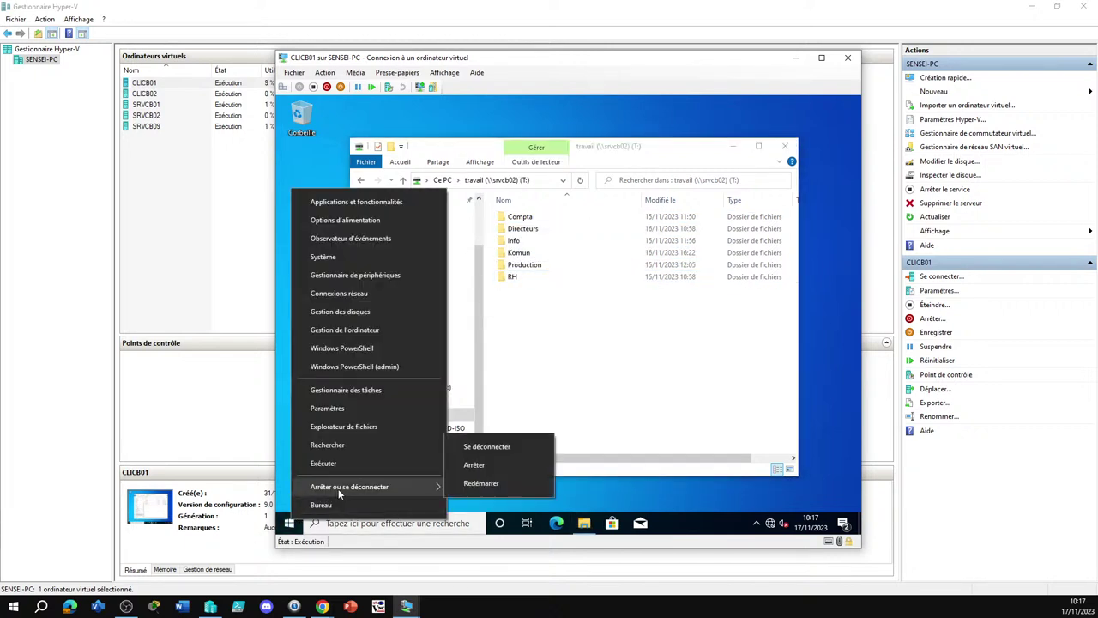
{"action": "left_click", "coordinate": [490, 446]}
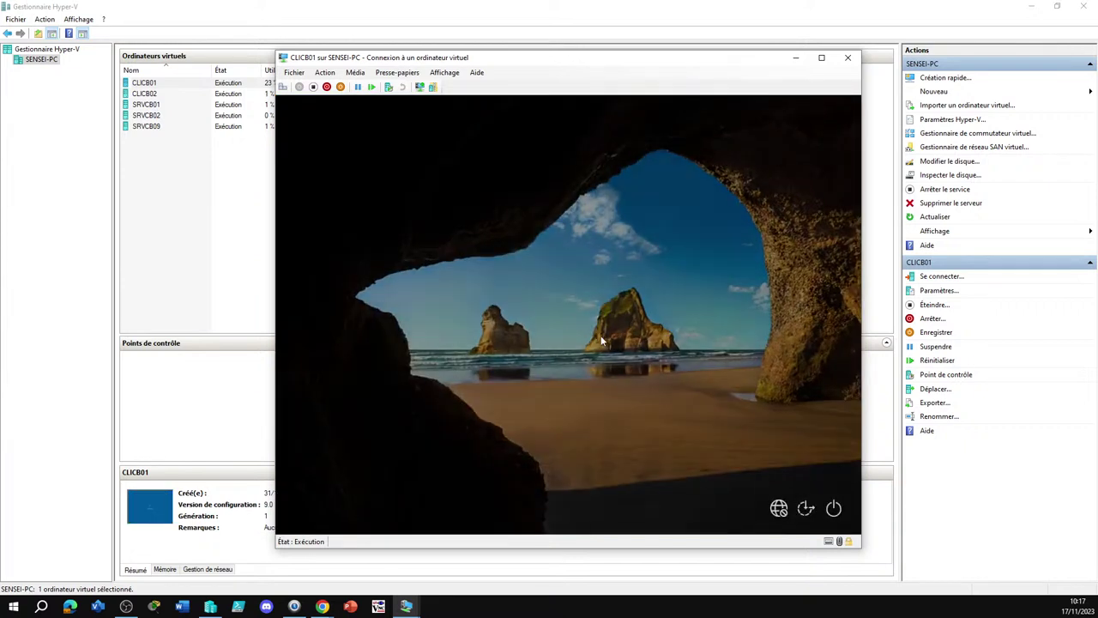
{"action": "left_click", "coordinate": [602, 341]}
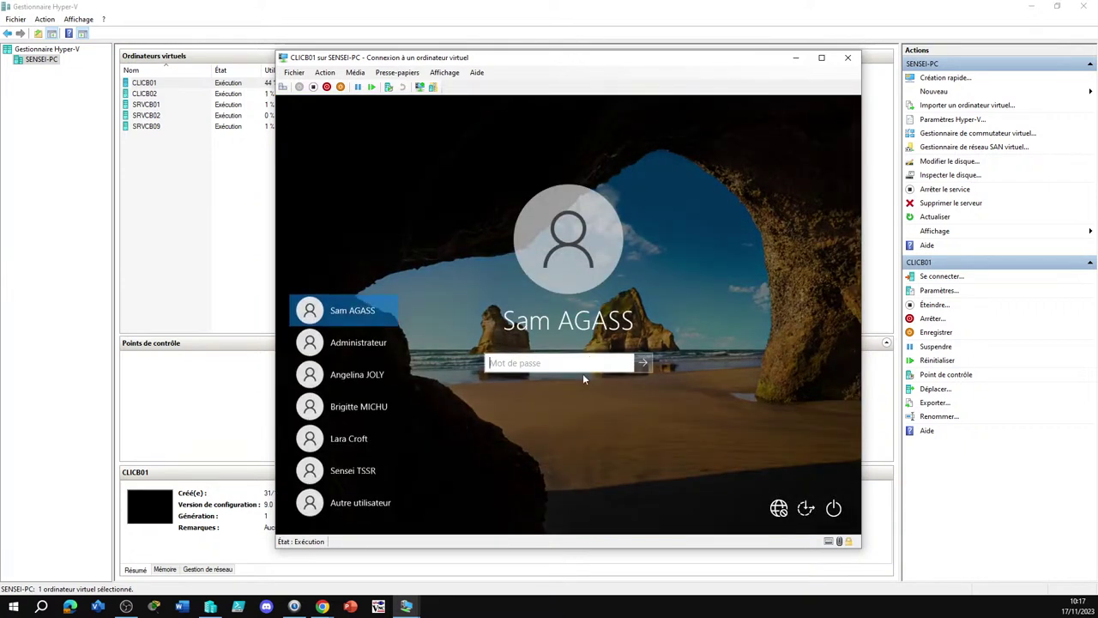
{"action": "type", "text": "•••••••"}
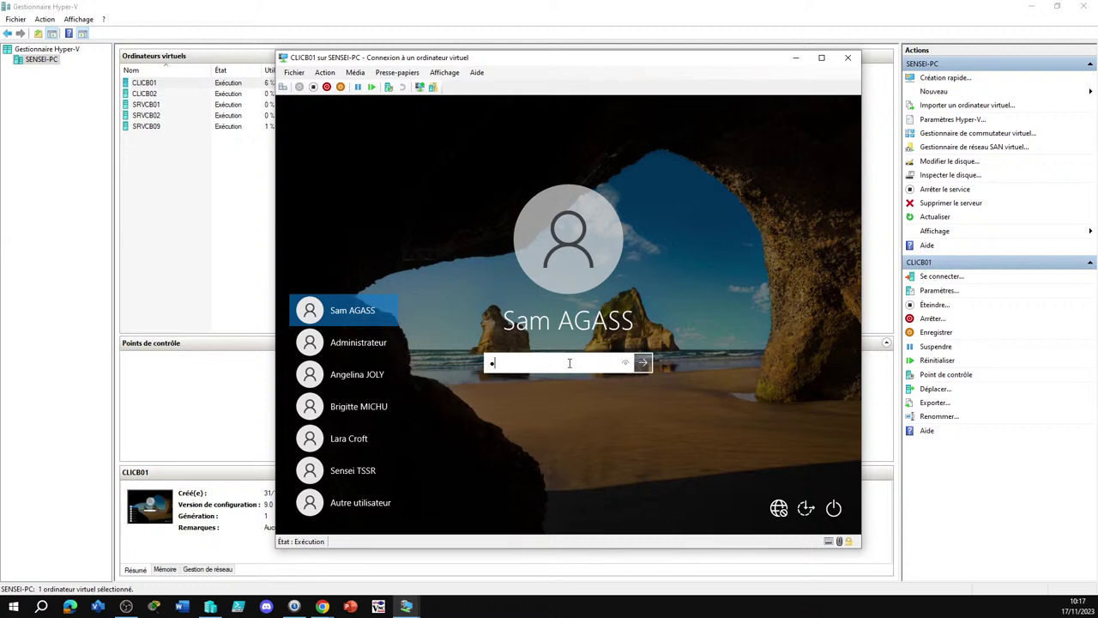
{"action": "key", "text": "Return"}
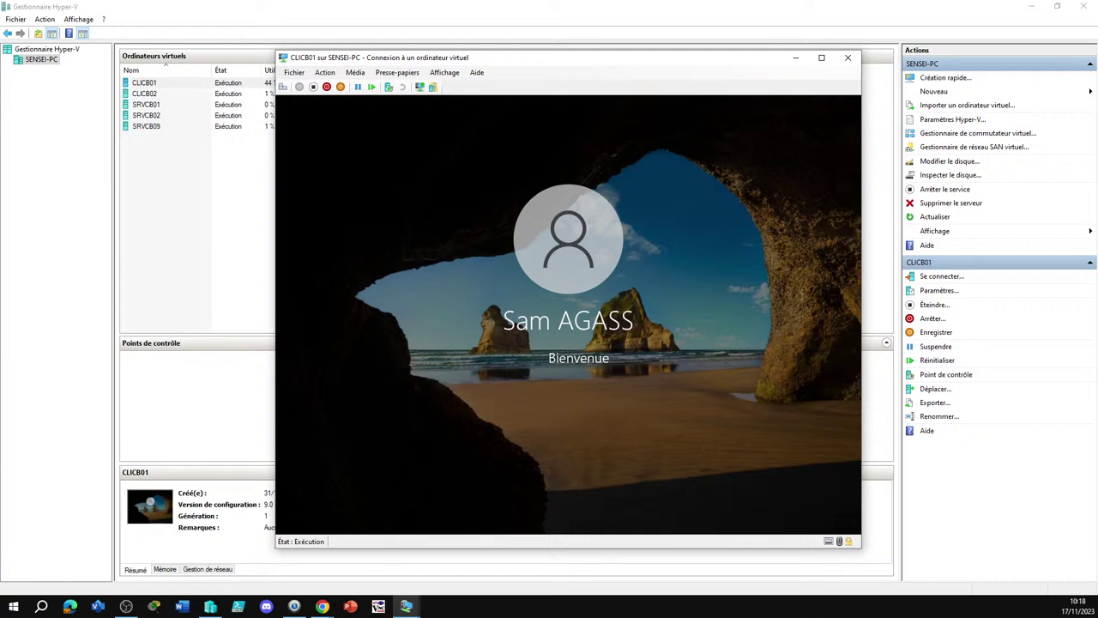
{"action": "key", "text": "alt+Tab"}
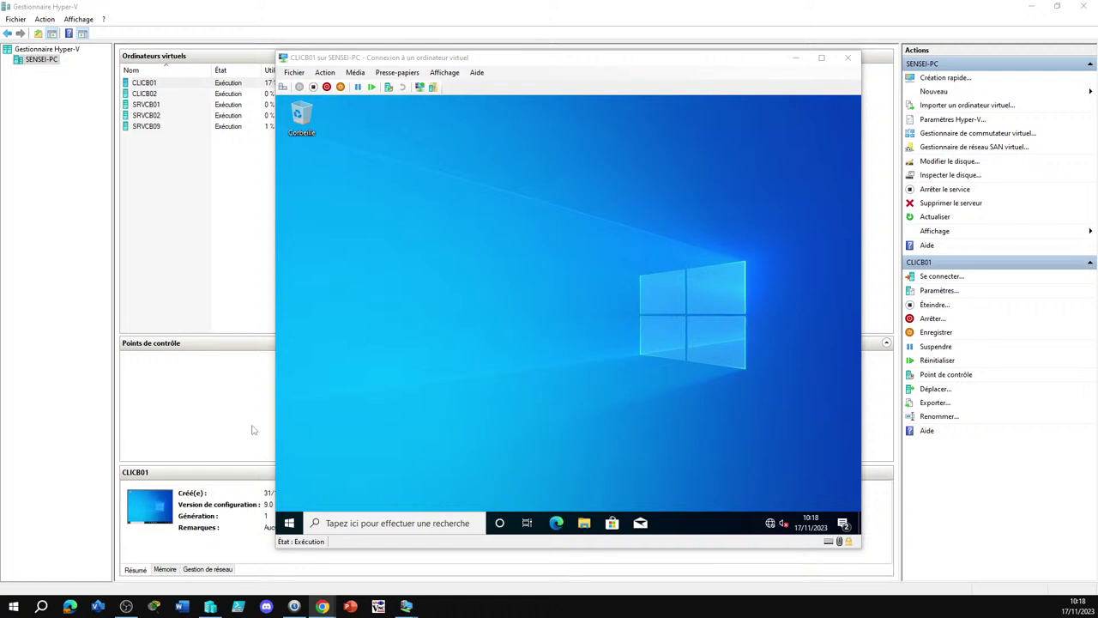
Open the travail (T:) drive on CLICB01, which lists only Compta and Komun
{"action": "left_click", "coordinate": [591, 543]}
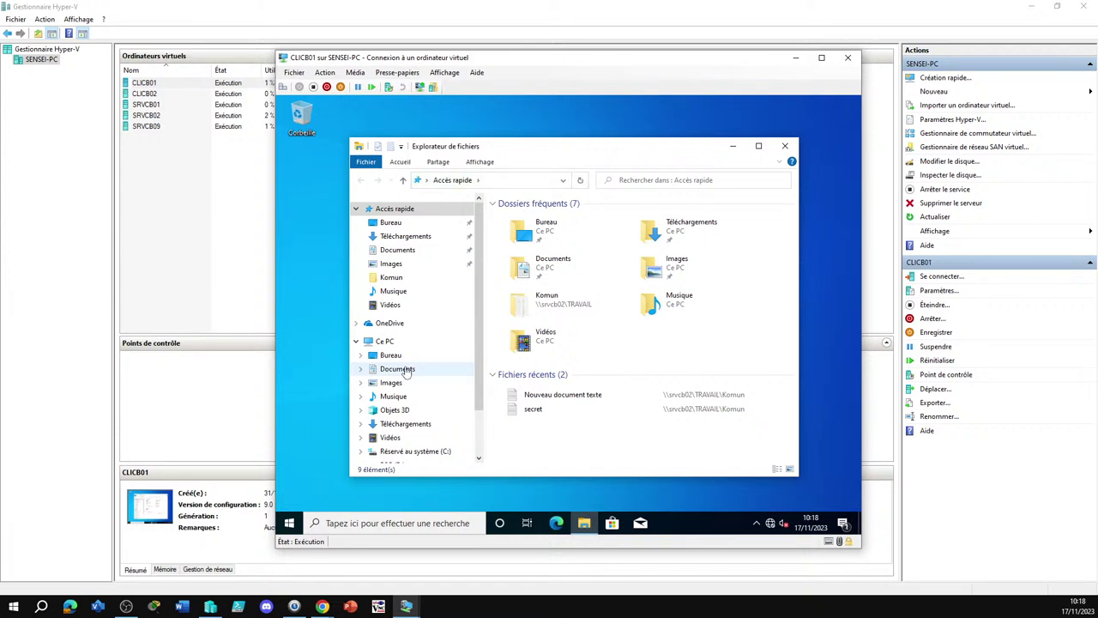
{"action": "scroll", "coordinate": [425, 450], "scroll_direction": "down", "scroll_amount": 2}
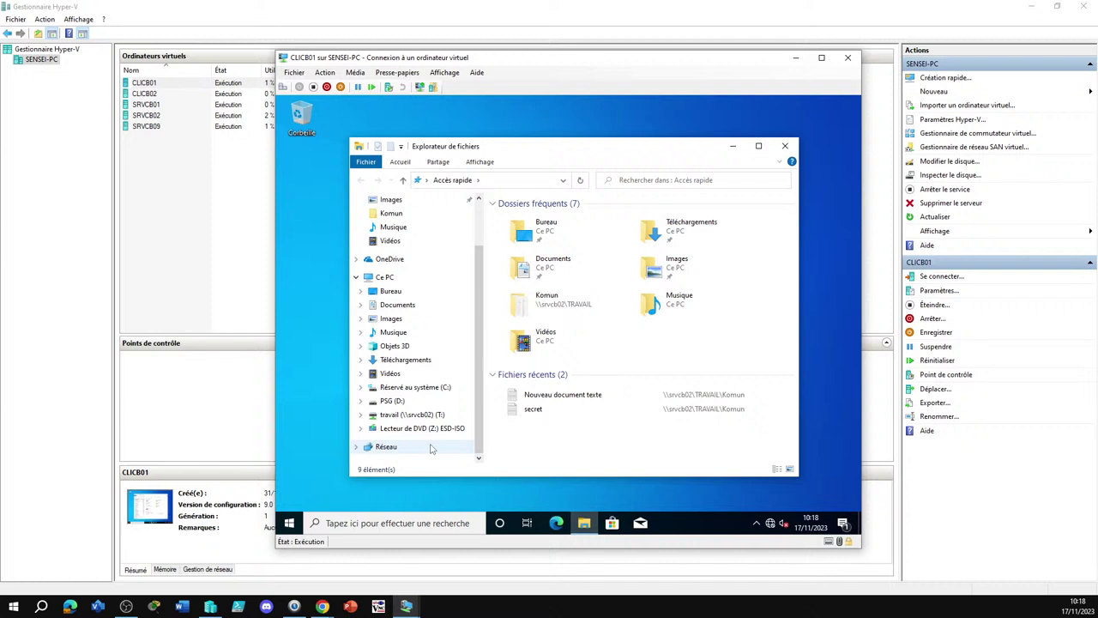
{"action": "left_click", "coordinate": [399, 414]}
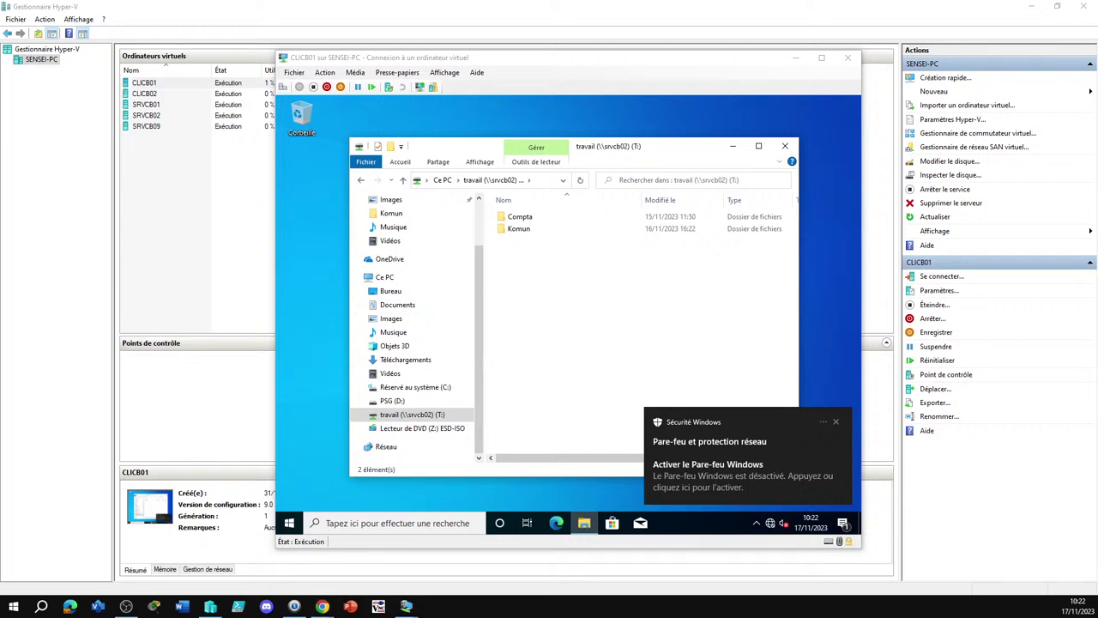
{"action": "left_click", "coordinate": [377, 605]}
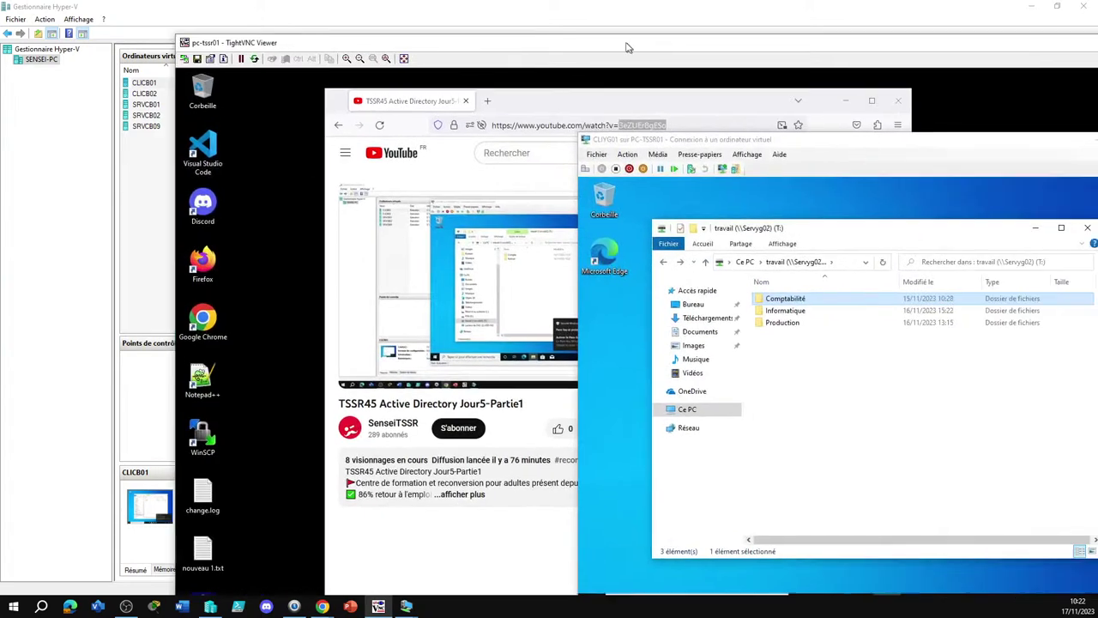
Maximize the remote viewer and check the open user's group memberships before closing their properties
{"action": "double_click", "coordinate": [626, 47]}
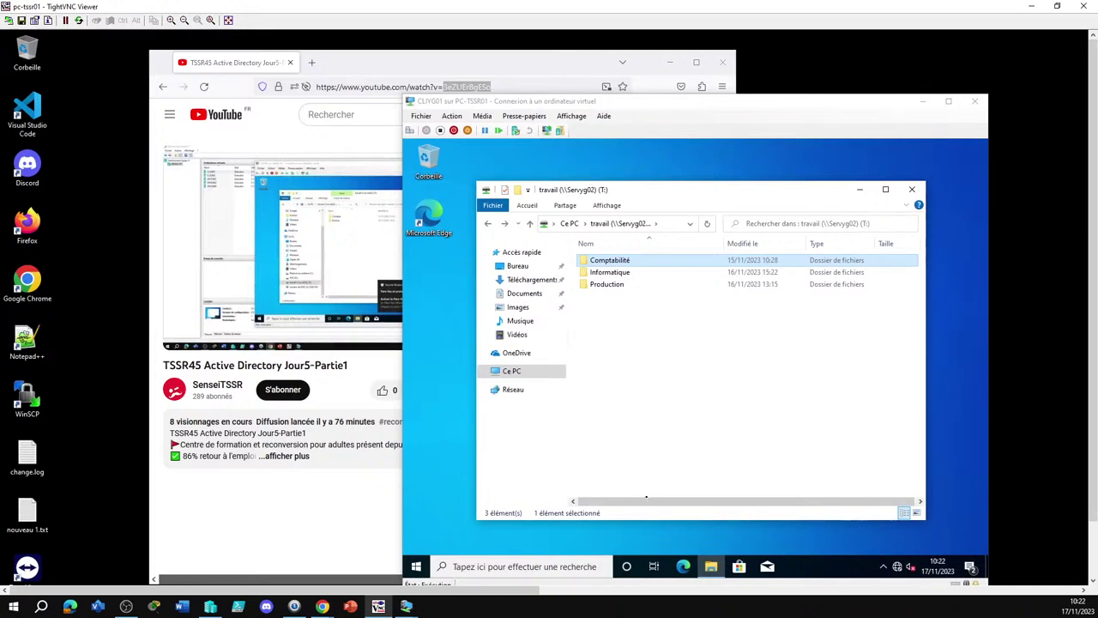
{"action": "left_click_drag", "start_coordinate": [432, 592], "coordinate": [964, 593]}
{"action": "left_click", "coordinate": [528, 224]}
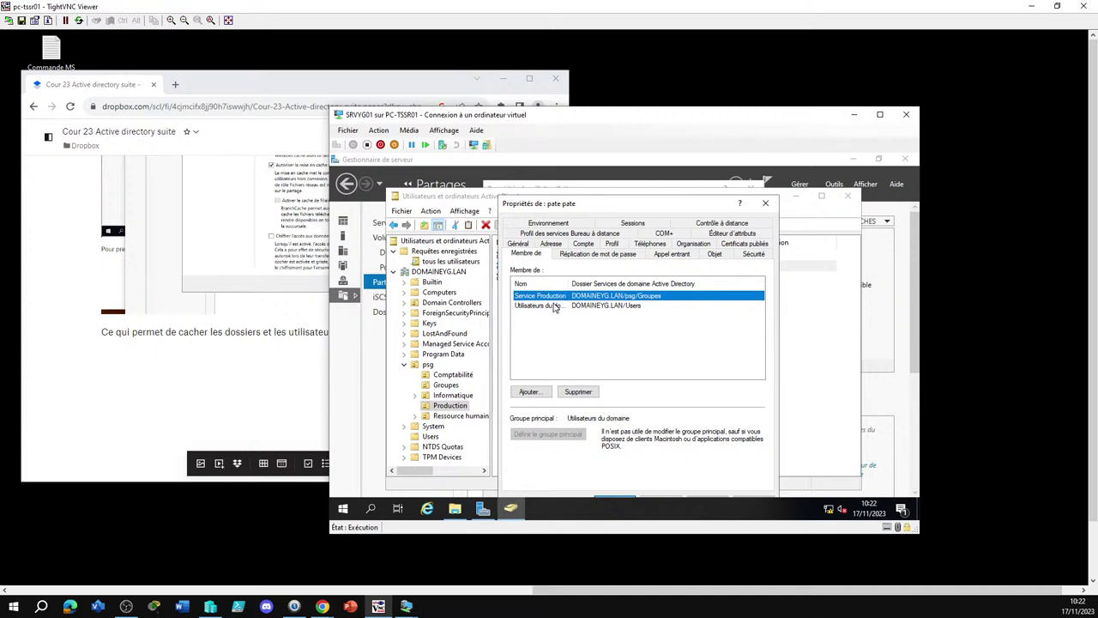
{"action": "left_click", "coordinate": [766, 205]}
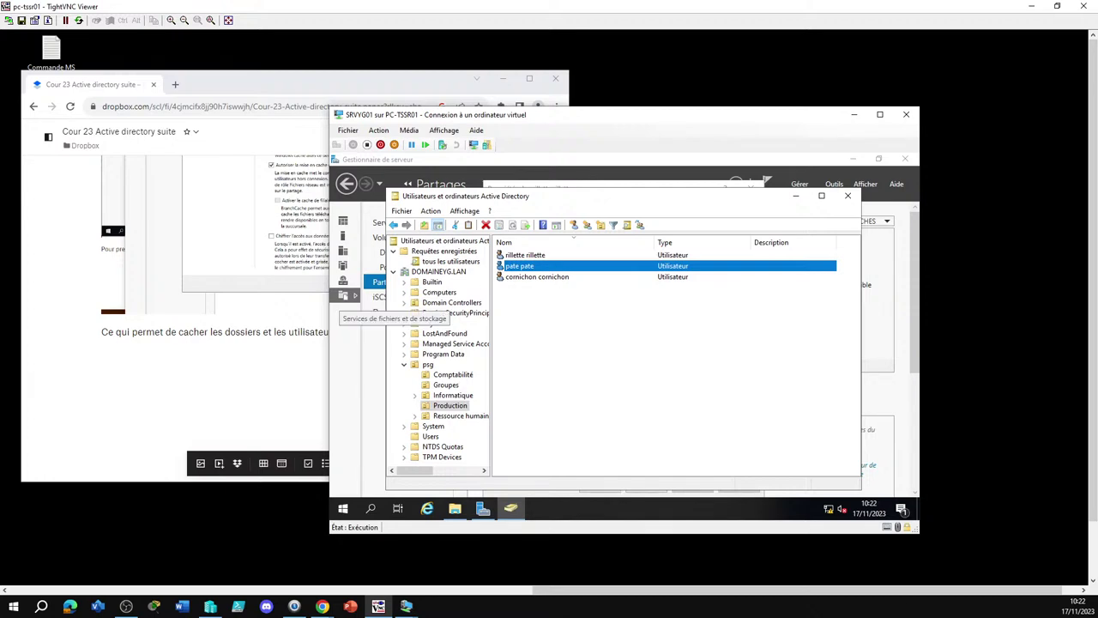
{"action": "left_click_drag", "start_coordinate": [726, 592], "coordinate": [281, 563]}
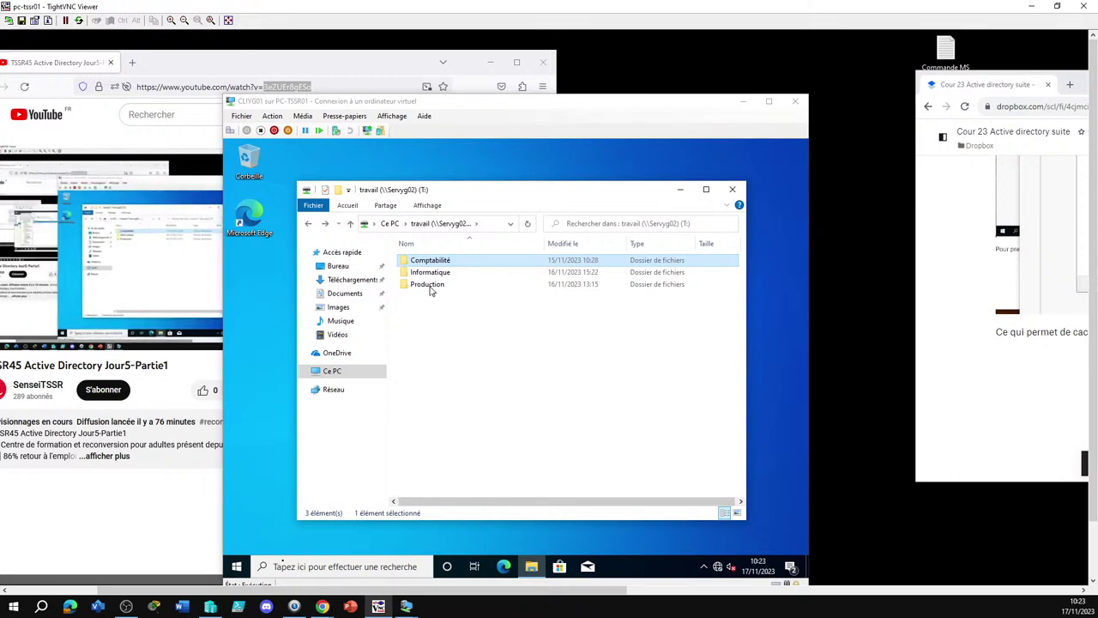
Open the travail network drive from the Ce PC drive overview
{"action": "left_click", "coordinate": [333, 377]}
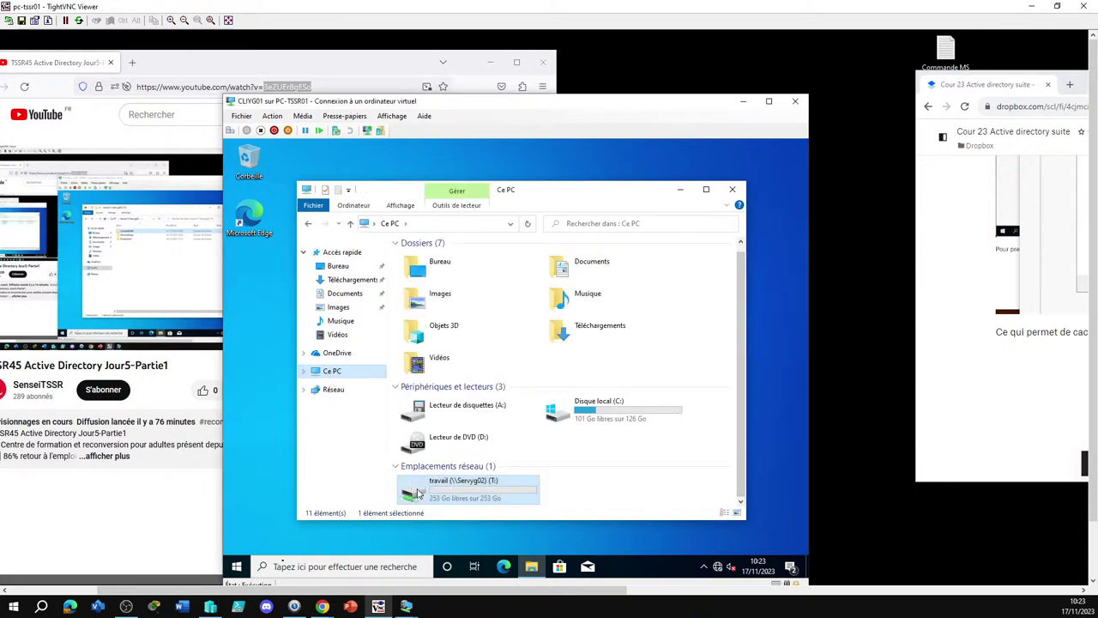
{"action": "double_click", "coordinate": [412, 487]}
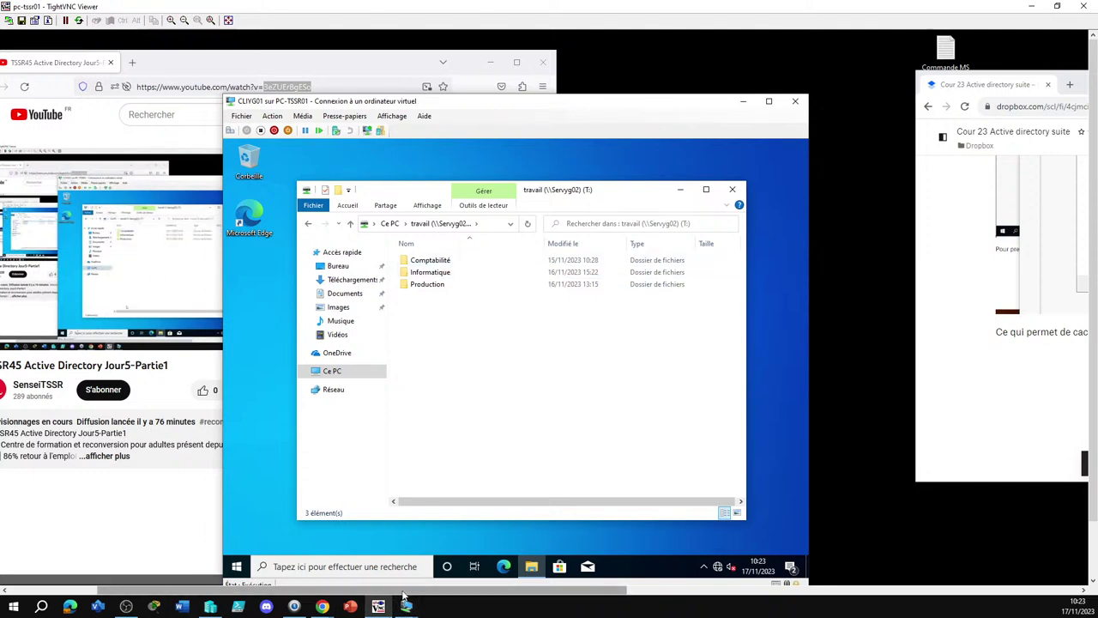
{"action": "scroll", "coordinate": [936, 351], "scroll_direction": "right", "scroll_amount": 10}
{"action": "scroll", "coordinate": [507, 344], "scroll_direction": "right", "scroll_amount": 1}
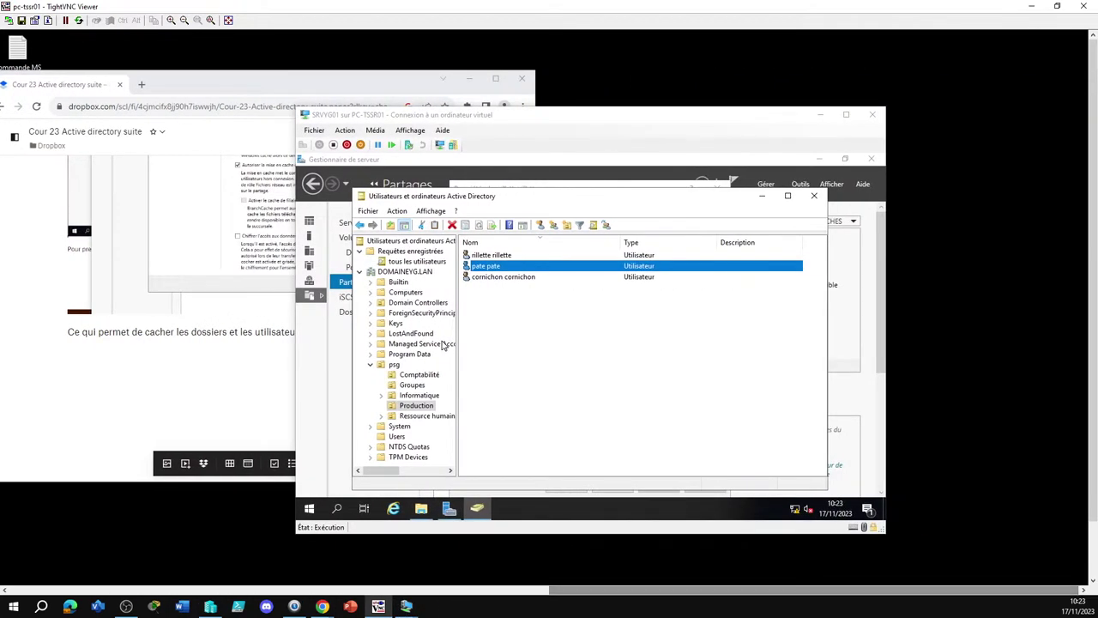
From the second Production user's Membre de list, open the Service Production group
{"action": "left_click", "coordinate": [418, 407]}
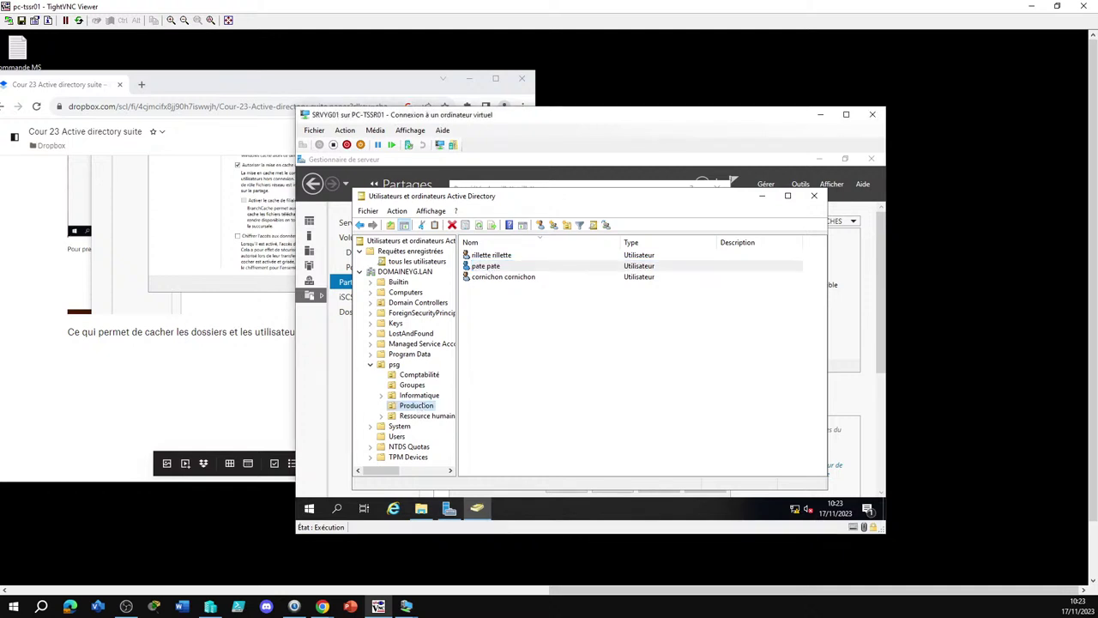
{"action": "left_click", "coordinate": [493, 268]}
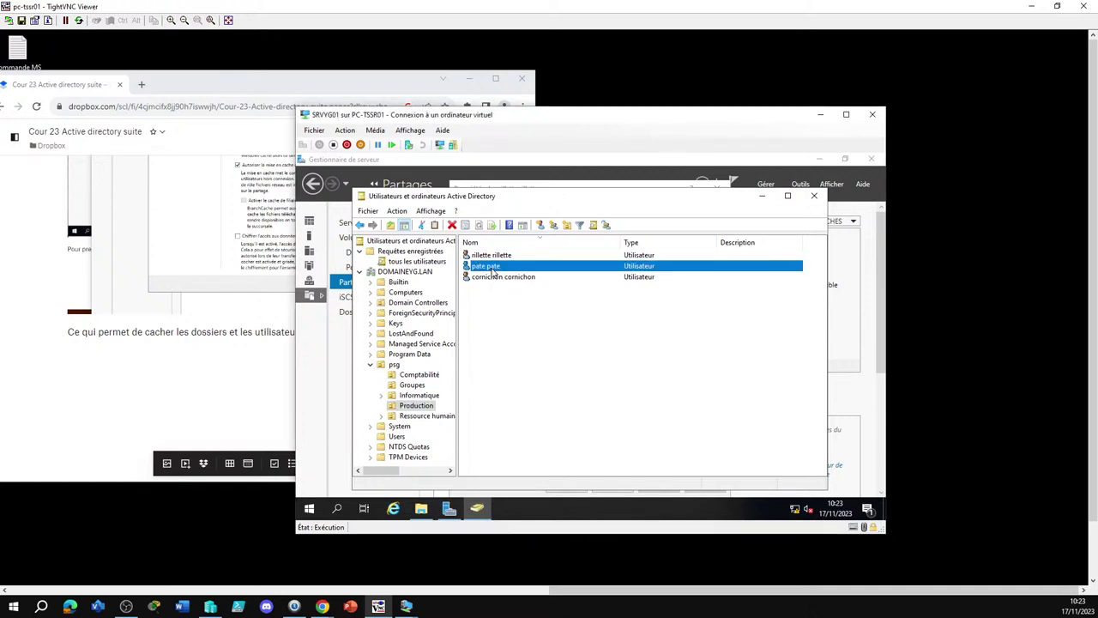
{"action": "right_click", "coordinate": [494, 272]}
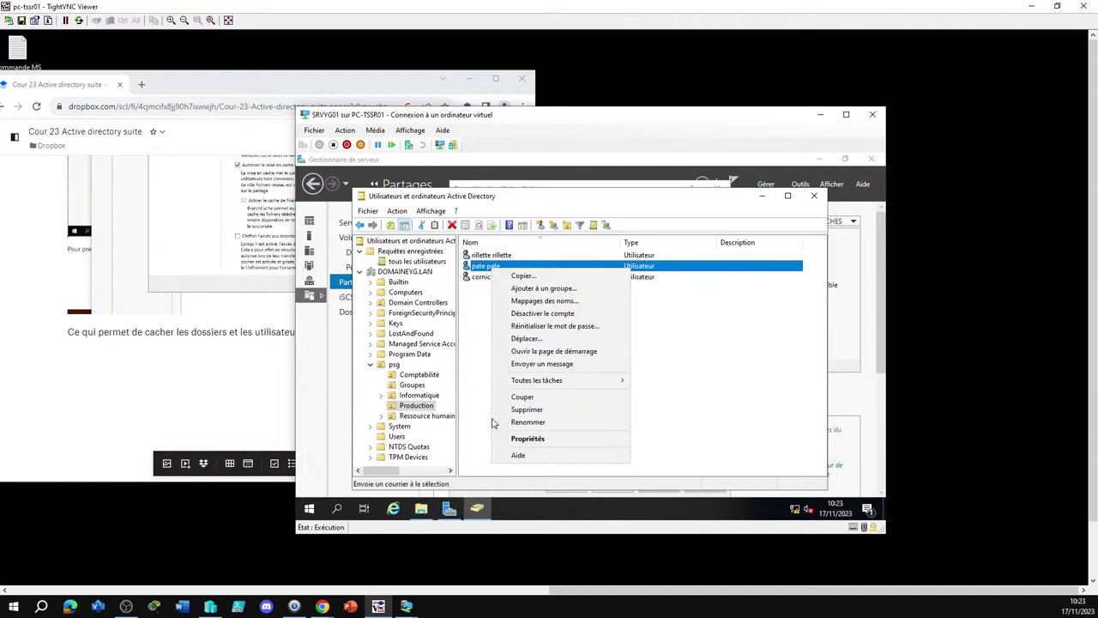
{"action": "left_click", "coordinate": [528, 441]}
{"action": "left_click", "coordinate": [501, 225]}
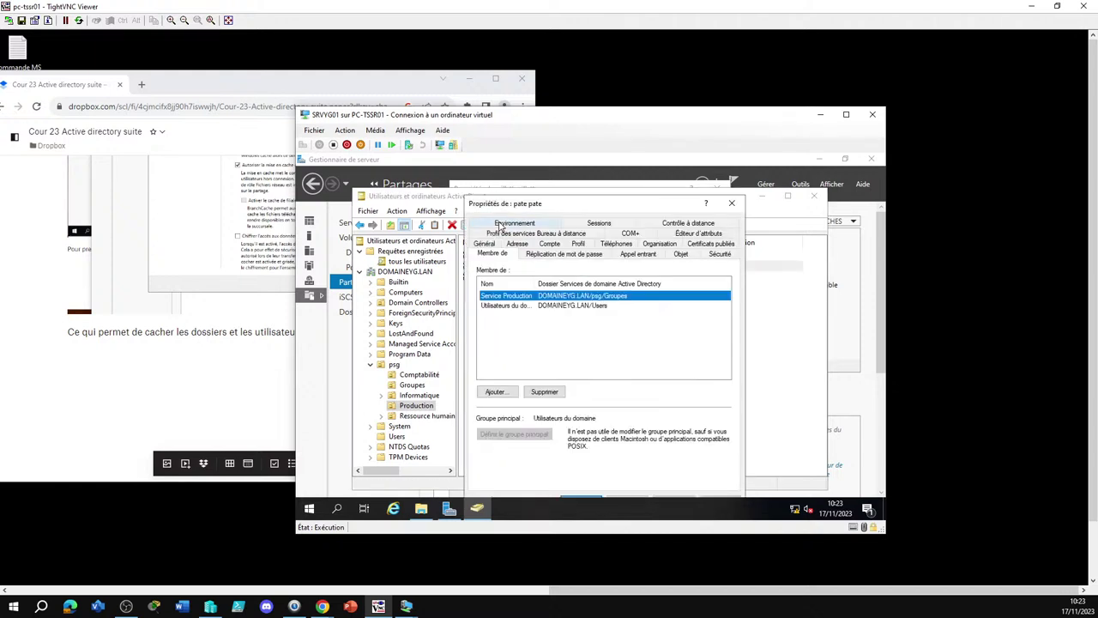
{"action": "double_click", "coordinate": [539, 301]}
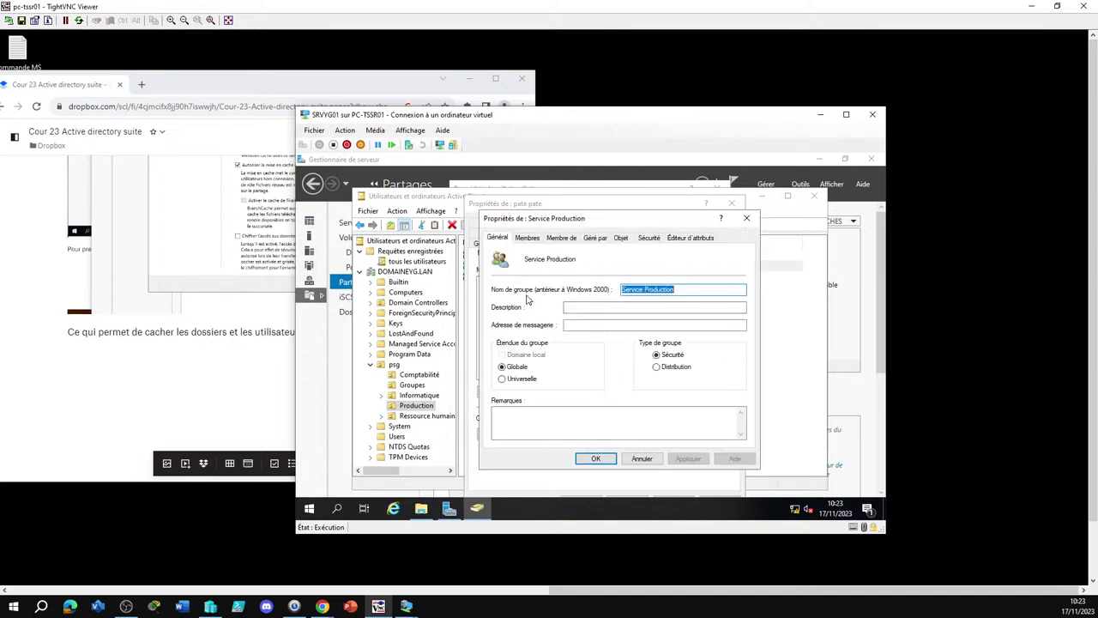
Check that Service Production belongs to Acces dossier commun modif and Acces Production modif, cancel the removal, and close
{"action": "left_click", "coordinate": [525, 239]}
{"action": "left_click", "coordinate": [549, 240]}
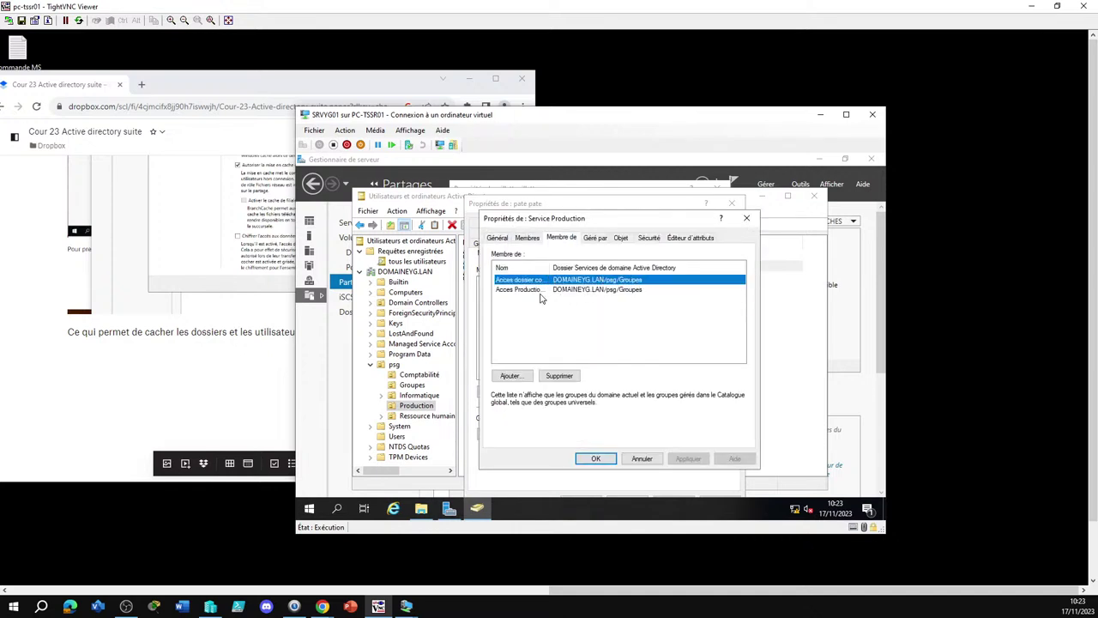
{"action": "left_click_drag", "start_coordinate": [552, 267], "coordinate": [659, 266]}
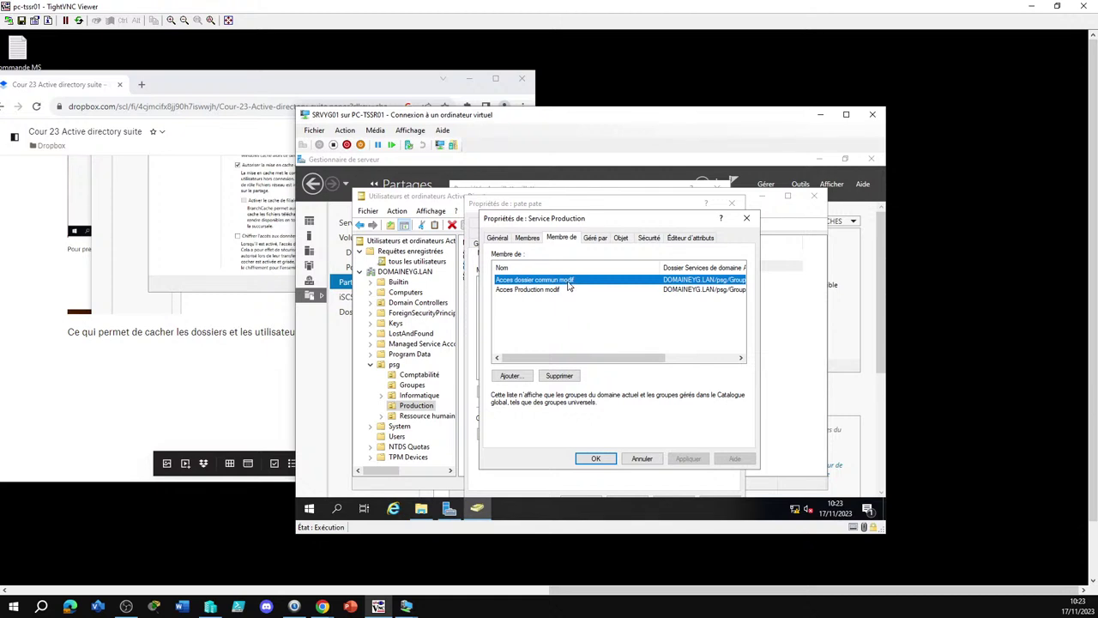
{"action": "left_click", "coordinate": [558, 376]}
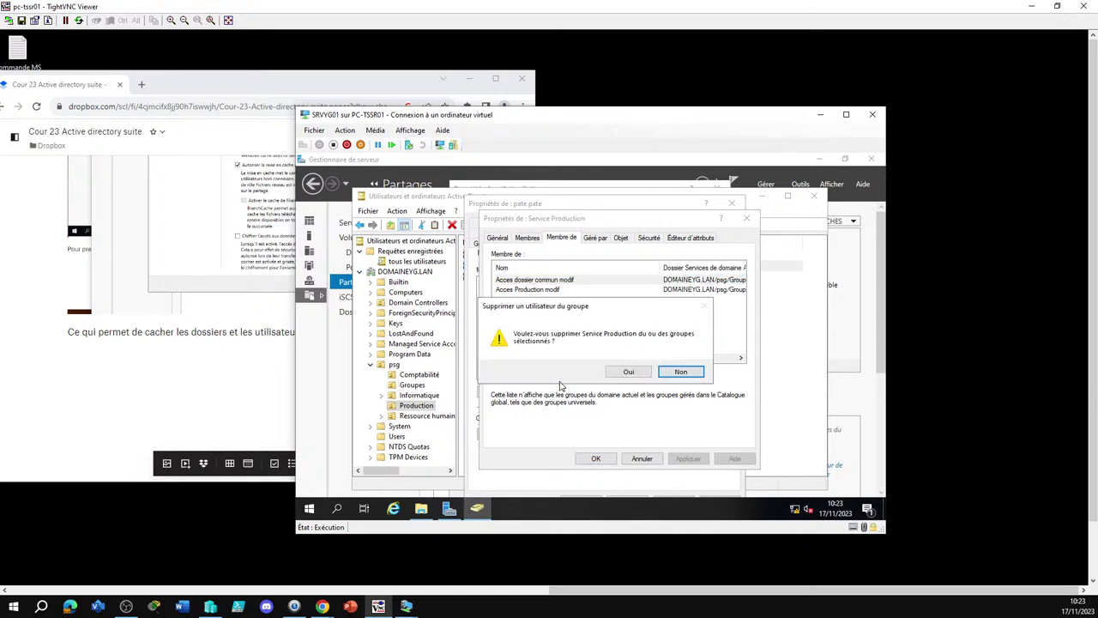
{"action": "left_click", "coordinate": [633, 372]}
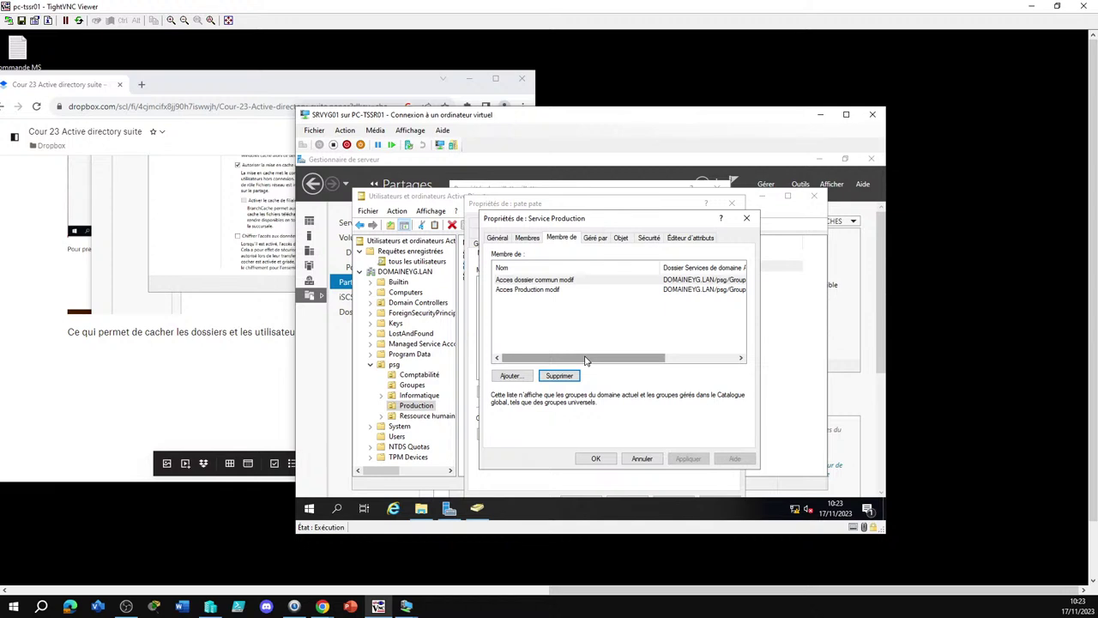
{"action": "left_click", "coordinate": [595, 458]}
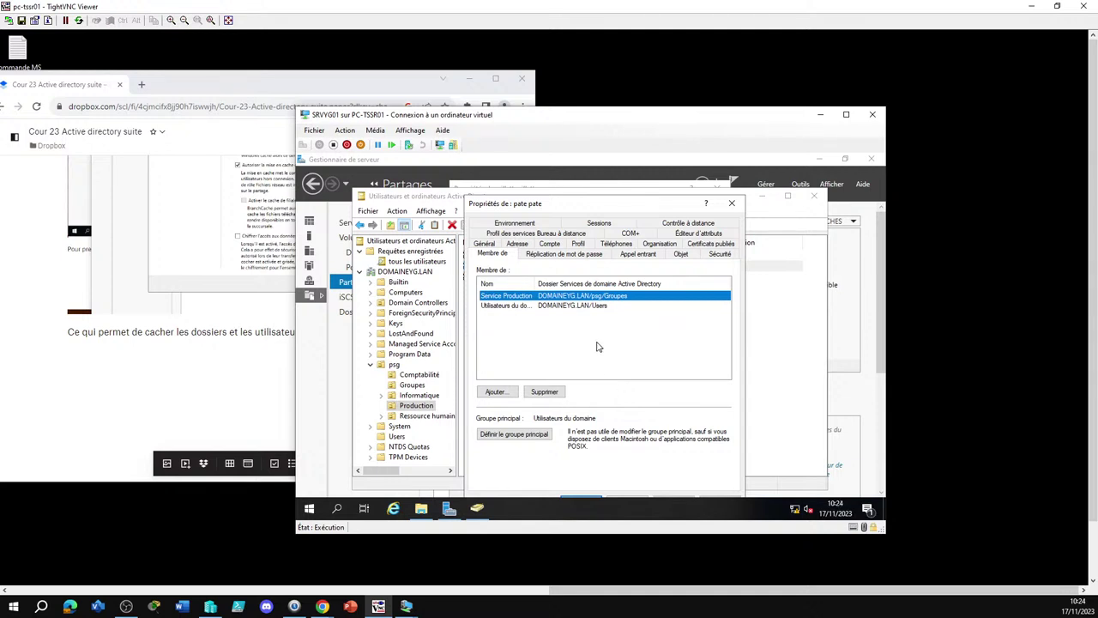
Drill from Service Production into Acces dossier commun modif and widen Nom to reveal its parent group
{"action": "double_click", "coordinate": [515, 296]}
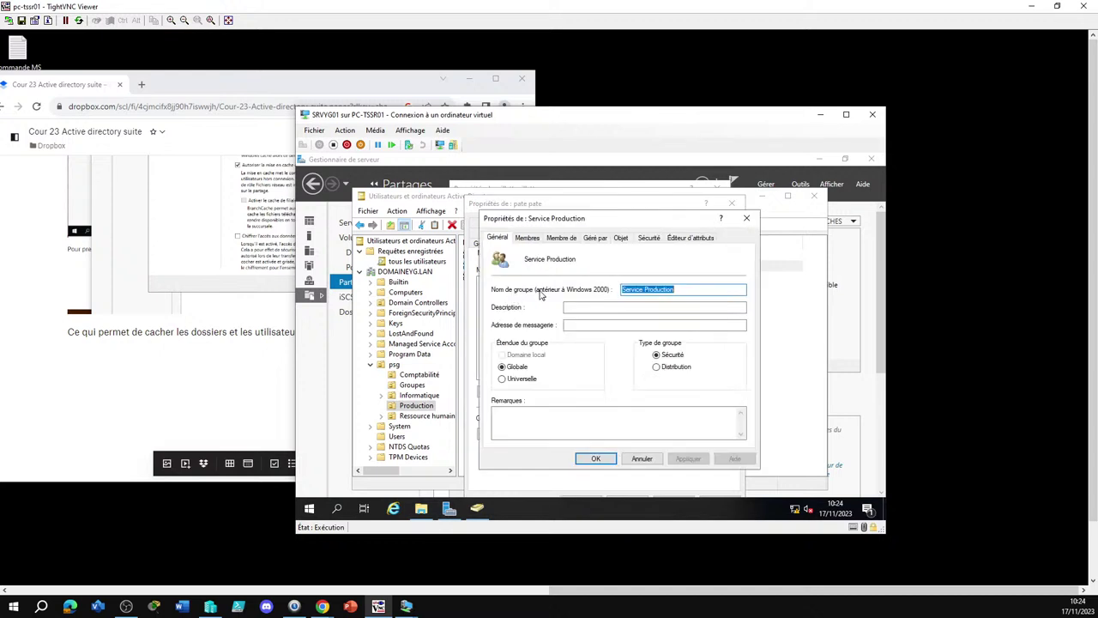
{"action": "left_click", "coordinate": [562, 241]}
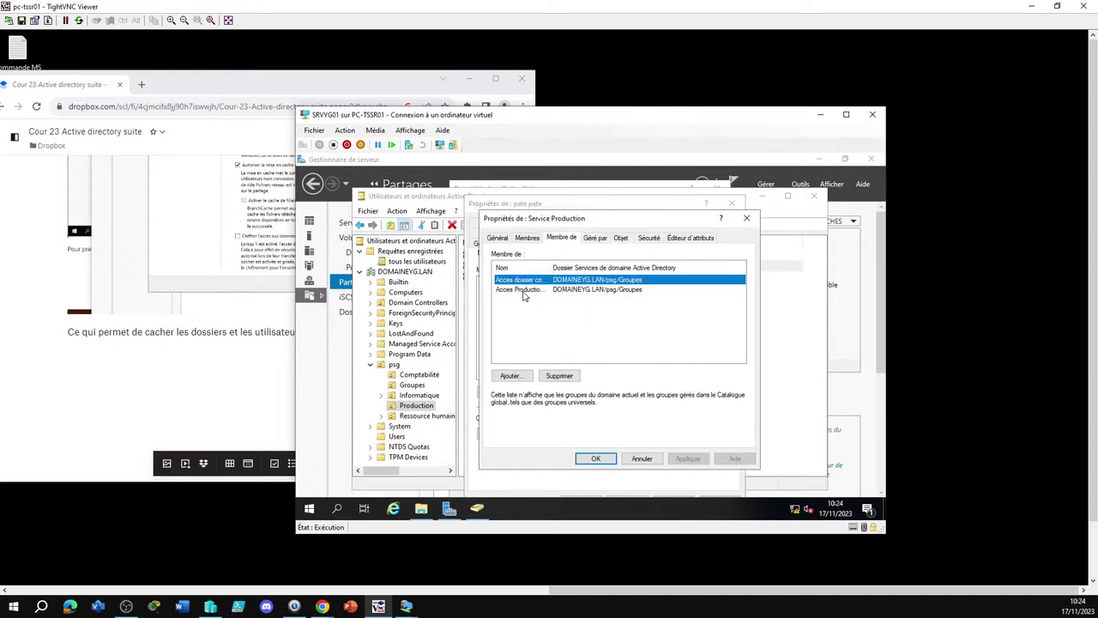
{"action": "left_click_drag", "start_coordinate": [550, 267], "coordinate": [625, 273]}
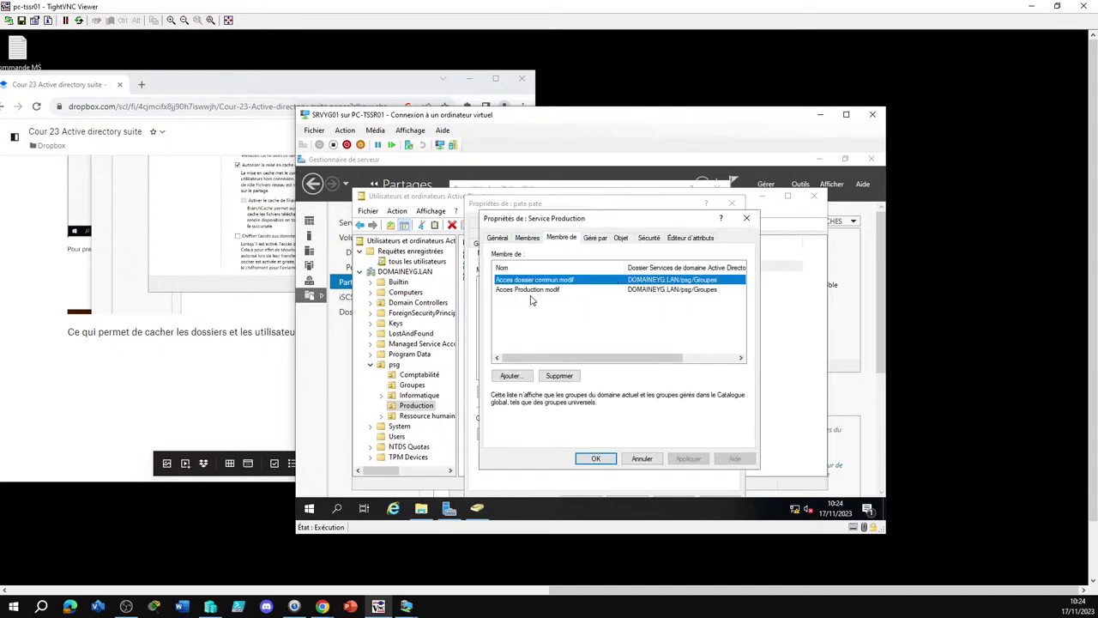
{"action": "double_click", "coordinate": [542, 280]}
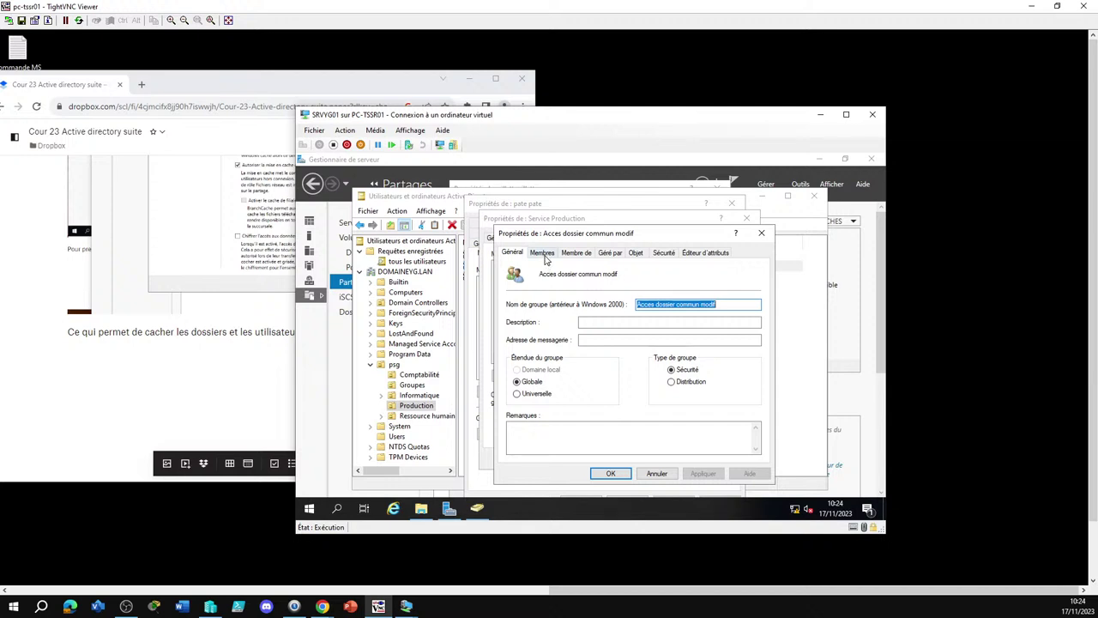
{"action": "left_click", "coordinate": [544, 254]}
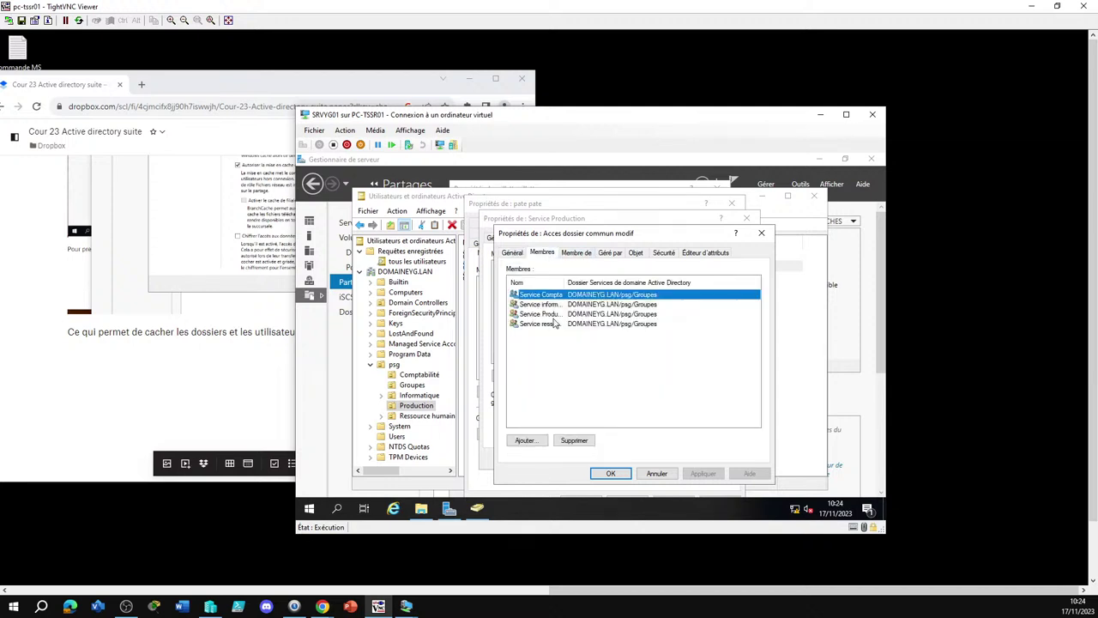
{"action": "left_click", "coordinate": [574, 253]}
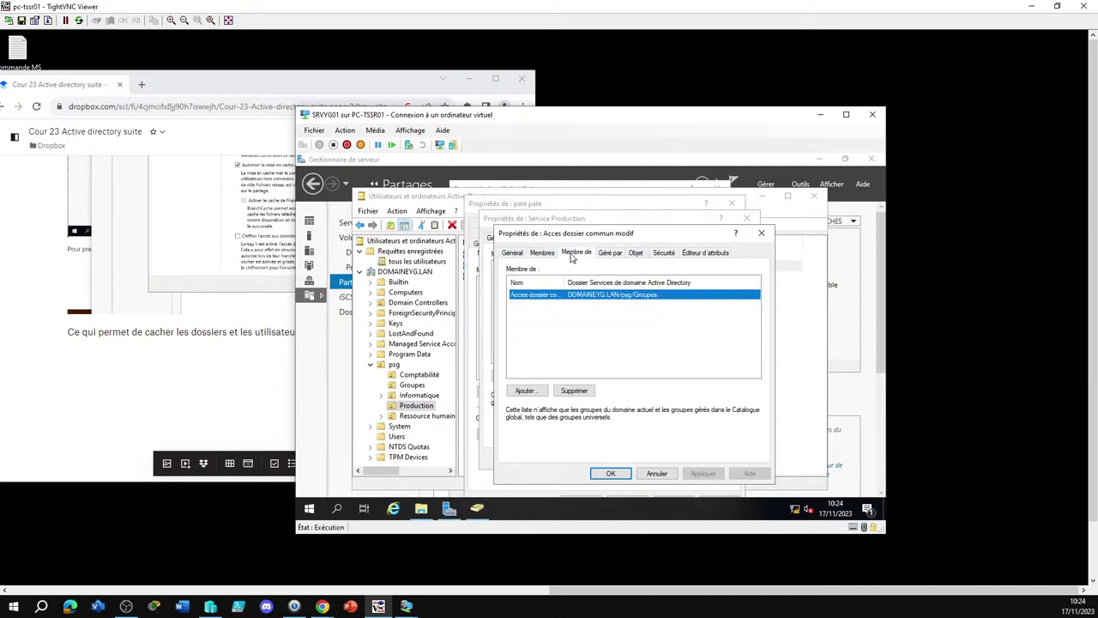
{"action": "left_click_drag", "start_coordinate": [573, 282], "coordinate": [648, 282]}
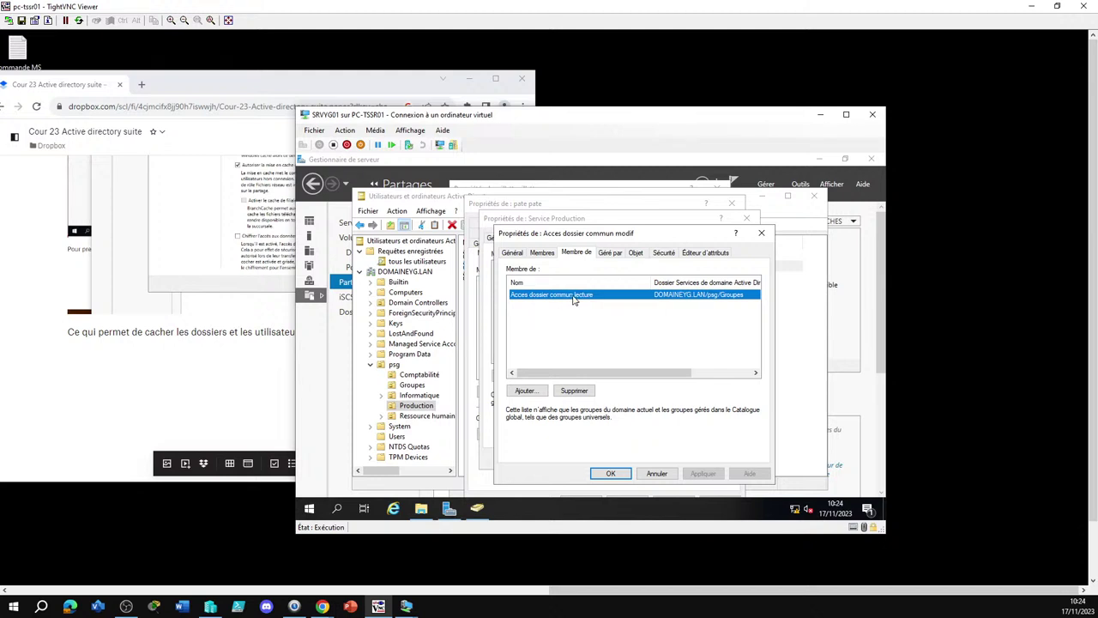
Inspect Acces dossier commun lecture's six member groups, then its Membre de tab showing Stagiaire informatique
{"action": "double_click", "coordinate": [574, 295]}
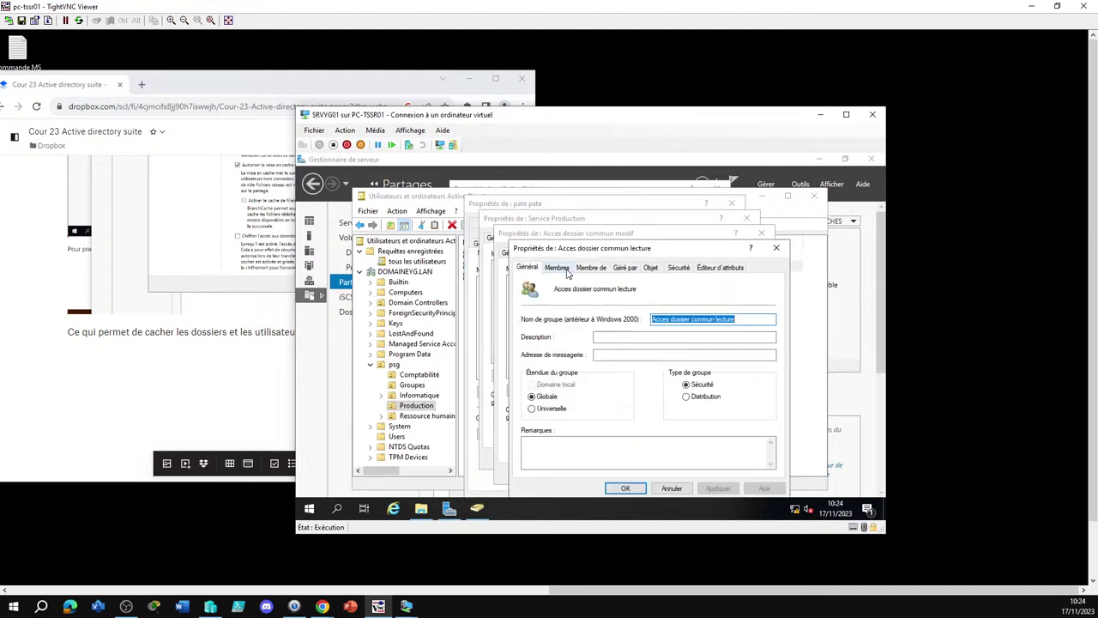
{"action": "left_click", "coordinate": [566, 270]}
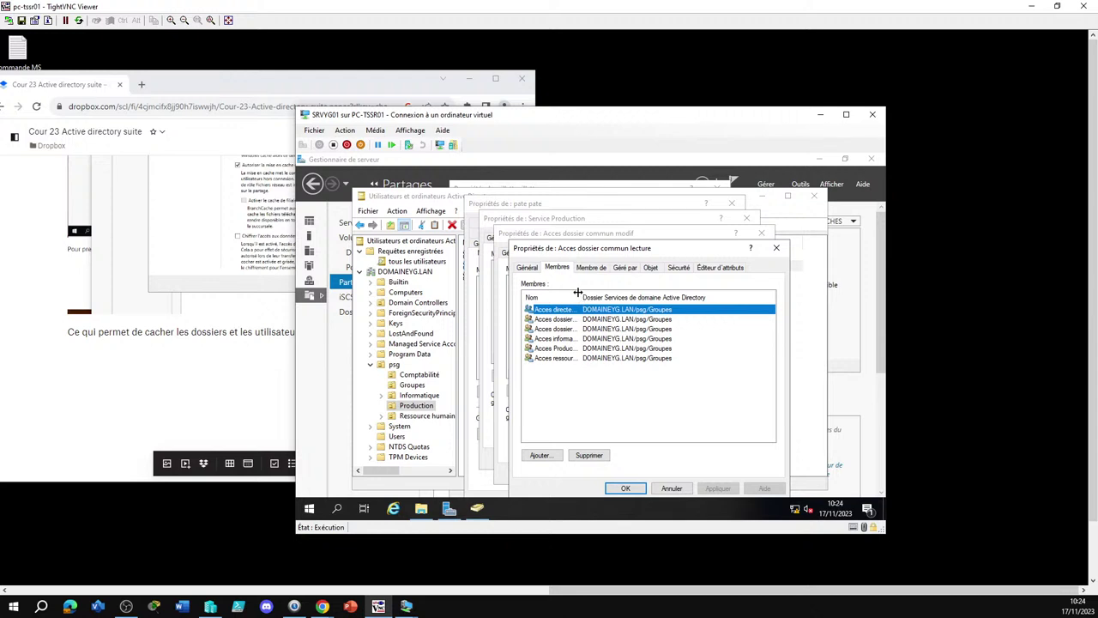
{"action": "left_click_drag", "start_coordinate": [582, 293], "coordinate": [633, 293]}
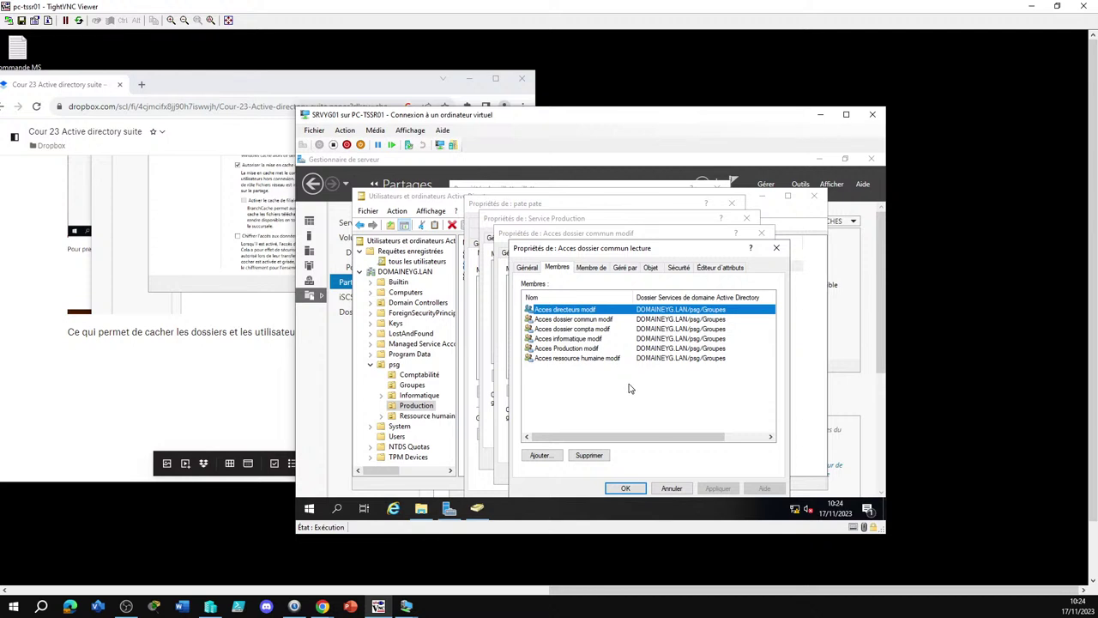
{"action": "left_click_drag", "start_coordinate": [628, 389], "coordinate": [570, 313]}
{"action": "left_click", "coordinate": [589, 392]}
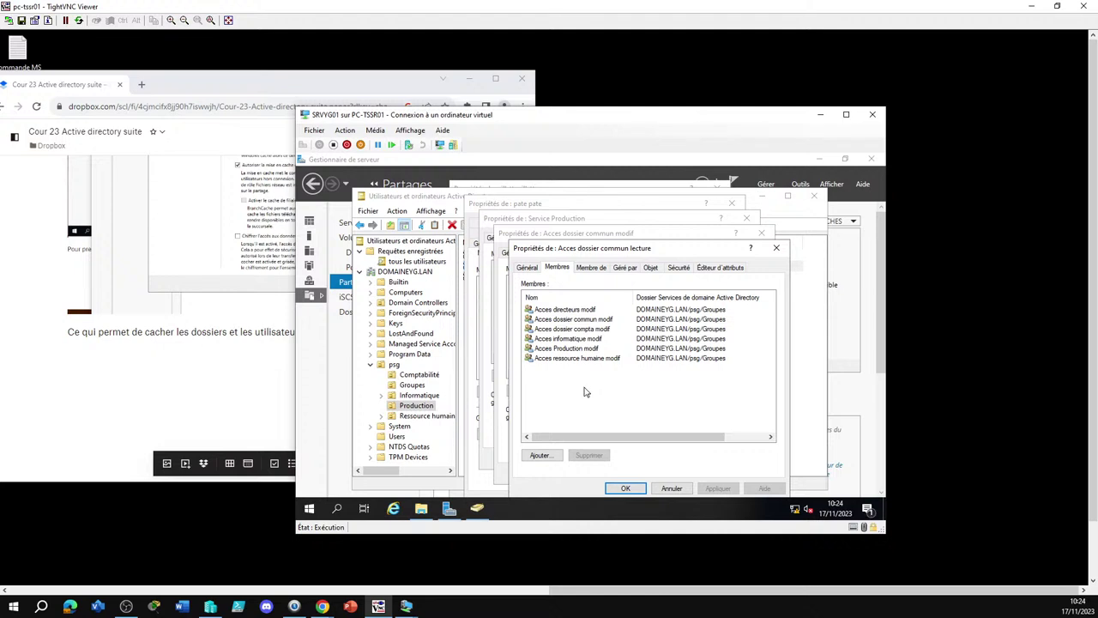
{"action": "left_click", "coordinate": [590, 269]}
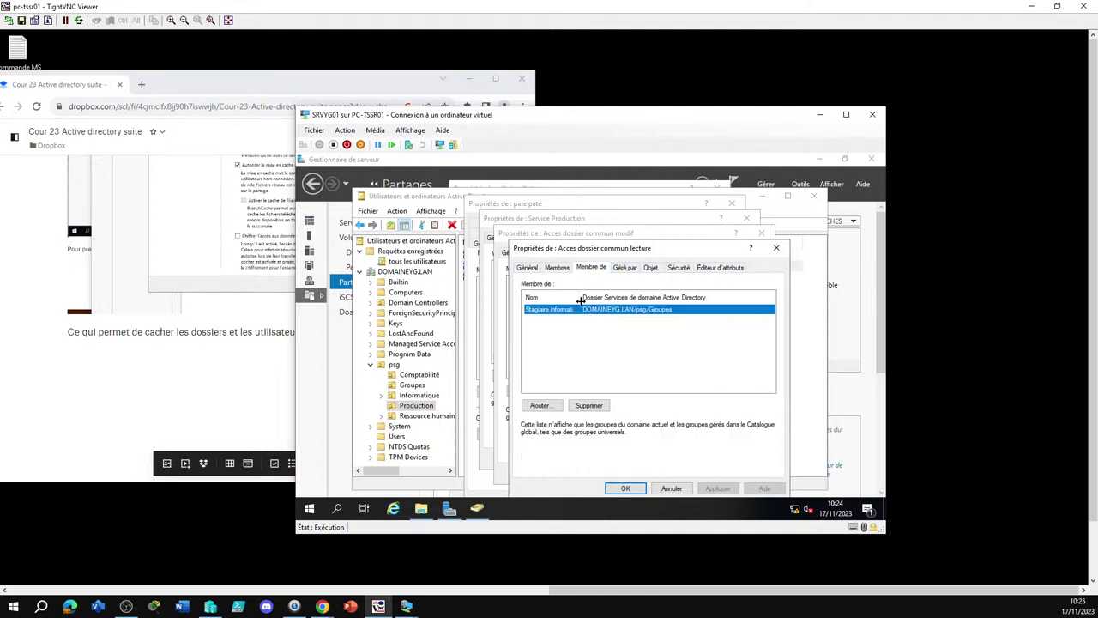
{"action": "left_click_drag", "start_coordinate": [581, 297], "coordinate": [603, 297]}
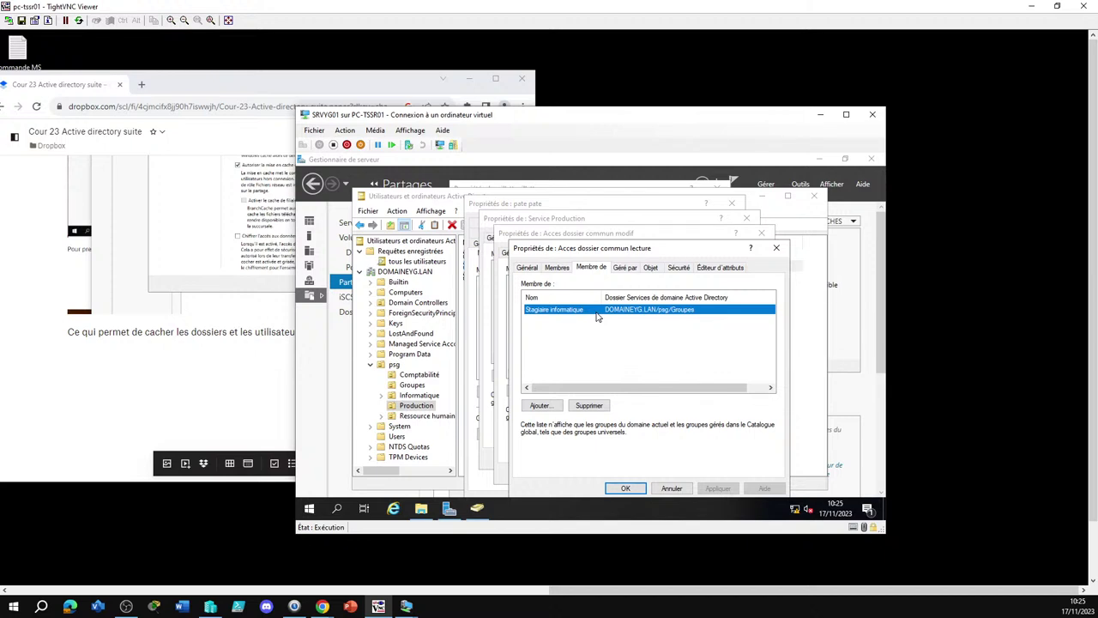
Open Stagiaire informatique, check its members, then widen Nom on its Membre de tab
{"action": "double_click", "coordinate": [595, 314]}
{"action": "left_click", "coordinate": [580, 291]}
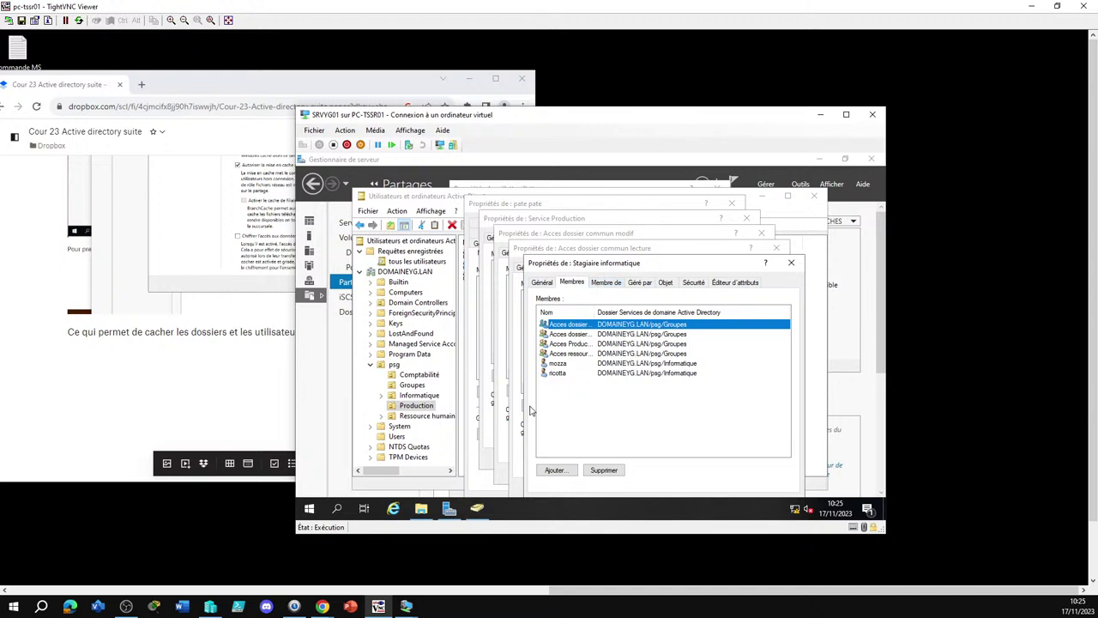
{"action": "left_click", "coordinate": [606, 283]}
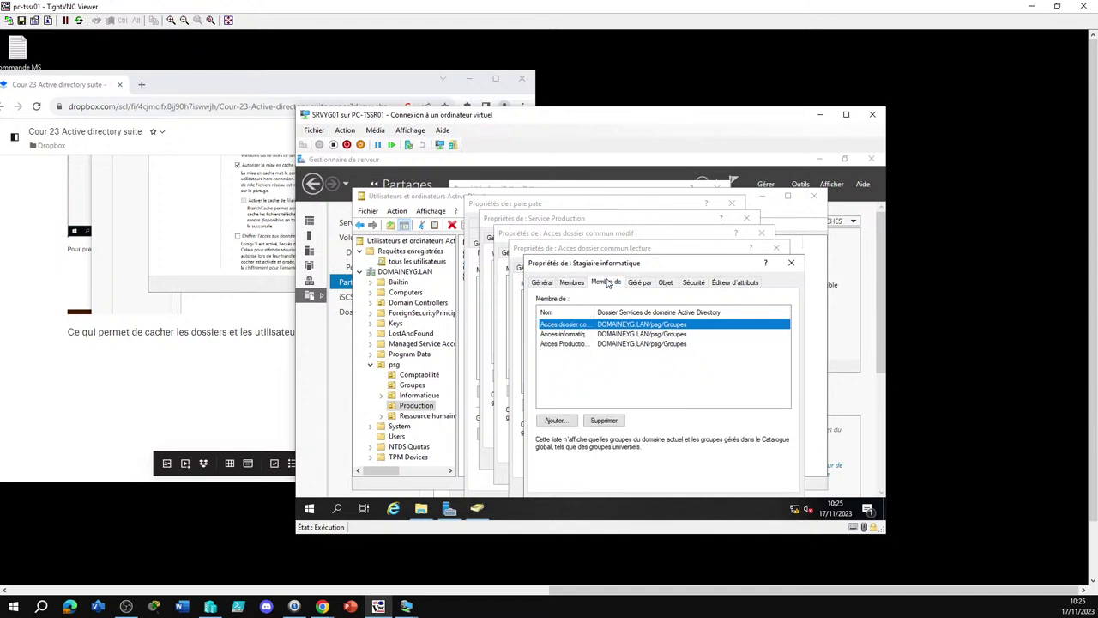
{"action": "left_click_drag", "start_coordinate": [592, 315], "coordinate": [634, 305]}
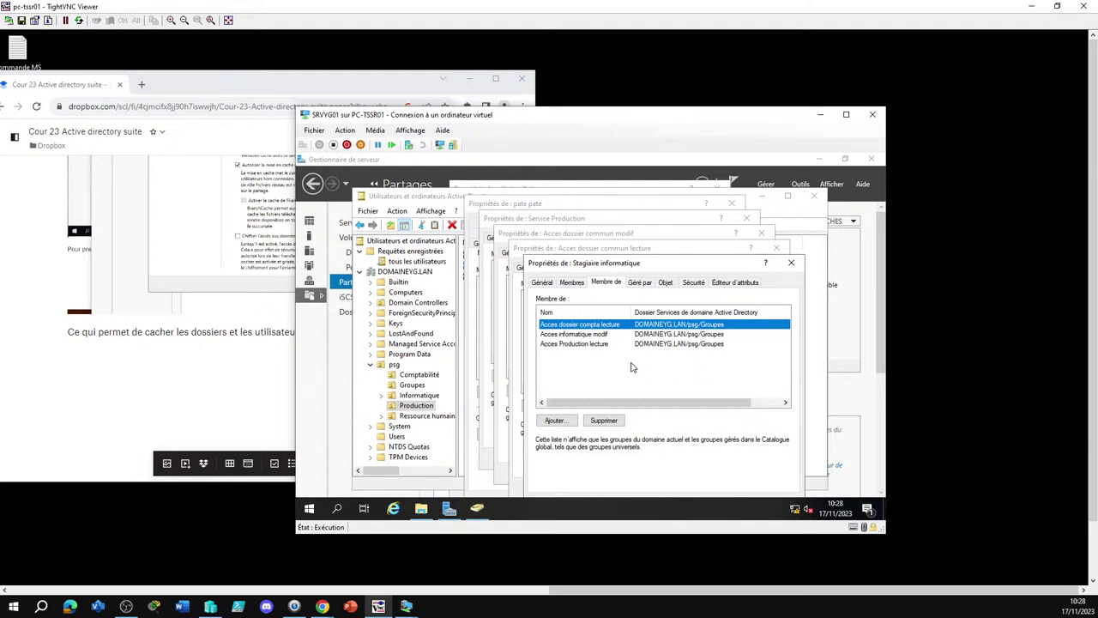
Select the Acces dossier compta lecture, Acces informatique modif and Acces Production lecture groups
{"action": "left_click", "coordinate": [605, 344]}
{"action": "key", "text": "shift+Up"}
{"action": "key", "text": "shift+Up"}
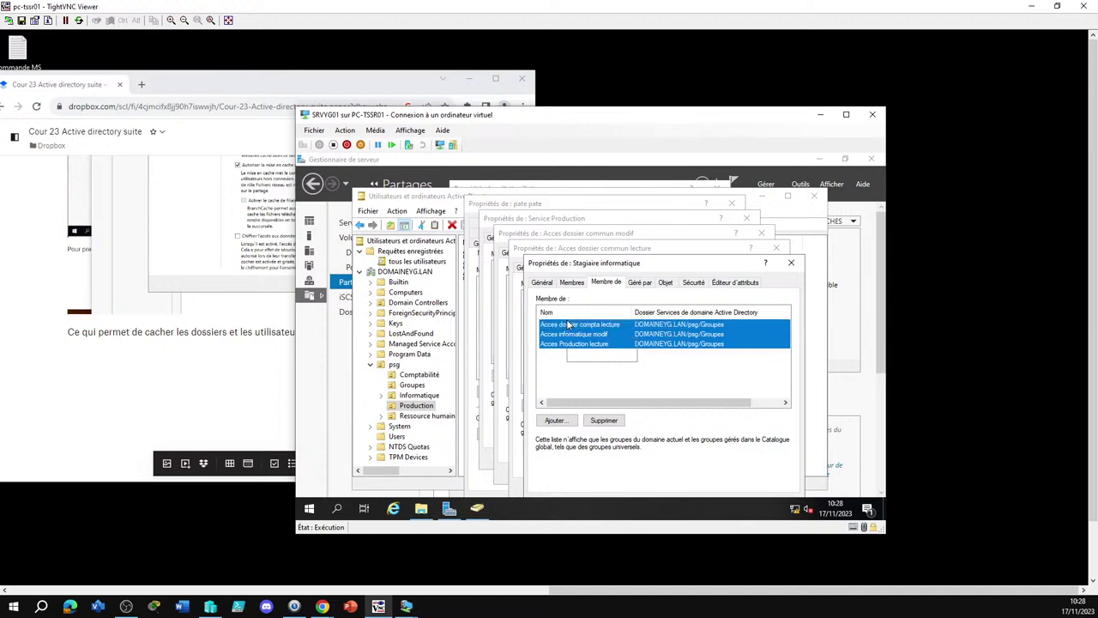
{"action": "left_click", "coordinate": [646, 370]}
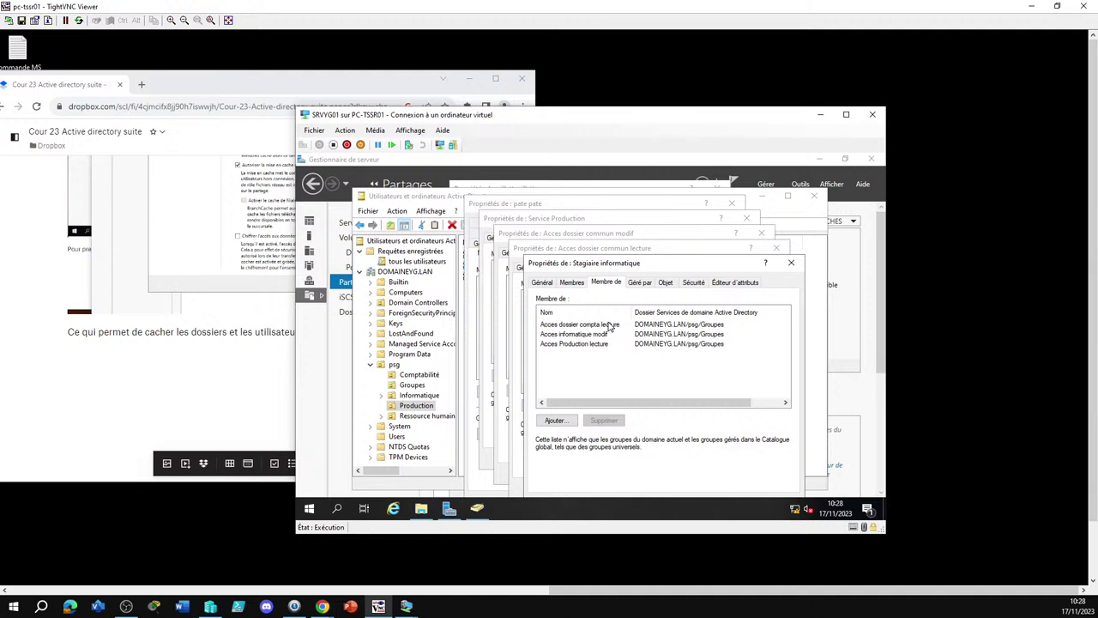
{"action": "left_click", "coordinate": [610, 324]}
{"action": "left_click", "coordinate": [609, 334]}
{"action": "left_click", "coordinate": [601, 344]}
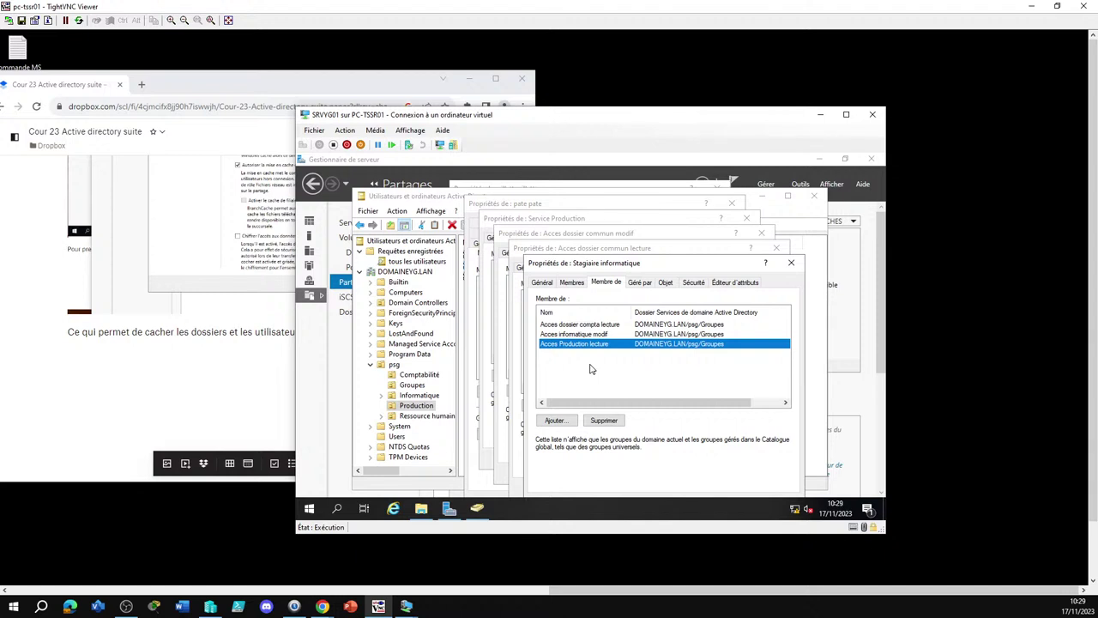
Remove Acces ressource humaine lecture from Stagiaire informatique's members
{"action": "left_click", "coordinate": [573, 284]}
{"action": "left_click_drag", "start_coordinate": [596, 312], "coordinate": [707, 311]}
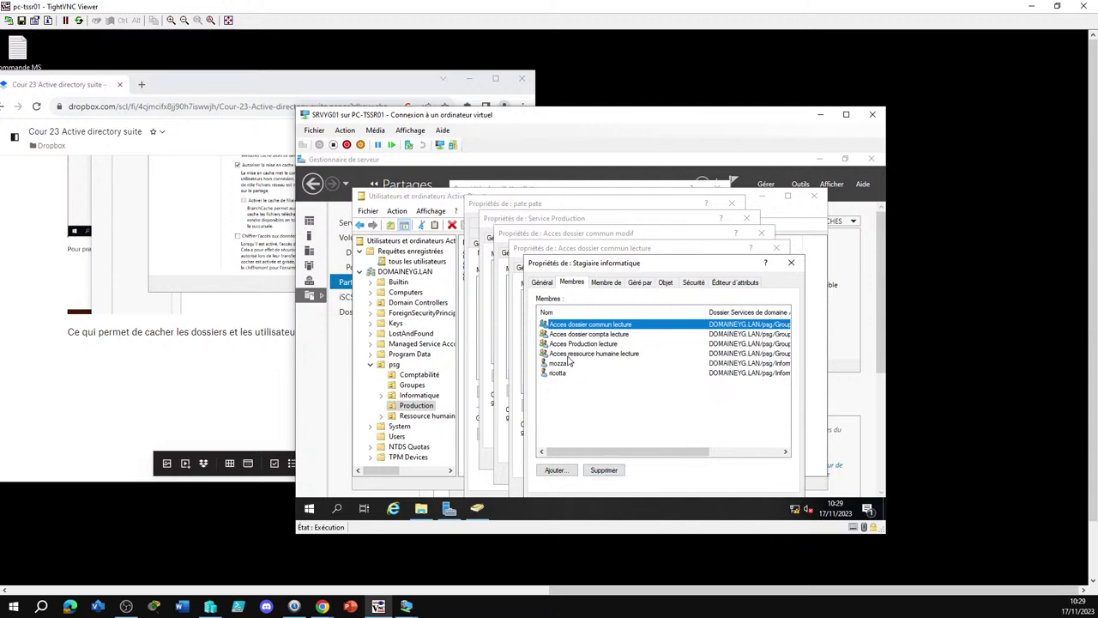
{"action": "left_click", "coordinate": [571, 353]}
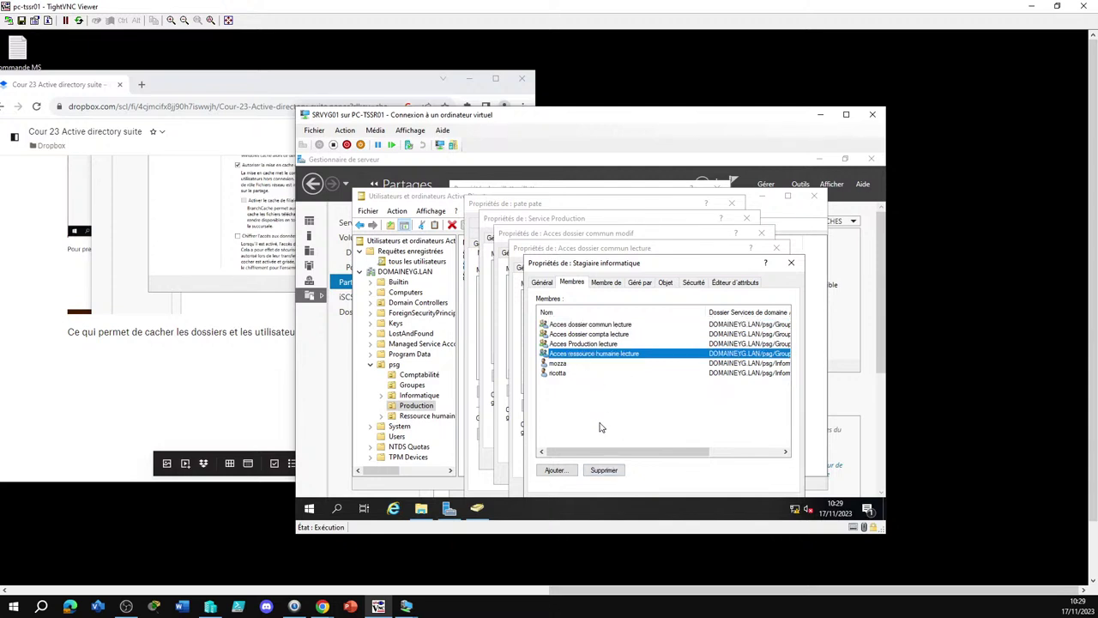
{"action": "left_click", "coordinate": [603, 470]}
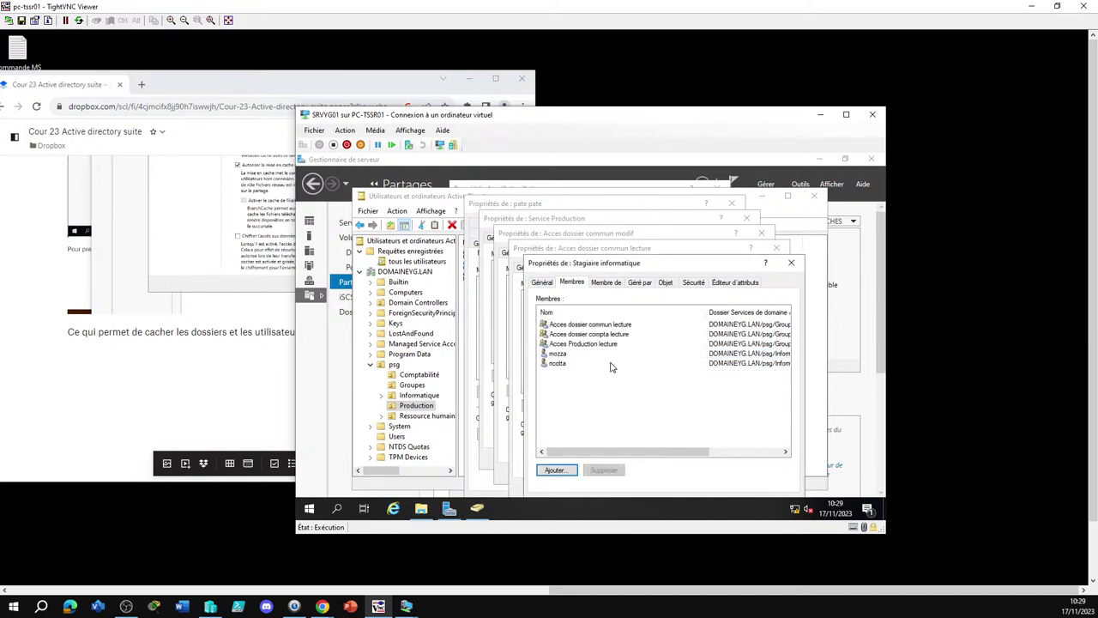
{"action": "left_click", "coordinate": [614, 371]}
Remove the three remaining member groups, including Acces dossier commun lecture, and apply the changes
{"action": "left_click", "coordinate": [594, 344]}
{"action": "left_click", "coordinate": [592, 325], "text": "shift"}
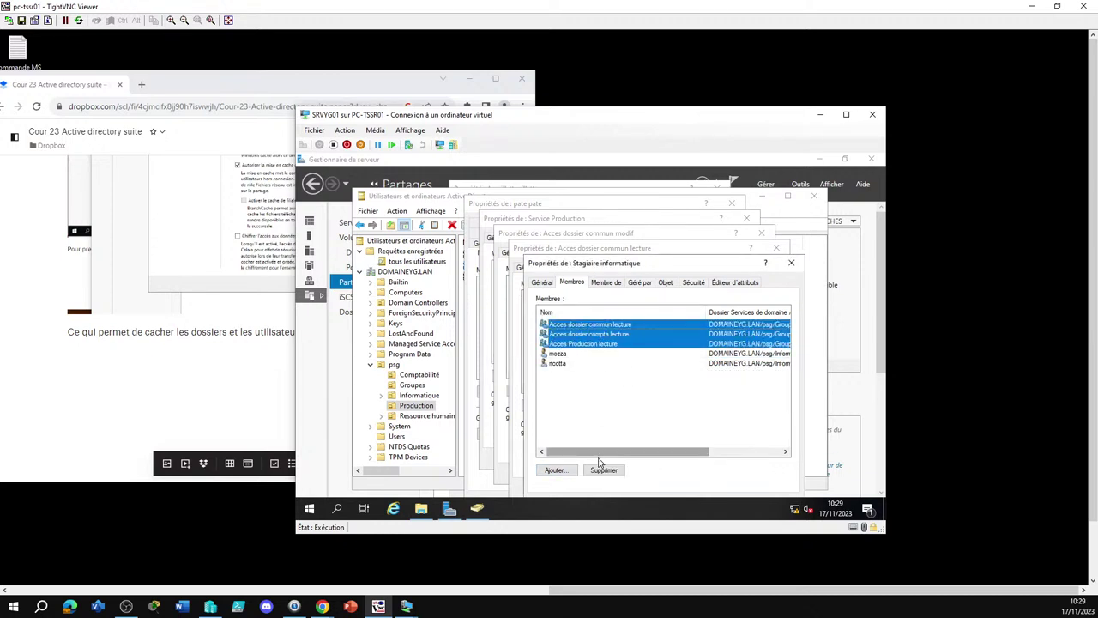
{"action": "left_click", "coordinate": [603, 470]}
{"action": "left_click", "coordinate": [624, 372]}
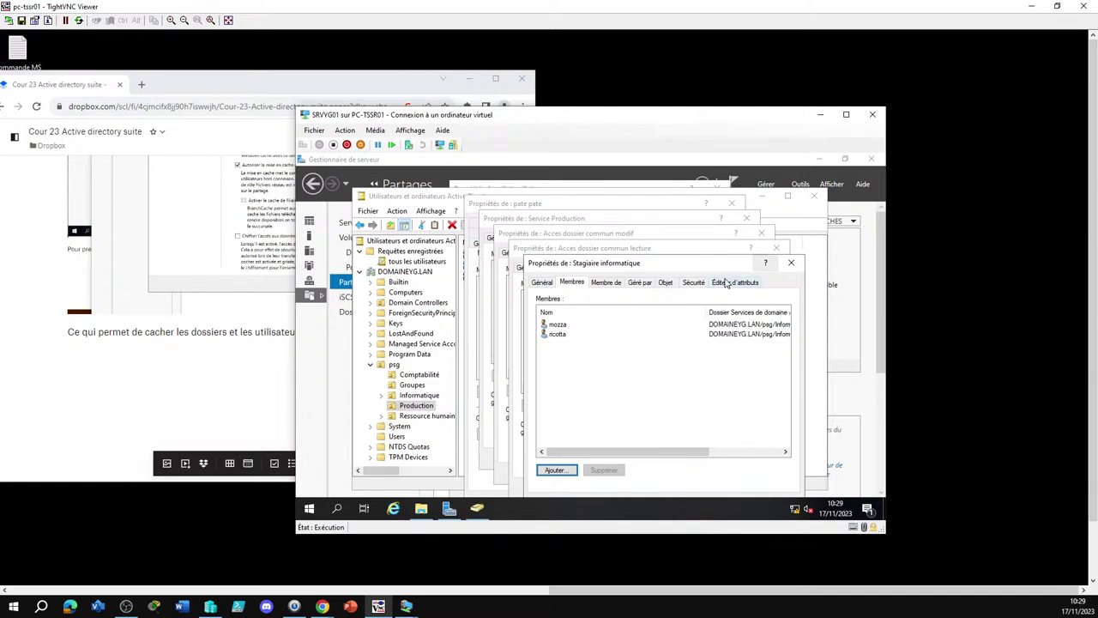
{"action": "left_click_drag", "start_coordinate": [709, 267], "coordinate": [705, 221]}
{"action": "left_click", "coordinate": [640, 453]}
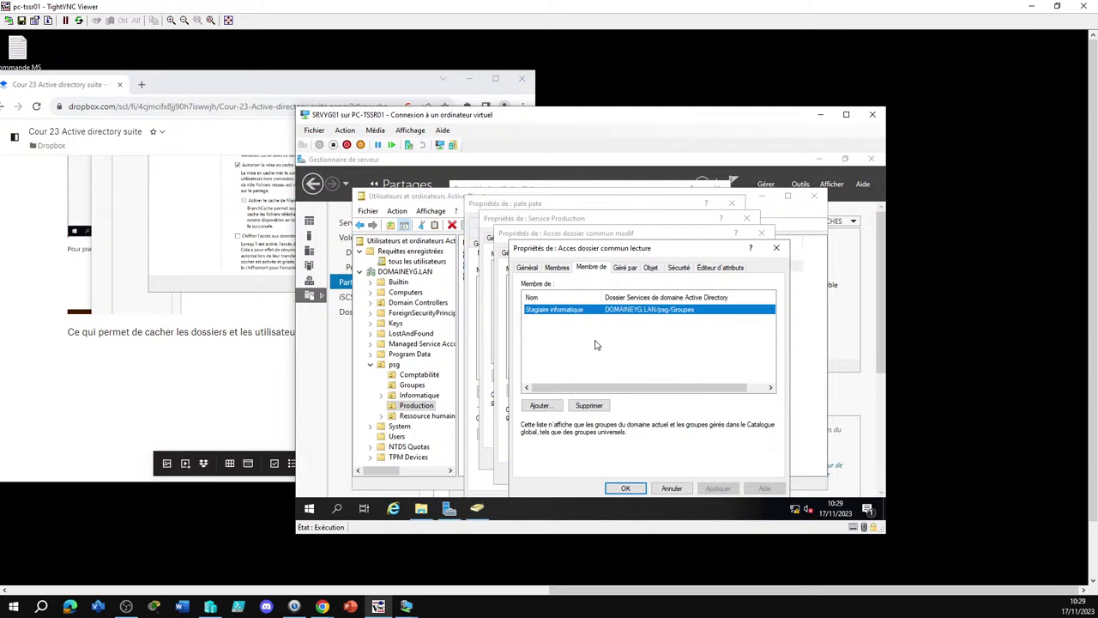
Remove Acces dossier commun lecture's membership in Stagiaire informatique
{"action": "left_click", "coordinate": [557, 267]}
{"action": "left_click", "coordinate": [590, 267]}
{"action": "left_click", "coordinate": [589, 405]}
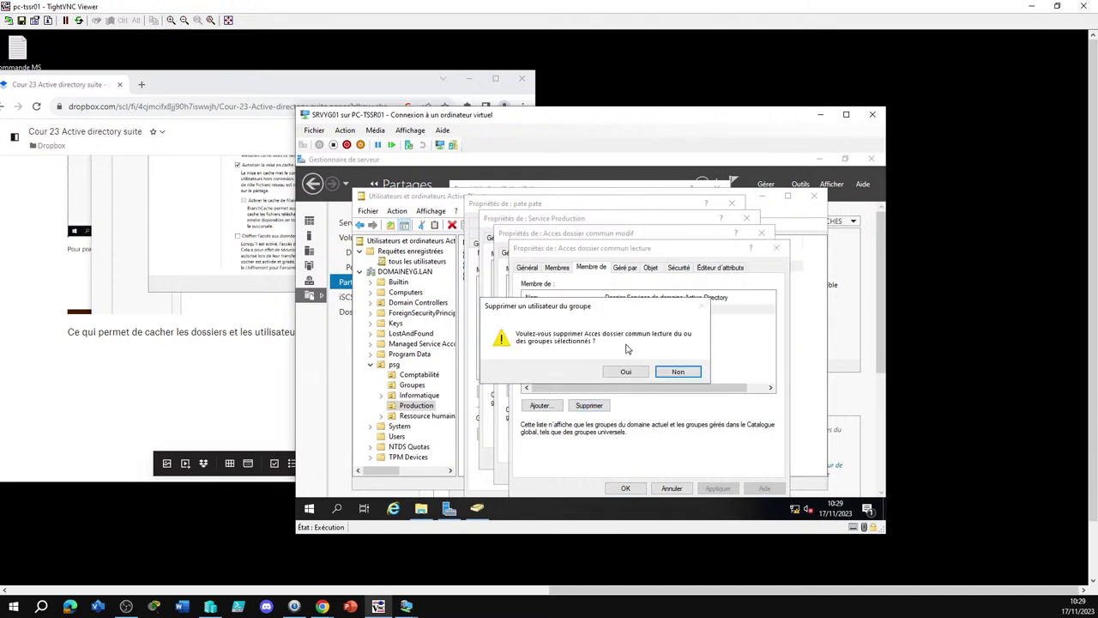
{"action": "left_click", "coordinate": [626, 372]}
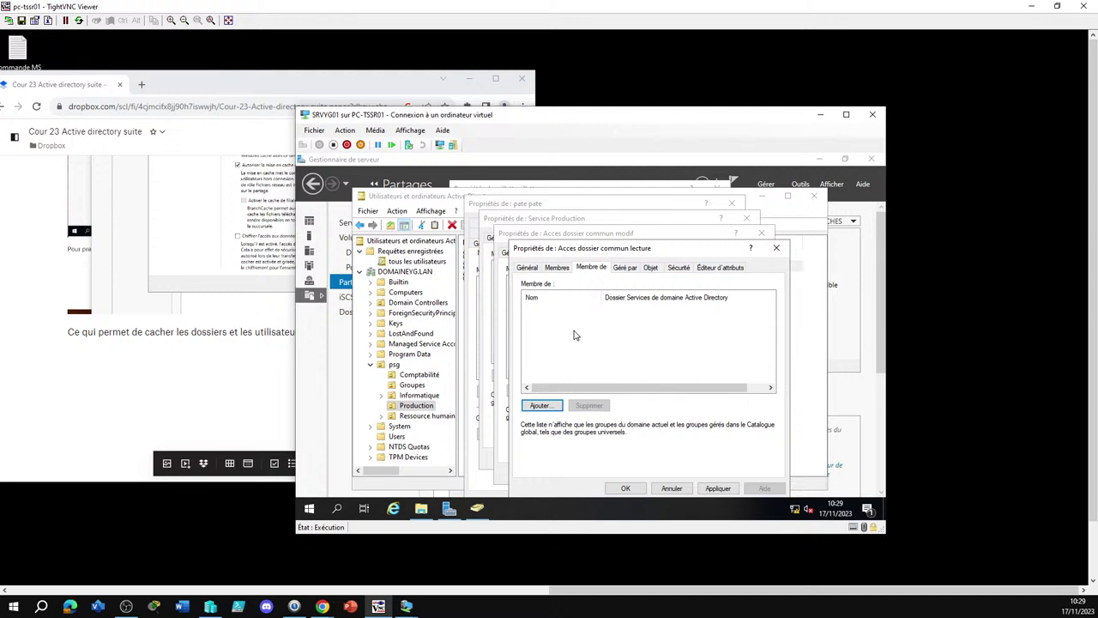
Remove all six member groups from Acces dossier commun lecture and close it, acknowledging the warning
{"action": "left_click", "coordinate": [560, 267]}
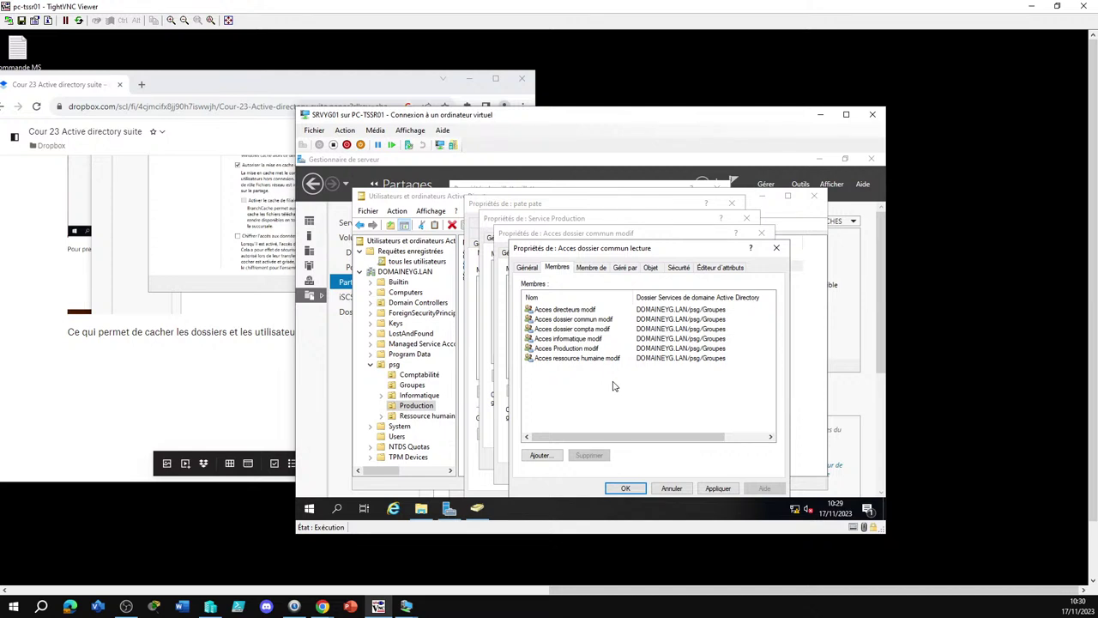
{"action": "left_click_drag", "start_coordinate": [613, 386], "coordinate": [575, 319]}
{"action": "left_click", "coordinate": [574, 319]}
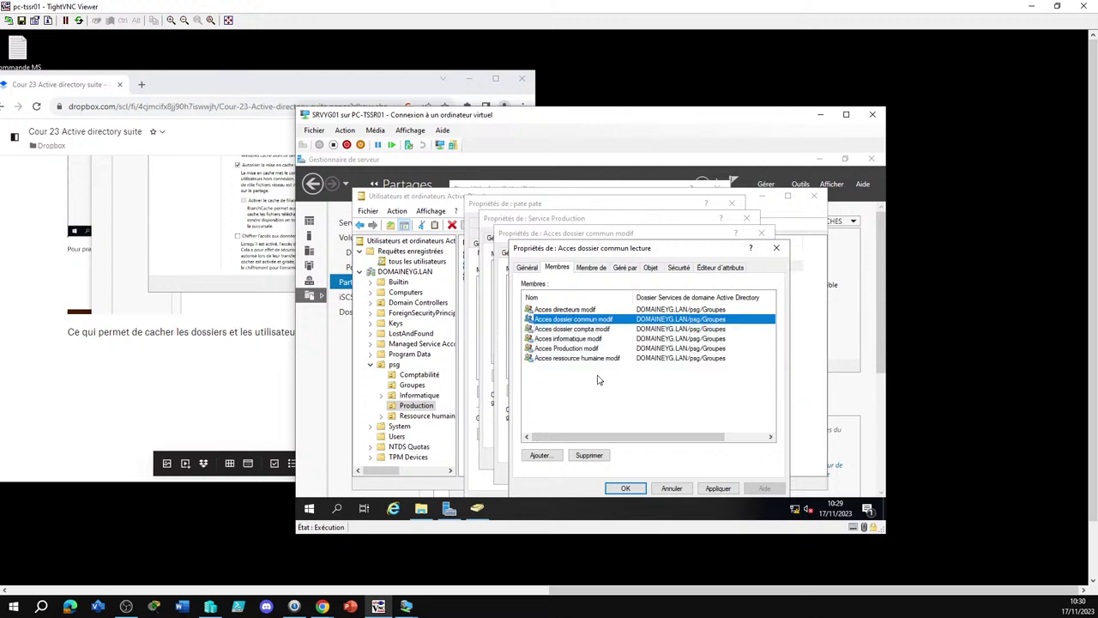
{"action": "left_click", "coordinate": [599, 387]}
{"action": "left_click", "coordinate": [585, 358]}
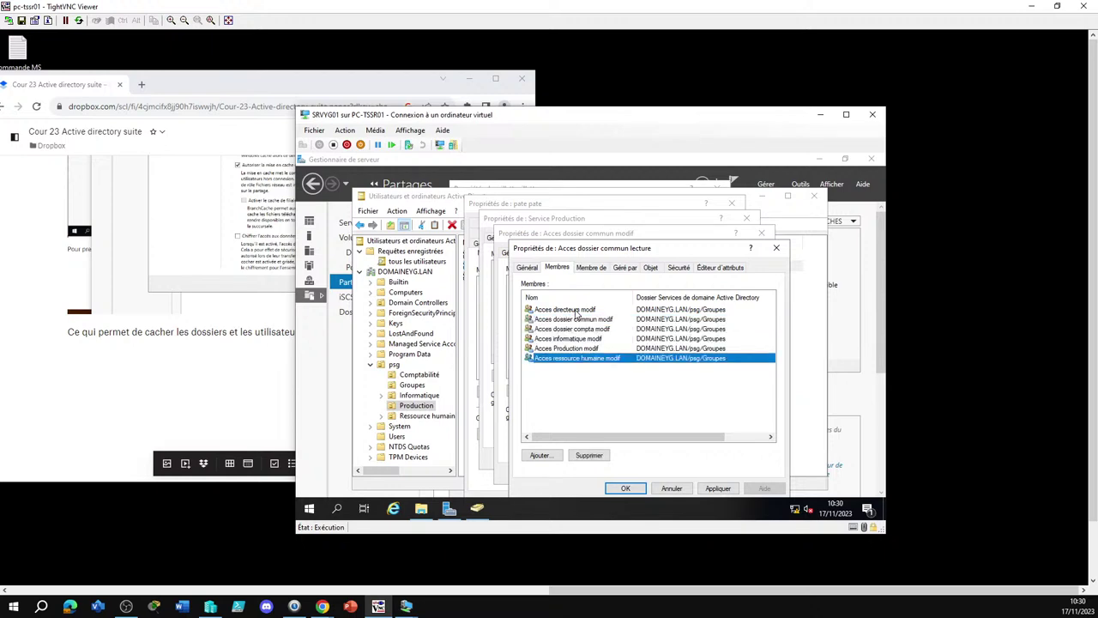
{"action": "left_click", "coordinate": [573, 310], "text": "shift"}
{"action": "left_click", "coordinate": [589, 455]}
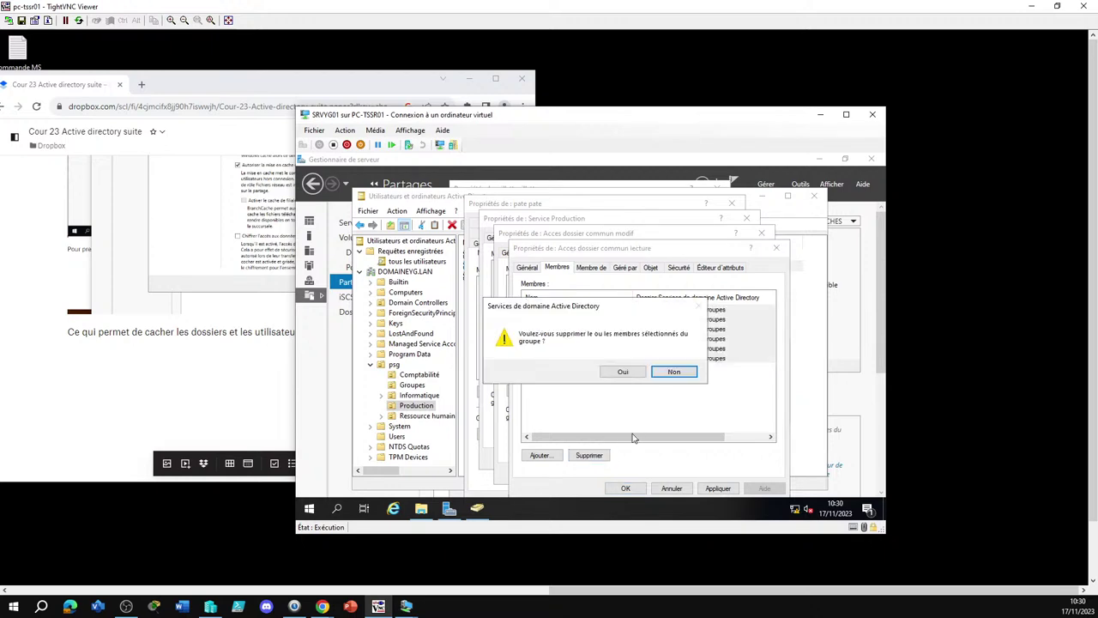
{"action": "left_click", "coordinate": [623, 374]}
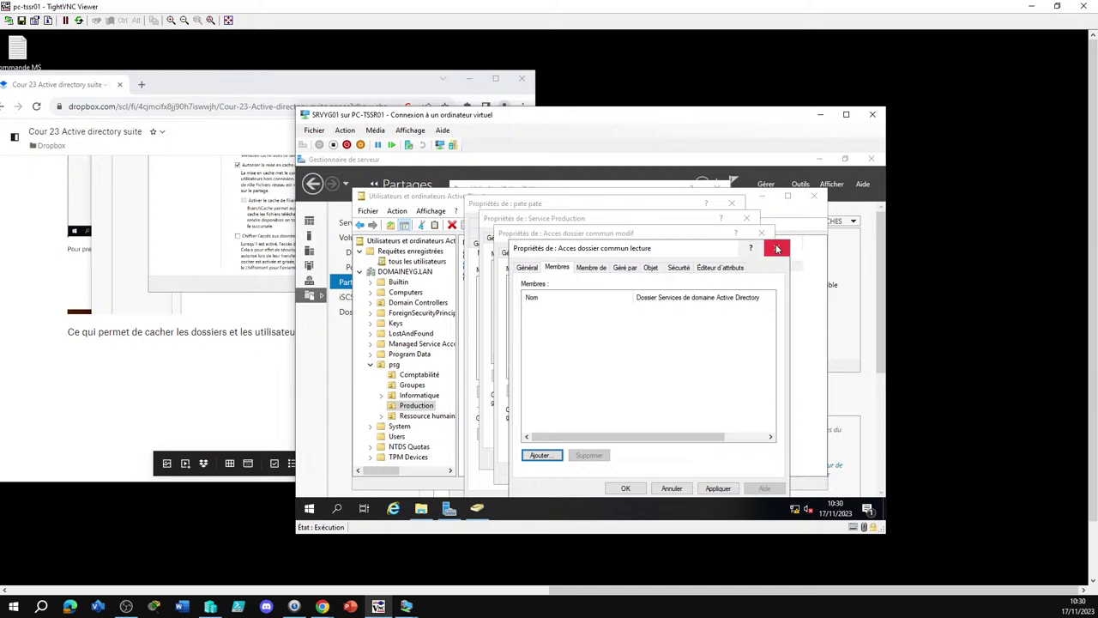
{"action": "left_click", "coordinate": [628, 487]}
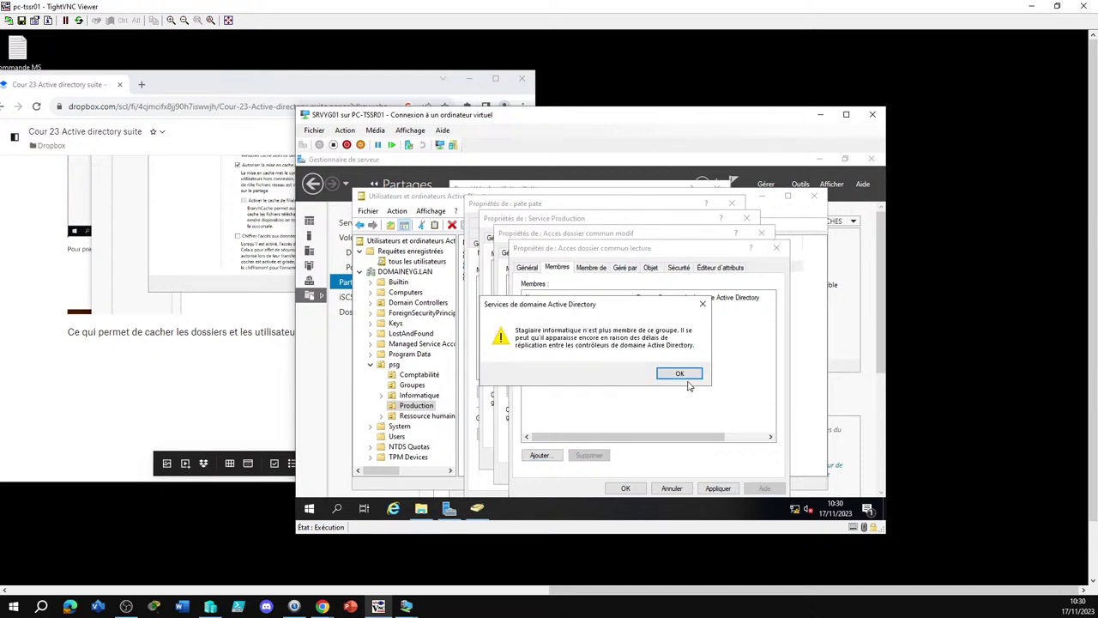
{"action": "left_click", "coordinate": [674, 377]}
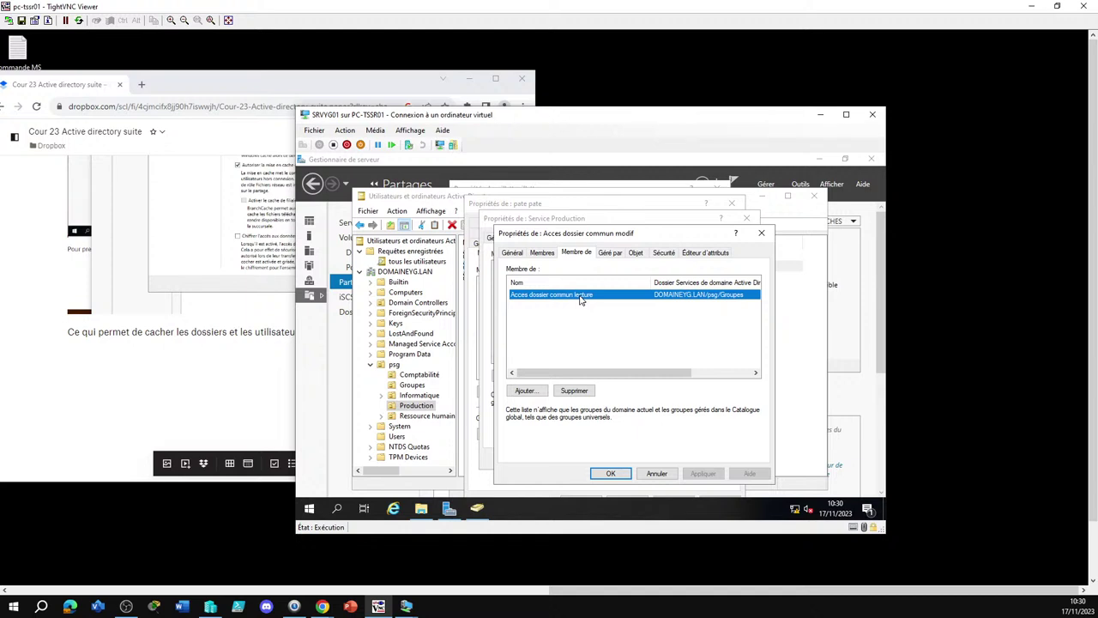
Drop Acces dossier commun modif's Acces dossier commun lecture membership, review its four service groups, and close
{"action": "left_click", "coordinate": [567, 391]}
{"action": "left_click", "coordinate": [619, 375]}
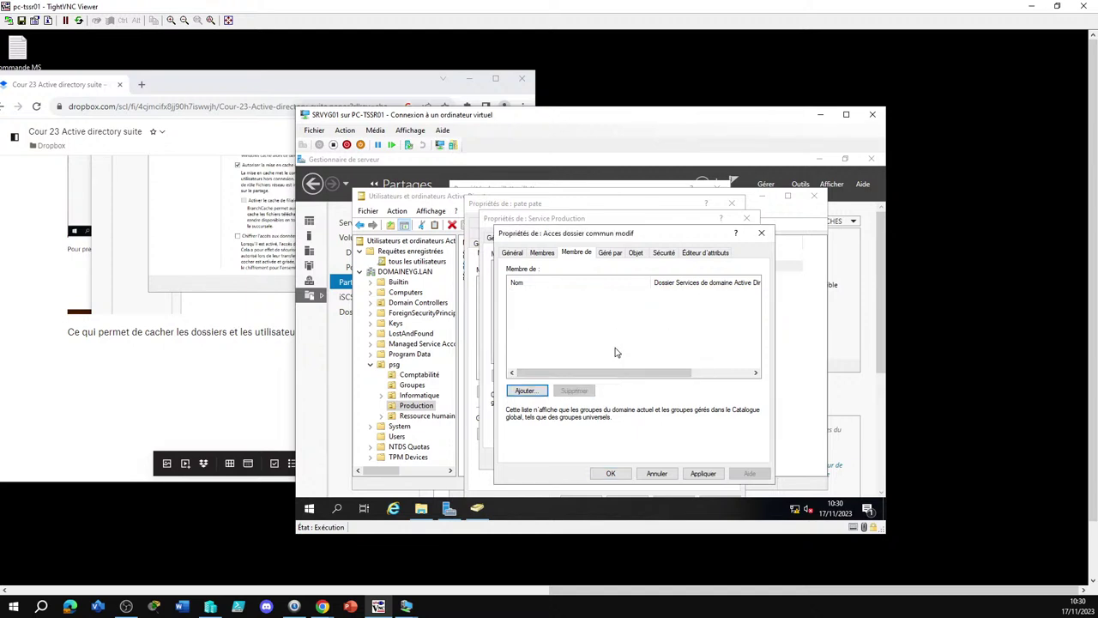
{"action": "left_click", "coordinate": [546, 254]}
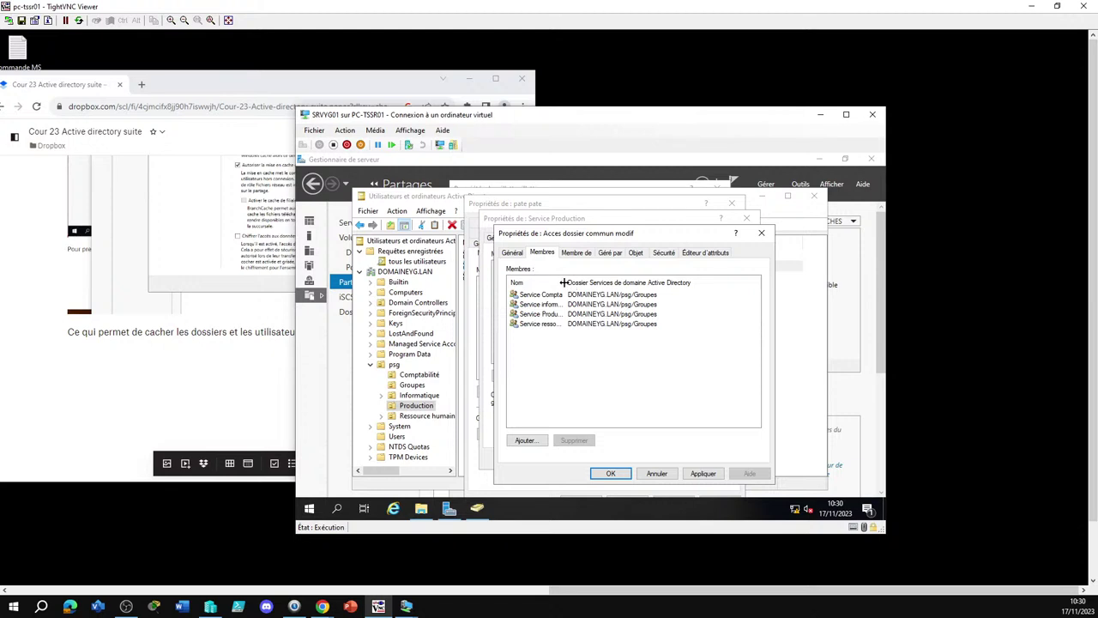
{"action": "left_click_drag", "start_coordinate": [563, 283], "coordinate": [622, 283]}
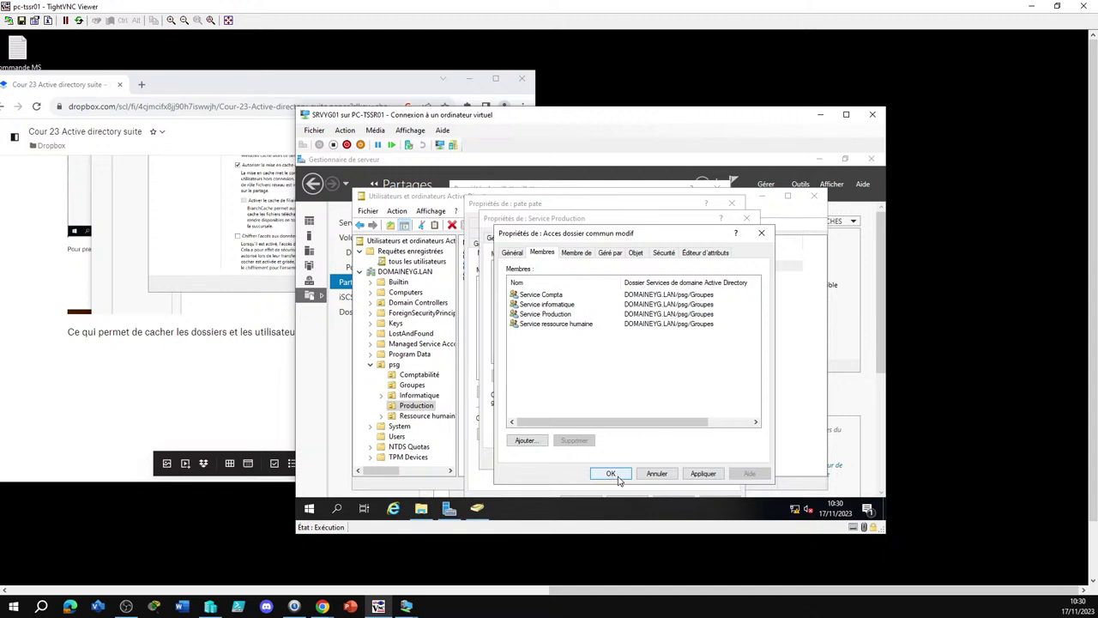
{"action": "left_click", "coordinate": [611, 474]}
{"action": "left_click", "coordinate": [679, 379]}
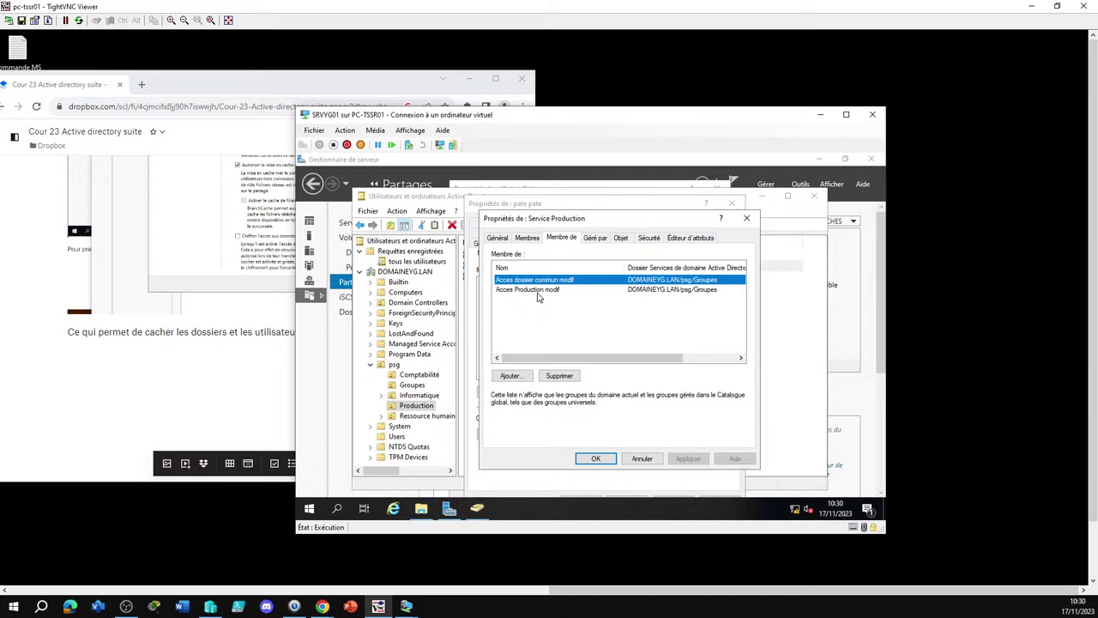
Check Service Production's three users, then close the Service Production and user properties windows
{"action": "left_click", "coordinate": [538, 291]}
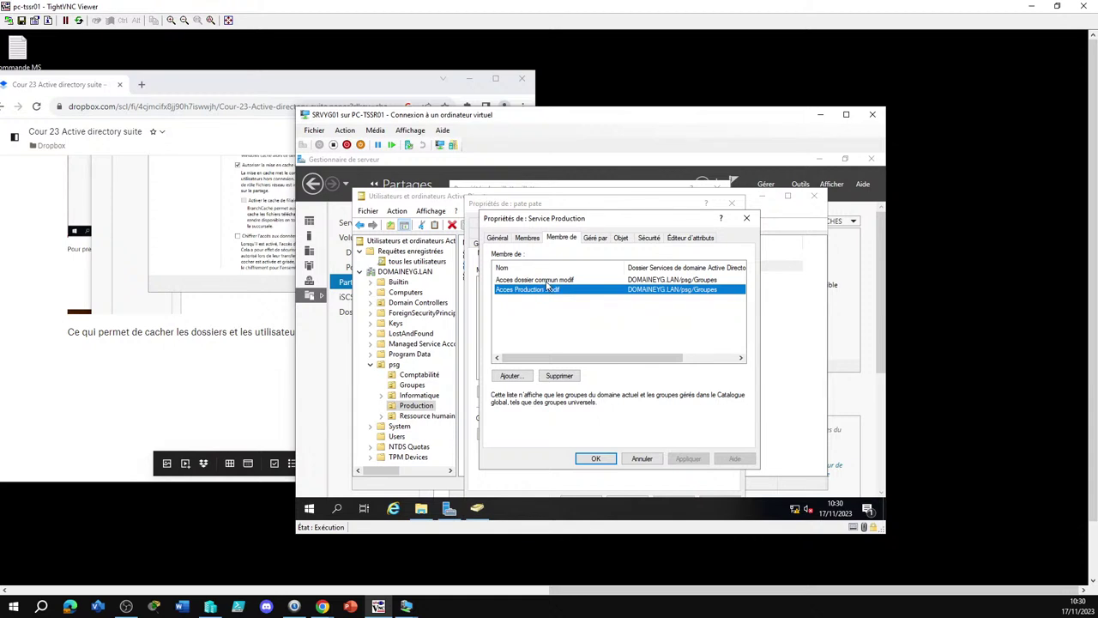
{"action": "left_click", "coordinate": [534, 238]}
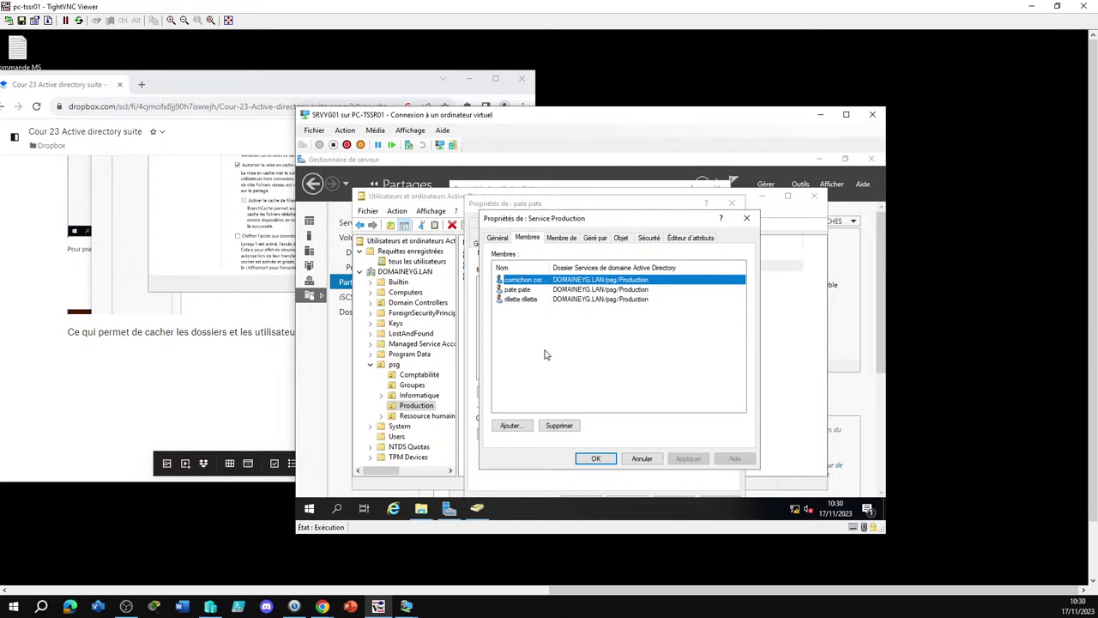
{"action": "left_click", "coordinate": [596, 458]}
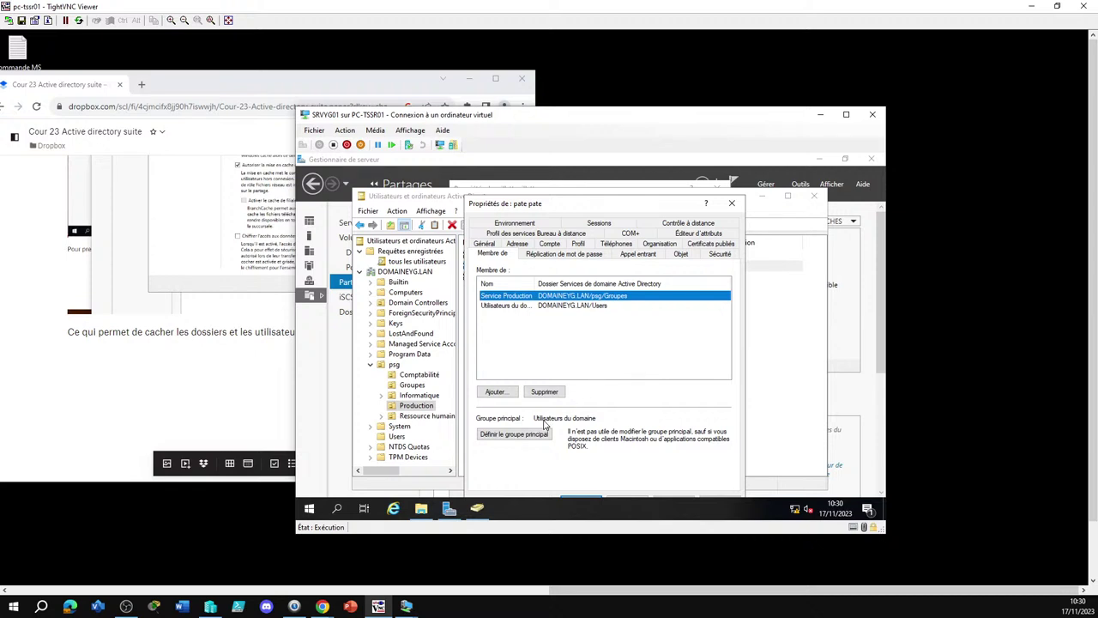
{"action": "left_click_drag", "start_coordinate": [592, 206], "coordinate": [576, 141]}
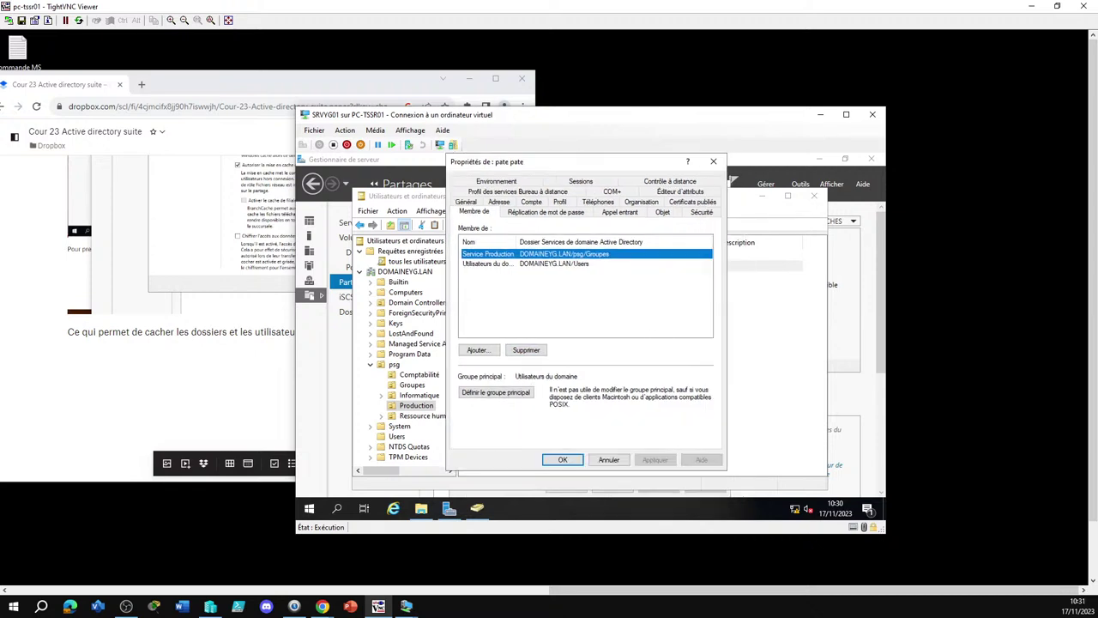
{"action": "left_click", "coordinate": [583, 460]}
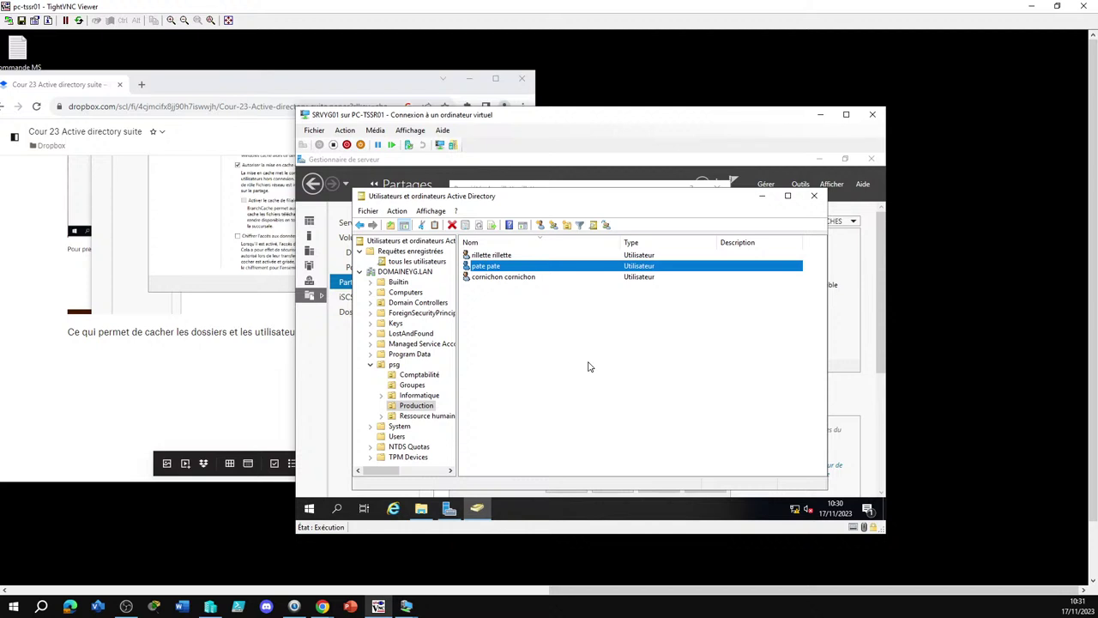
{"action": "double_click", "coordinate": [494, 255]}
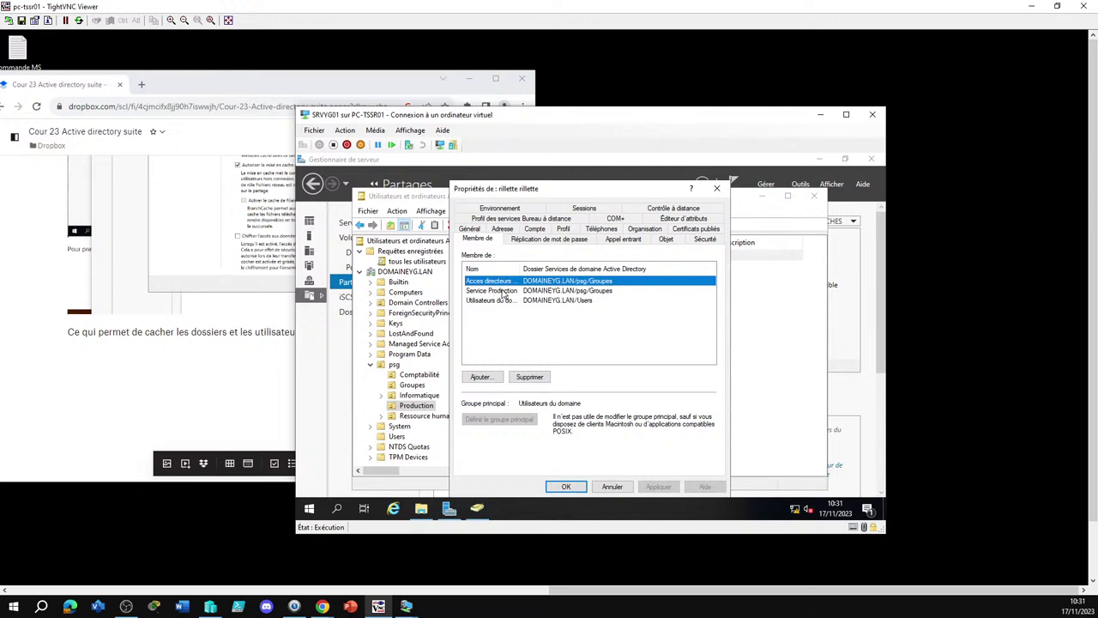
{"action": "left_click", "coordinate": [504, 293]}
{"action": "double_click", "coordinate": [504, 293]}
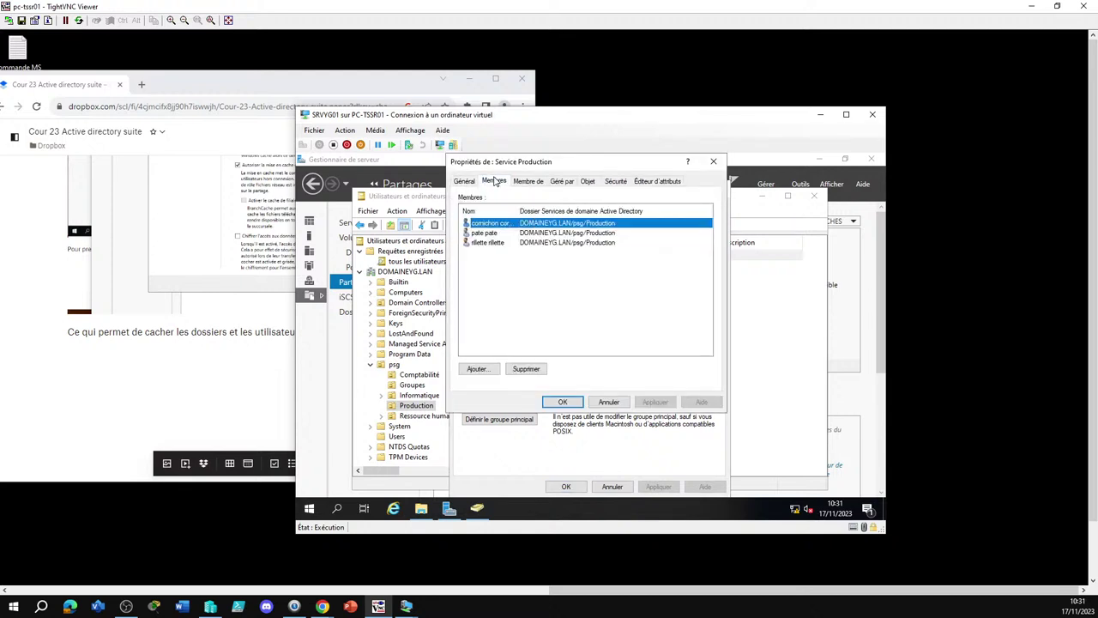
{"action": "left_click", "coordinate": [530, 182]}
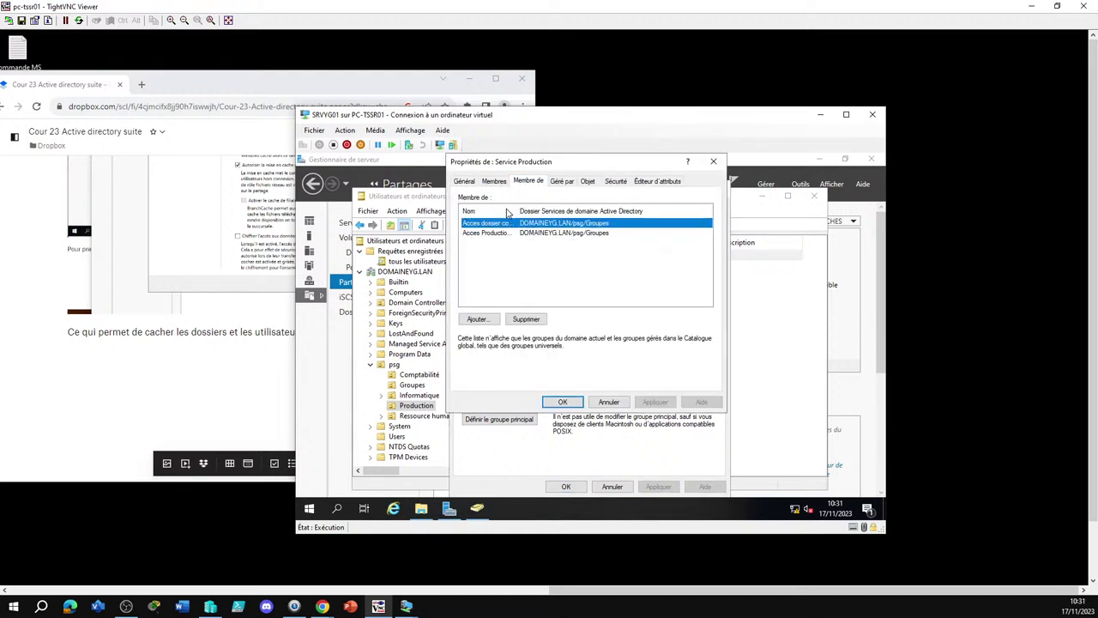
{"action": "left_click_drag", "start_coordinate": [519, 210], "coordinate": [581, 206]}
{"action": "left_click", "coordinate": [614, 401]}
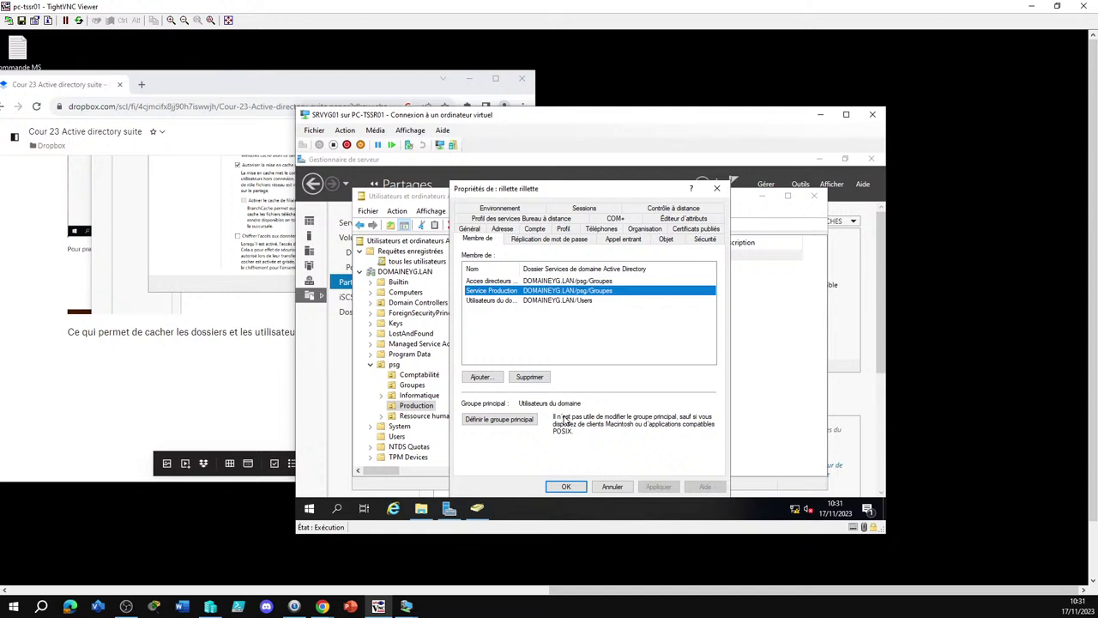
{"action": "left_click", "coordinate": [567, 487]}
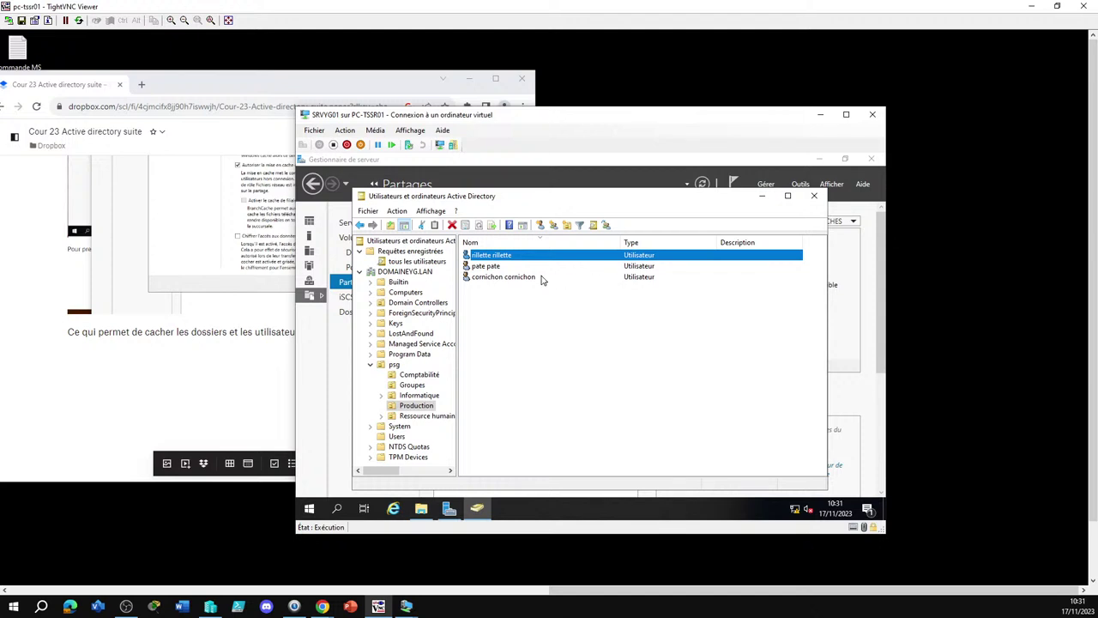
Review the top user's Compte and Profil settings, then open Service Production from its Membre de list
{"action": "left_click", "coordinate": [483, 269]}
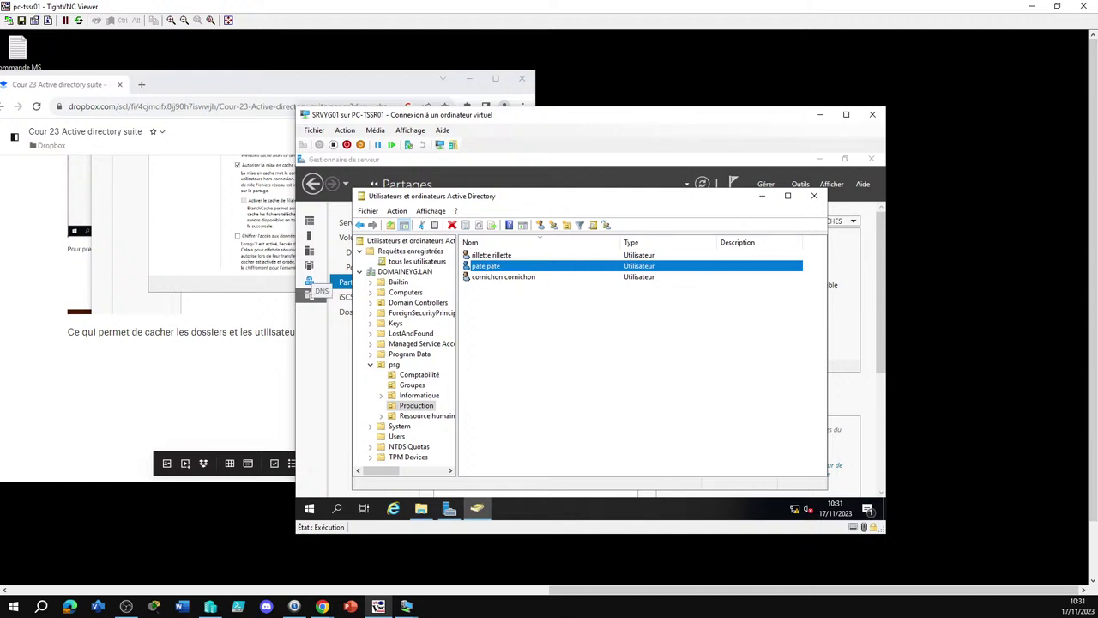
{"action": "left_click", "coordinate": [496, 255]}
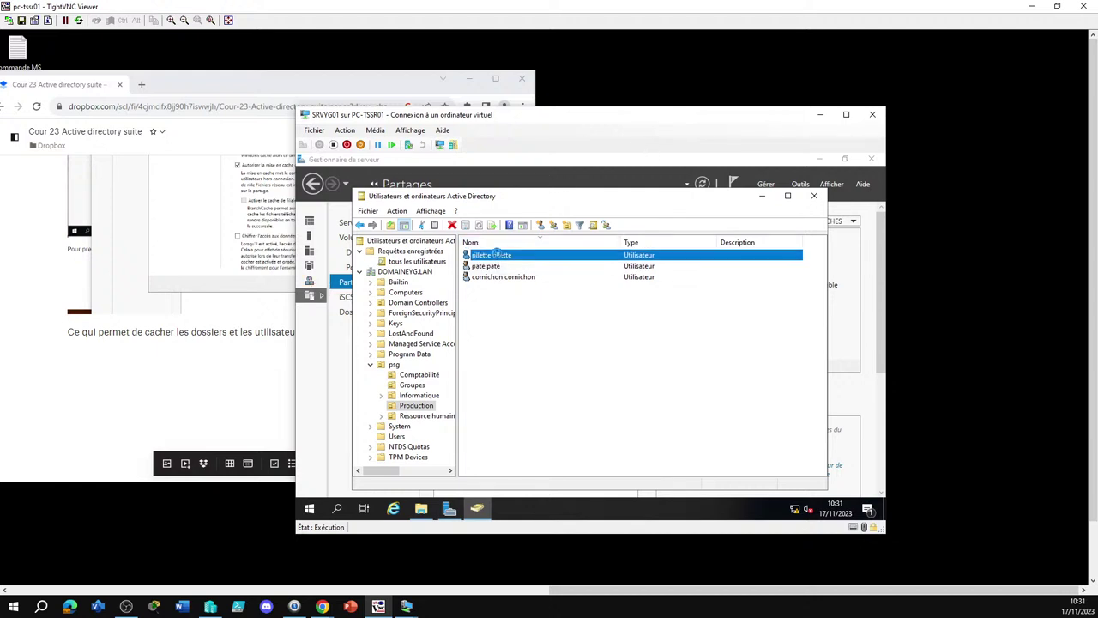
{"action": "double_click", "coordinate": [496, 254]}
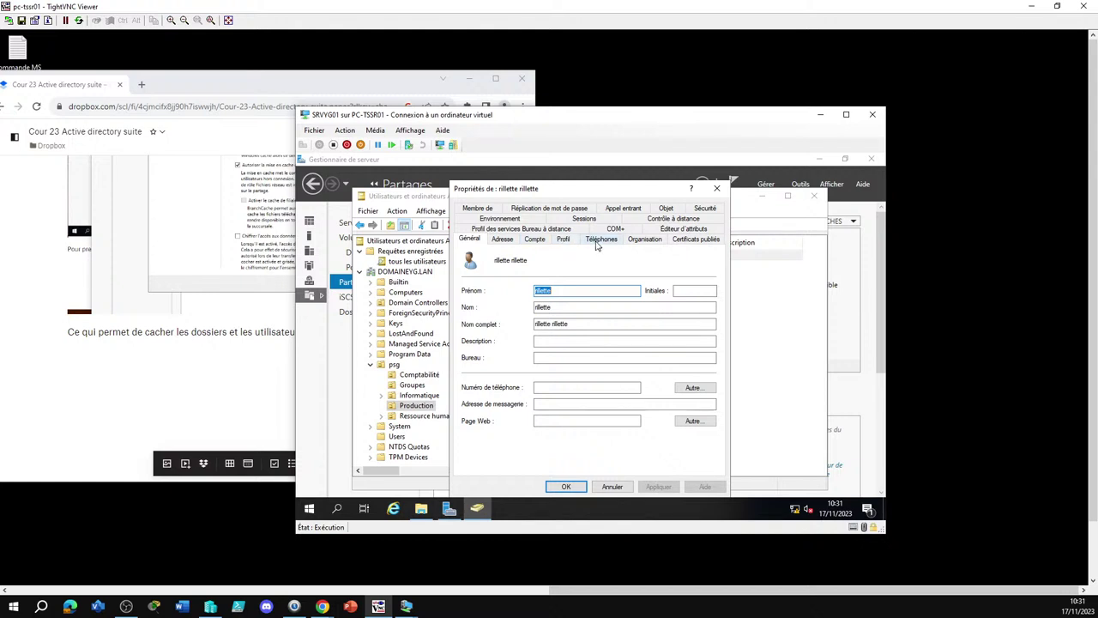
{"action": "left_click", "coordinate": [535, 240]}
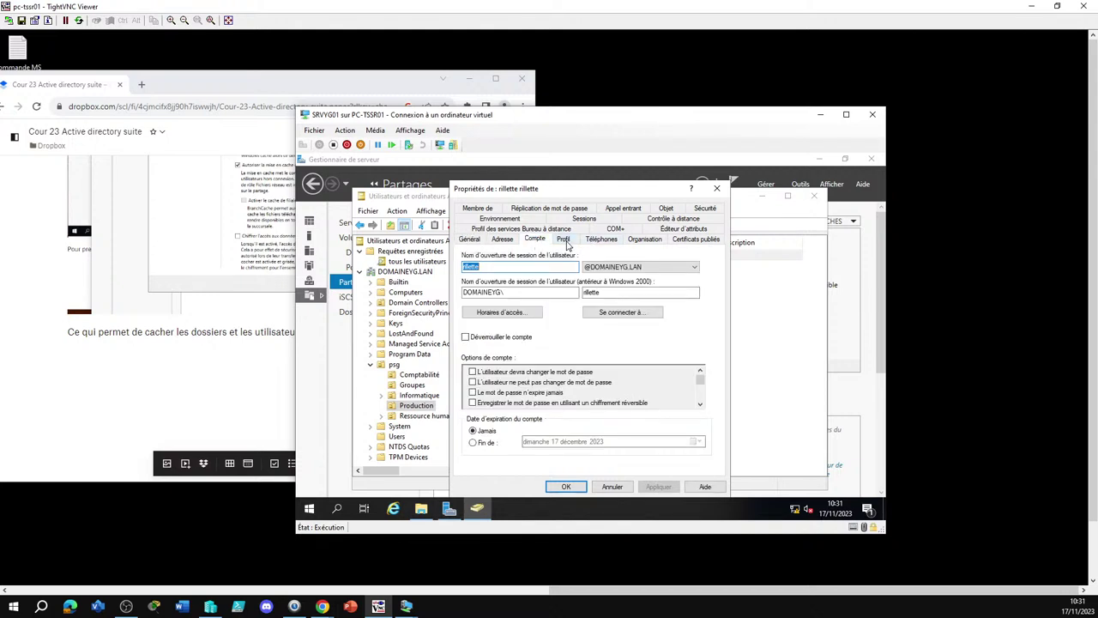
{"action": "left_click", "coordinate": [563, 240]}
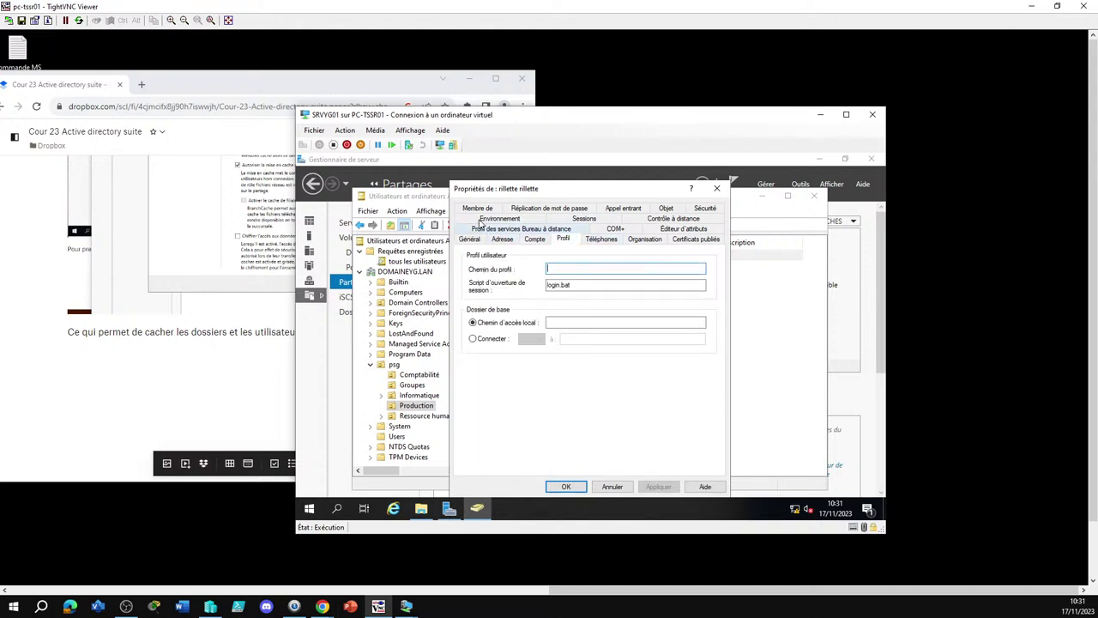
{"action": "left_click", "coordinate": [475, 210]}
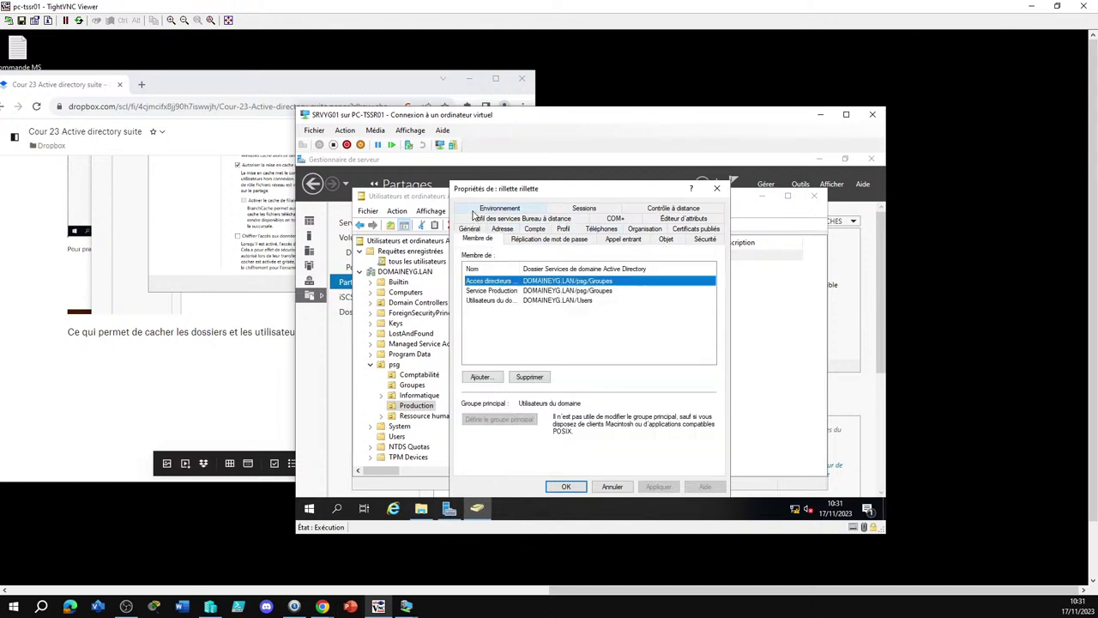
{"action": "double_click", "coordinate": [504, 291]}
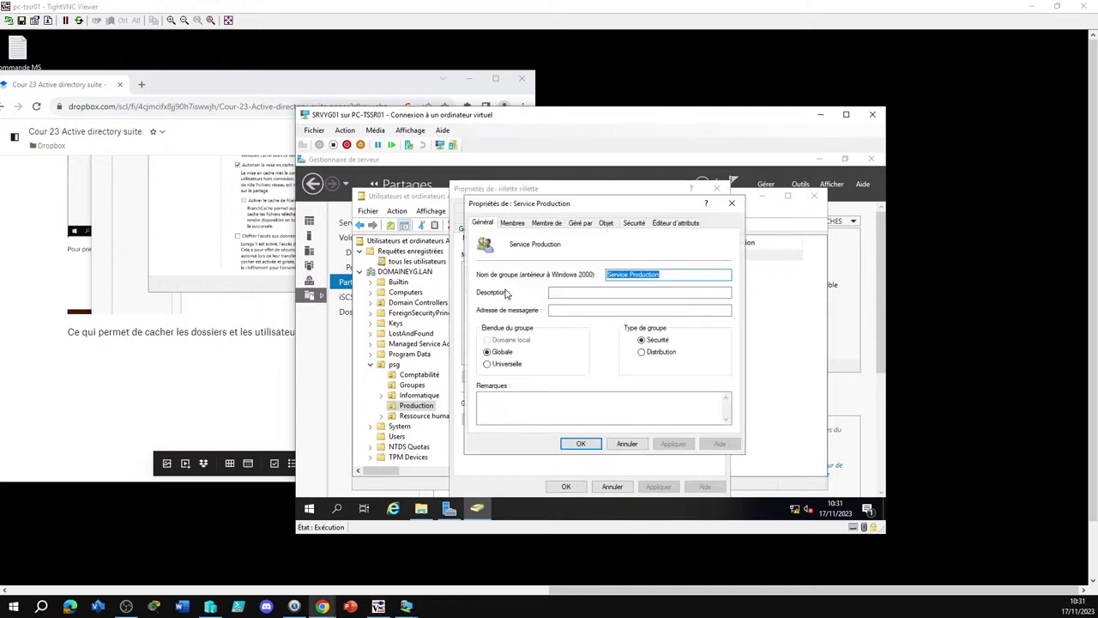